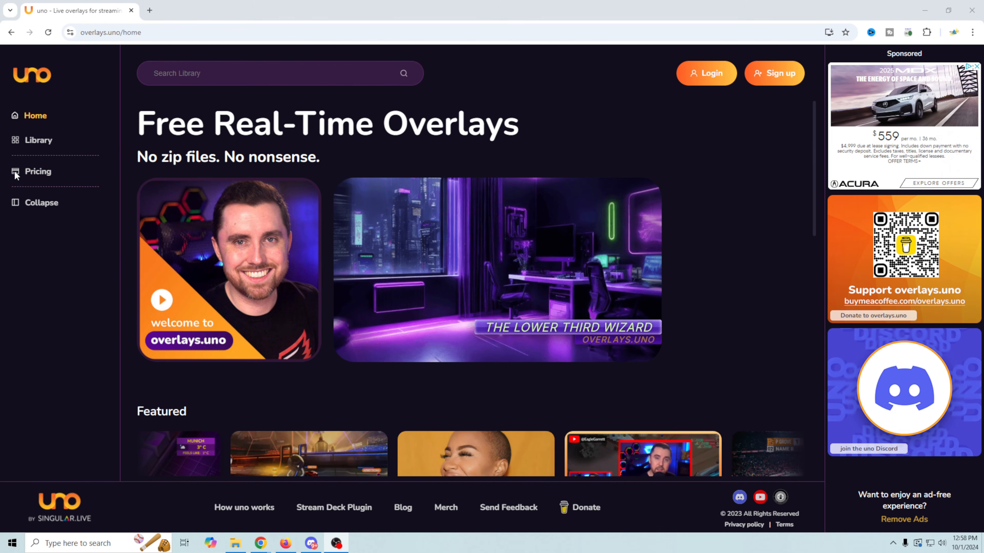
# - Collapse and re-expand the sidebar, then scroll through the Pricing page's subscription plans
pyautogui.click(41, 202)
pyautogui.click(13, 204)
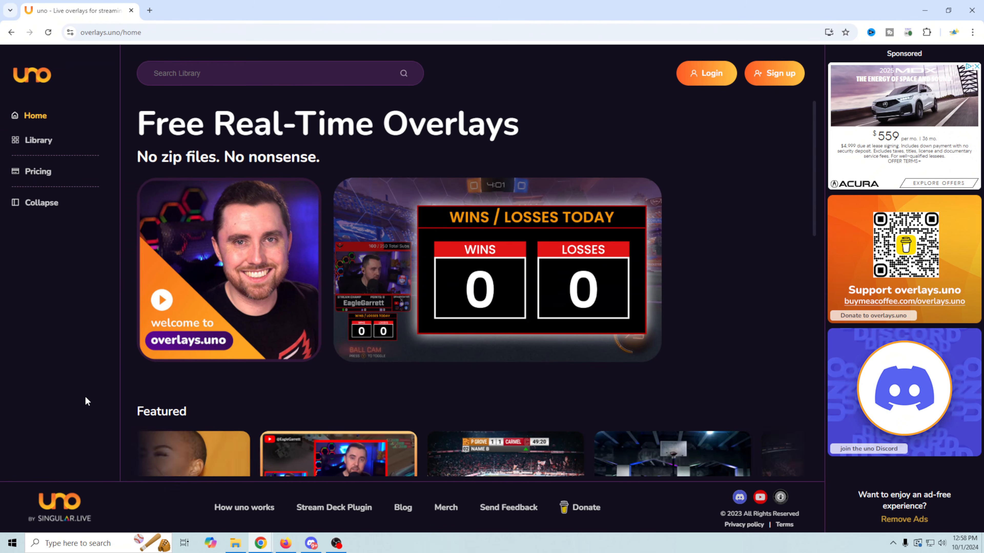
pyautogui.click(36, 173)
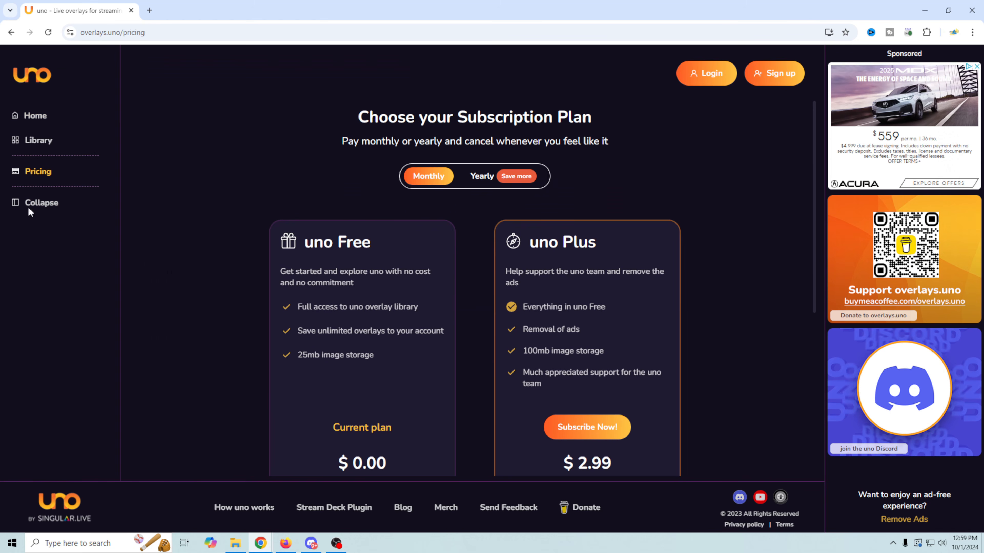
pyautogui.scroll(-1, 261, 416)
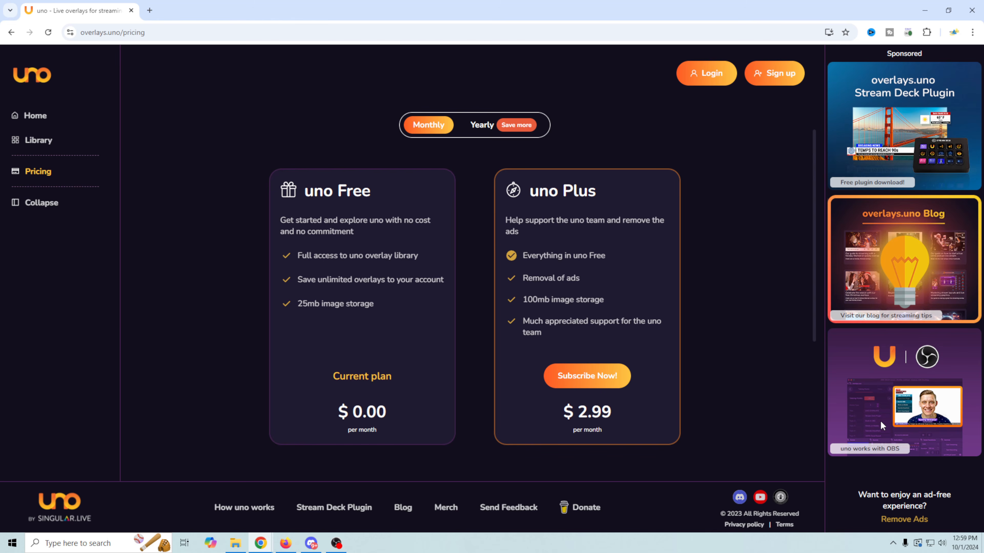
# - Go to the Library and browse its 526 overlay templates
pyautogui.click(29, 142)
pyautogui.scroll(-3, 523, 211)
pyautogui.scroll(5, 519, 220)
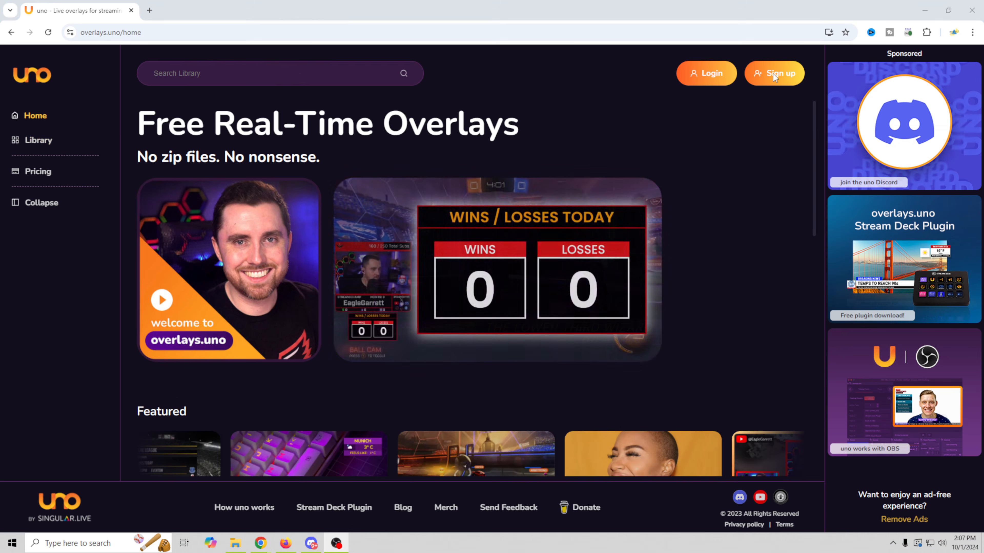
# - Create an account through Sign up with Continue with Google, picking the Google account
pyautogui.click(773, 73)
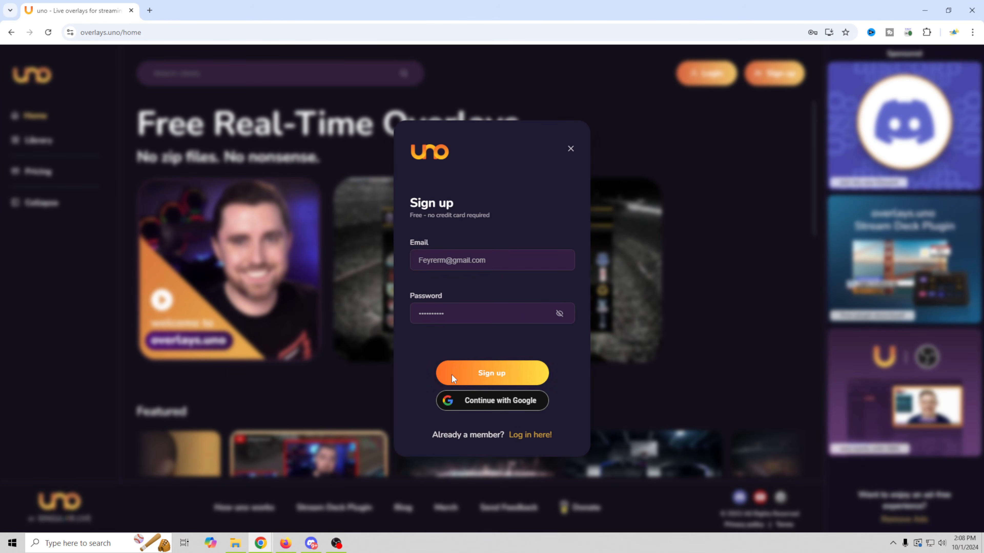
pyautogui.click(500, 407)
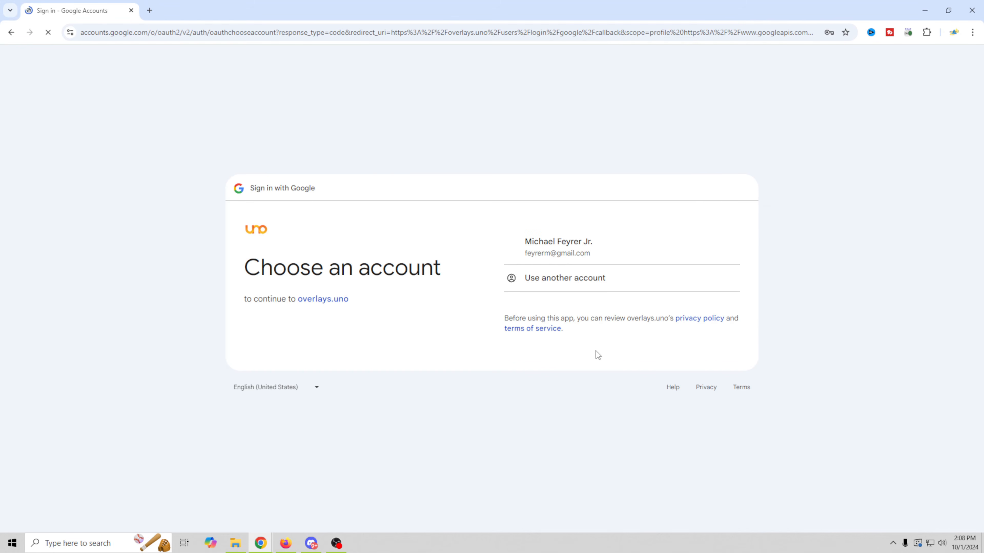
pyautogui.click(573, 253)
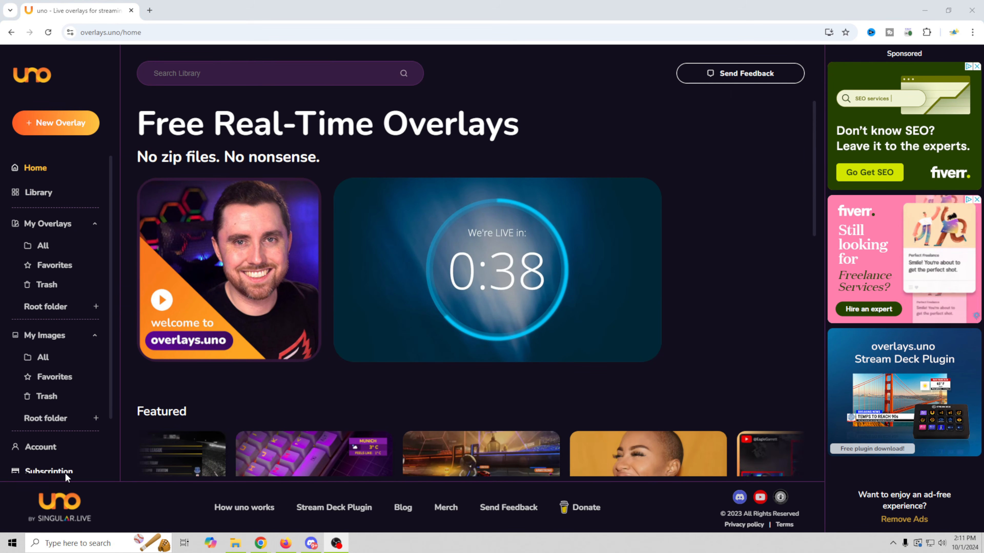
# - Collapse the My Overlays and My Images sections and view the Subscription plans
pyautogui.scroll(-2, 75, 403)
pyautogui.scroll(2, 75, 402)
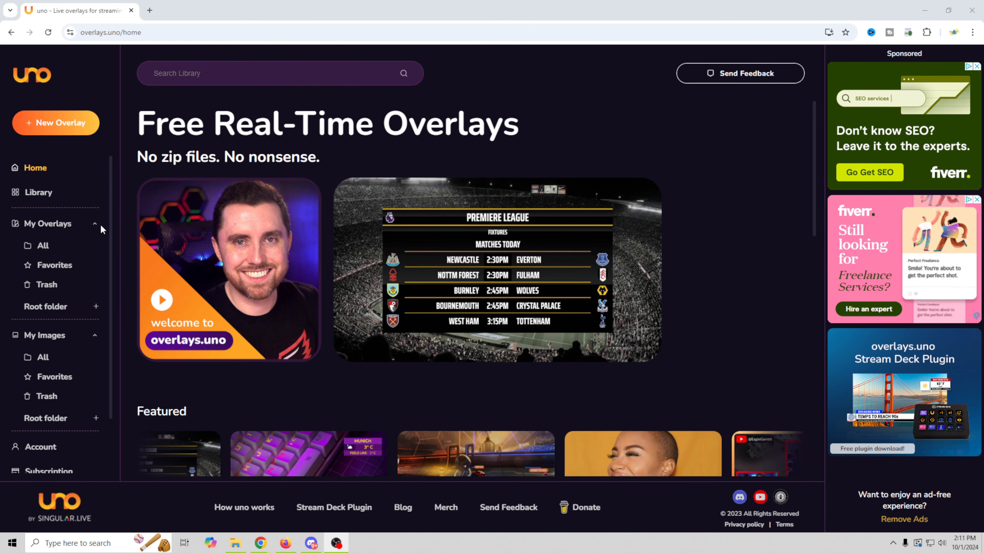
pyautogui.click(96, 224)
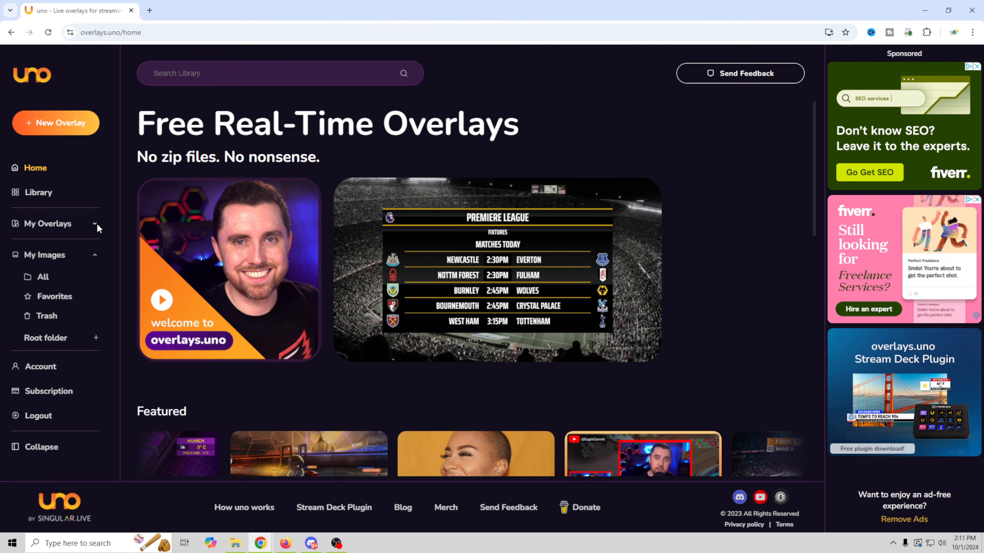
pyautogui.click(94, 255)
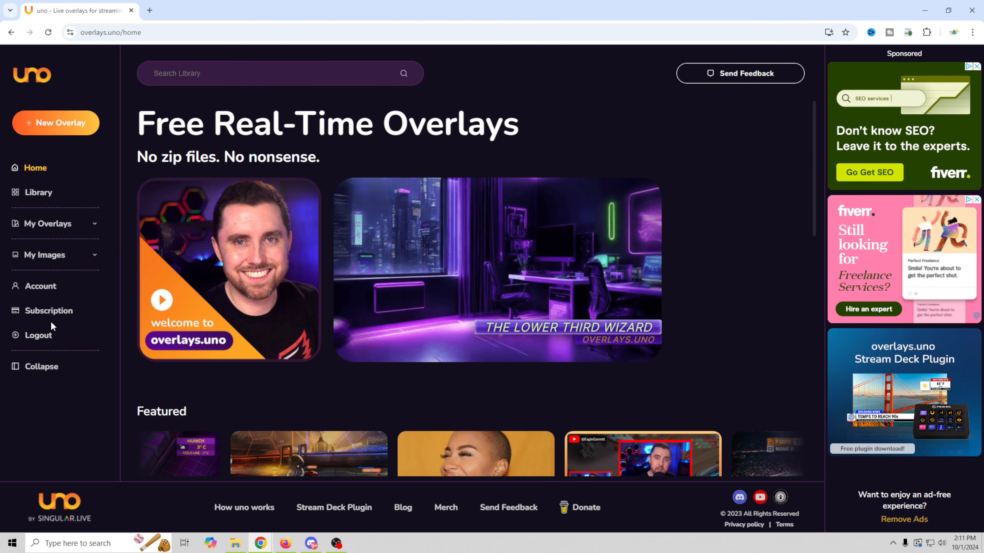
pyautogui.click(34, 311)
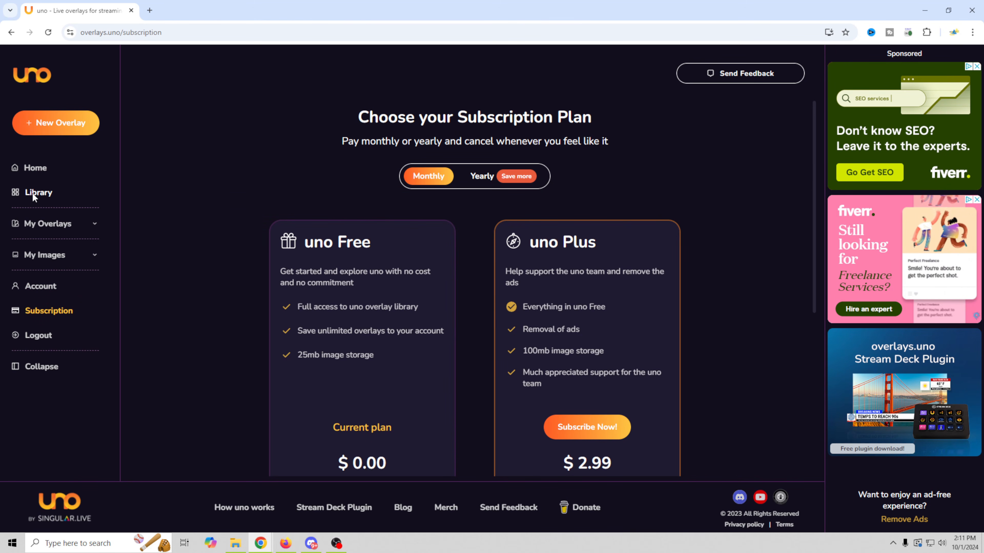
# - Return to the Library and scroll through its type, function and category filters
pyautogui.click(32, 192)
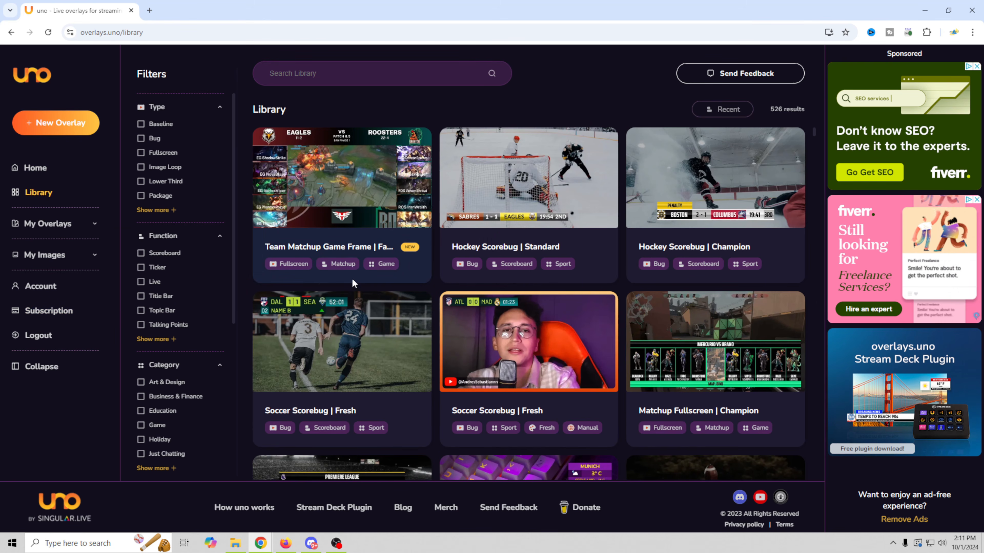
pyautogui.scroll(-1, 307, 274)
pyautogui.scroll(1, 307, 274)
pyautogui.scroll(-5, 197, 263)
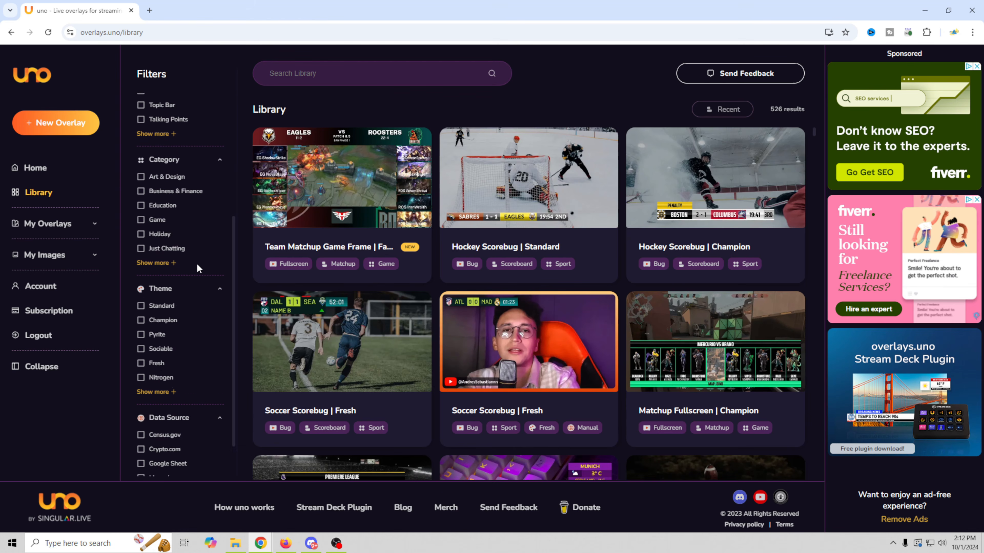
pyautogui.scroll(5, 196, 263)
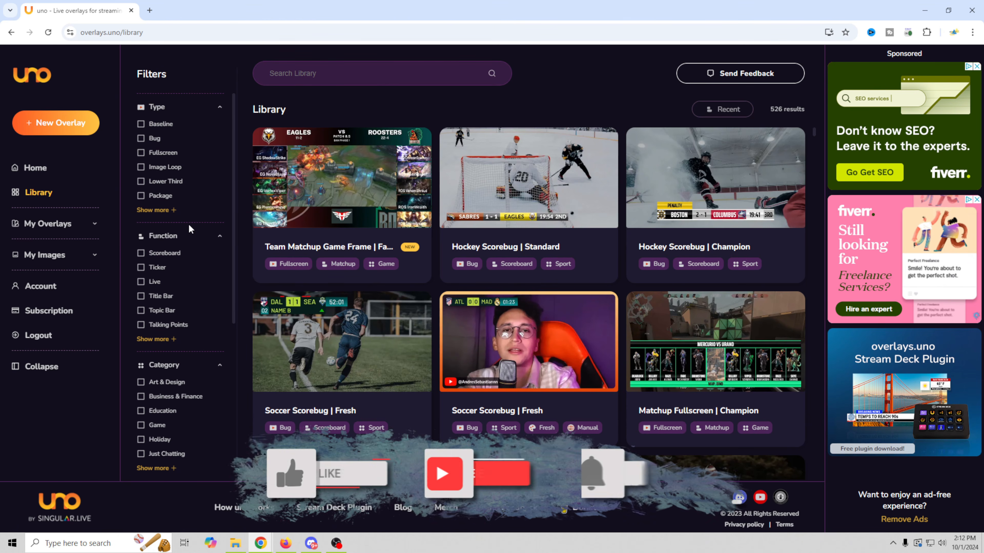
pyautogui.scroll(-6, 164, 322)
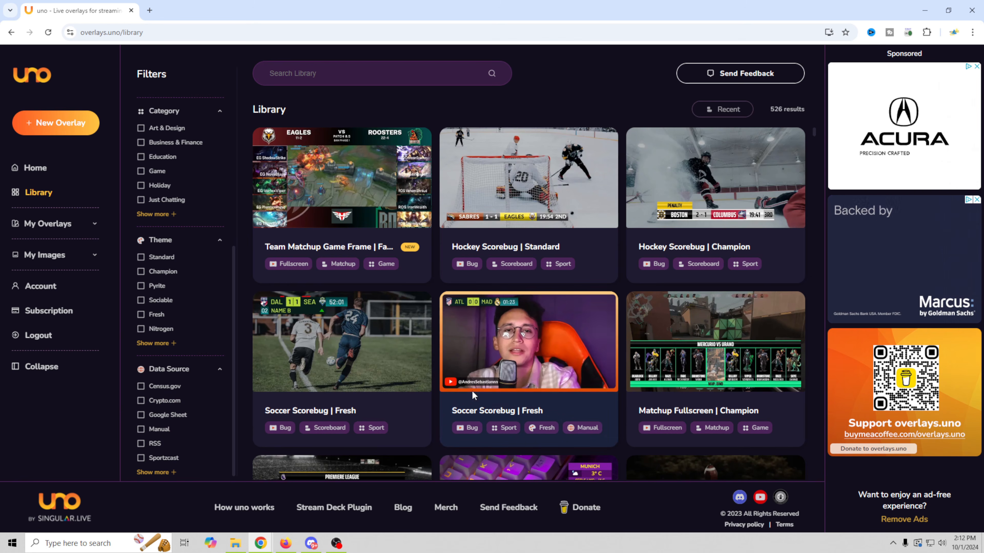
pyautogui.scroll(5, 185, 409)
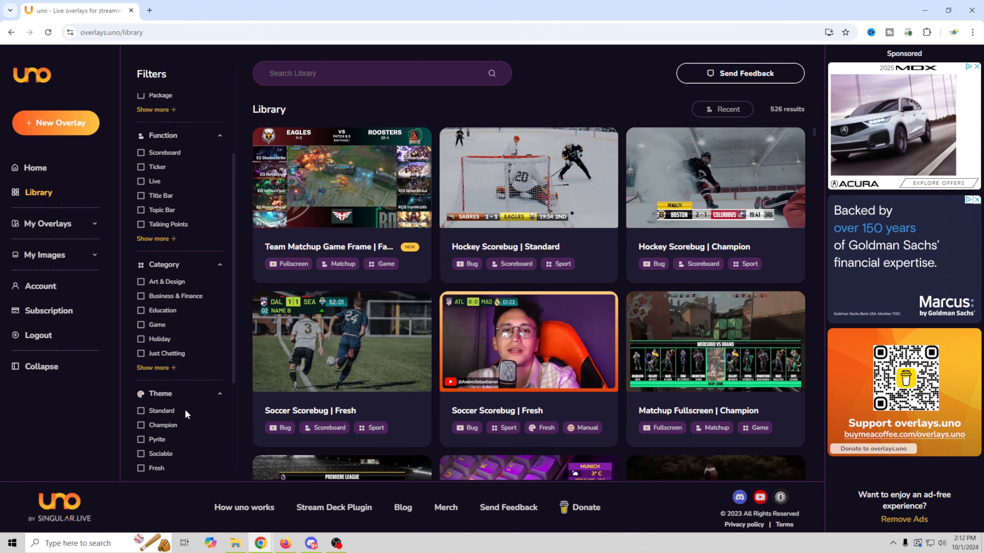
pyautogui.scroll(2, 185, 409)
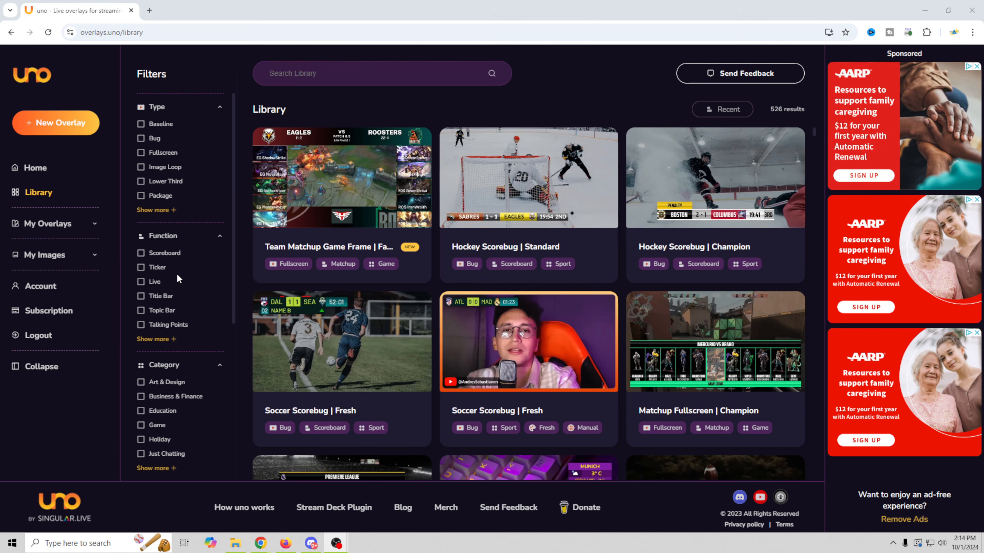
# - Filter the library to the Fullscreen type and scroll to find the Matrix countdown
pyautogui.click(140, 152)
pyautogui.scroll(-4, 432, 406)
pyautogui.scroll(-15, 433, 405)
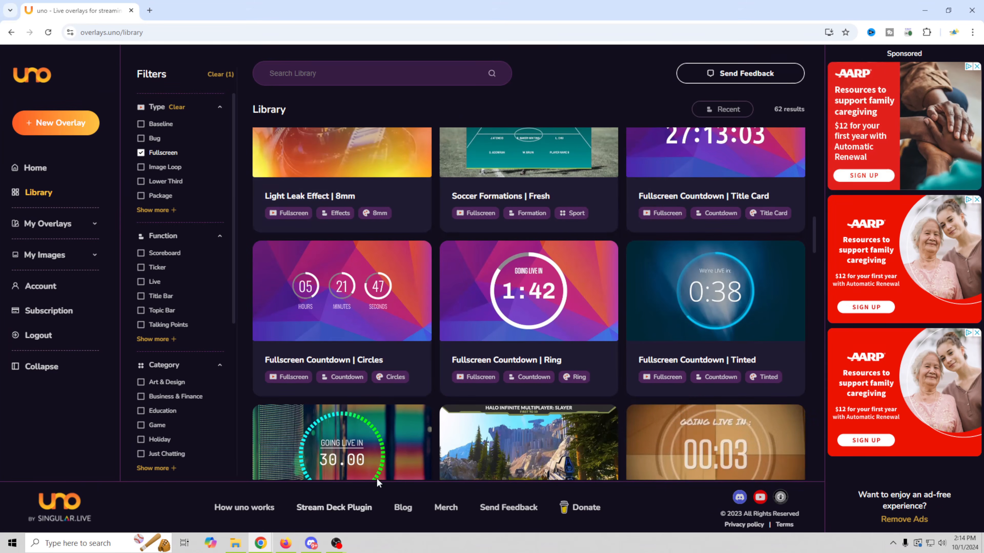
pyautogui.scroll(1, 440, 269)
pyautogui.scroll(1, 440, 273)
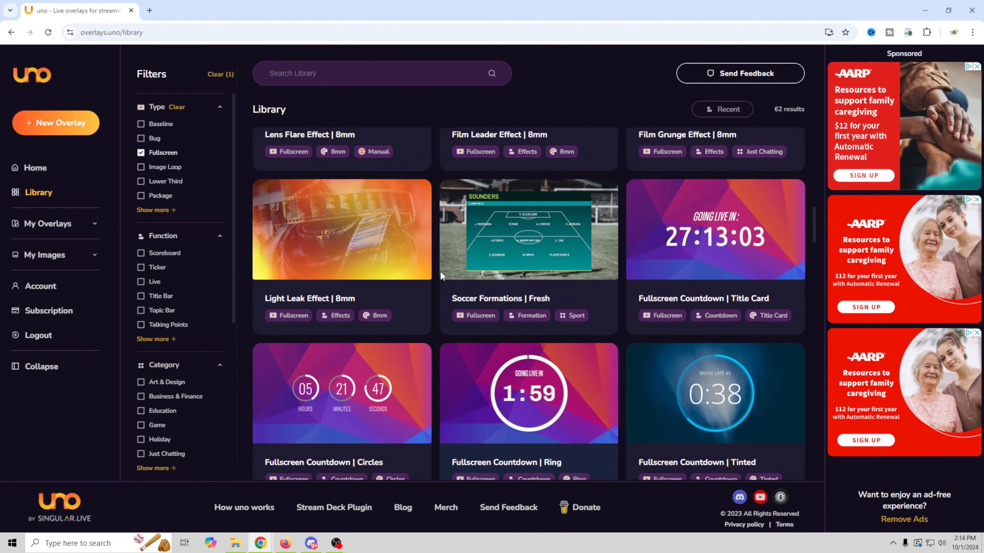
pyautogui.scroll(-20, 440, 273)
pyautogui.scroll(-10, 439, 270)
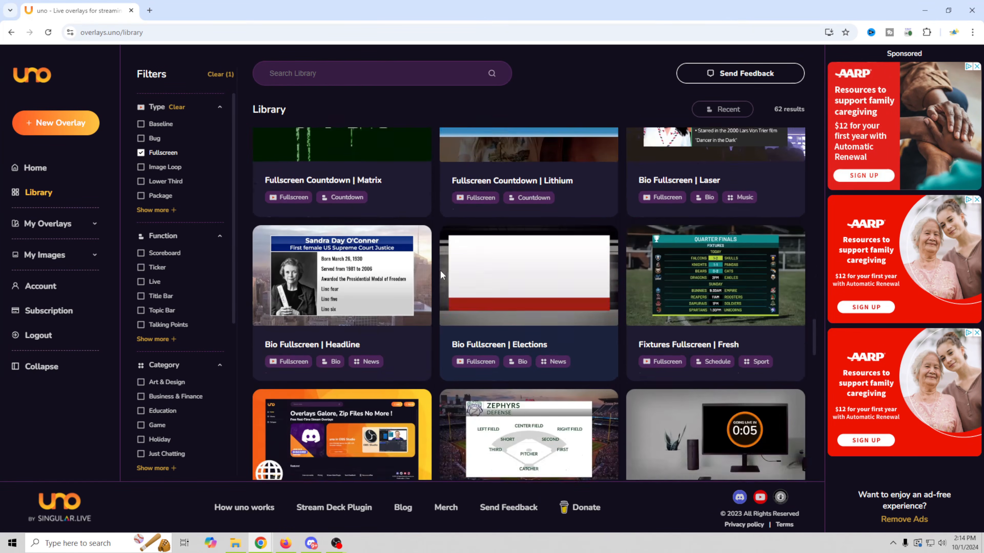
pyautogui.scroll(10, 440, 270)
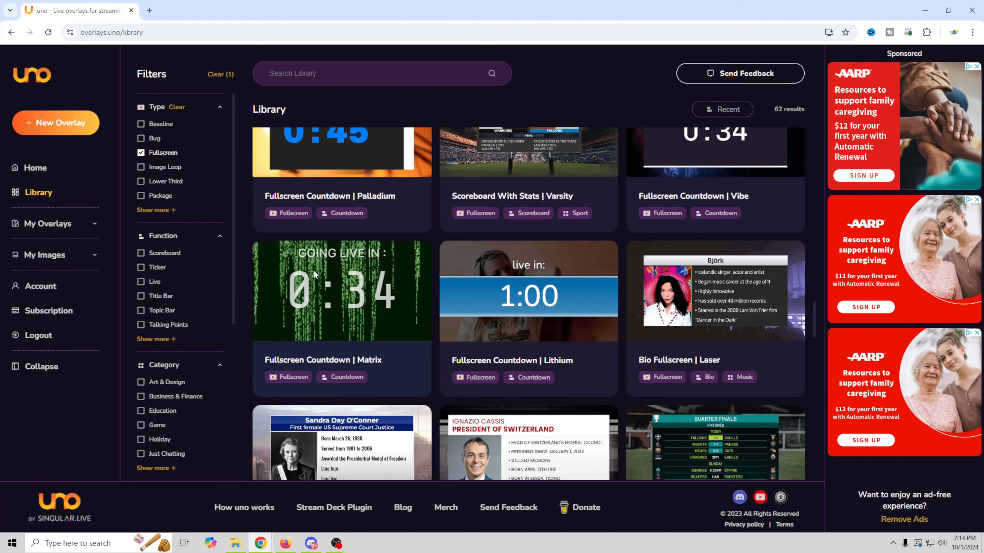
# - Add Fullscreen Countdown | Matrix to My Overlays and open its control page
pyautogui.click(340, 303)
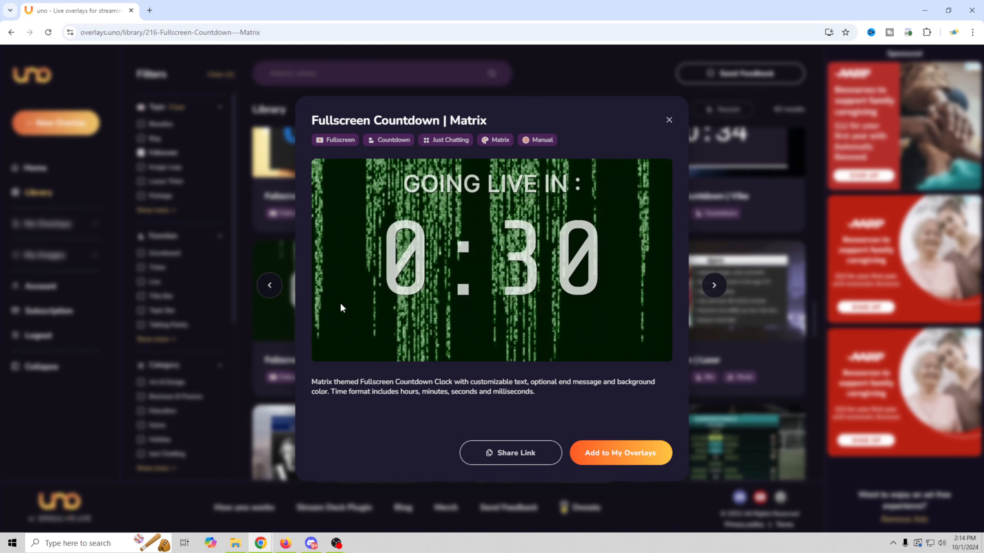
pyautogui.click(630, 454)
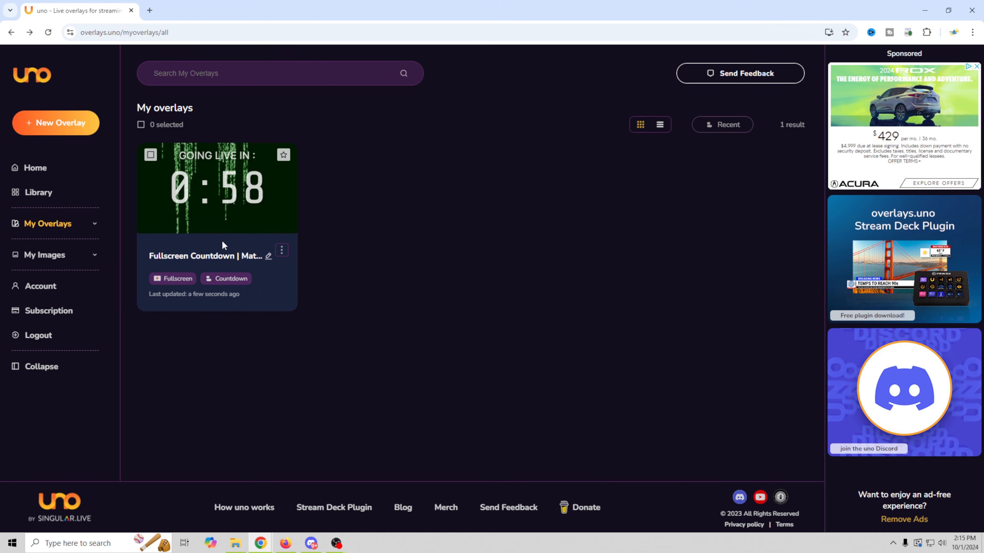
pyautogui.click(193, 188)
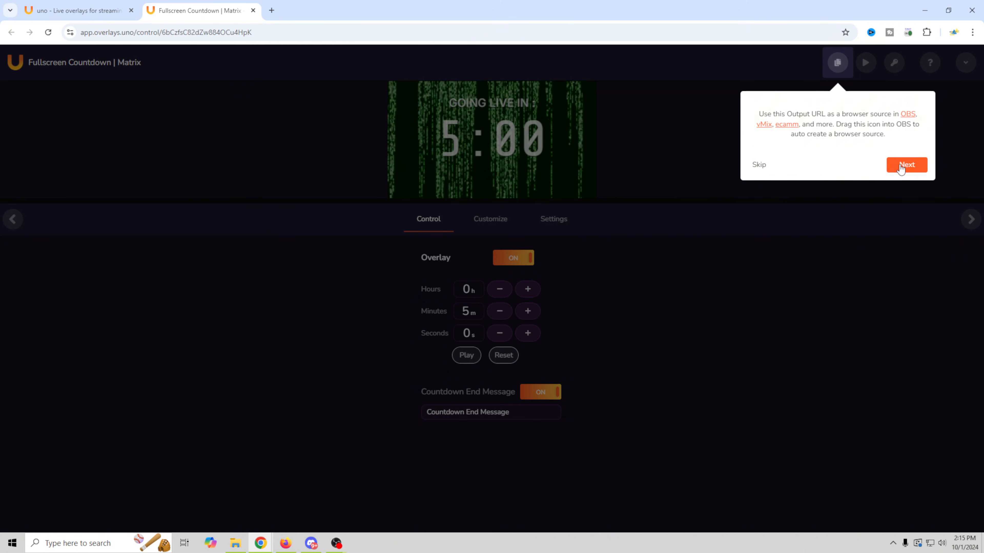
# - Step through the introductory tour to the API token step and close it
pyautogui.click(900, 166)
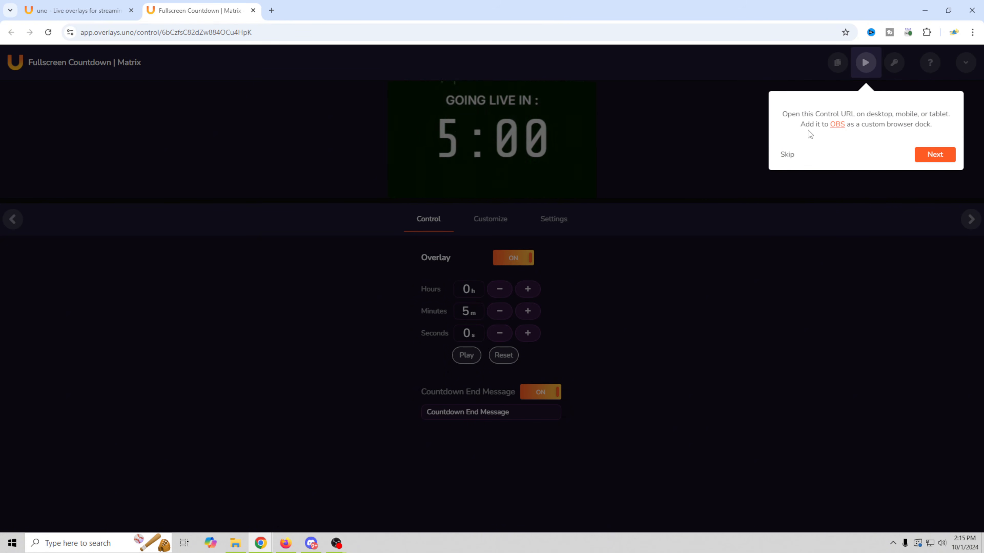
pyautogui.click(939, 157)
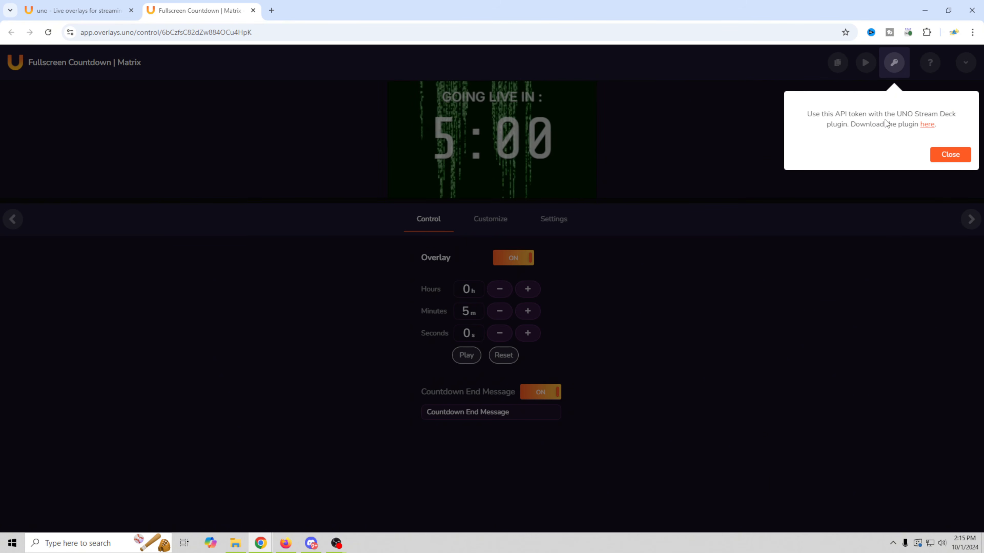
pyautogui.click(959, 159)
# - Toggle the overlay off and back on, then bring up the Customize properties
pyautogui.click(504, 263)
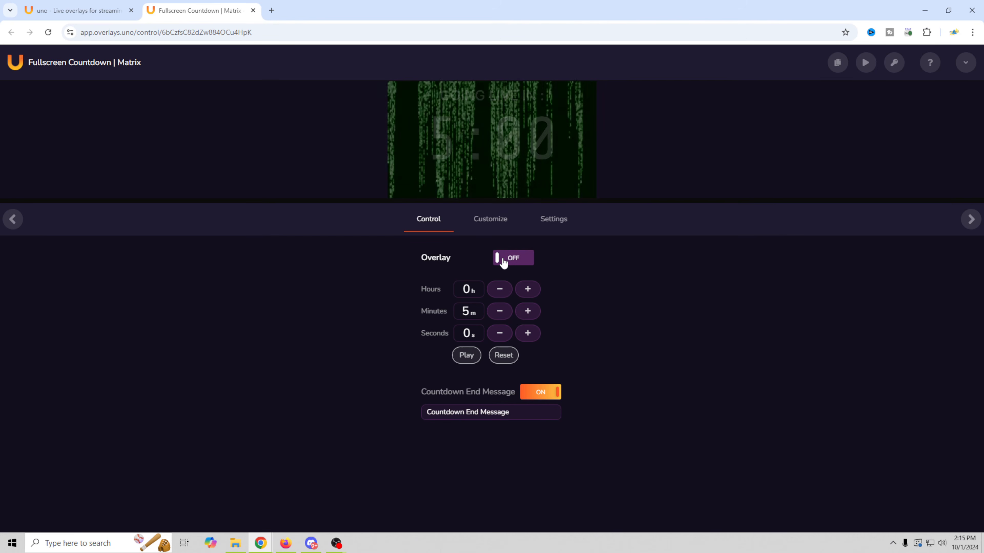
pyautogui.click(504, 263)
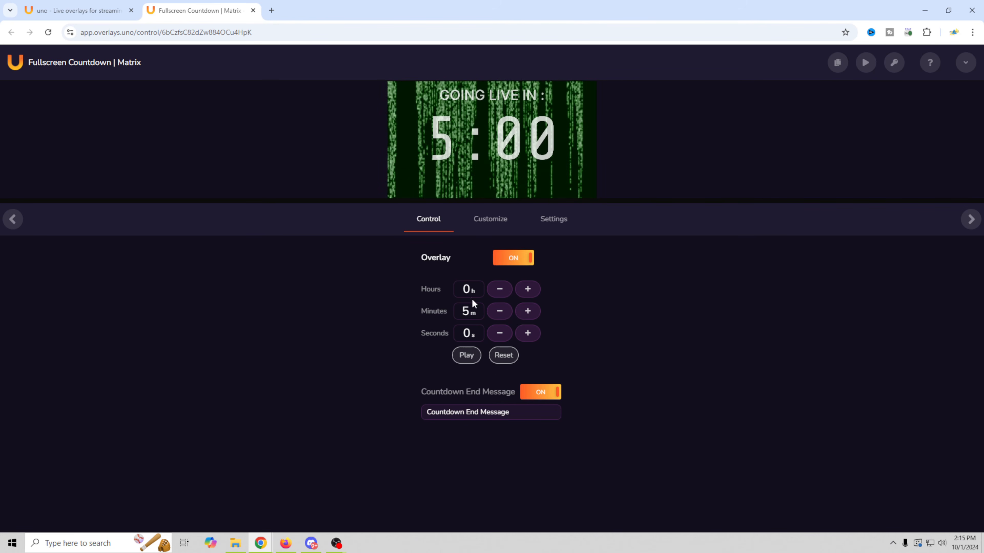
pyautogui.click(492, 226)
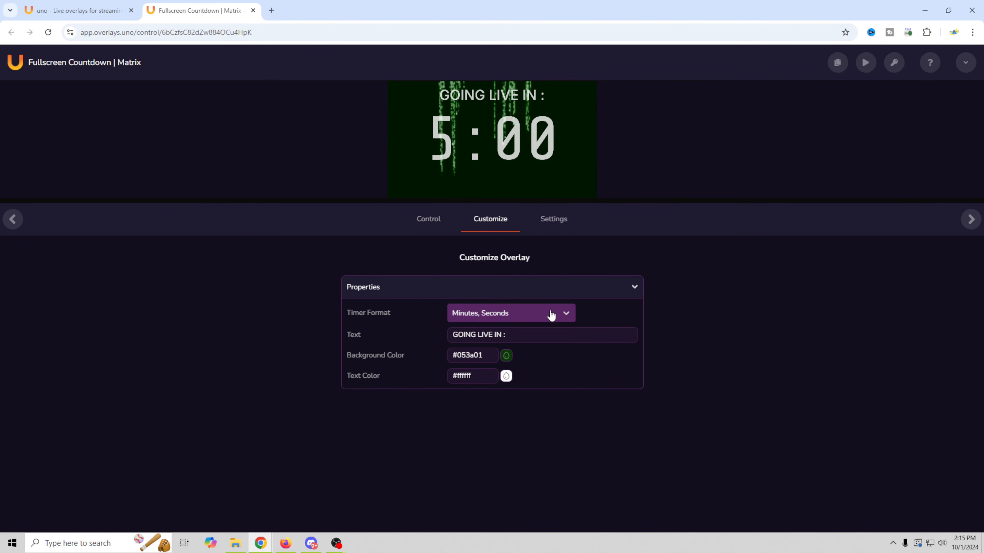
# - Try the hours-minutes-seconds timer format, then revert to Minutes, Seconds
pyautogui.click(565, 315)
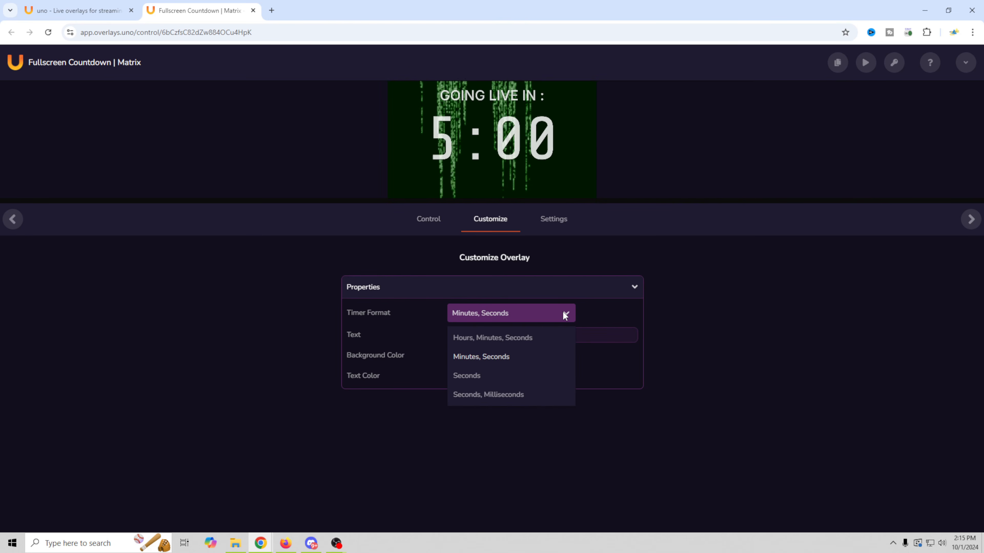
pyautogui.click(540, 337)
pyautogui.click(565, 313)
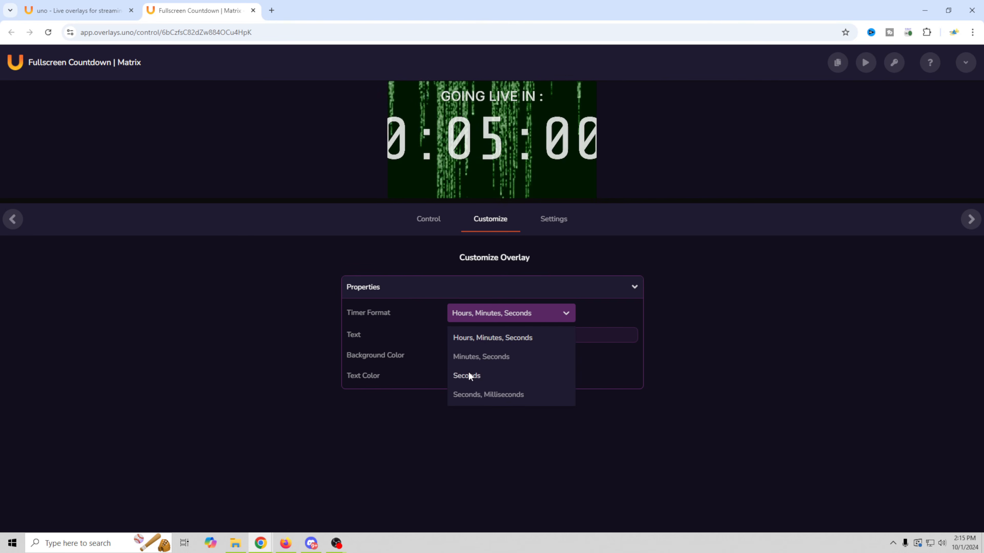
pyautogui.click(481, 357)
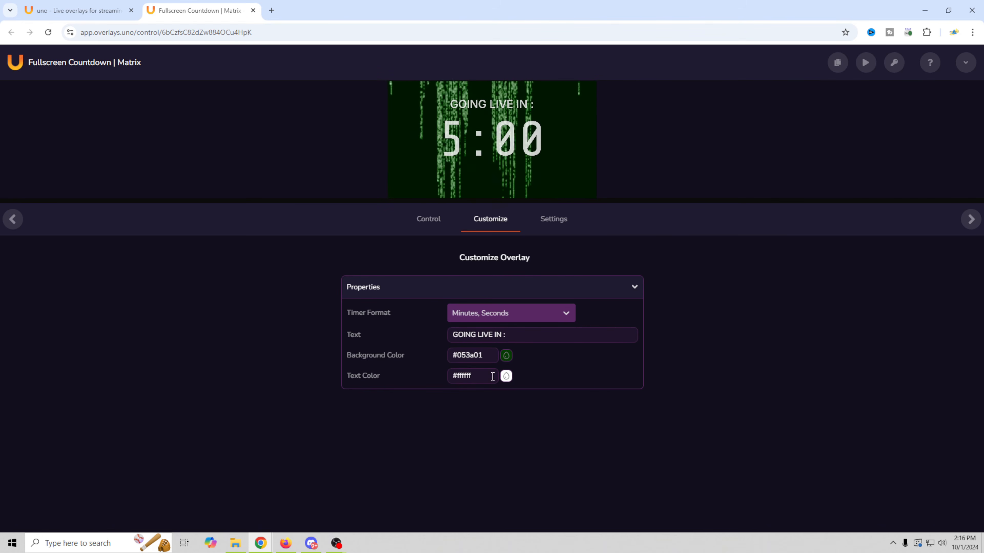
# - Set the countdown Text Color to bright yellow #ffec00
pyautogui.click(505, 377)
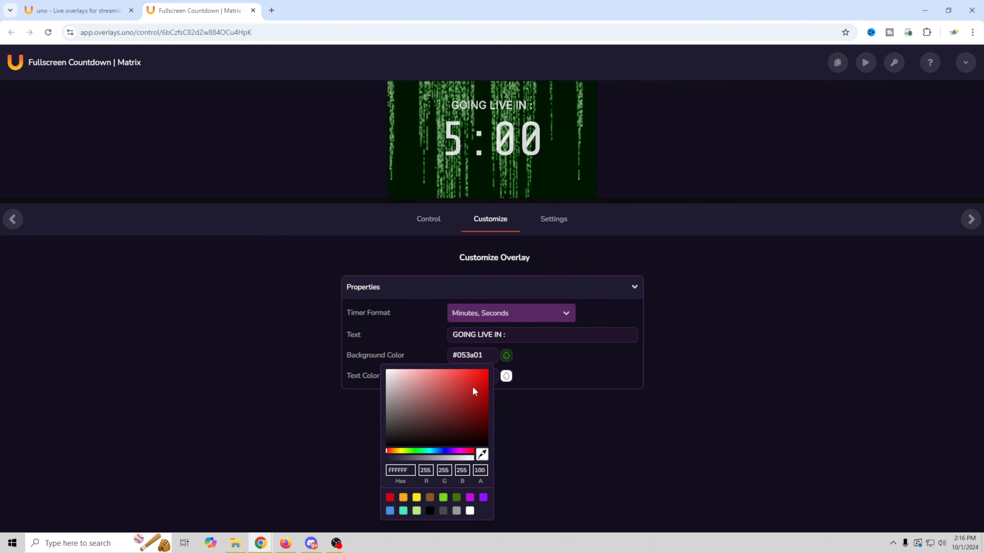
pyautogui.click(398, 451)
pyautogui.moveTo(472, 380); pyautogui.dragTo(487, 370)
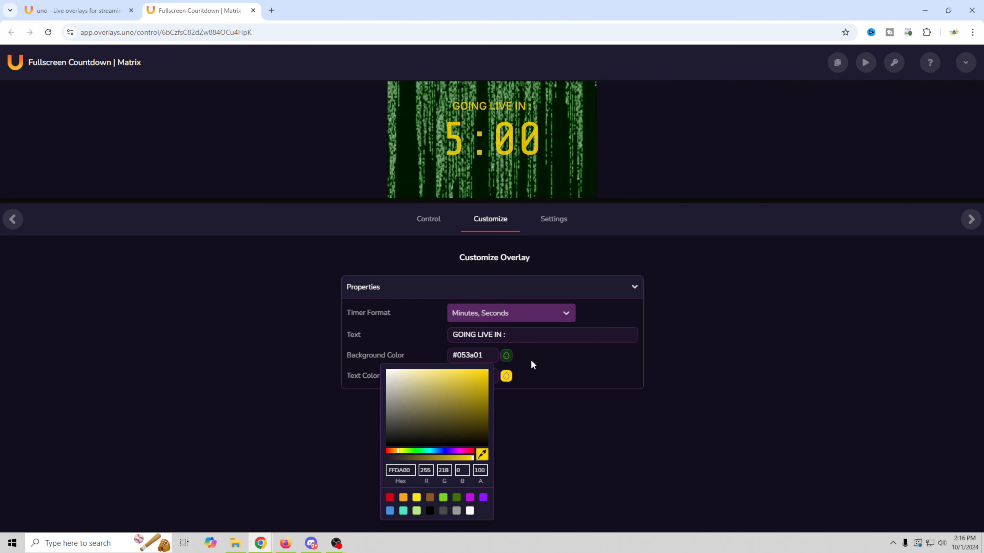
pyautogui.click(570, 361)
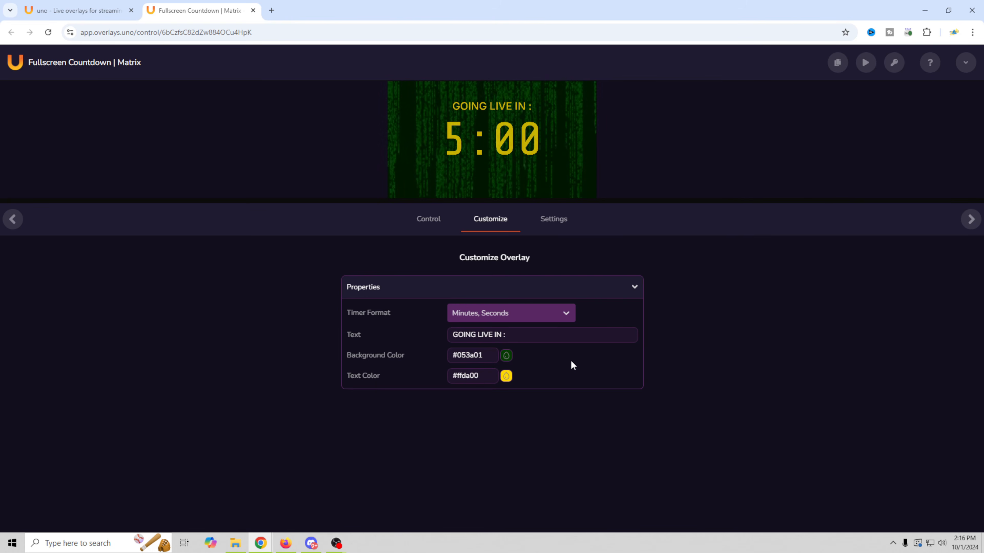
# - Set the Background Color to saturated blue #0025ff
pyautogui.click(507, 356)
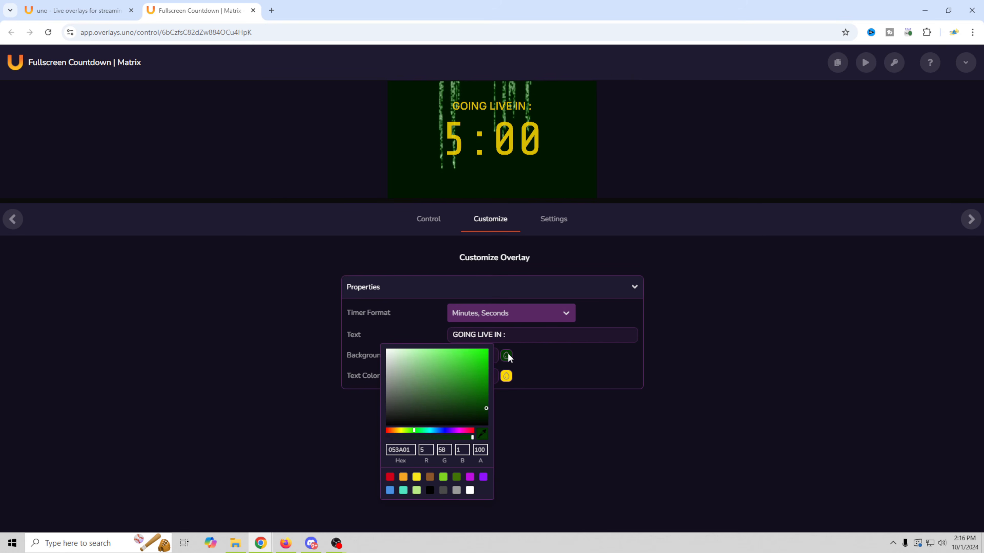
pyautogui.click(438, 431)
pyautogui.moveTo(439, 431); pyautogui.dragTo(435, 431)
pyautogui.moveTo(451, 355); pyautogui.dragTo(488, 349)
pyautogui.click(443, 430)
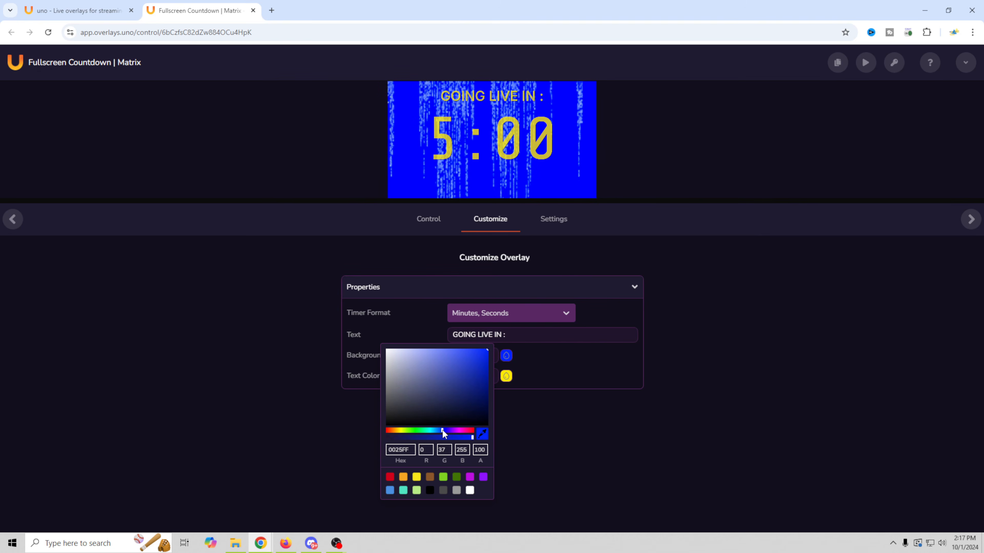
pyautogui.click(442, 432)
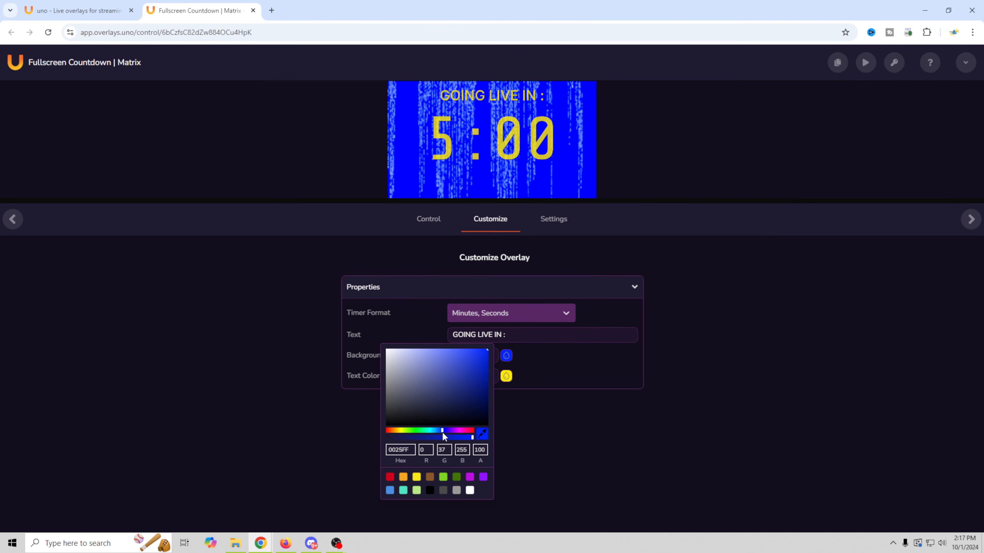
pyautogui.click(571, 379)
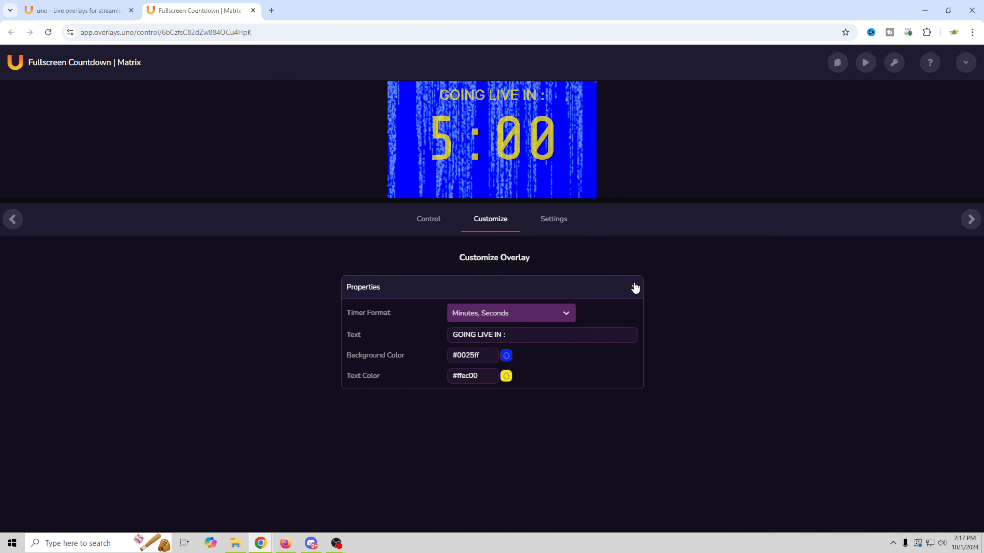
pyautogui.click(554, 221)
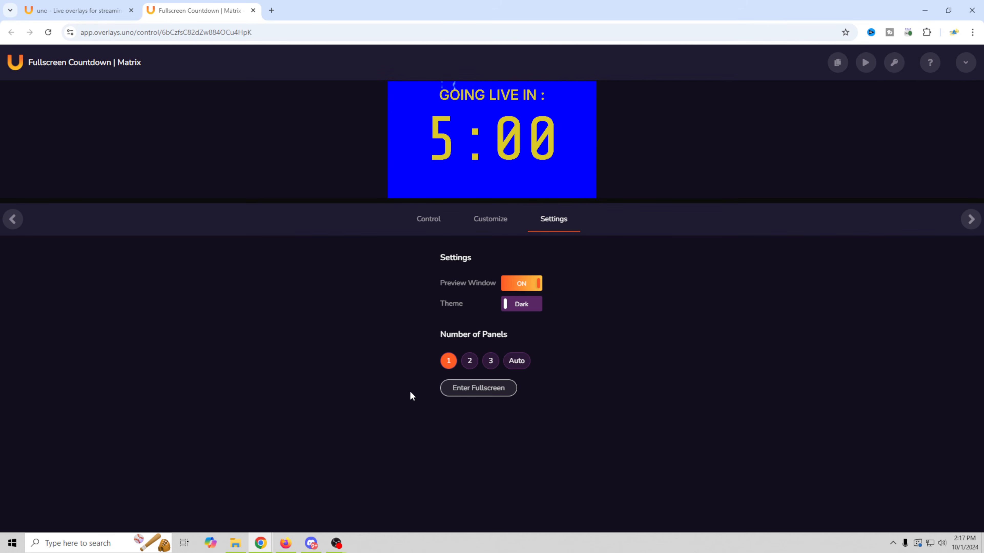
pyautogui.click(470, 363)
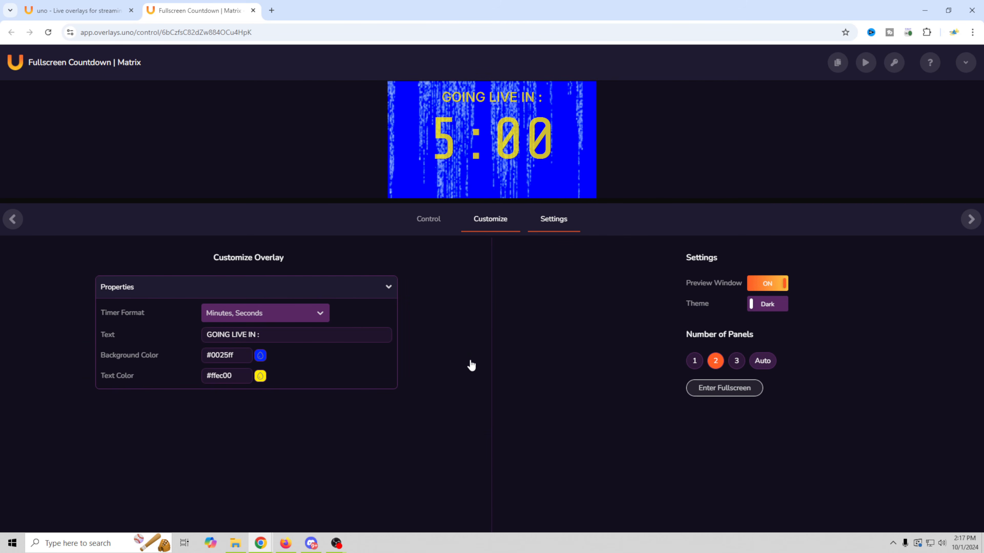
pyautogui.click(520, 360)
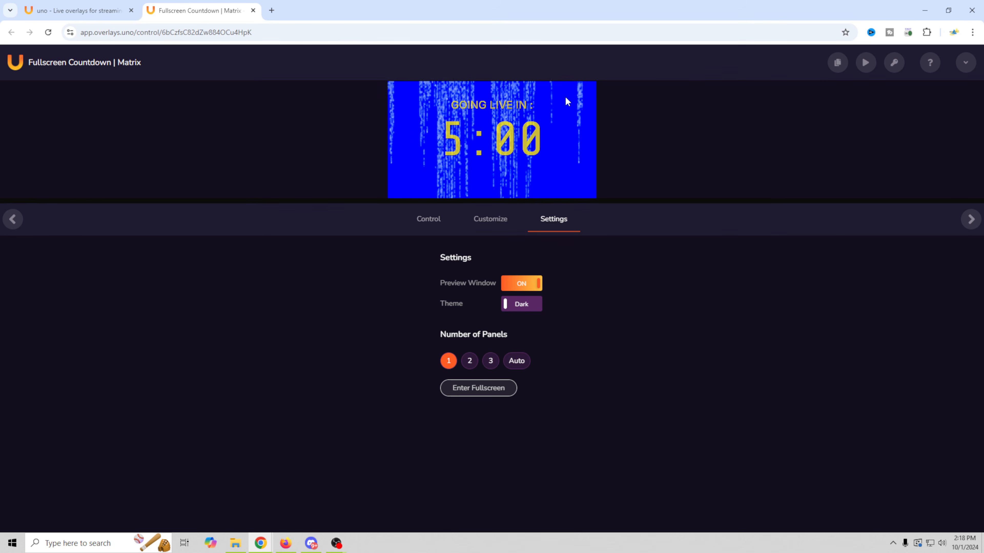
pyautogui.click(489, 219)
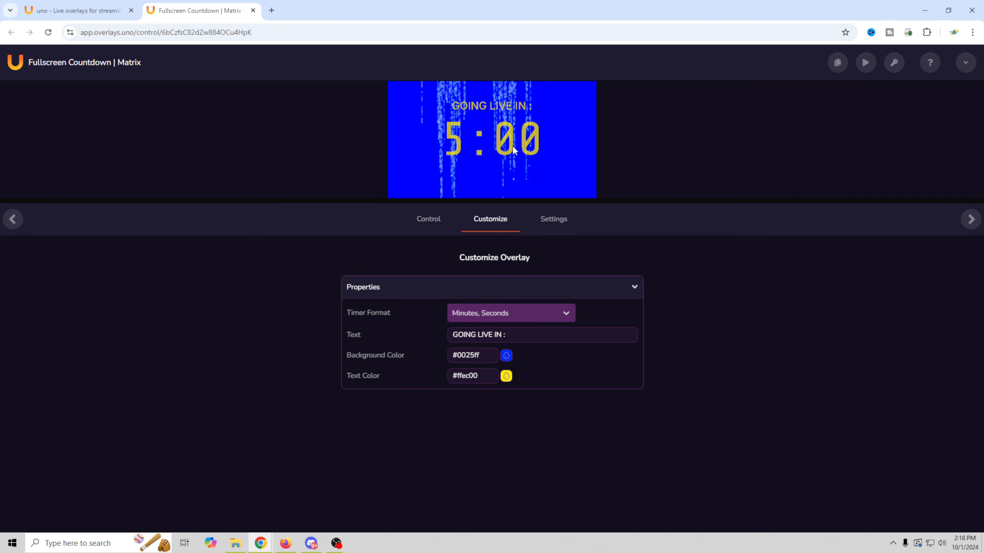
# - Start the countdown from the Control tab and change the end message to 'Steam Starting!'
pyautogui.click(429, 220)
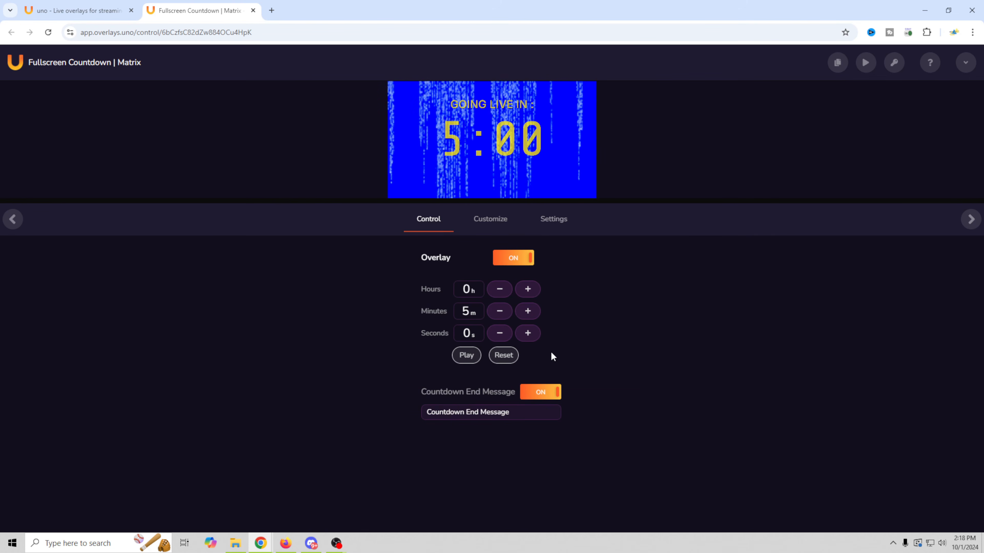
pyautogui.click(465, 357)
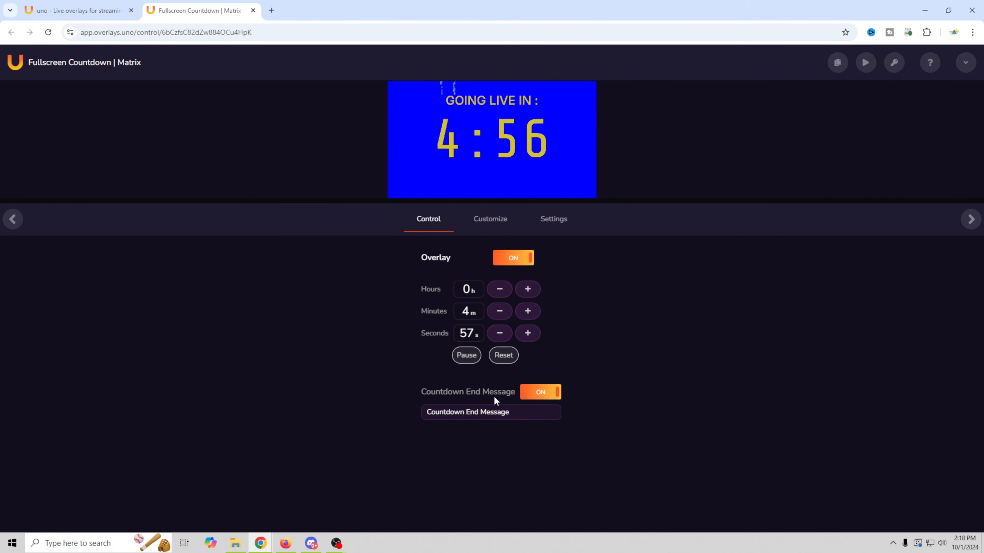
pyautogui.moveTo(516, 415); pyautogui.dragTo(384, 414)
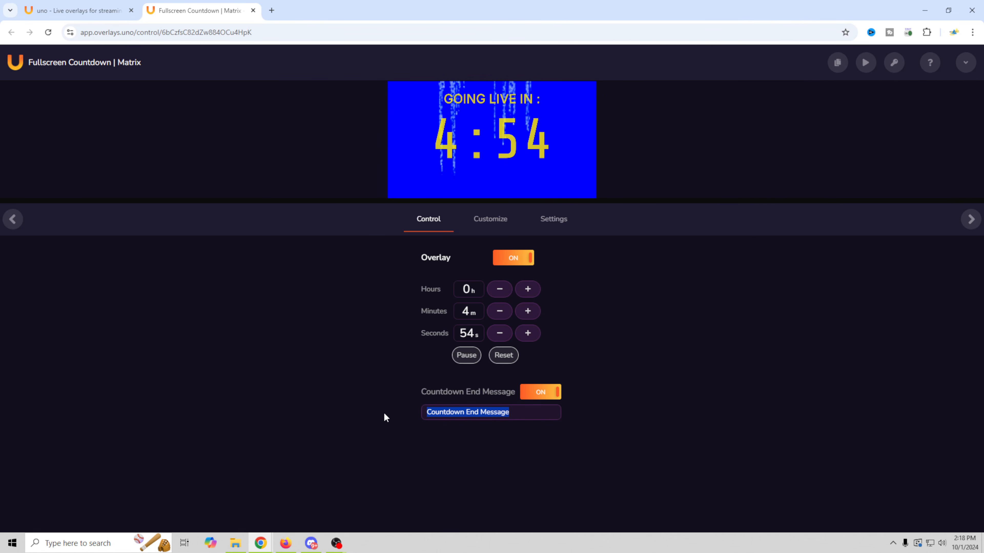
pyautogui.write('Steam Starting!')
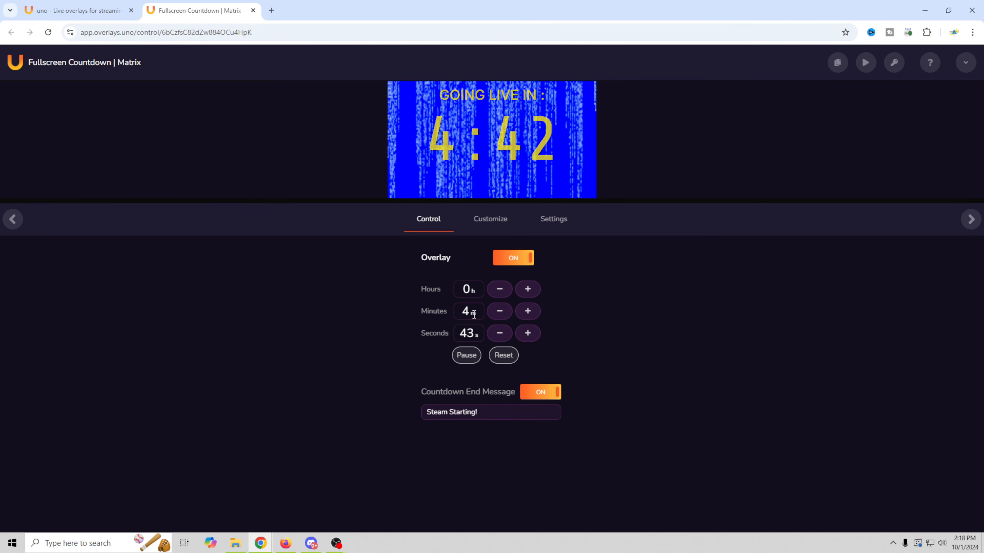
# - Set the timer to 0 minutes 10 seconds, then reset and play it
pyautogui.click(442, 312)
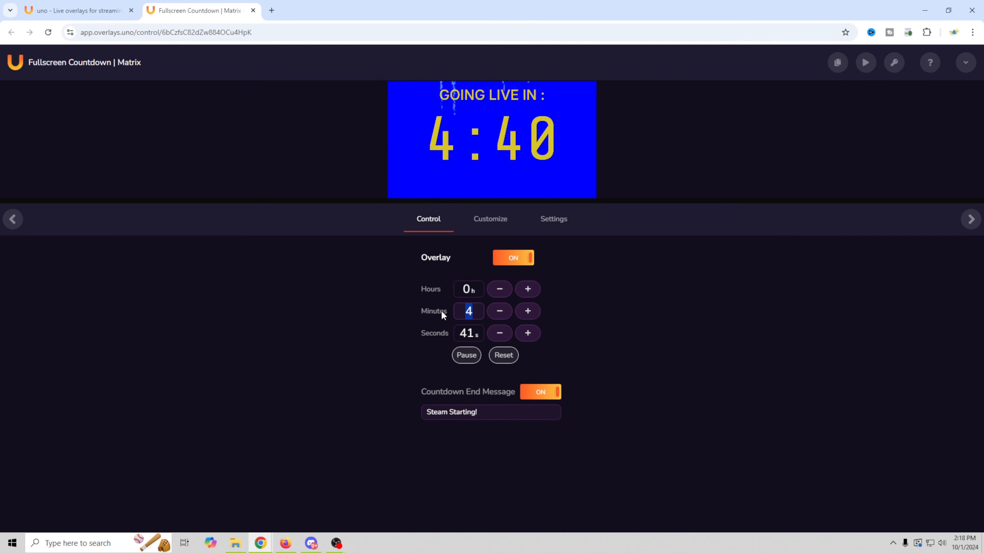
pyautogui.write('0')
pyautogui.click(450, 328)
pyautogui.write('10')
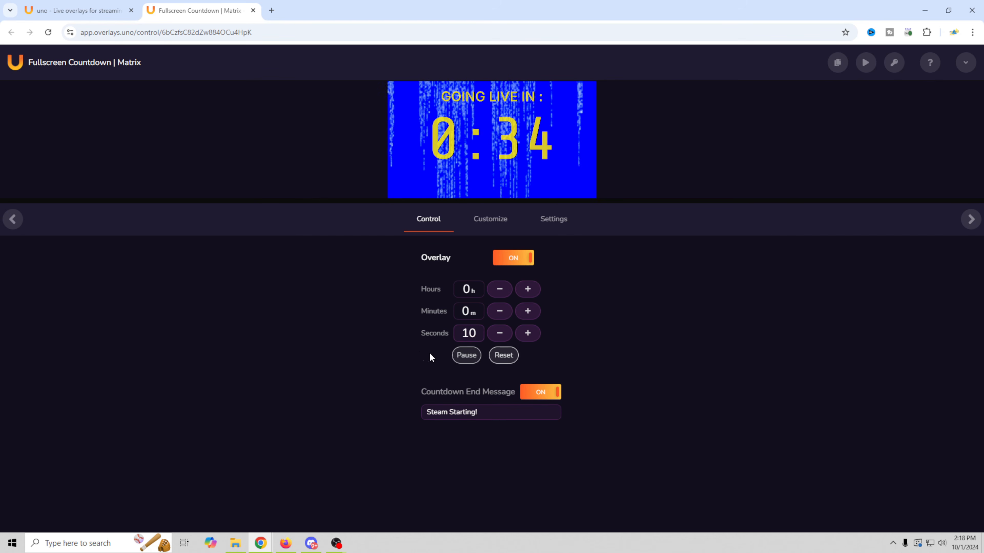
pyautogui.click(503, 355)
pyautogui.click(467, 355)
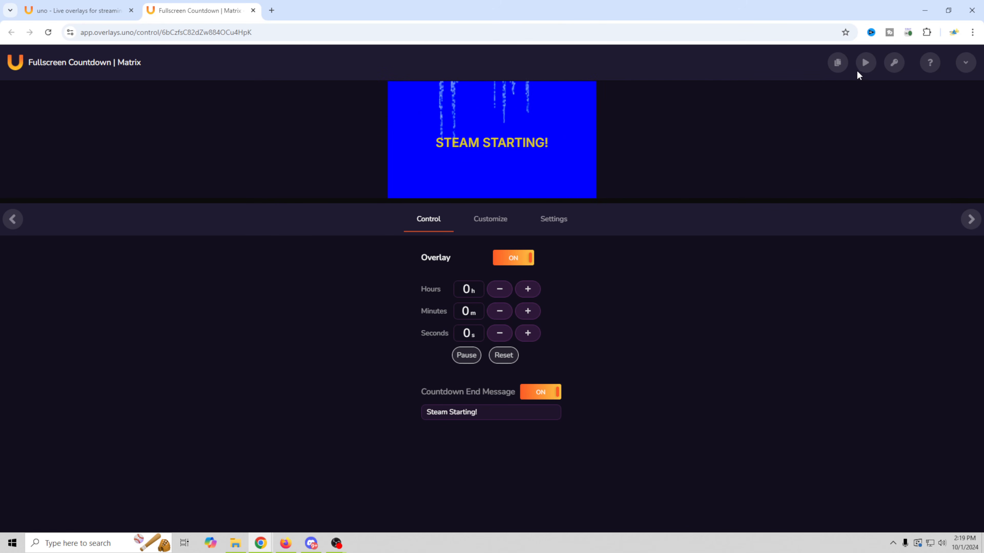
# - Copy the countdown's output URL and bring OBS Studio to the front
pyautogui.moveTo(839, 66)
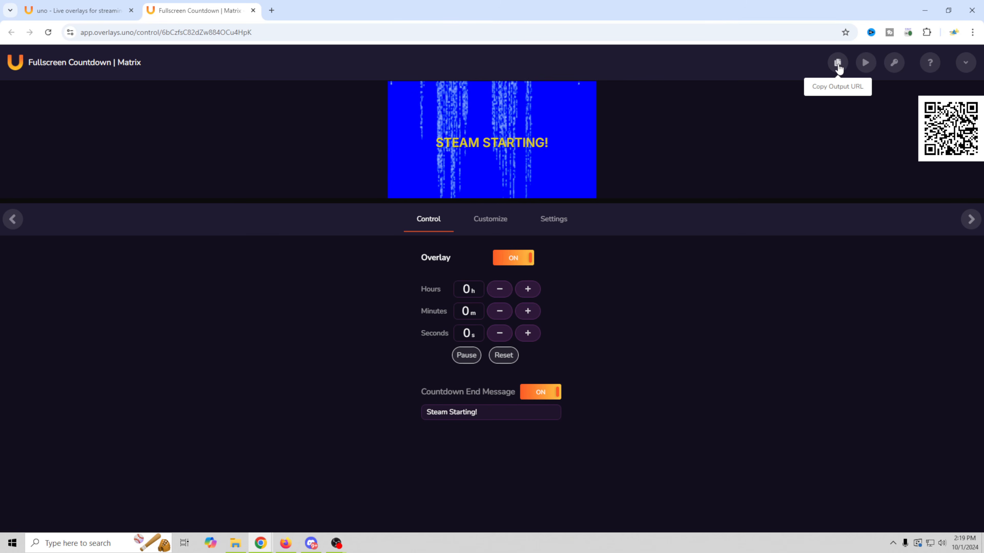
pyautogui.moveTo(336, 543)
pyautogui.click(393, 500)
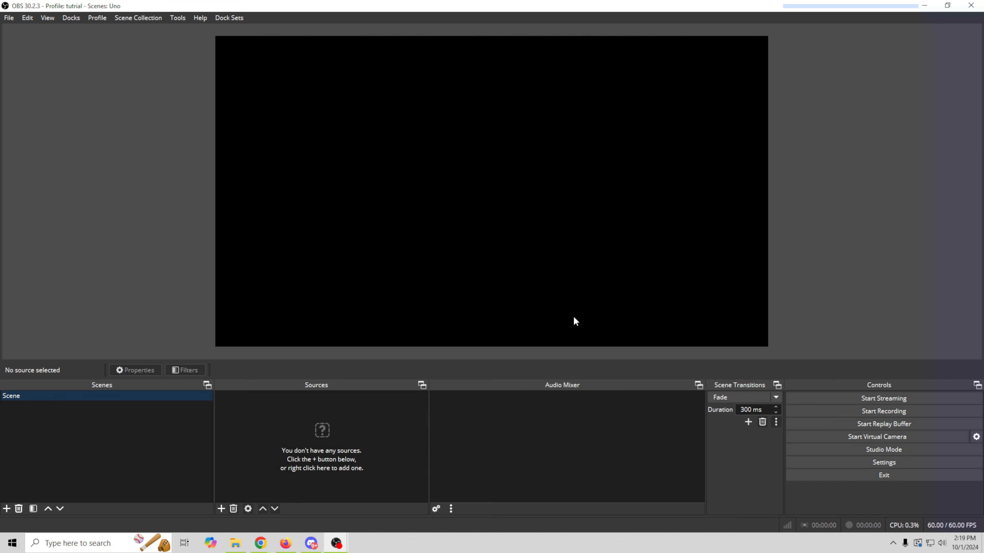
# - Rename the existing scene to 'Countdown'
pyautogui.rightClick(61, 395)
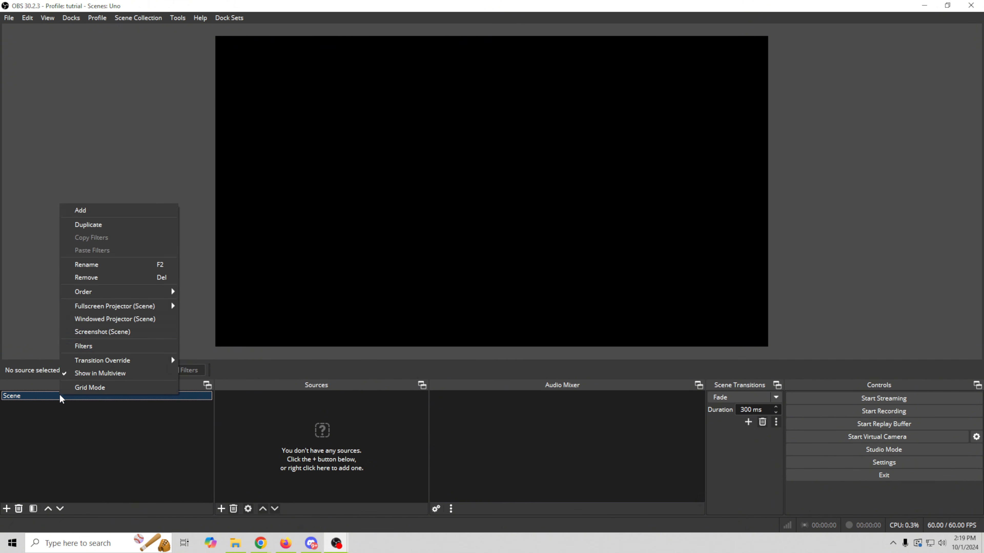
pyautogui.click(110, 266)
pyautogui.write('Countdown')
# - Add a Browser source to the scene named 'Countdown timer'
pyautogui.click(221, 509)
pyautogui.click(305, 232)
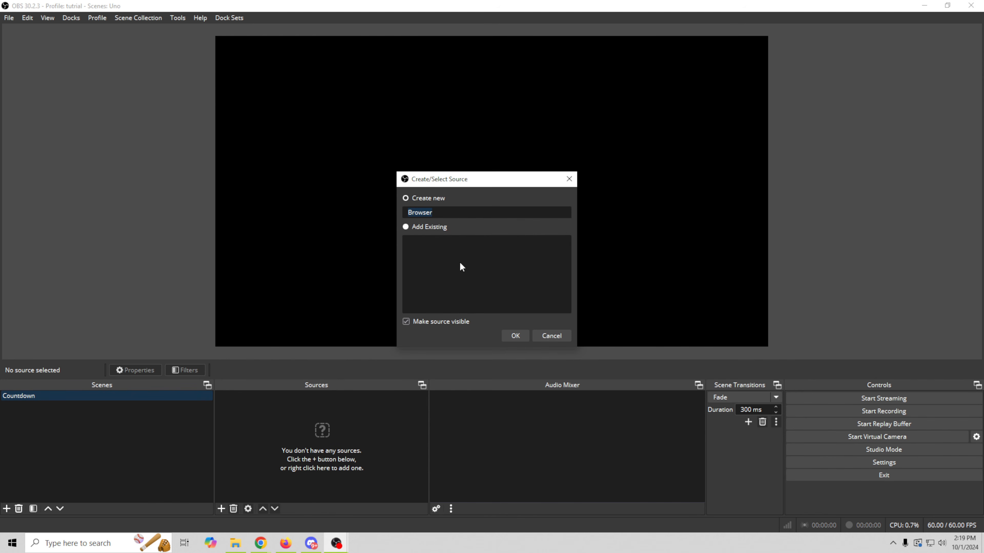
pyautogui.write('Countdown timer')
pyautogui.press('Return')
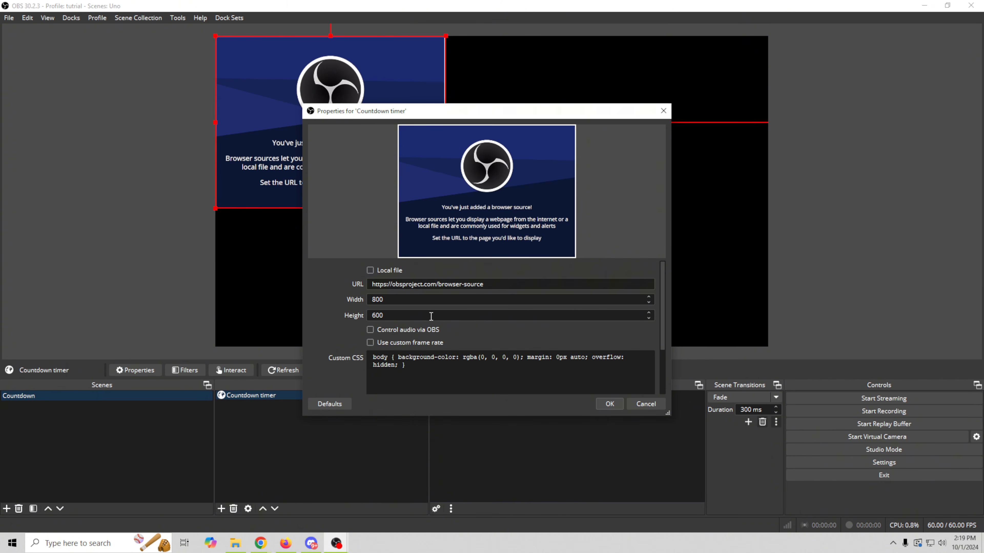
pyautogui.moveTo(487, 285); pyautogui.dragTo(361, 284)
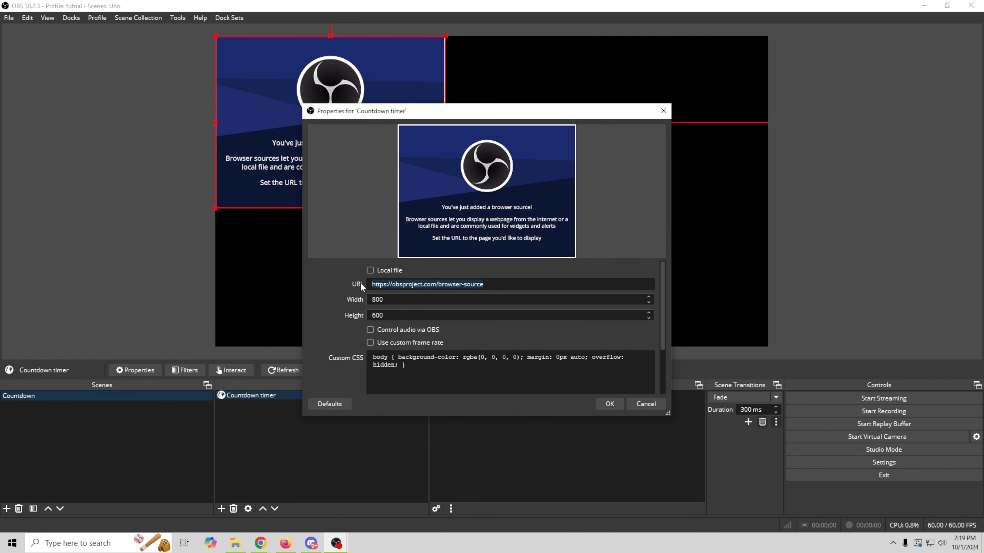
pyautogui.press('Tab')
pyautogui.write('1920')
pyautogui.press('Tab')
pyautogui.write('1080')
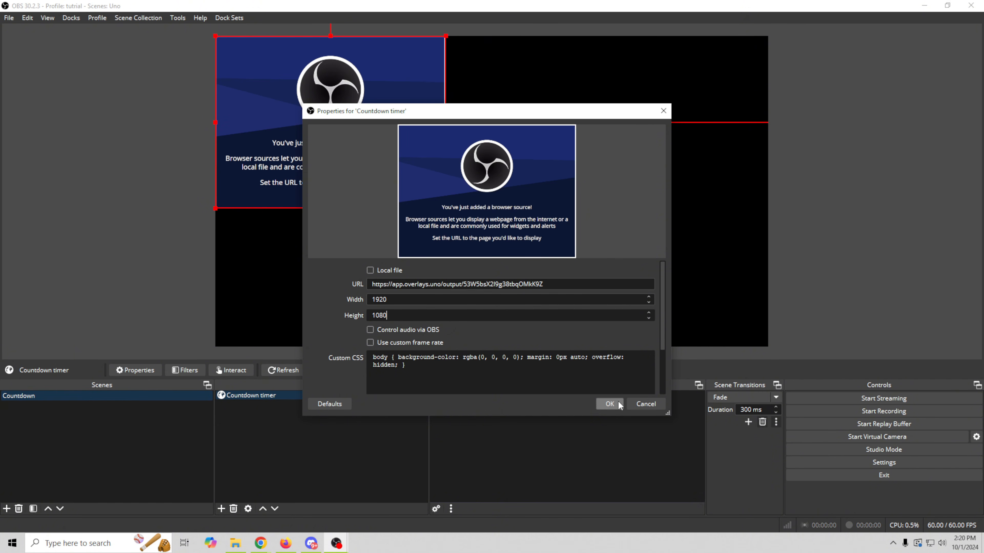
pyautogui.click(611, 403)
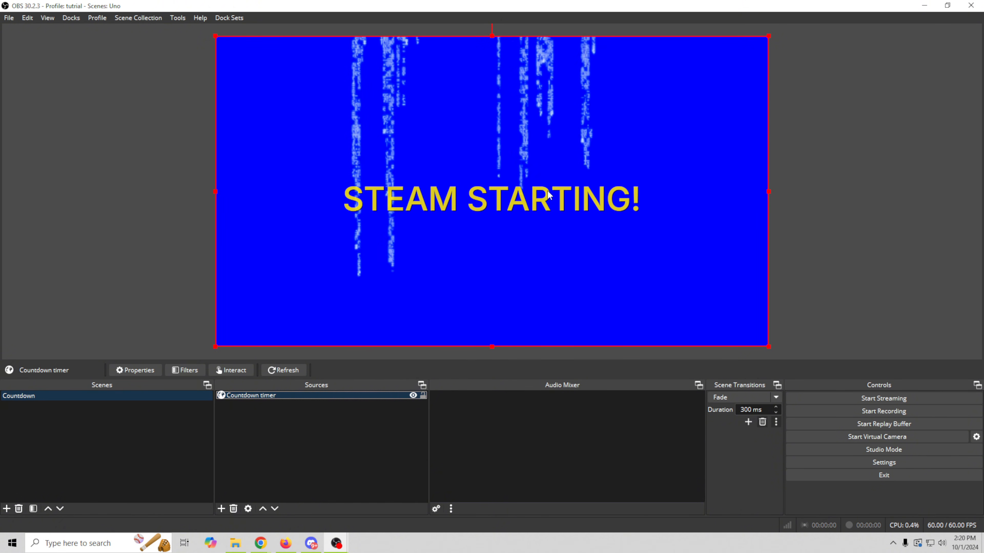
pyautogui.moveTo(261, 546)
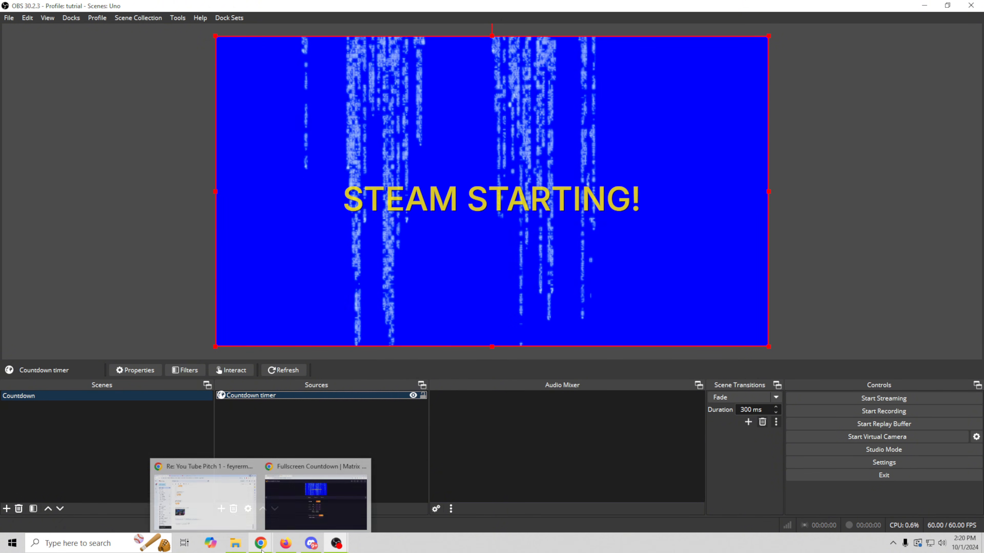
# - On the countdown control page, reset the timer to five minutes and play it
pyautogui.click(288, 514)
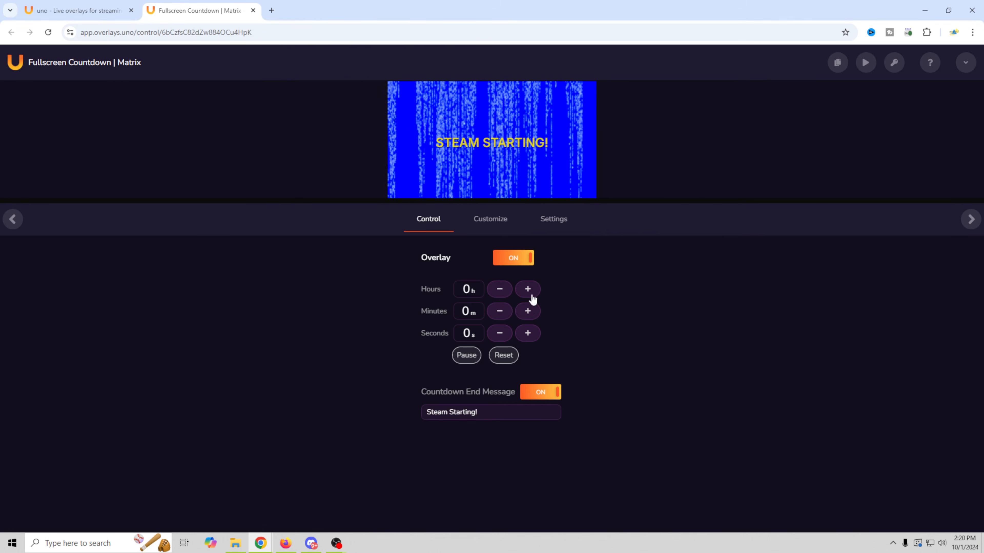
pyautogui.click(503, 355)
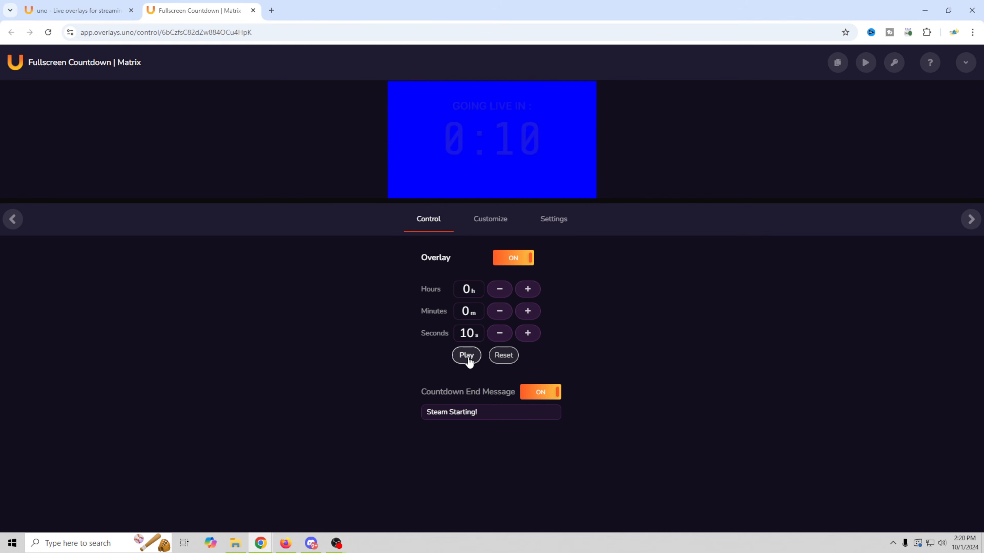
pyautogui.click(473, 357)
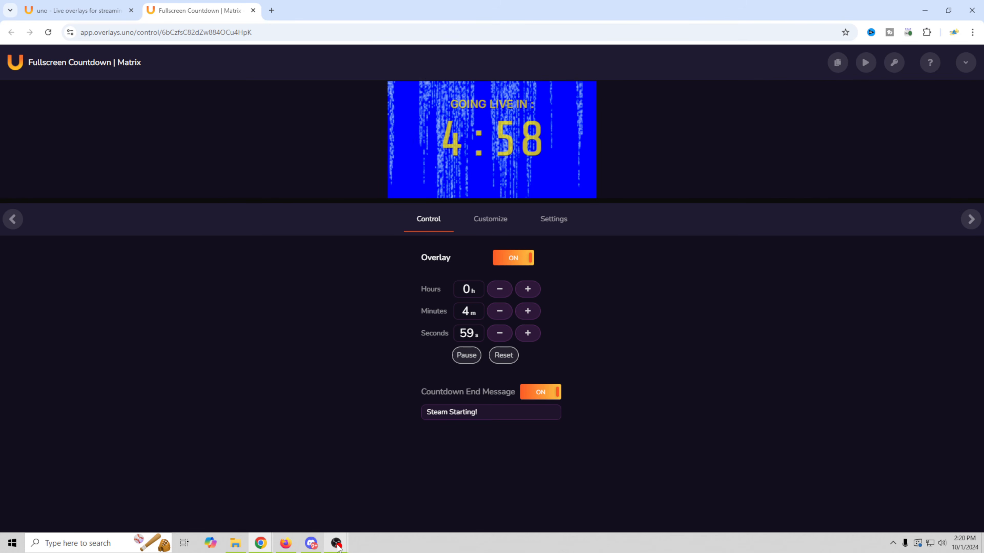
# - Check the running countdown in OBS, then return to the My Overlays page
pyautogui.moveTo(338, 547)
pyautogui.click(314, 503)
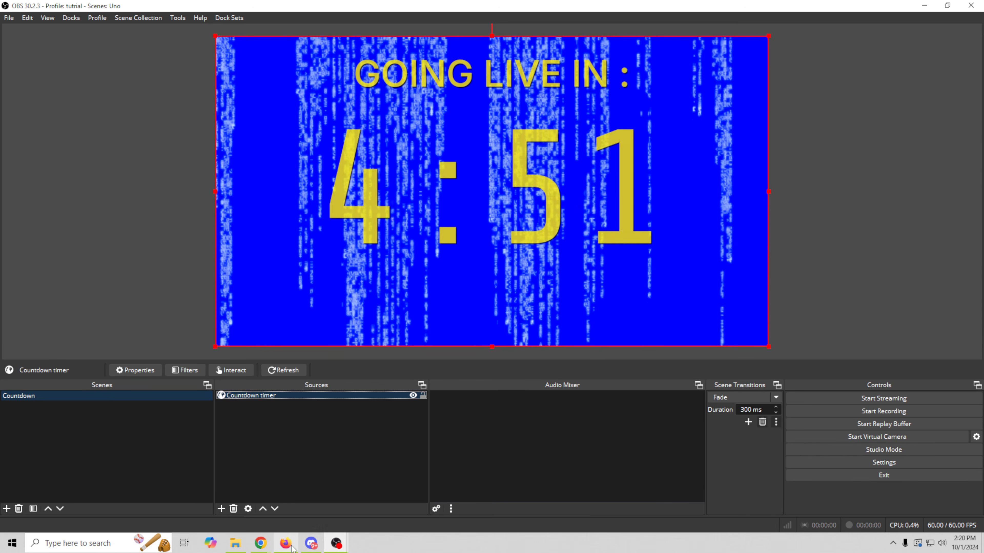
pyautogui.moveTo(268, 546)
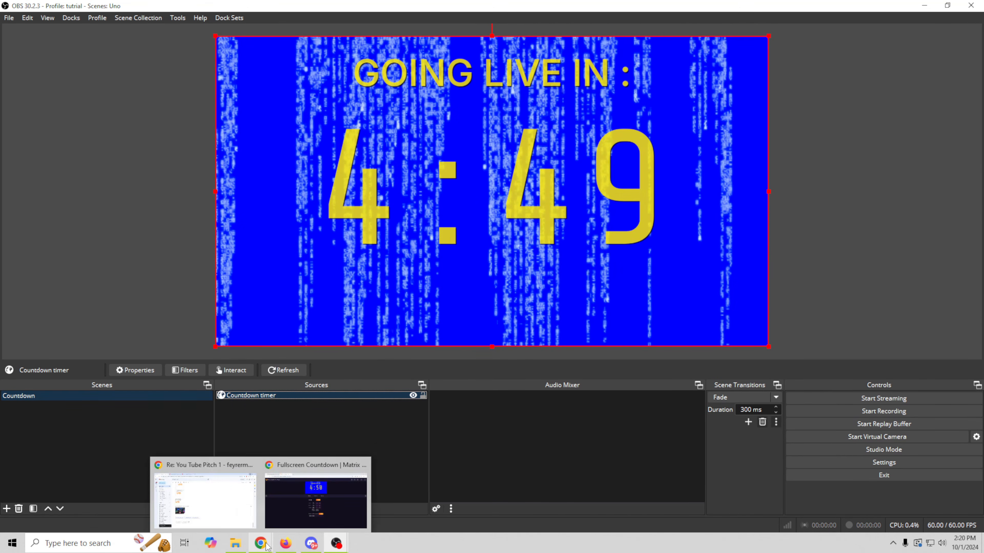
pyautogui.click(319, 501)
pyautogui.click(77, 11)
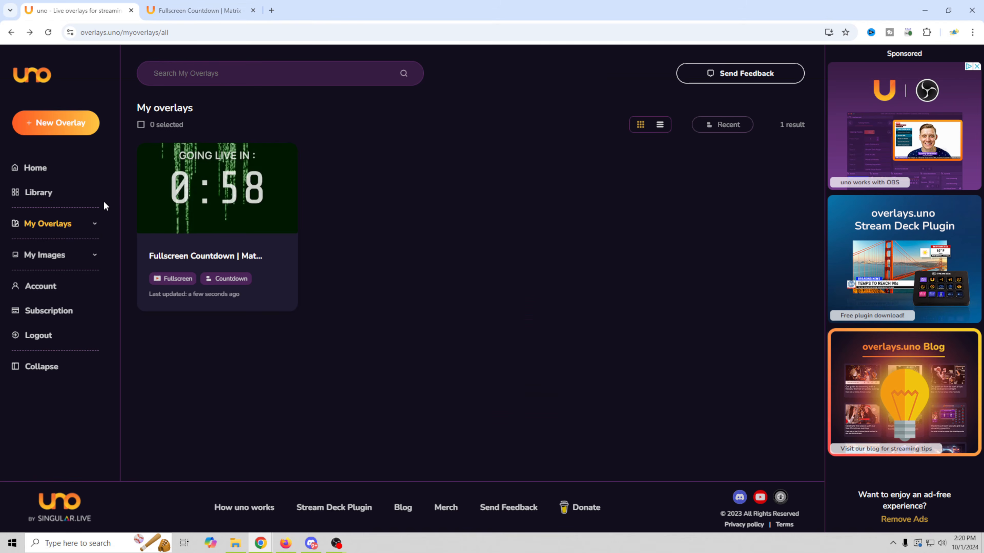
# - Open the overlay Library, clear the Function filter and show only Fullscreen overlays
pyautogui.click(66, 194)
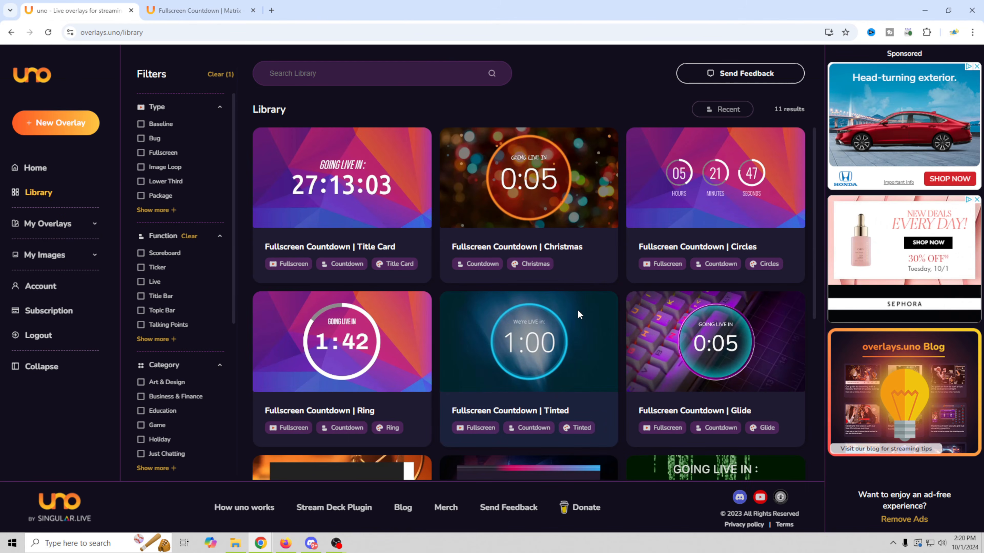
pyautogui.scroll(-2, 579, 314)
pyautogui.scroll(-5, 579, 314)
pyautogui.scroll(4, 579, 314)
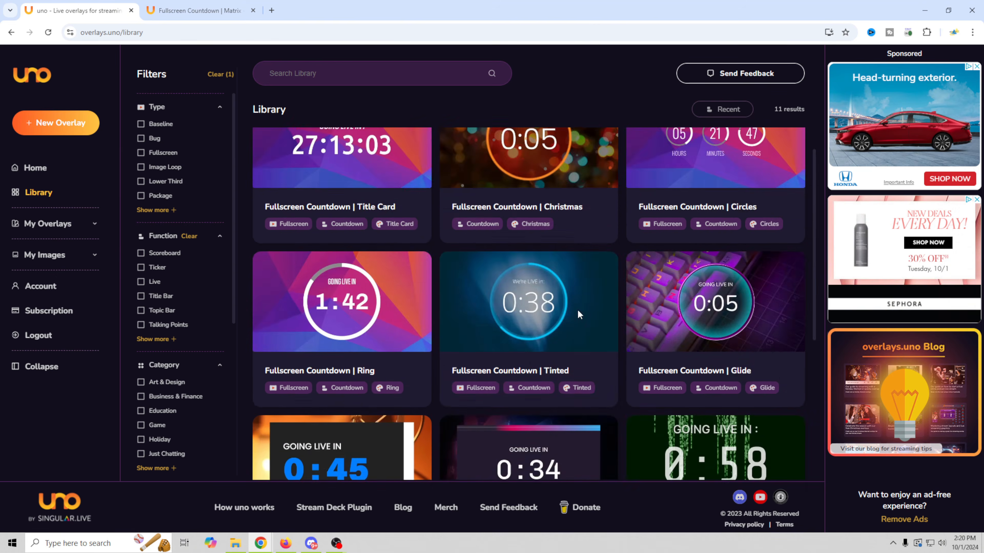
pyautogui.scroll(-4, 579, 314)
pyautogui.click(221, 74)
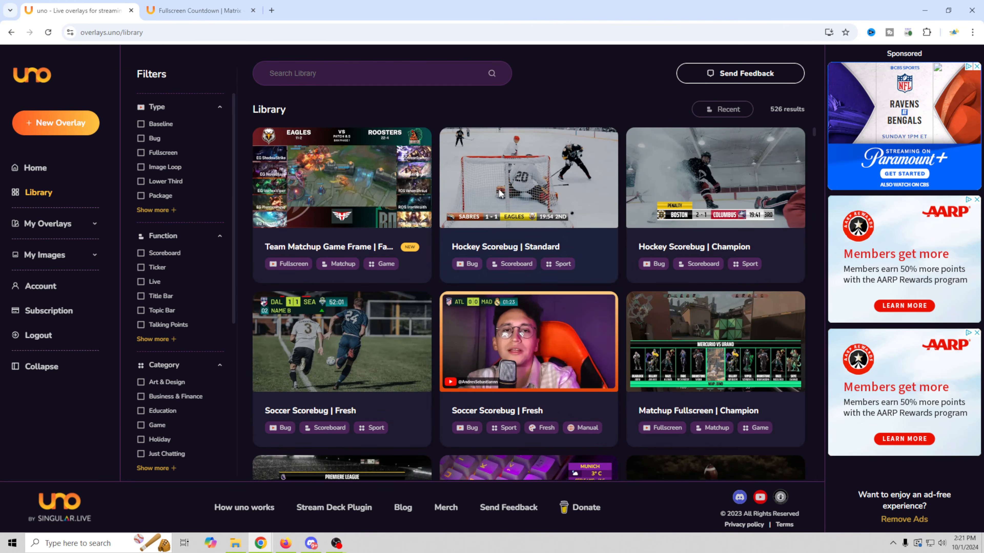
pyautogui.click(138, 153)
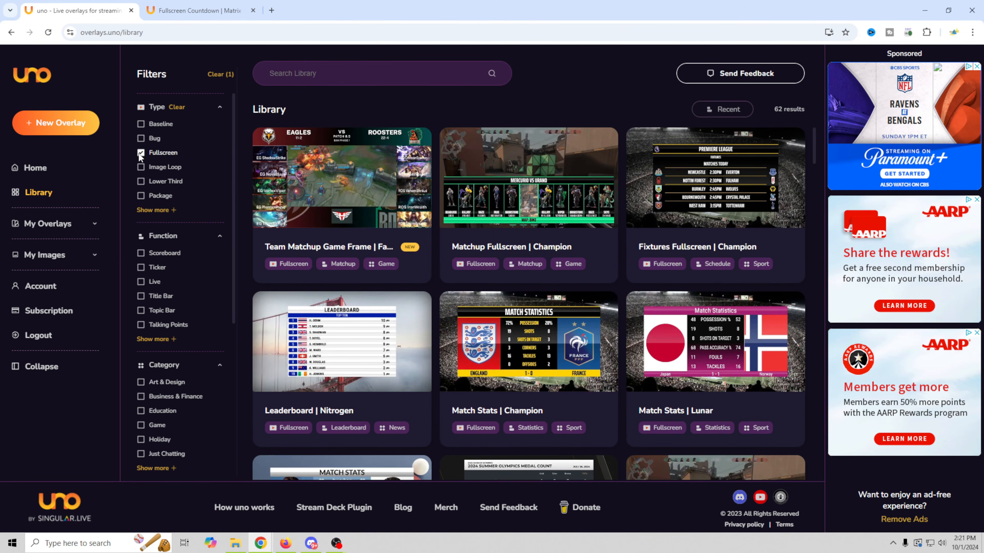
# - Find Game Frame | Spartan in the Fullscreen list and add it to My Overlays
pyautogui.scroll(-3, 504, 434)
pyautogui.scroll(-20, 503, 432)
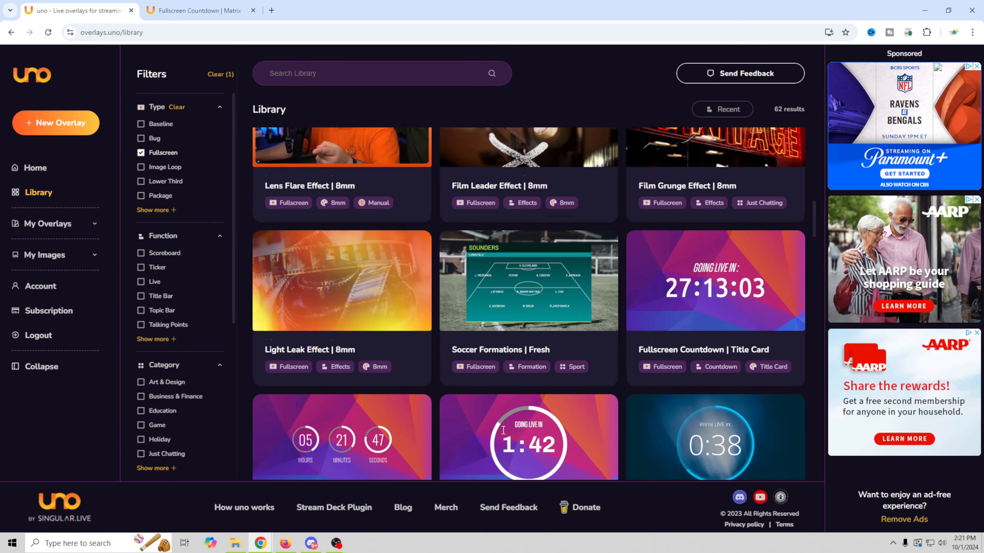
pyautogui.scroll(-6, 502, 429)
pyautogui.scroll(5, 507, 368)
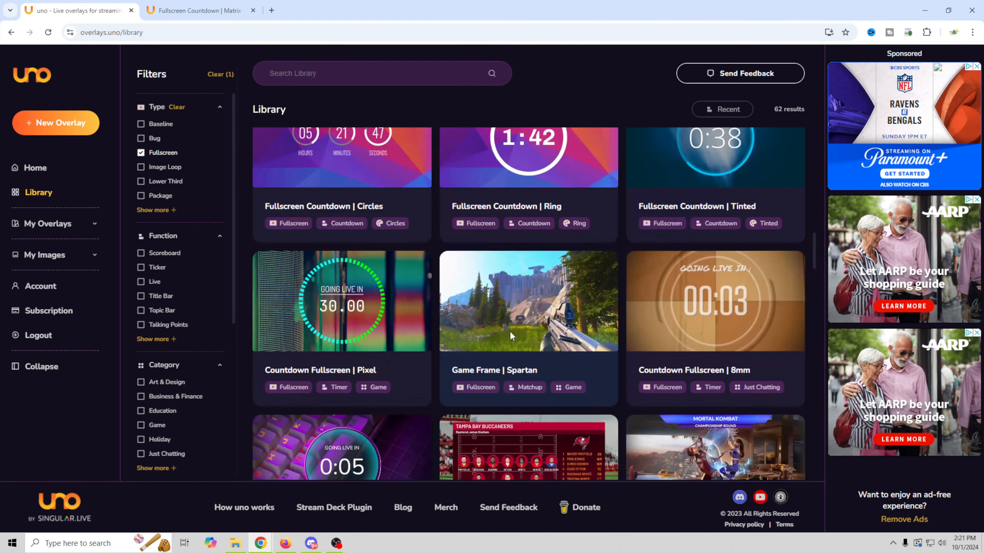
pyautogui.scroll(-4, 507, 345)
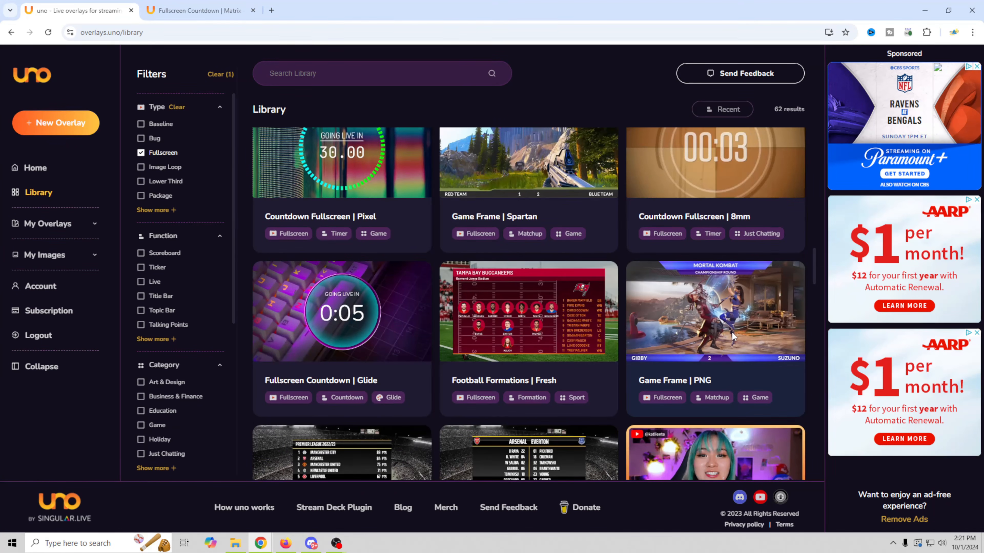
pyautogui.scroll(-5, 732, 332)
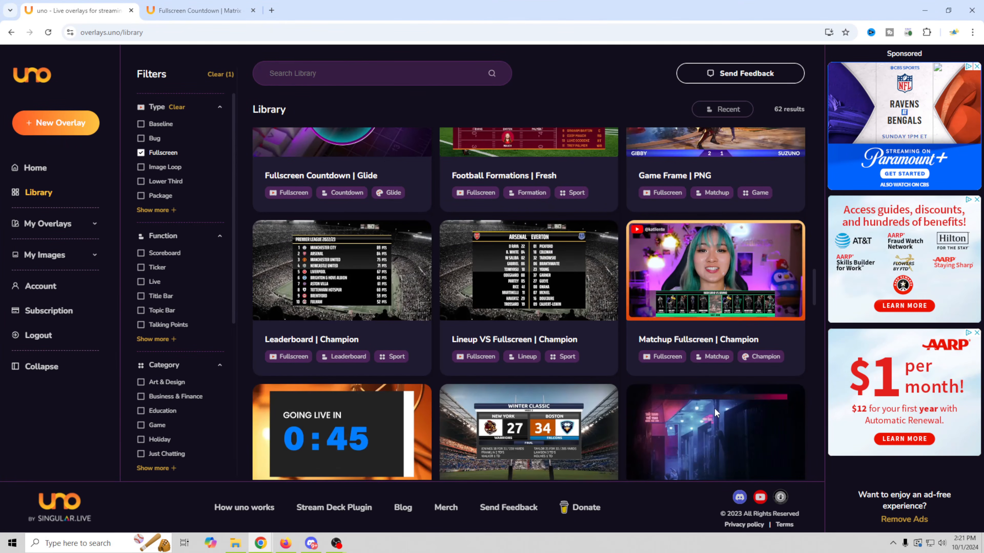
pyautogui.scroll(-15, 714, 407)
pyautogui.scroll(7, 513, 355)
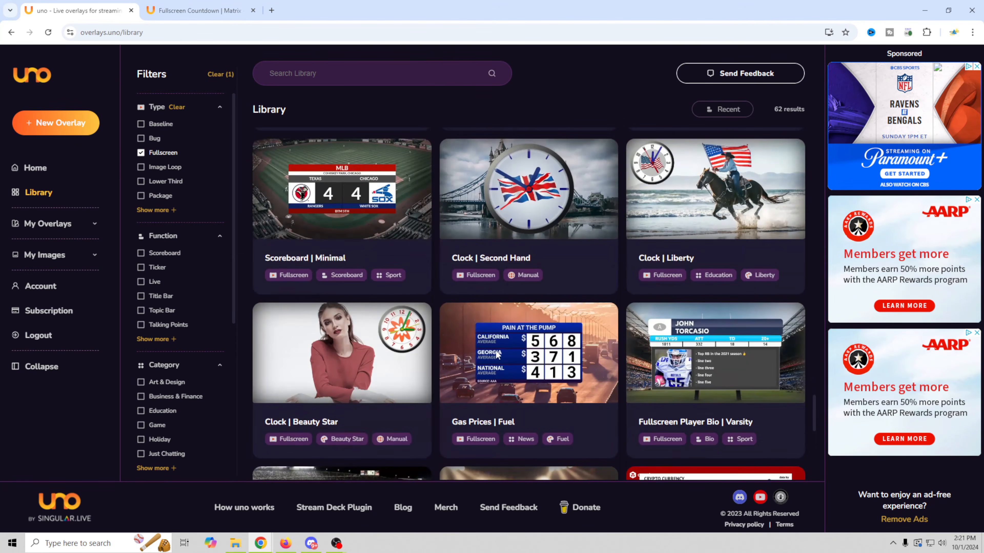
pyautogui.scroll(-2, 565, 418)
pyautogui.scroll(-3, 565, 419)
pyautogui.scroll(-6, 516, 307)
pyautogui.scroll(6, 515, 307)
pyautogui.scroll(6, 515, 307)
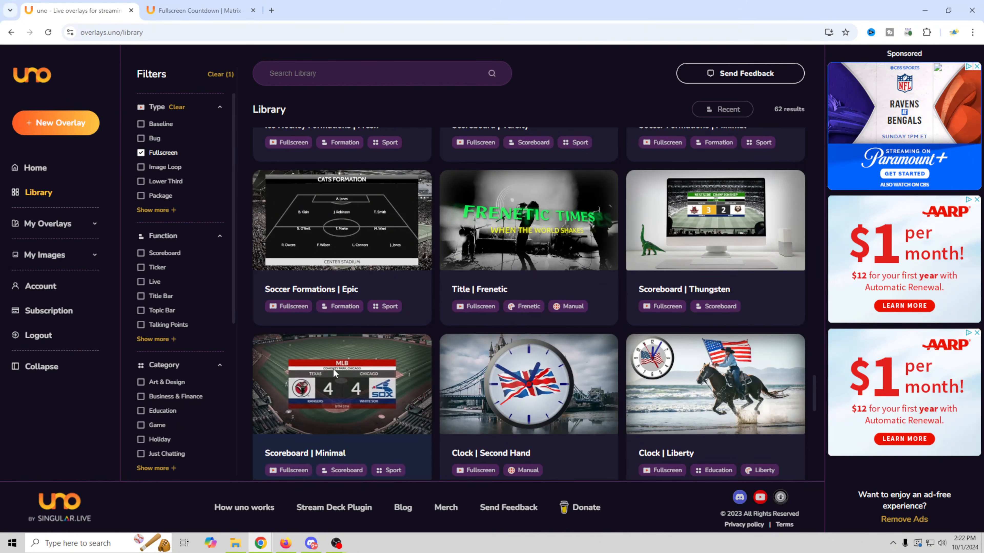
pyautogui.scroll(3, 569, 374)
pyautogui.scroll(15, 569, 374)
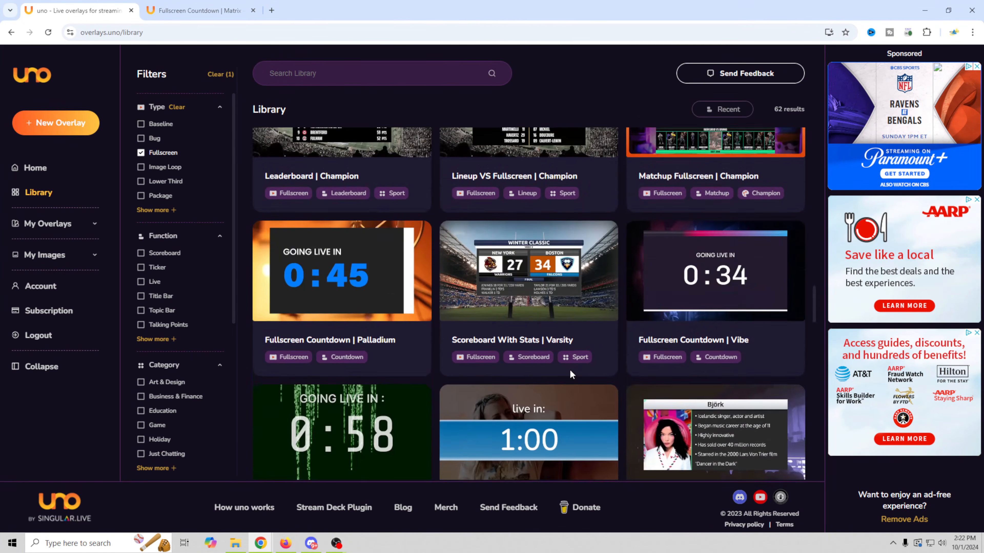
pyautogui.scroll(5, 570, 373)
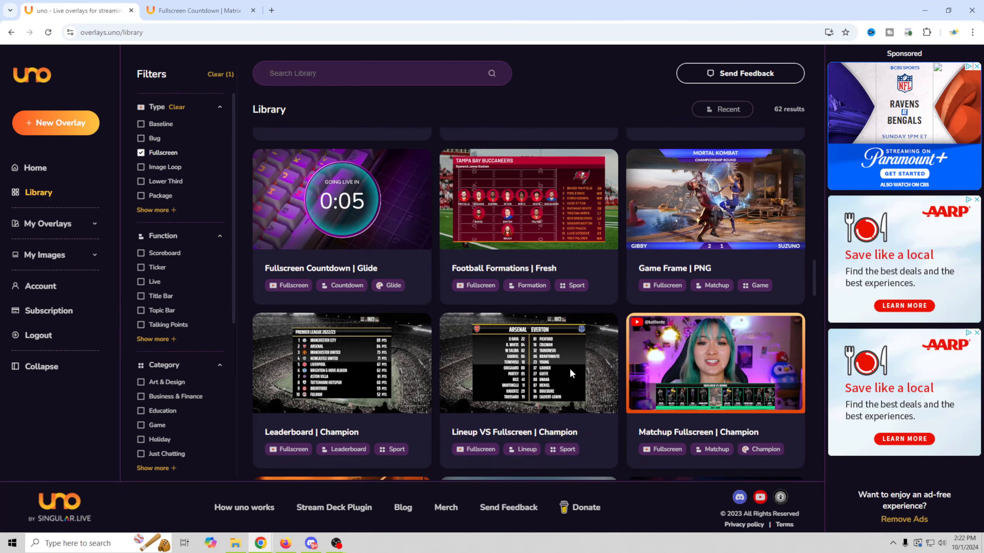
pyautogui.scroll(3, 569, 368)
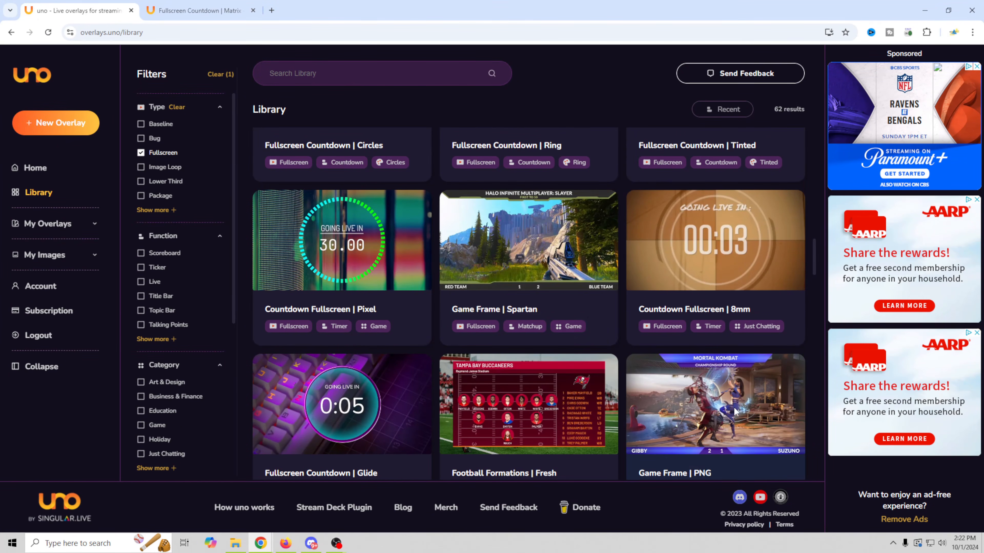
pyautogui.click(529, 248)
pyautogui.click(621, 453)
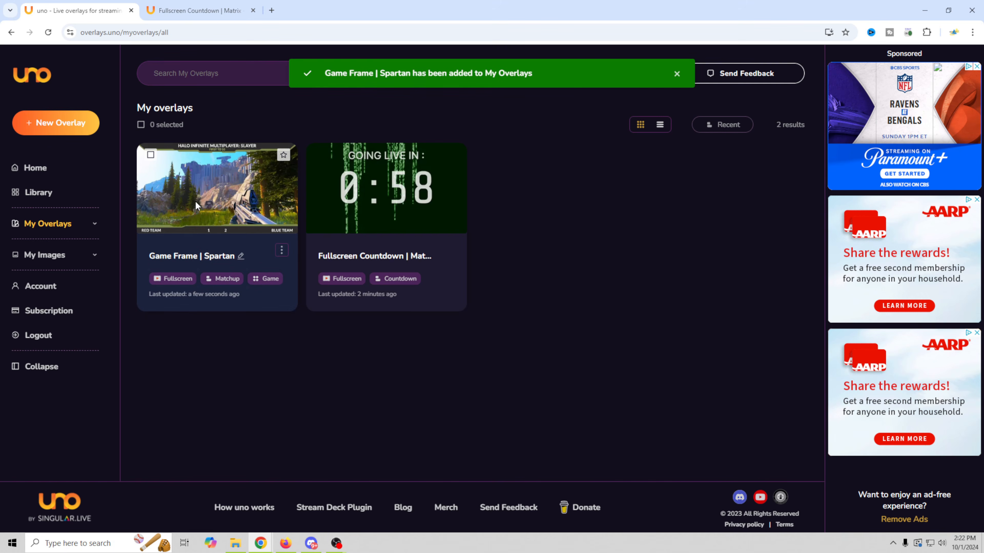
# - Open the Game Frame | Spartan card from My Overlays and skip past the onboarding tip
pyautogui.click(205, 196)
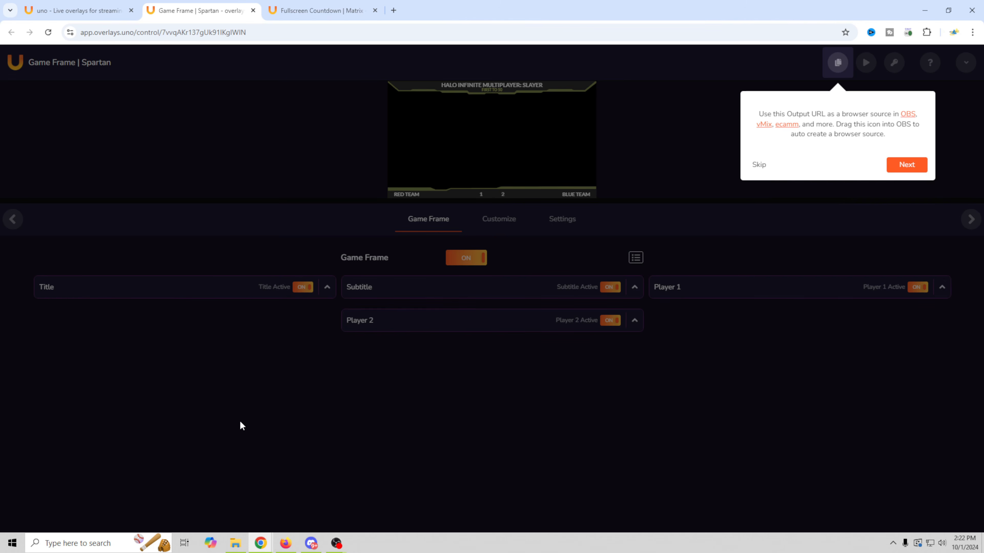
pyautogui.click(906, 165)
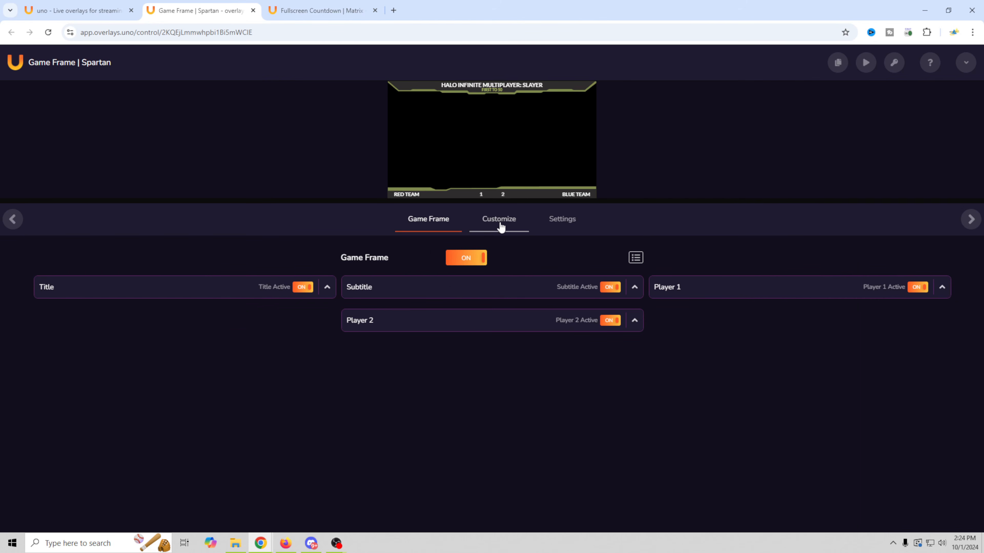
pyautogui.click(504, 227)
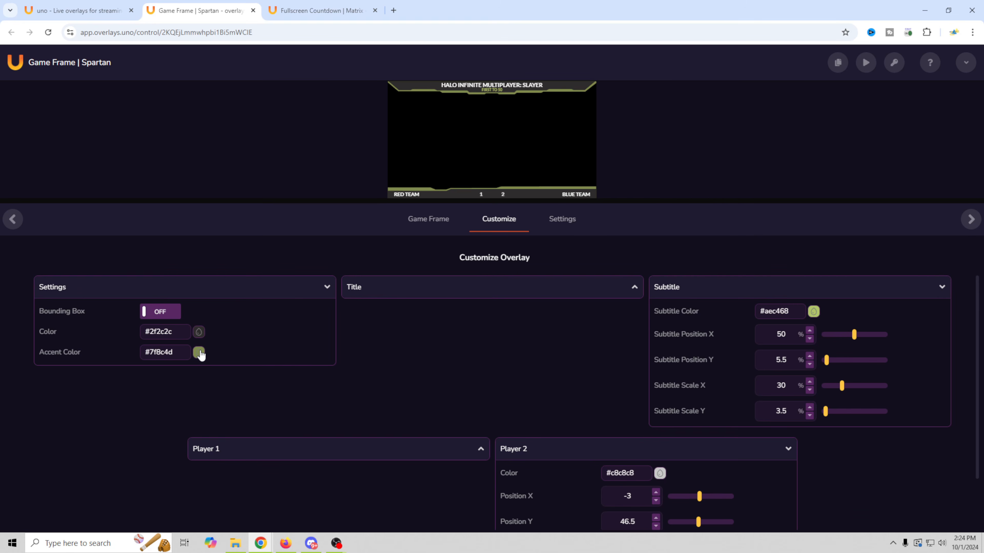
pyautogui.click(162, 311)
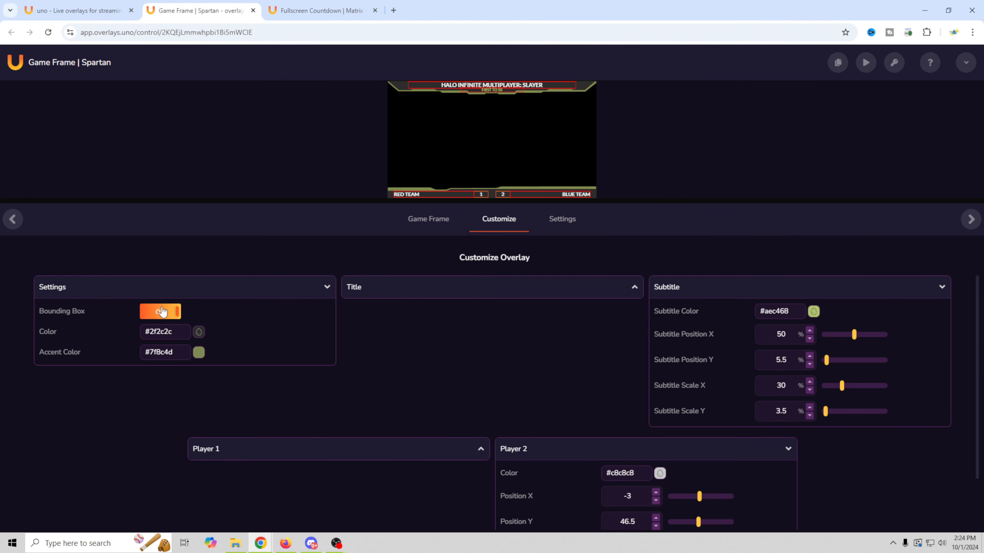
pyautogui.click(163, 311)
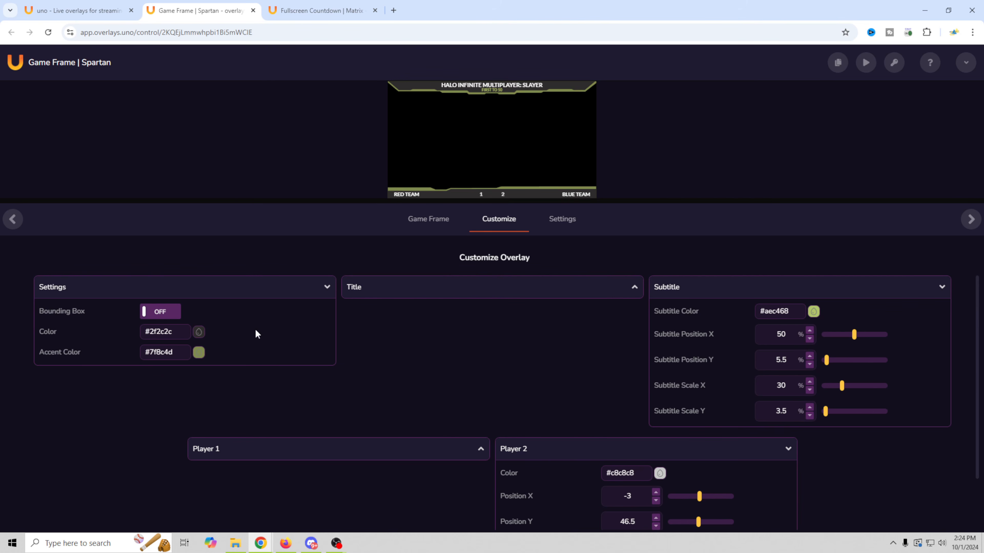
pyautogui.click(634, 288)
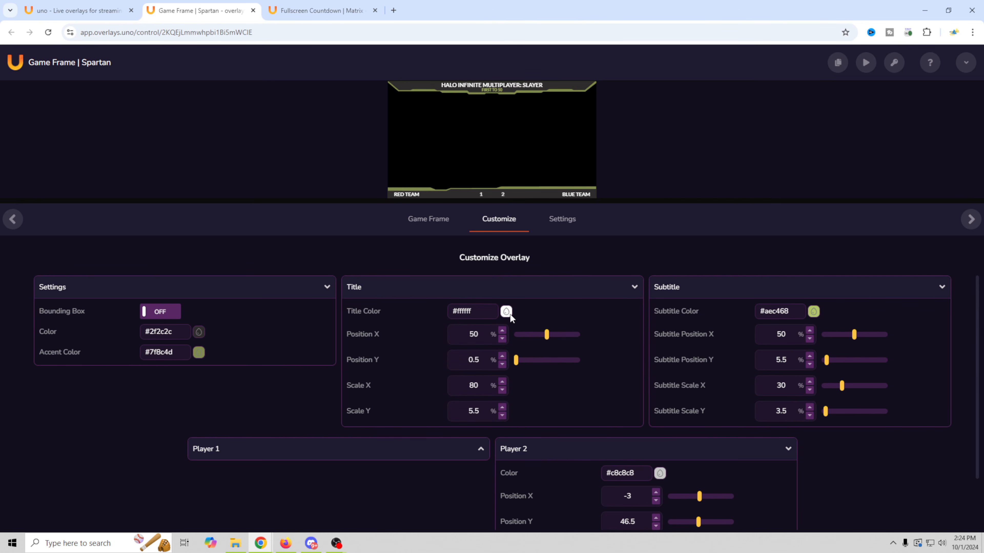
pyautogui.scroll(-2, 162, 428)
pyautogui.scroll(2, 162, 428)
pyautogui.scroll(-2, 162, 430)
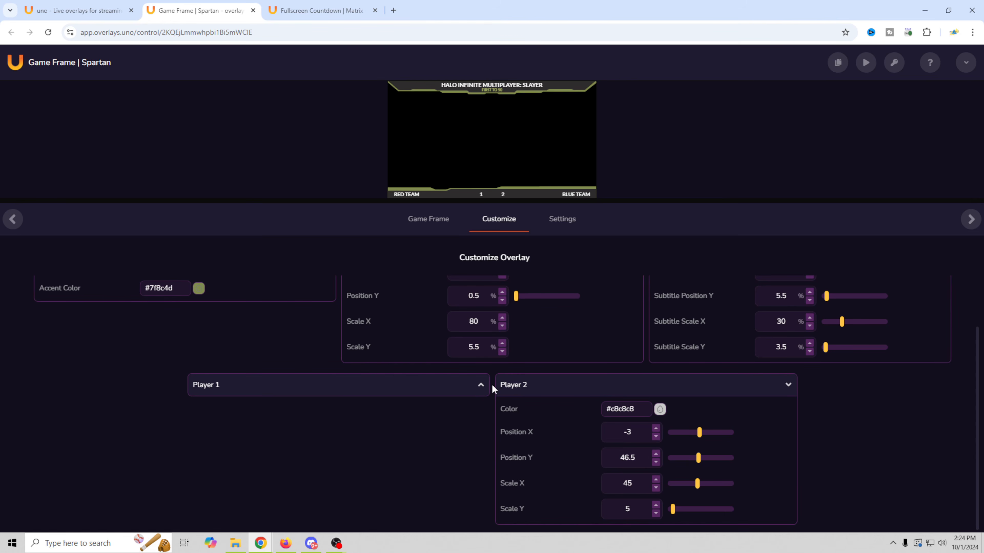
pyautogui.click(481, 386)
pyautogui.scroll(2, 438, 490)
pyautogui.click(567, 222)
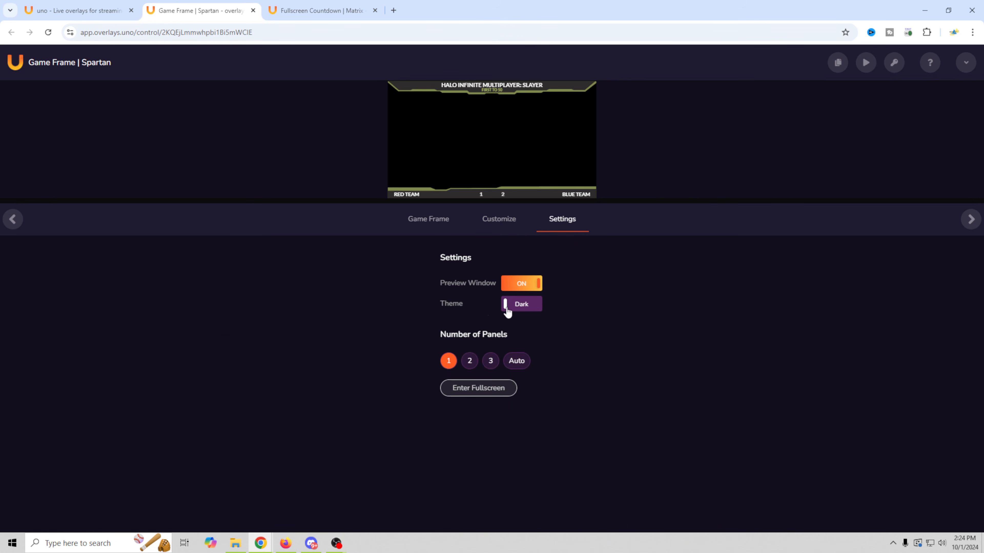
pyautogui.click(523, 284)
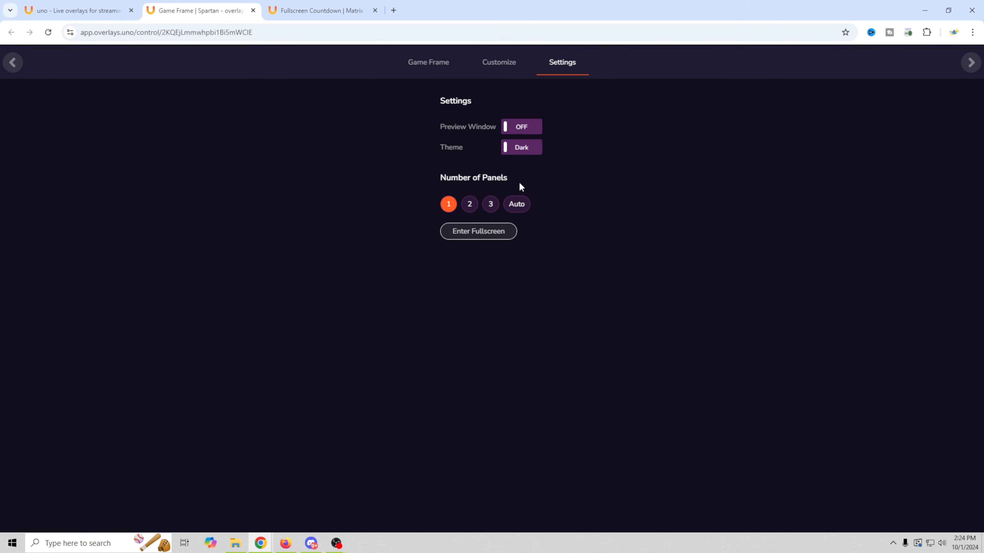
pyautogui.click(523, 131)
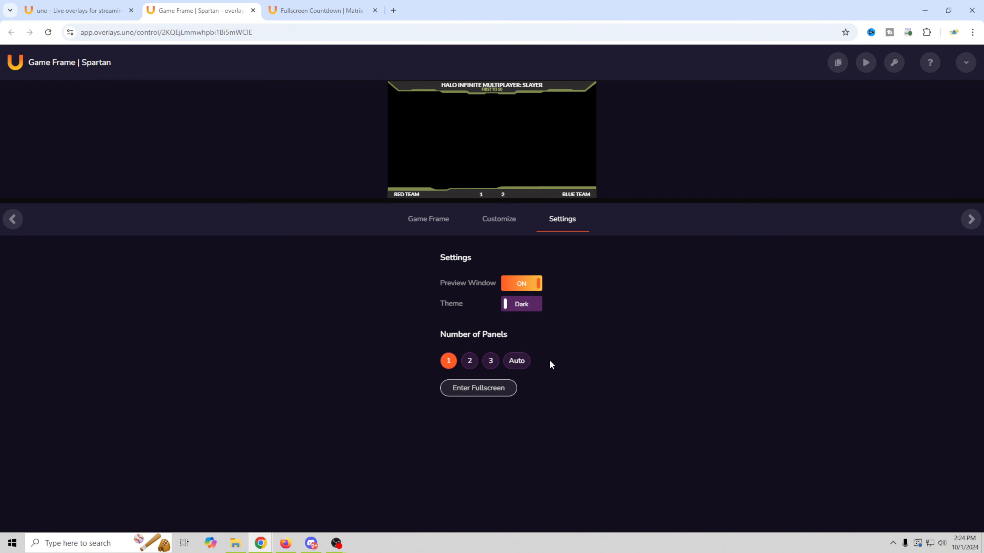
# - Set the game frame title to Mortal Combat and the subtitle to First to 3
pyautogui.click(428, 223)
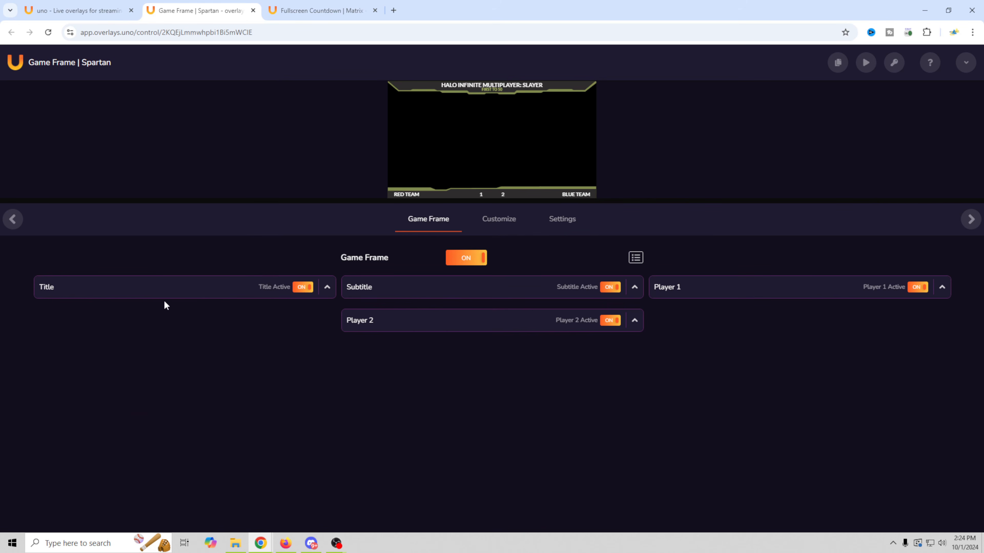
pyautogui.click(327, 287)
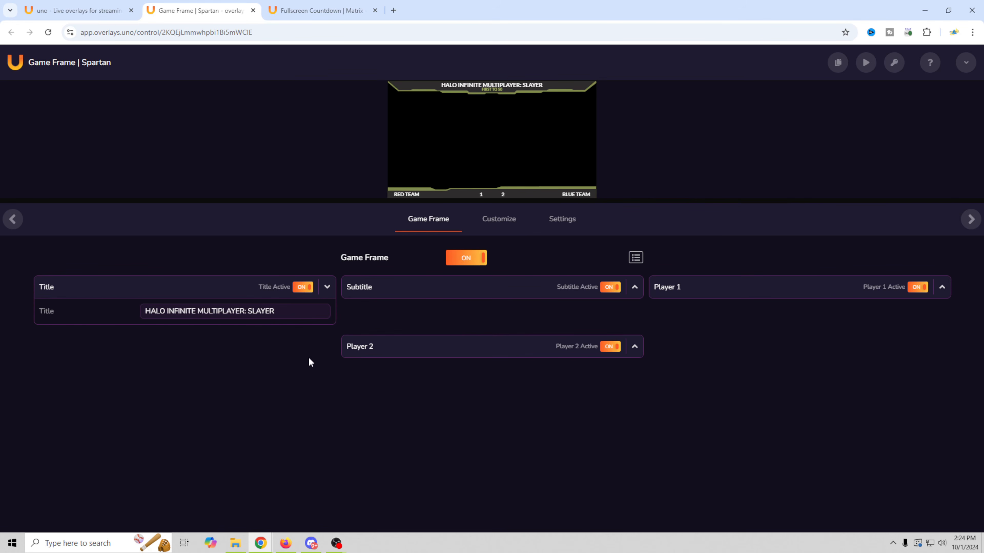
pyautogui.tripleClick(215, 312)
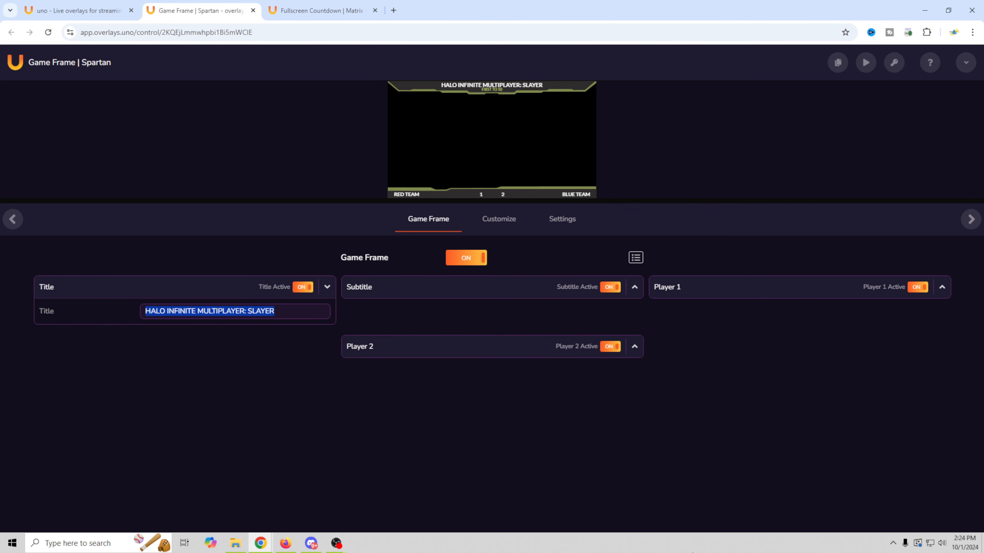
pyautogui.write('Mortal Combat')
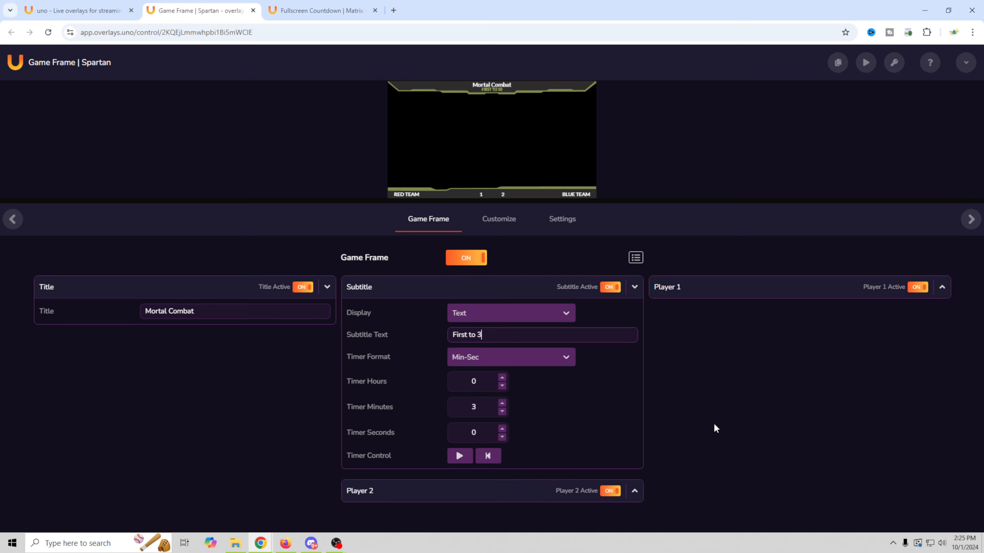
pyautogui.click(634, 493)
pyautogui.scroll(-1, 670, 450)
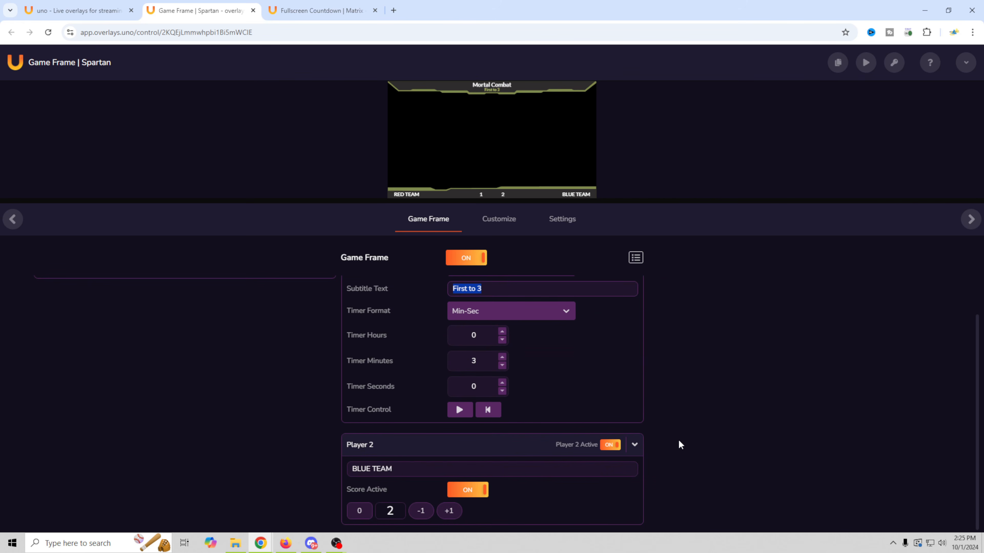
pyautogui.scroll(1, 914, 508)
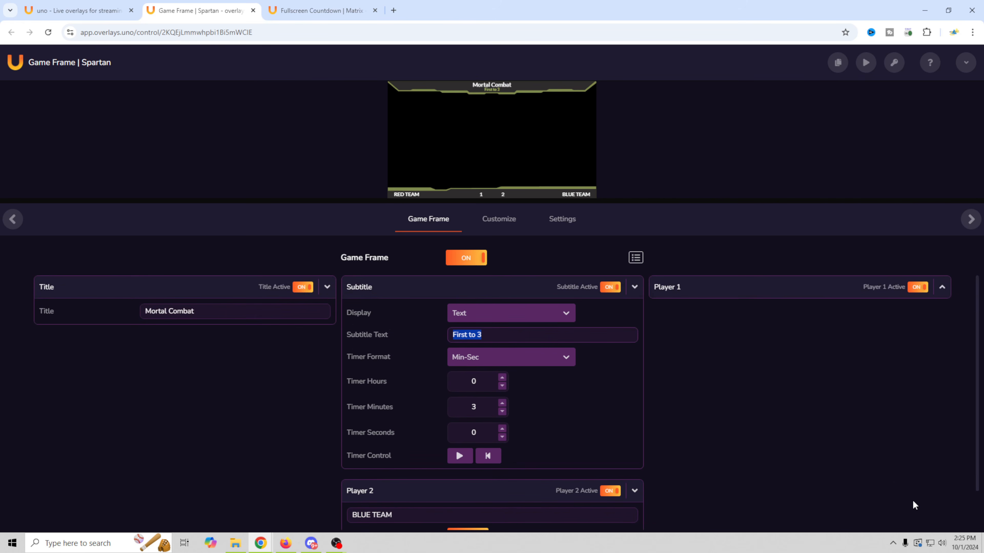
# - Expand the Player 1 settings and bring up the Customize overlay options
pyautogui.click(942, 287)
pyautogui.scroll(-1, 742, 409)
pyautogui.scroll(1, 726, 366)
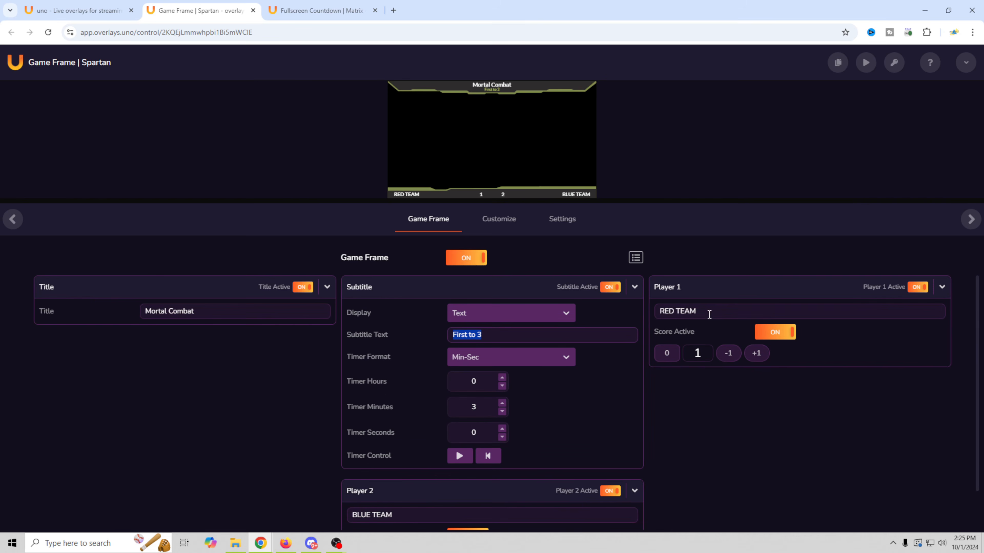
pyautogui.scroll(-1, 740, 518)
pyautogui.scroll(1, 727, 466)
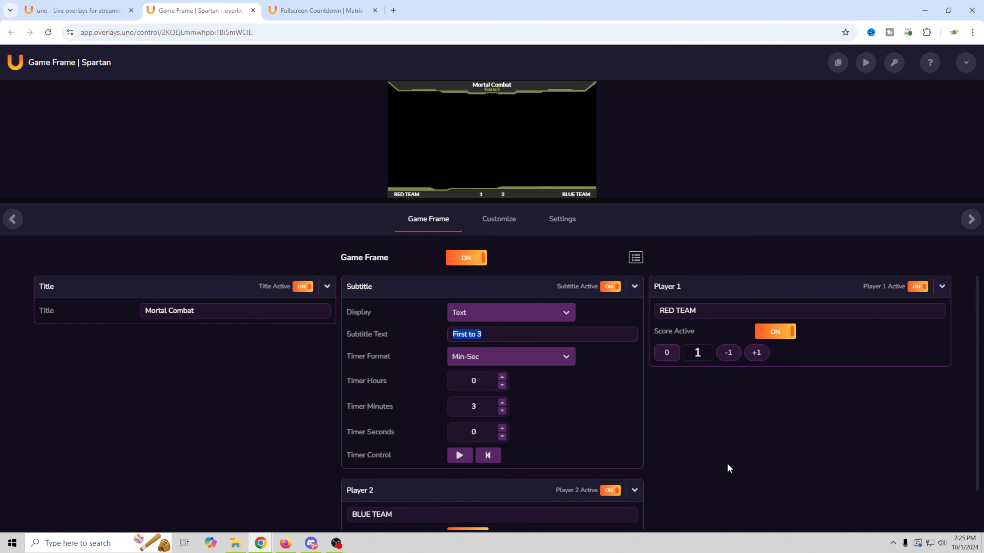
pyautogui.click(499, 219)
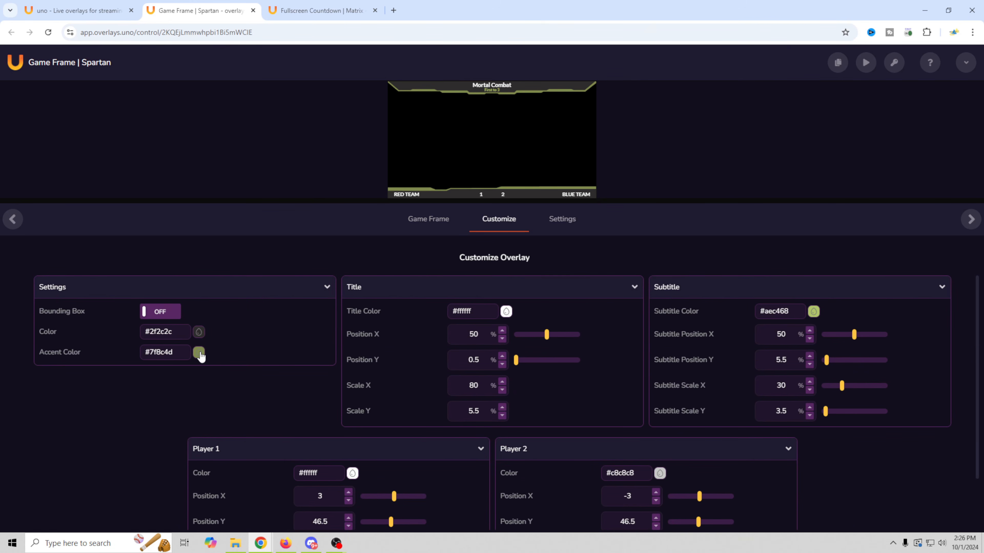
# - Set the Accent Color to bright blue #00a1ff and the frame Color to dark blue #293567
pyautogui.scroll(-2, 147, 401)
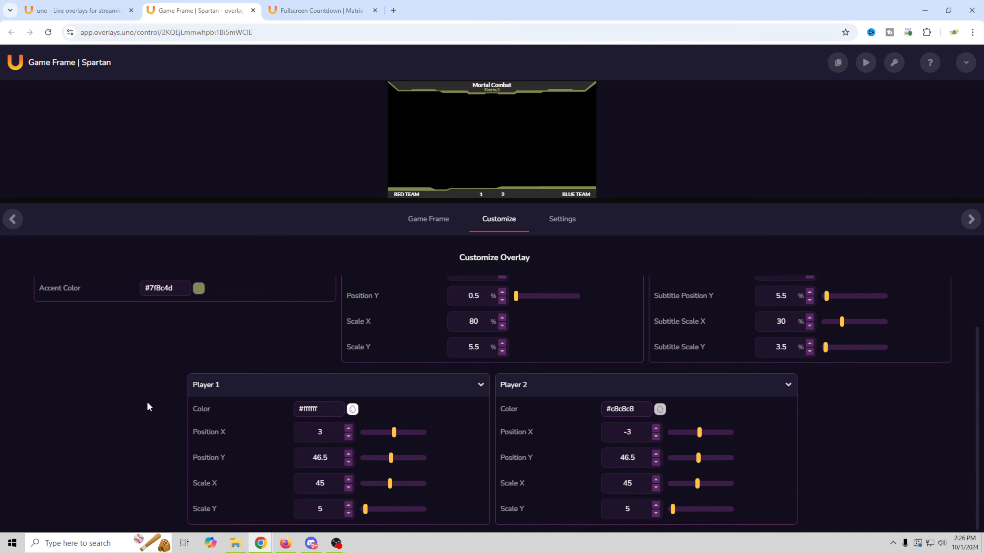
pyautogui.scroll(2, 147, 401)
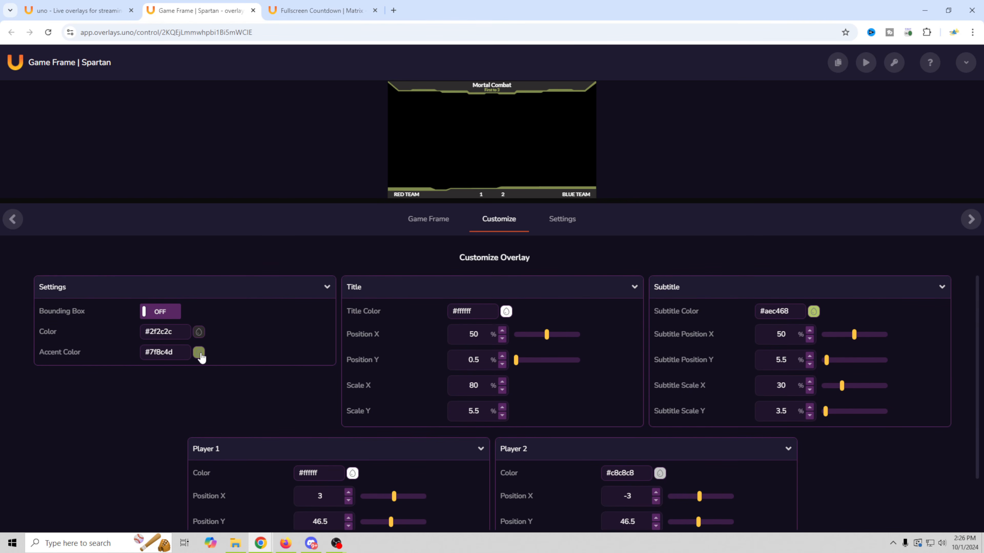
pyautogui.click(199, 353)
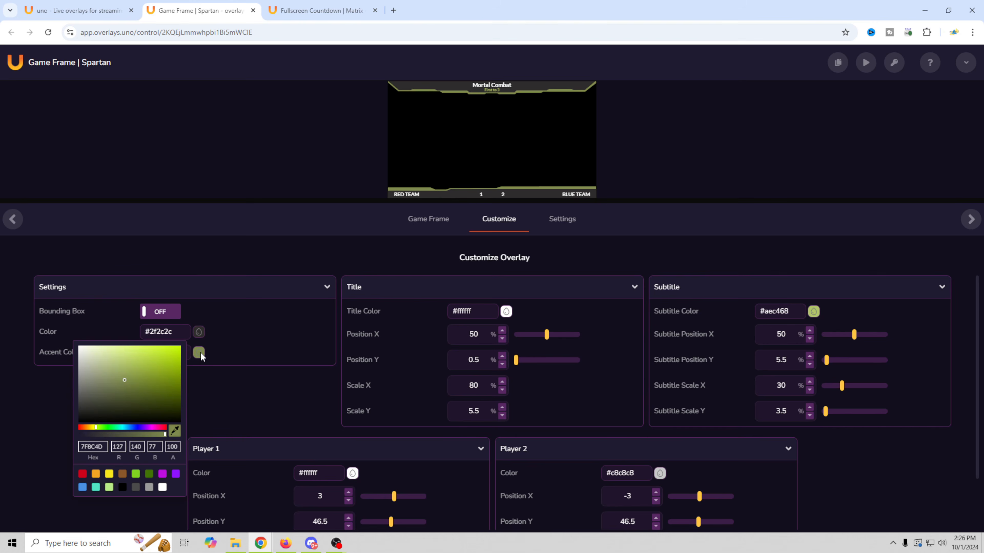
pyautogui.click(133, 427)
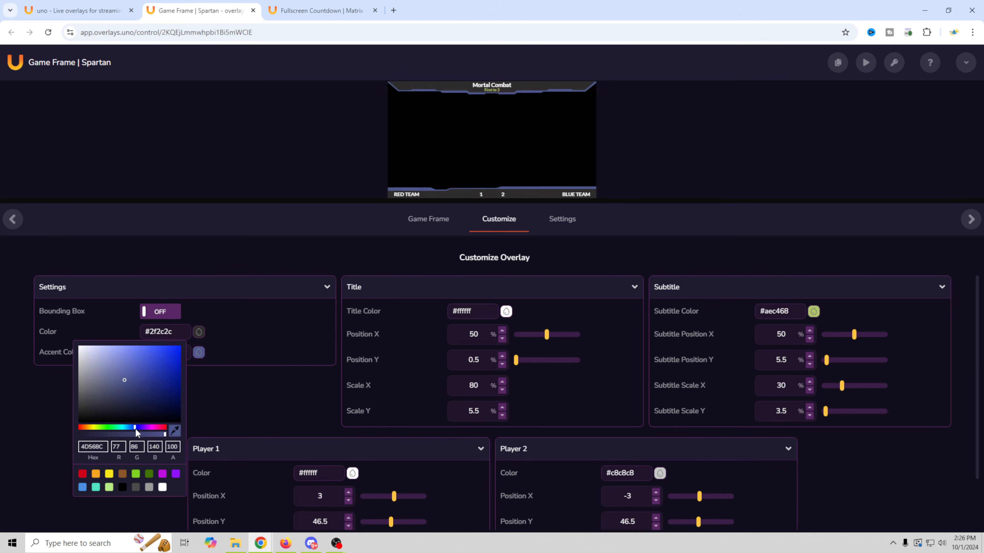
pyautogui.click(198, 334)
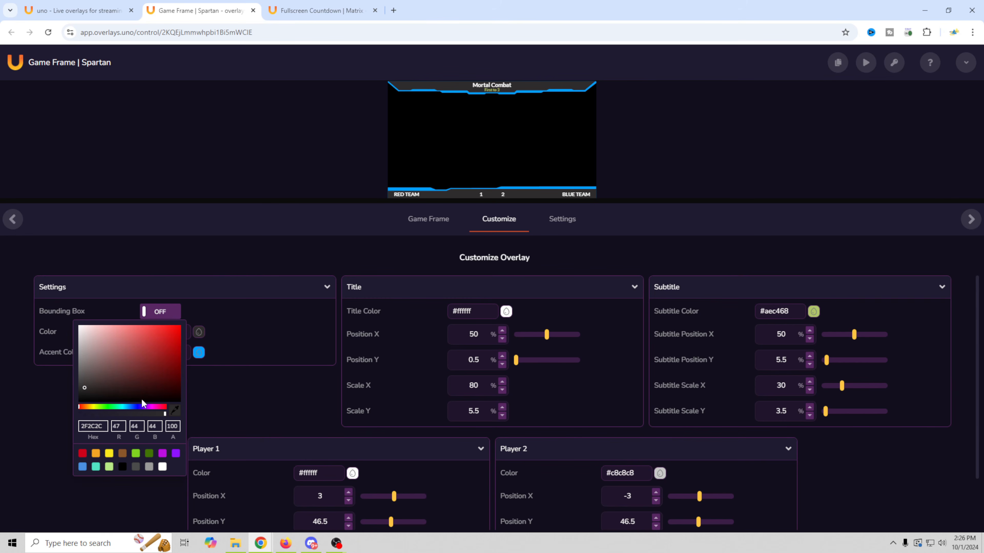
pyautogui.click(129, 407)
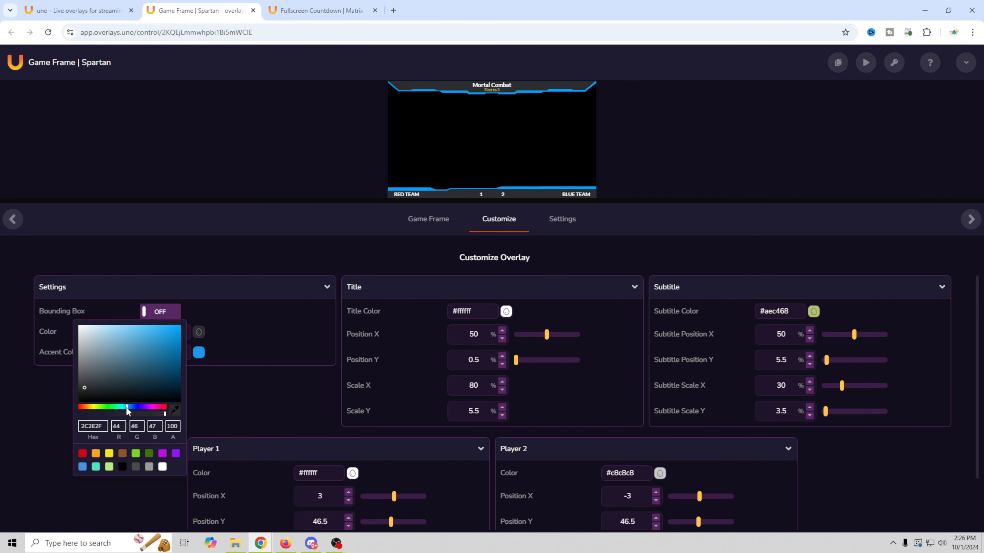
pyautogui.click(124, 328)
pyautogui.moveTo(139, 328); pyautogui.dragTo(180, 353)
pyautogui.click(133, 406)
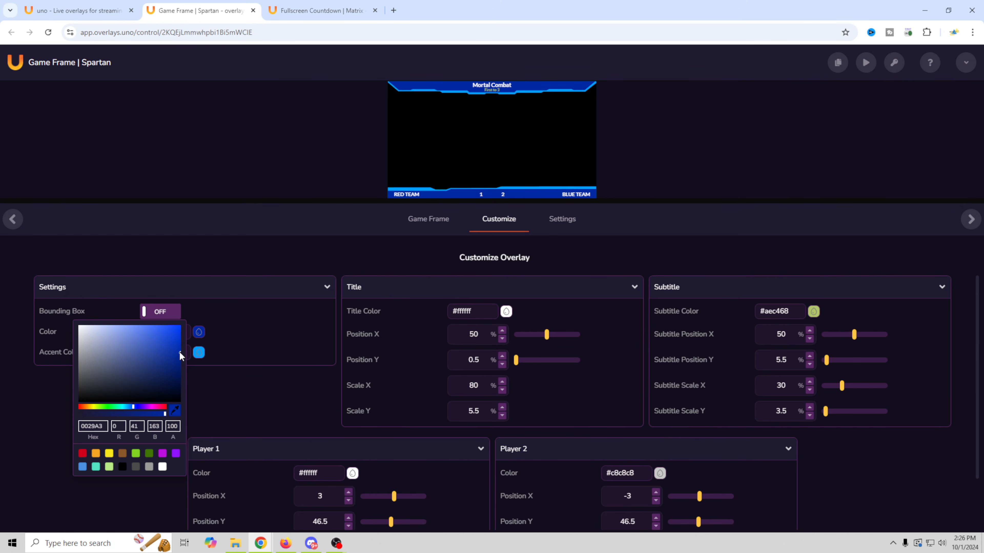
# - Make the Title Color yellow #FFE300
pyautogui.click(506, 311)
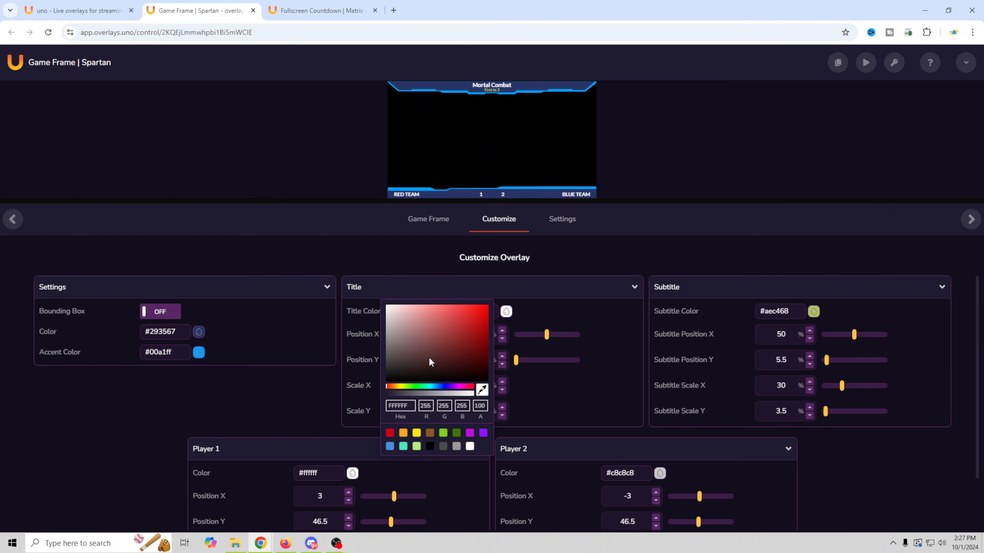
pyautogui.moveTo(403, 387); pyautogui.dragTo(400, 387)
pyautogui.click(487, 306)
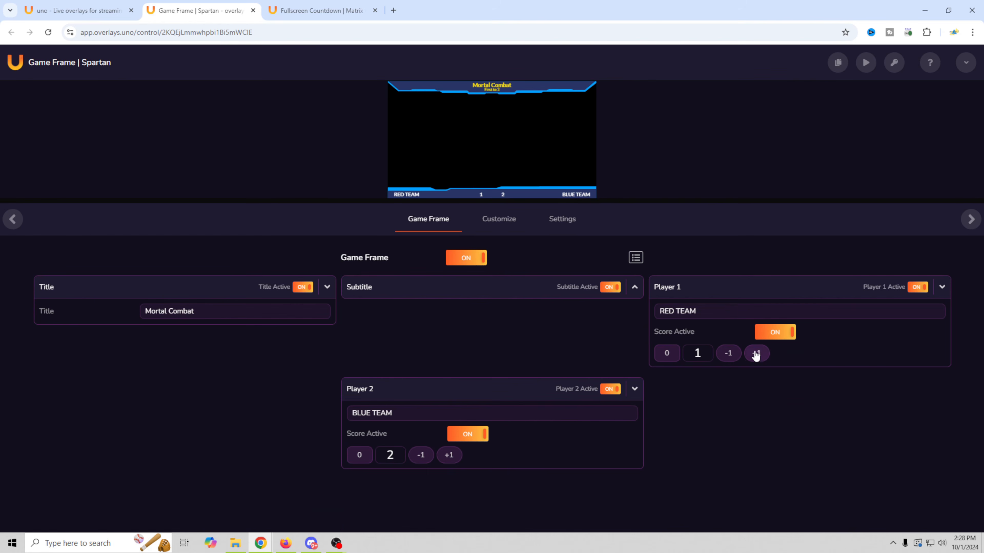
# - Lower the Red Team score to 0 and copy the overlay's output URL
pyautogui.click(728, 358)
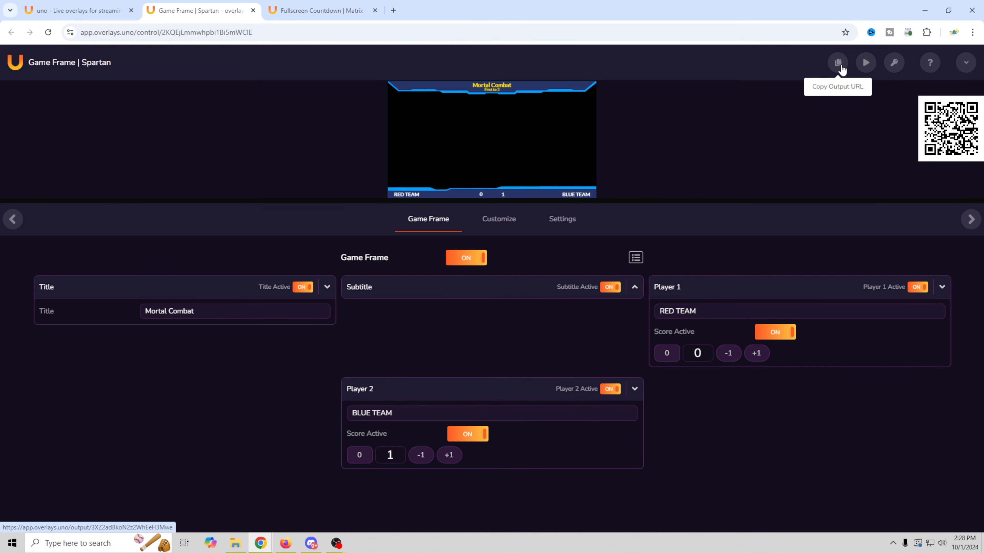
pyautogui.click(841, 68)
# - Create a new OBS scene named game
pyautogui.moveTo(336, 545)
pyautogui.click(289, 502)
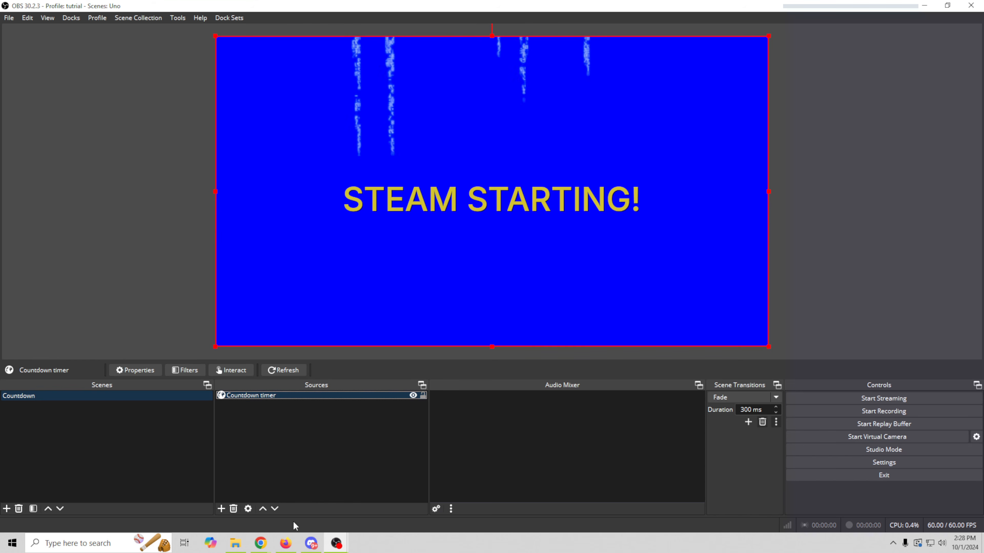
pyautogui.click(6, 509)
pyautogui.write('game')
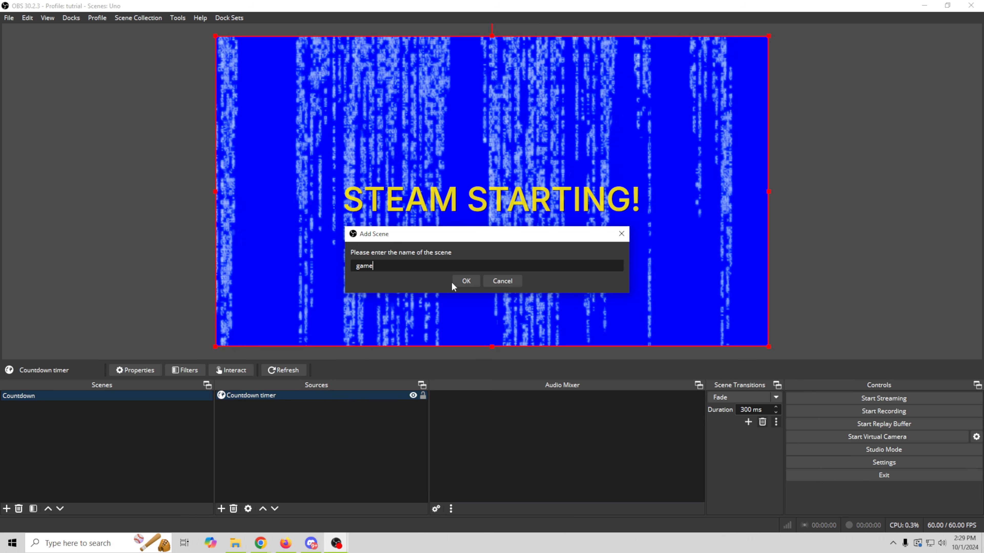
pyautogui.click(465, 281)
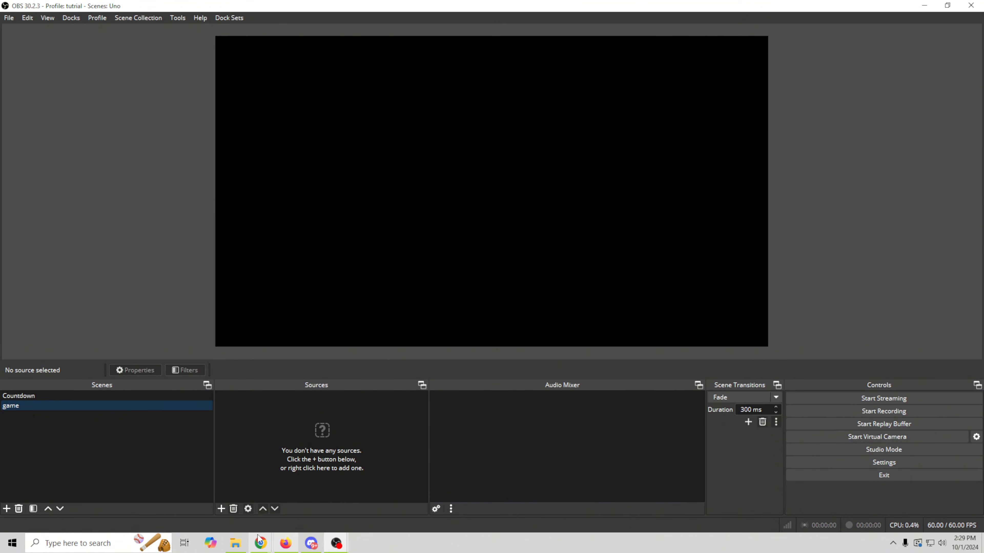
# - Drag the overlays.uno output link into OBS to add it as a browser source
pyautogui.moveTo(262, 542)
pyautogui.click(298, 508)
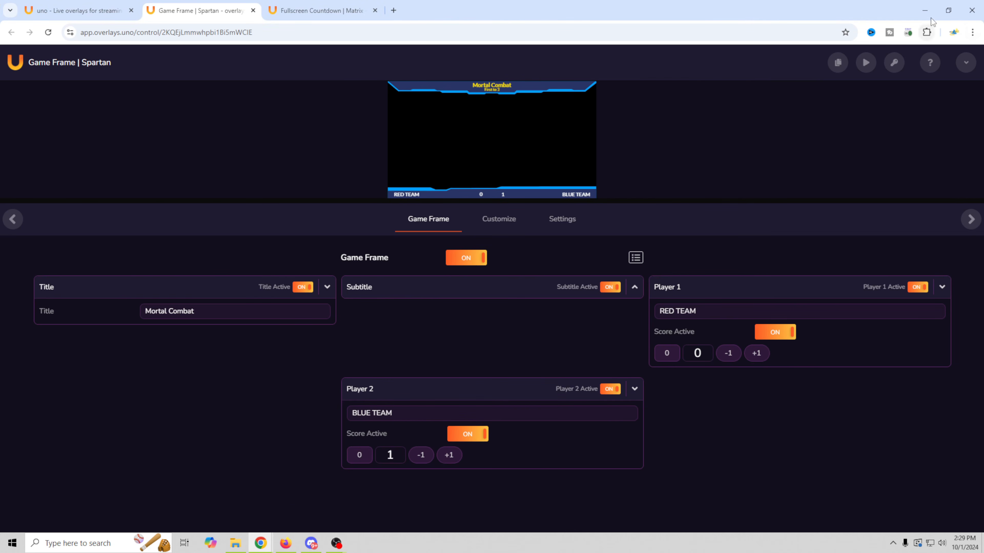
pyautogui.click(949, 11)
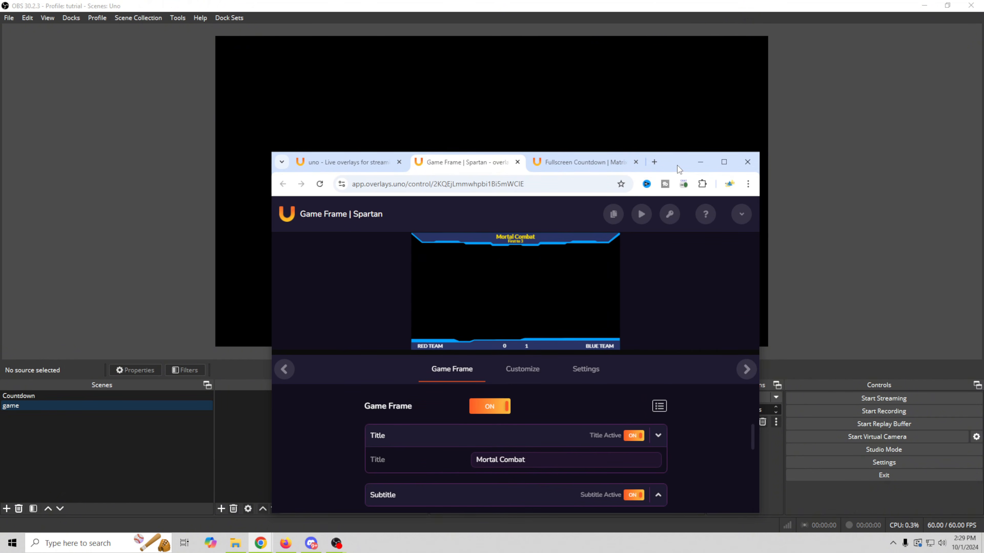
pyautogui.moveTo(584, 160); pyautogui.dragTo(839, 167)
pyautogui.moveTo(872, 219); pyautogui.dragTo(243, 286)
pyautogui.click(564, 290)
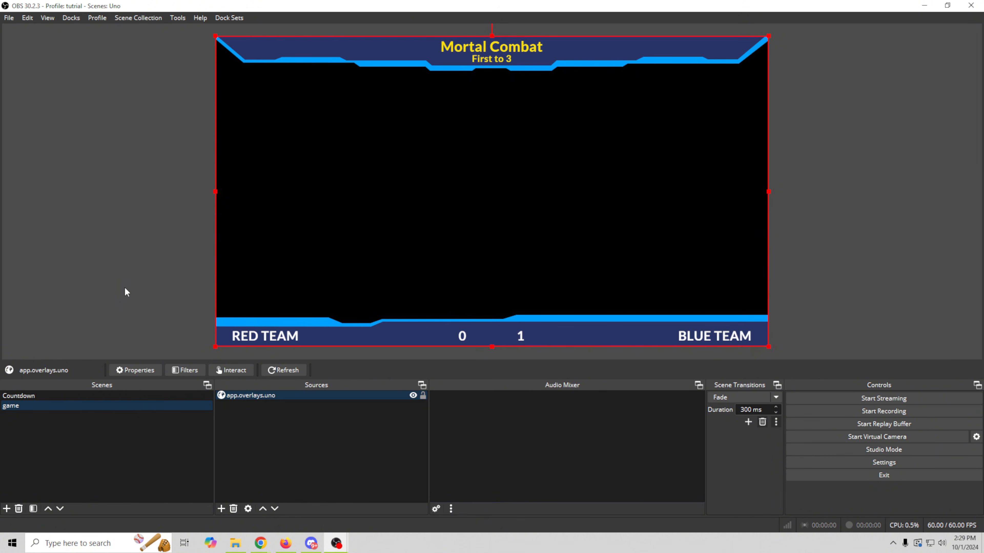
# - Rename the overlays.uno browser source to Game overlay
pyautogui.rightClick(266, 397)
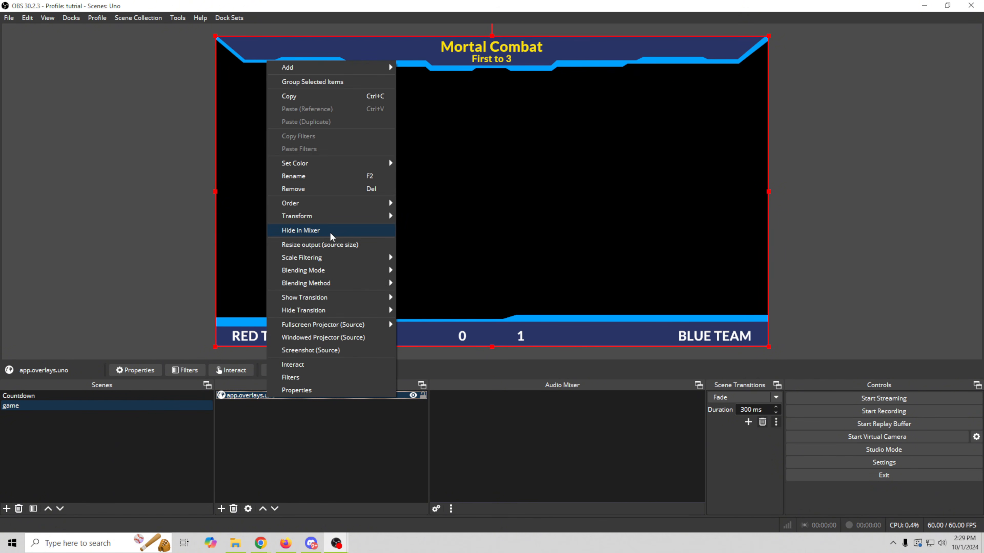
pyautogui.click(312, 176)
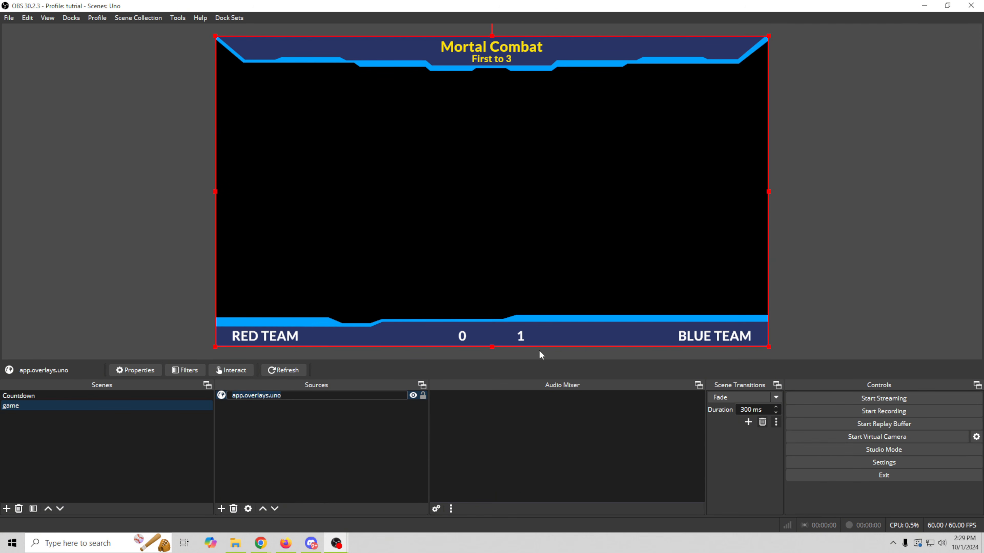
pyautogui.write('Game overlay')
pyautogui.click(313, 451)
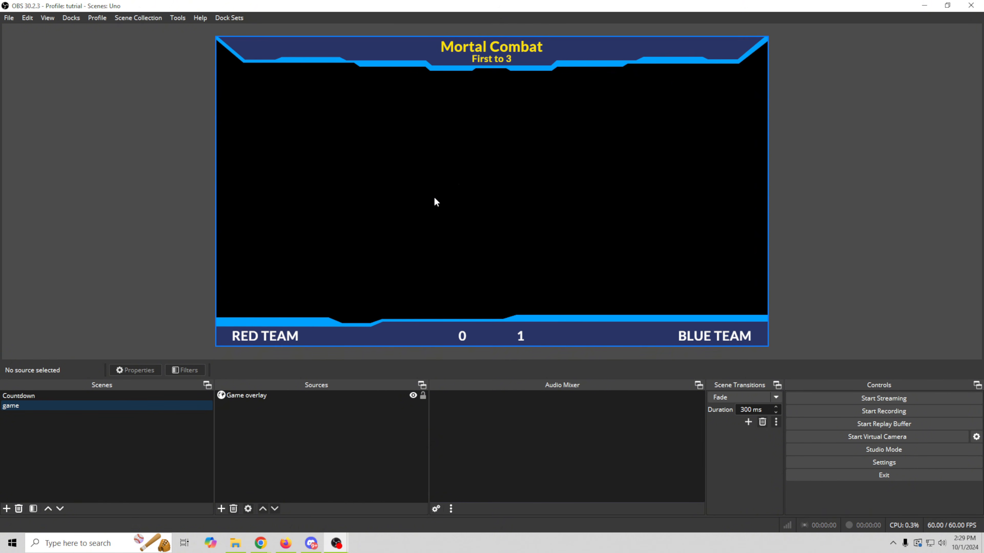
pyautogui.click(221, 509)
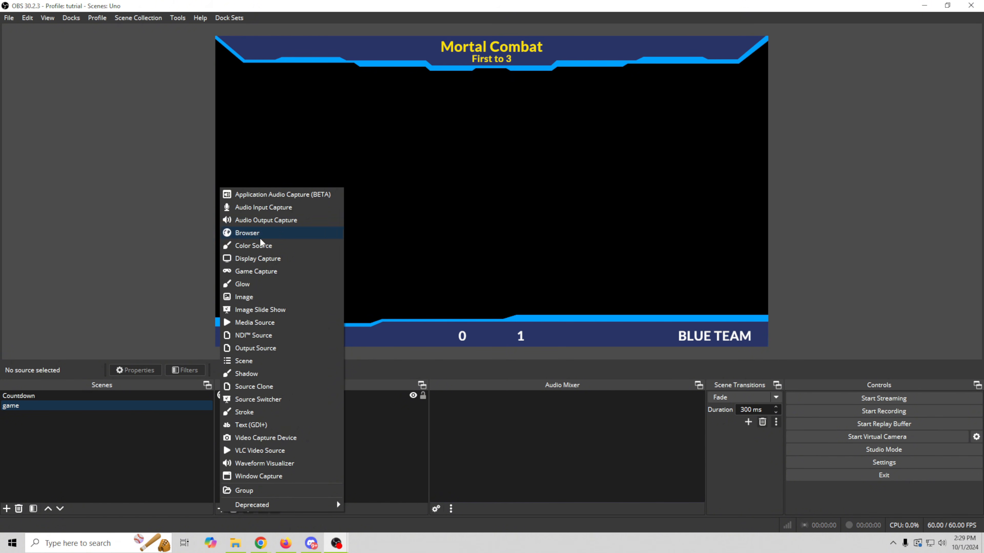
# - Add a Display Capture source named Game vid capturing the SANYO LCD display
pyautogui.click(266, 258)
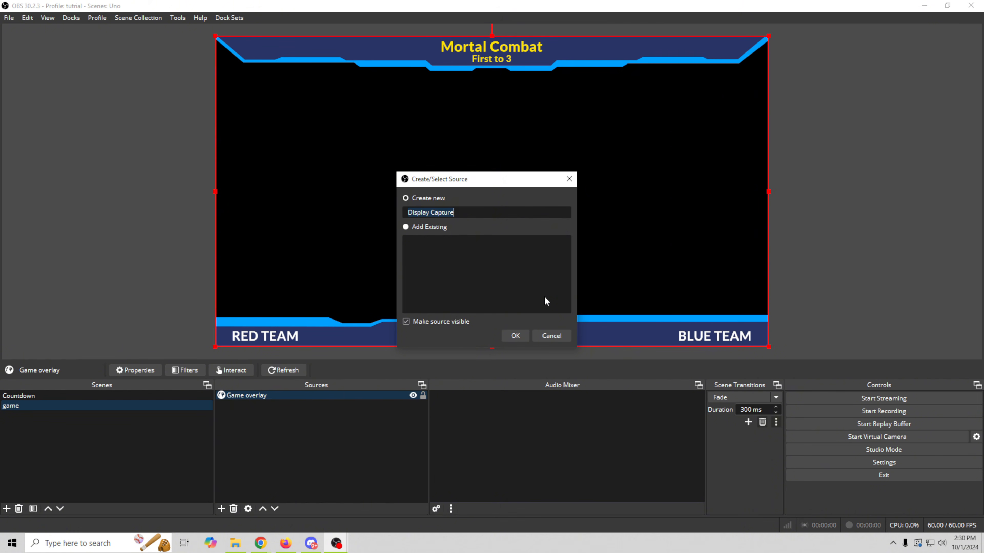
pyautogui.write('Game vid')
pyautogui.click(518, 338)
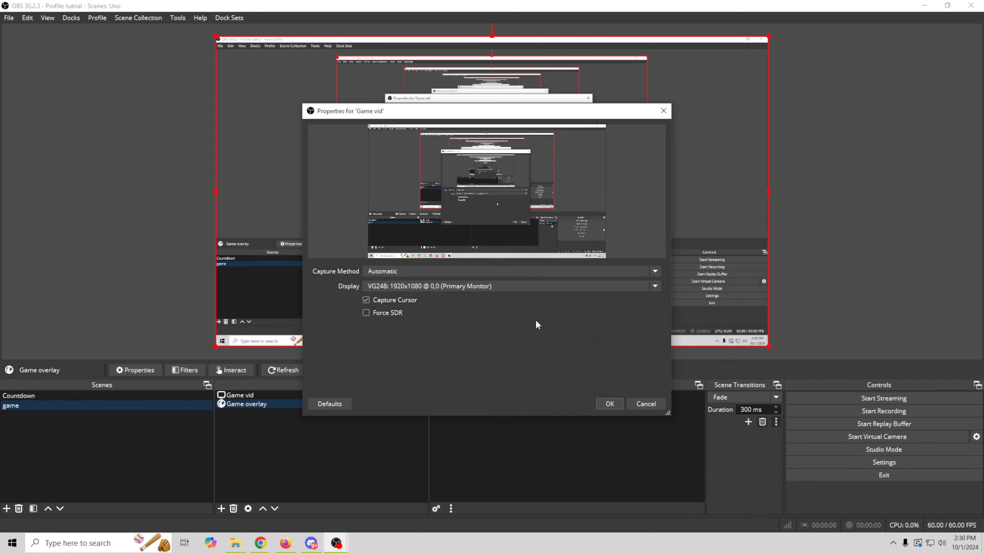
pyautogui.click(464, 288)
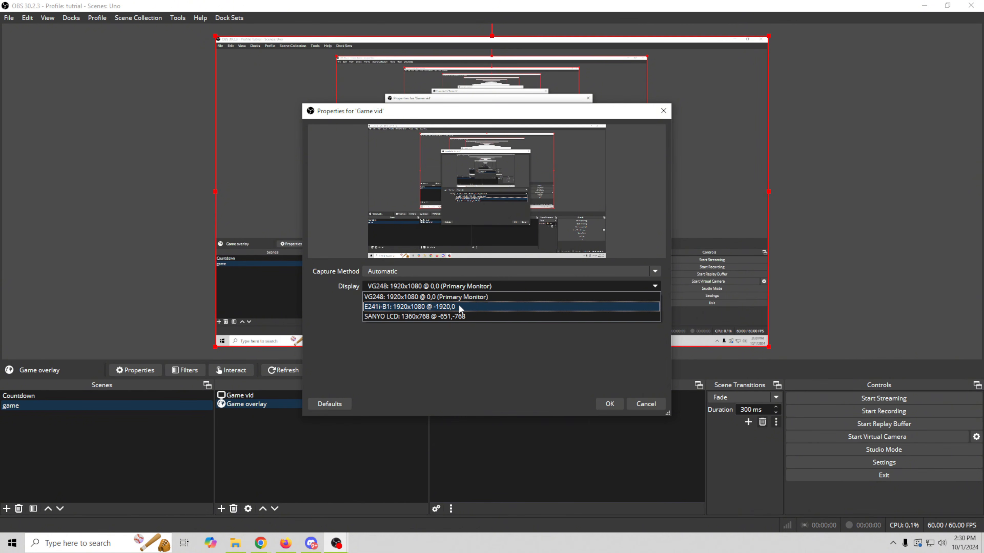
pyautogui.click(459, 315)
pyautogui.click(600, 403)
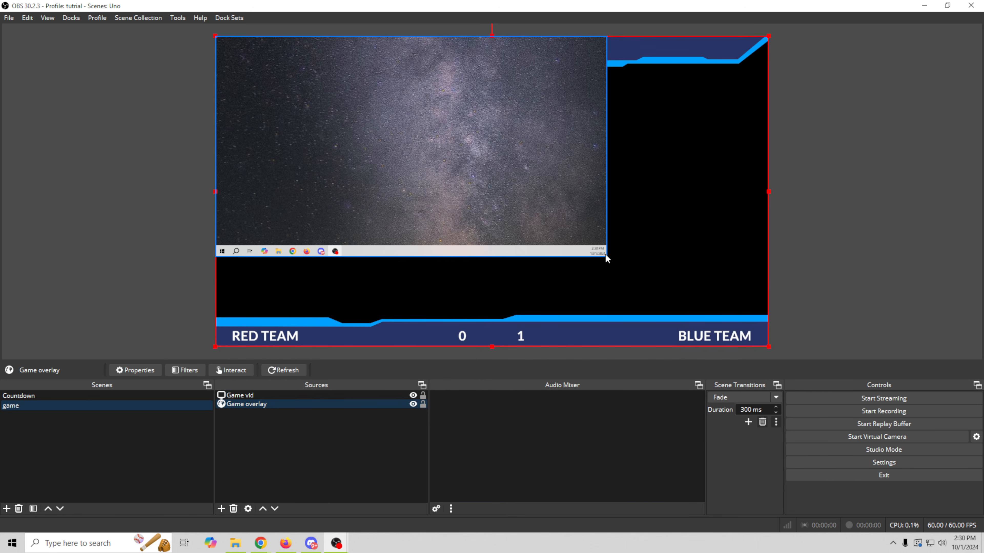
# - Stretch Game vid to fill the canvas and move it beneath Game overlay
pyautogui.click(606, 257)
pyautogui.moveTo(605, 257); pyautogui.dragTo(768, 348)
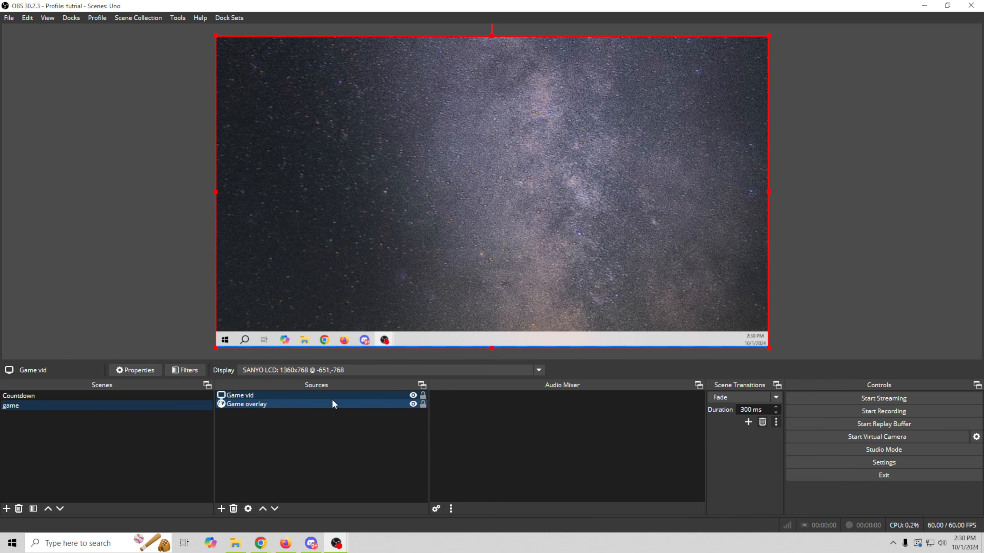
pyautogui.moveTo(332, 396); pyautogui.dragTo(330, 428)
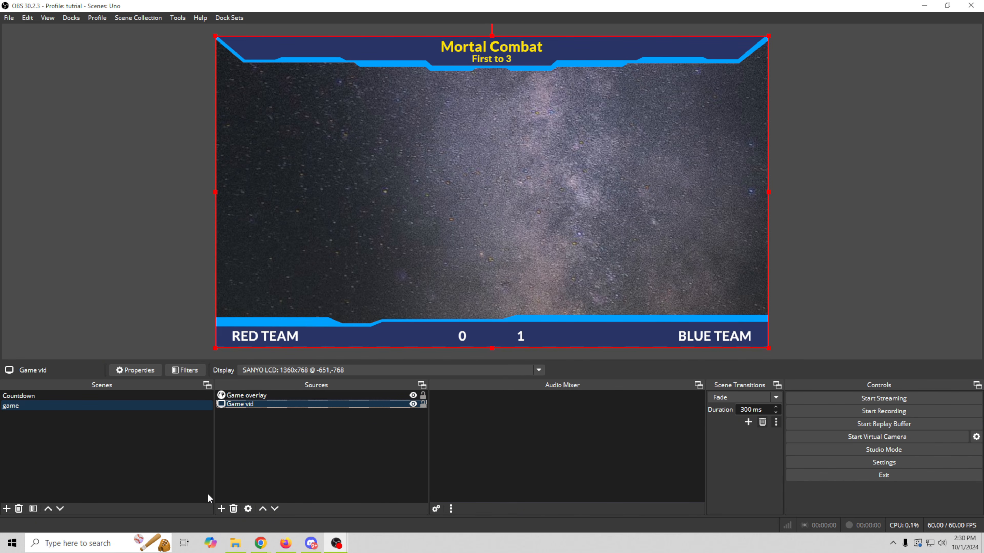
pyautogui.click(203, 270)
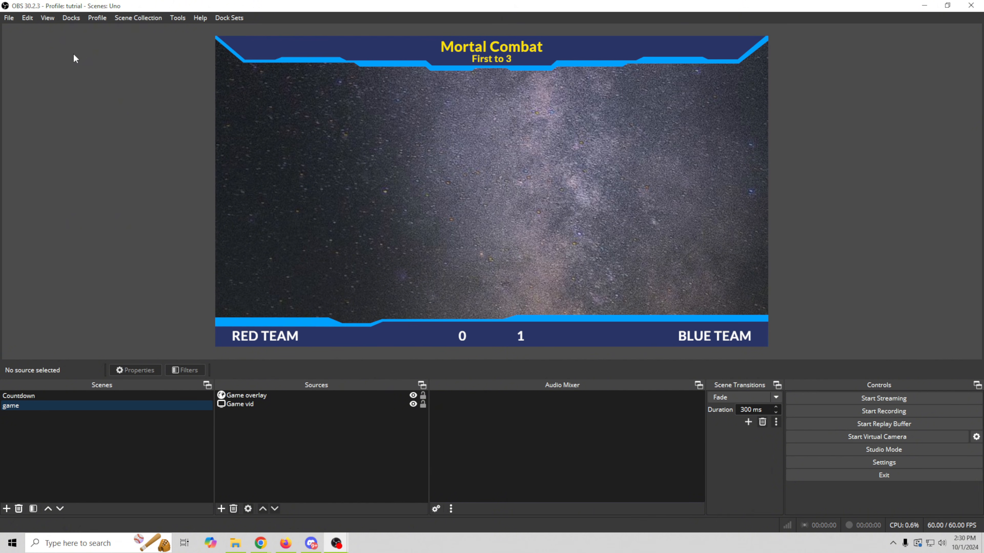
pyautogui.click(73, 19)
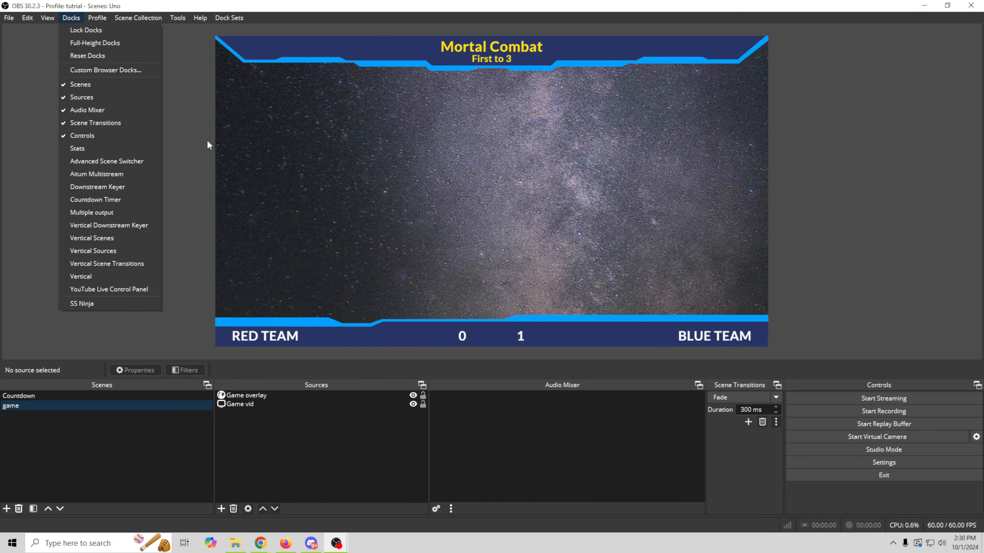
# - Start a new custom browser dock and name it Score
pyautogui.click(47, 34)
pyautogui.click(71, 18)
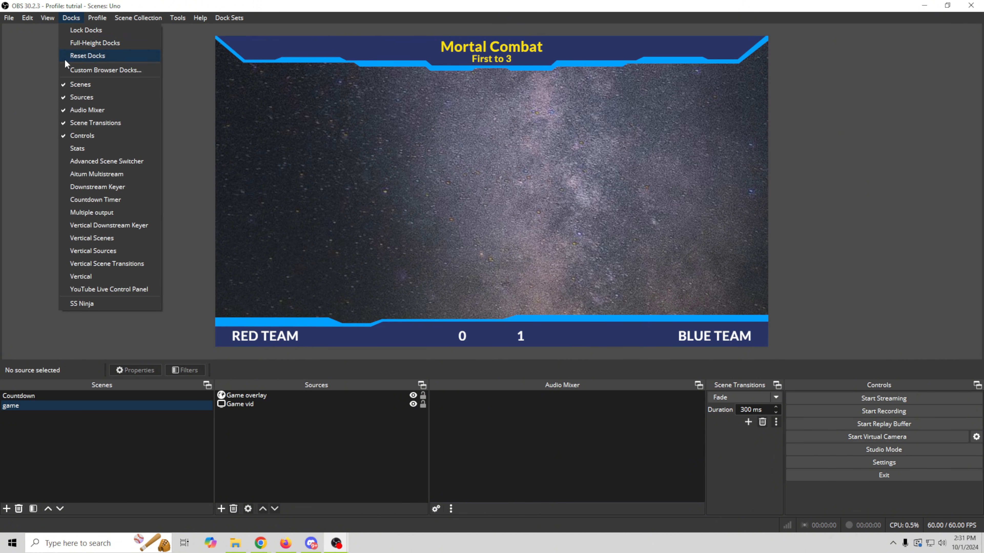
pyautogui.click(77, 74)
pyautogui.doubleClick(323, 231)
pyautogui.write('Score')
pyautogui.press('Tab')
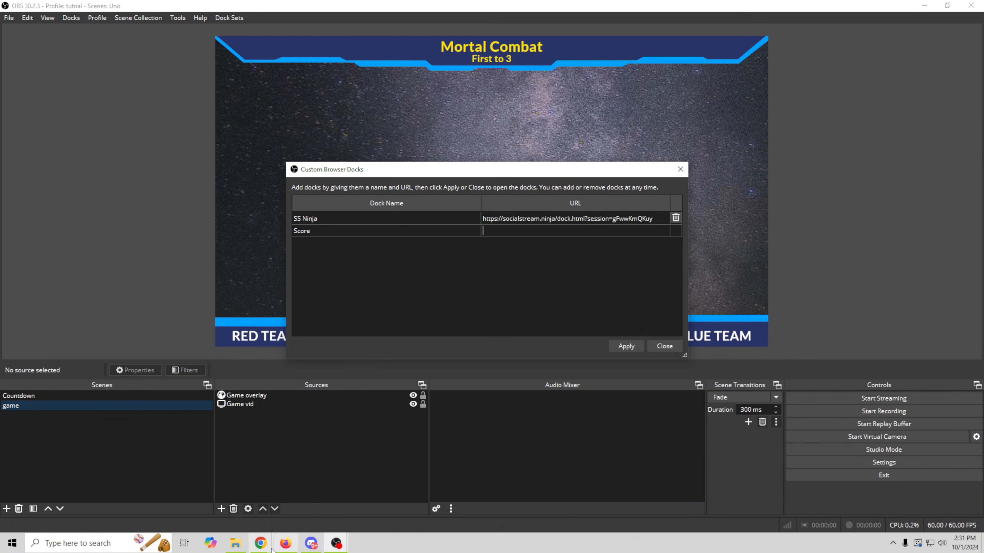
# - Paste the overlays.uno control URL into the Score dock, apply, and dock it on the right edge
pyautogui.moveTo(261, 543)
pyautogui.click(316, 493)
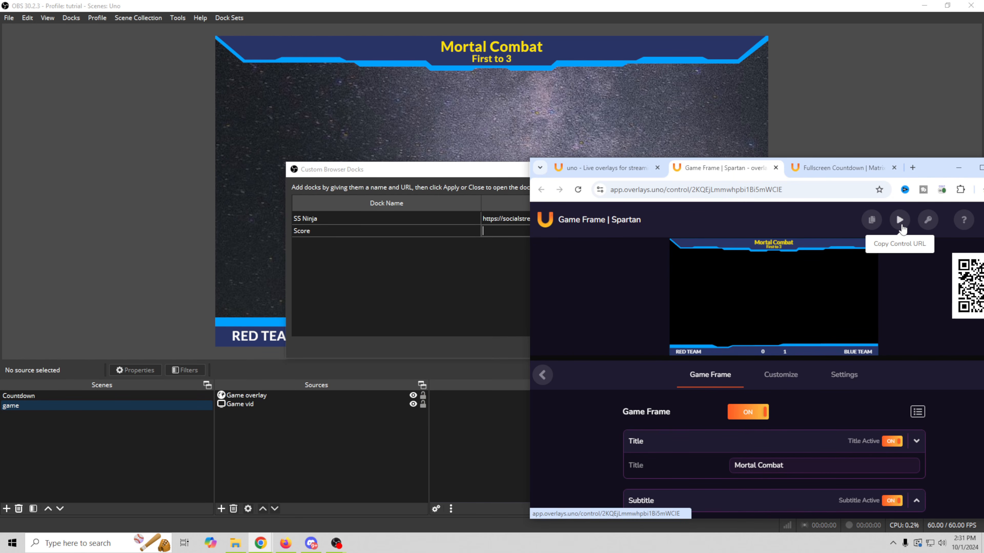
pyautogui.click(899, 220)
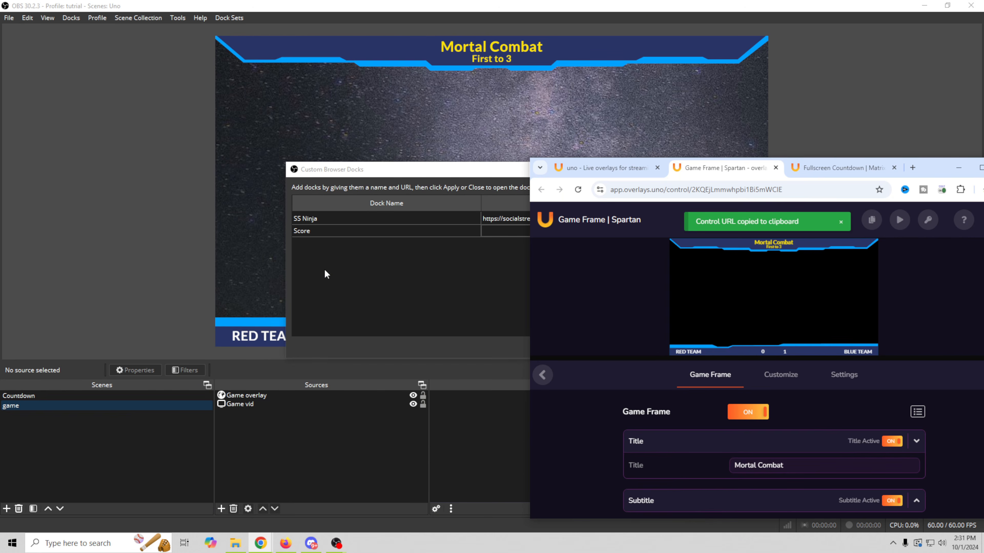
pyautogui.click(498, 232)
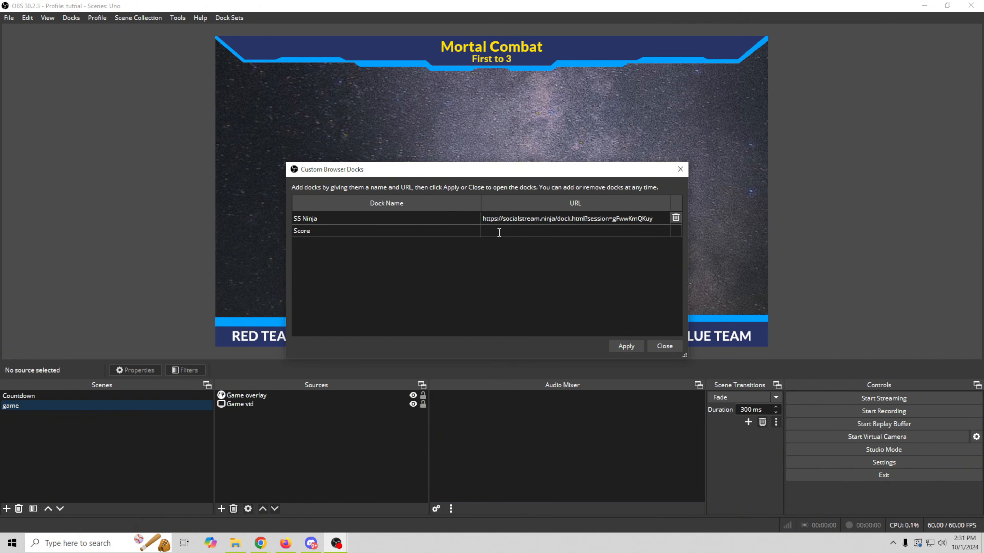
pyautogui.hotkey('ctrl', 'v')
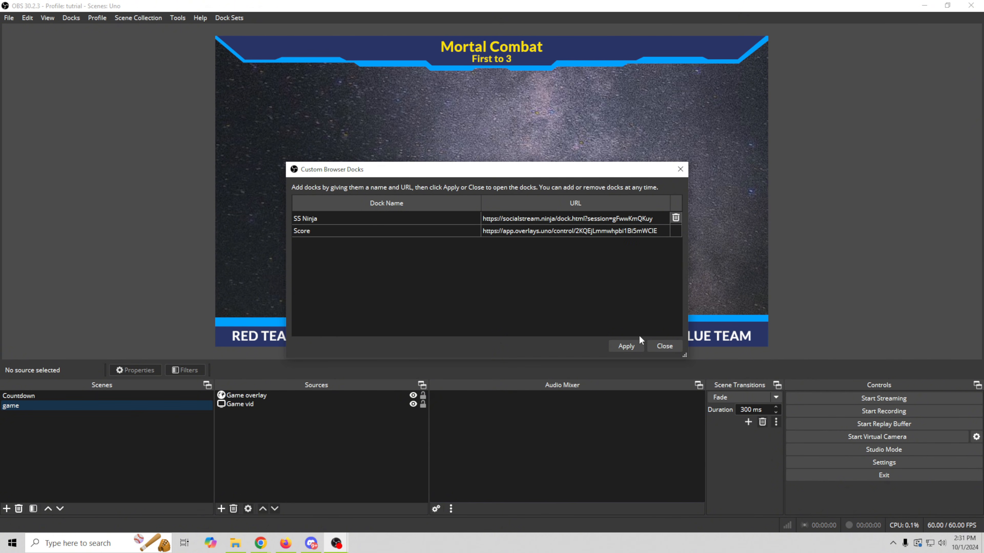
pyautogui.click(626, 346)
pyautogui.moveTo(443, 120); pyautogui.dragTo(982, 68)
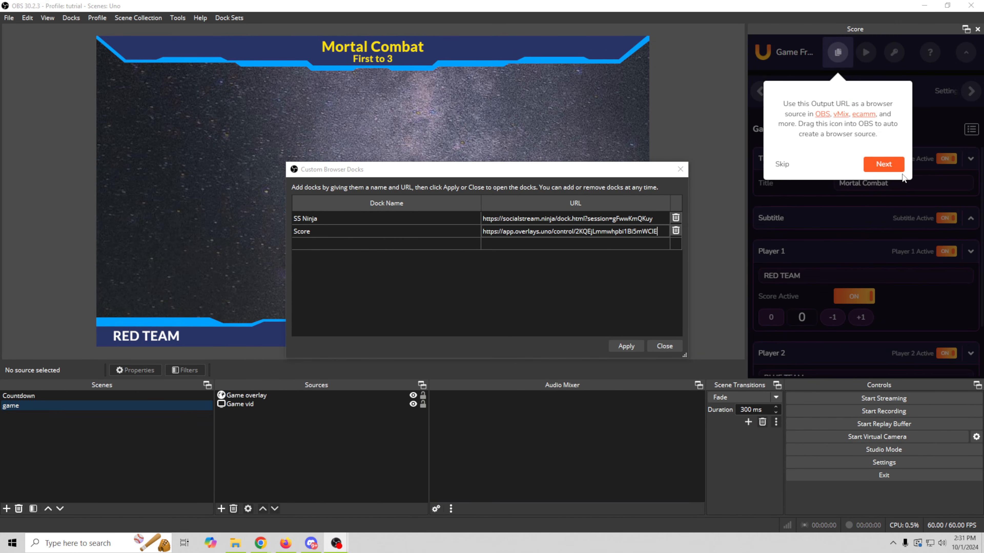
# - Dismiss the overlay intro tour and close the Custom Browser Docks dialog
pyautogui.click(895, 169)
pyautogui.click(794, 303)
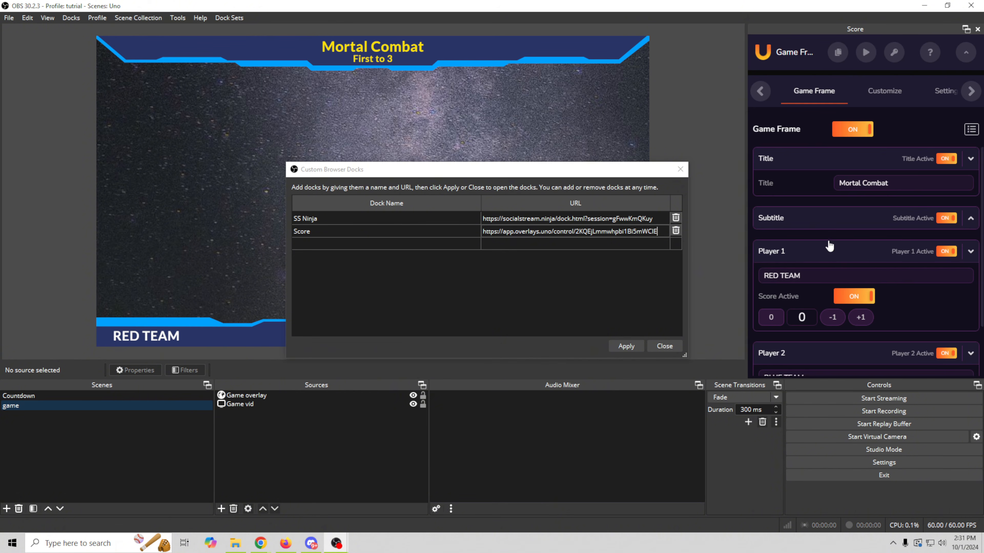
pyautogui.scroll(-2, 830, 246)
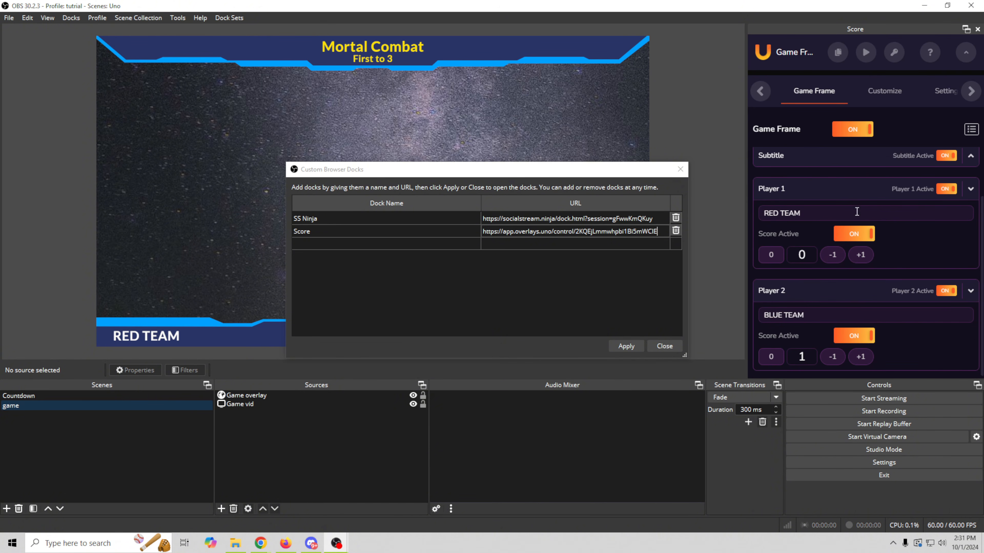
pyautogui.click(680, 169)
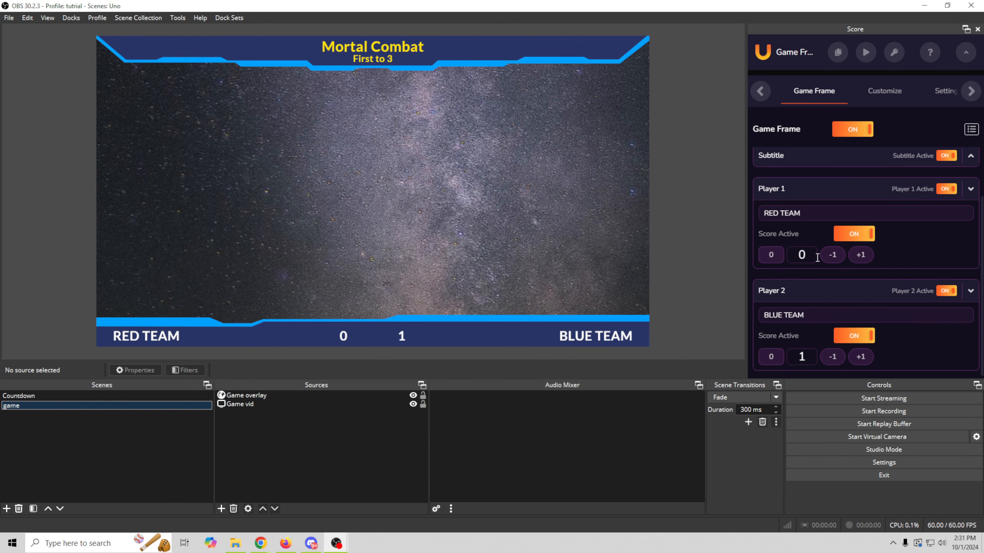
# - Set the scoreboard to Red Team 1, Blue Team 1 from the Score dock
pyautogui.click(861, 257)
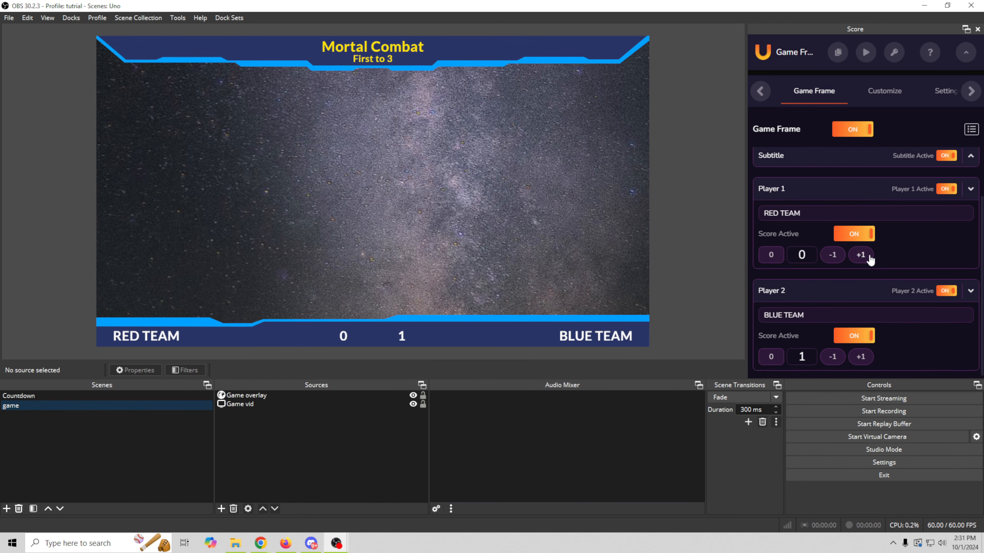
pyautogui.click(832, 359)
pyautogui.click(861, 359)
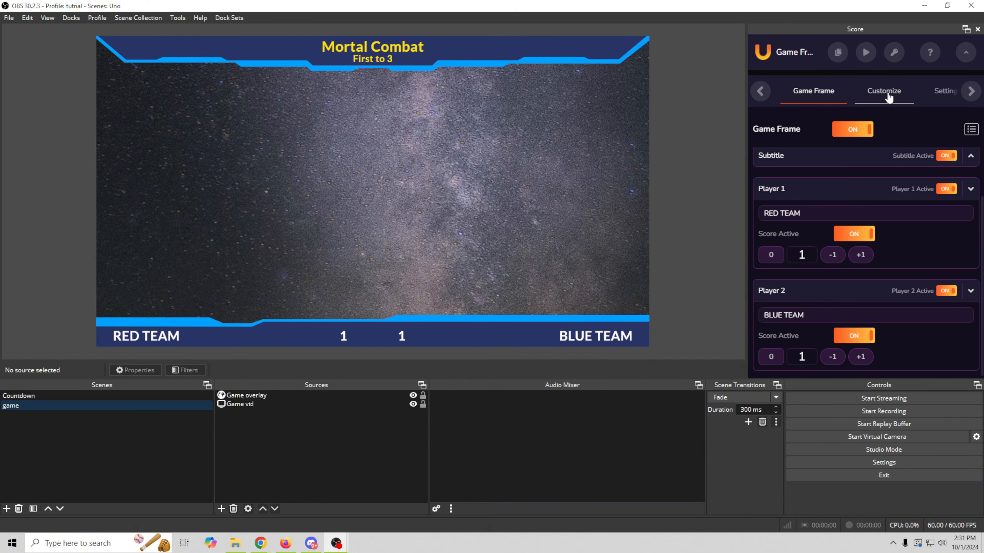
# - Show the Score dock's settings in a two-panel side-by-side view
pyautogui.click(889, 97)
pyautogui.click(807, 100)
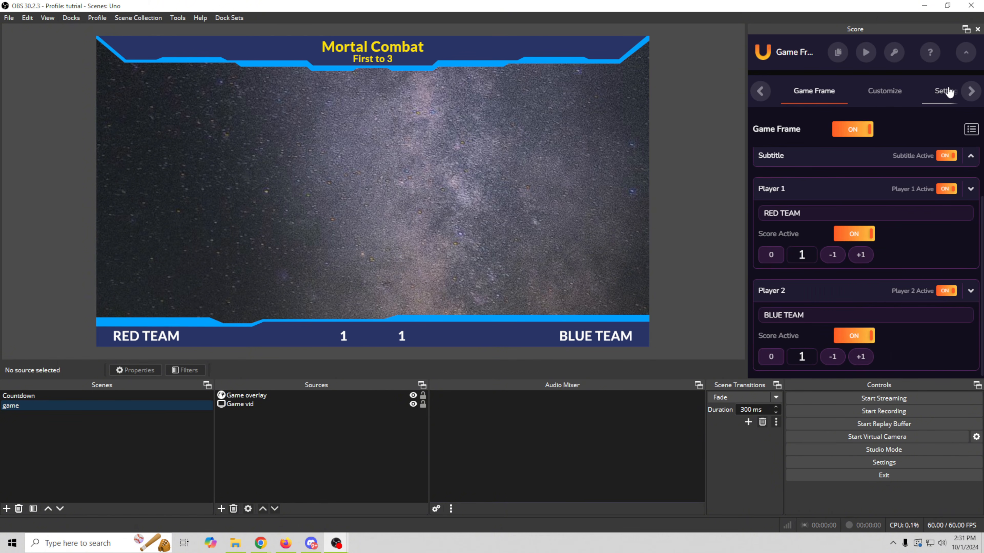
pyautogui.click(945, 96)
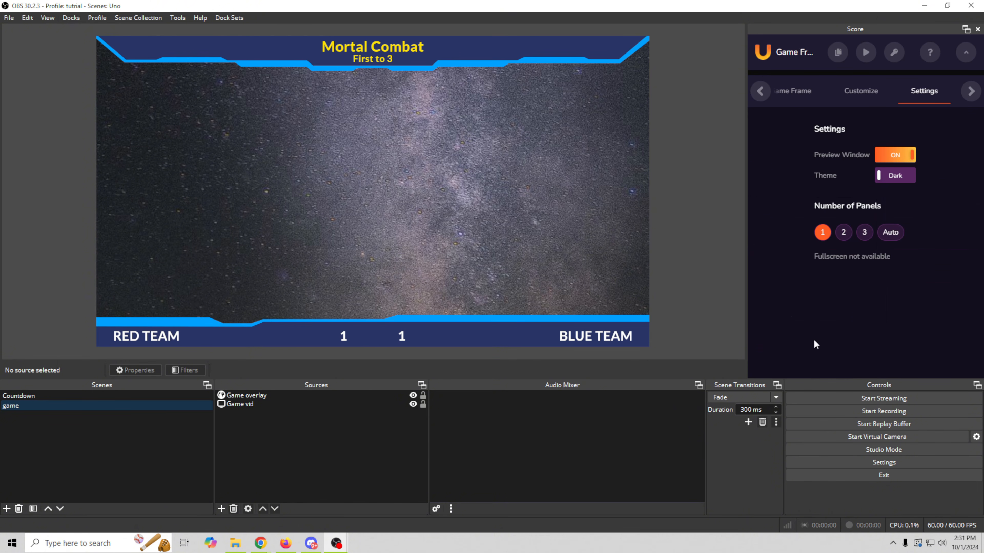
pyautogui.click(843, 233)
# - Restore the single-panel dock, filter the Library to Package, and add Stream Pack Two Box | Polariod
pyautogui.click(881, 232)
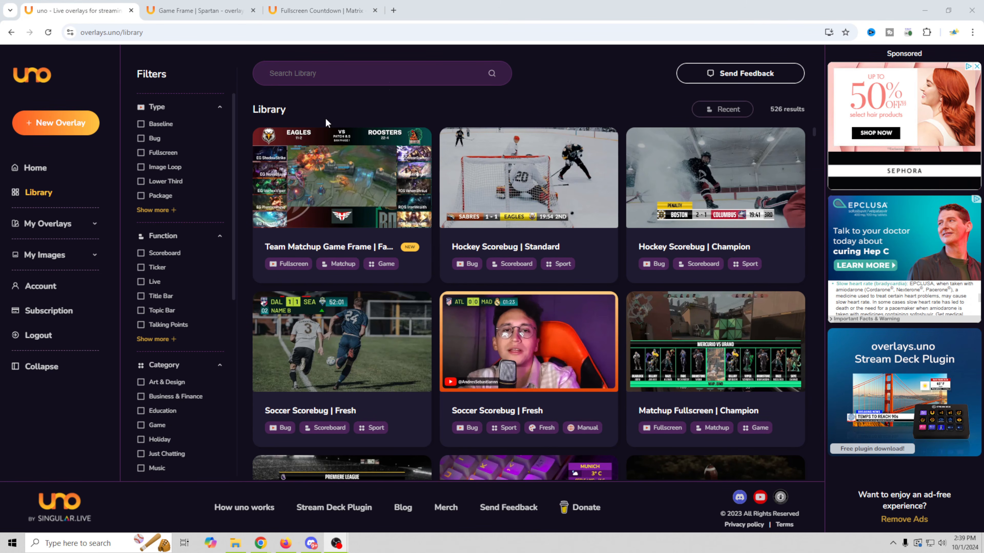
pyautogui.click(140, 196)
pyautogui.scroll(-20, 414, 273)
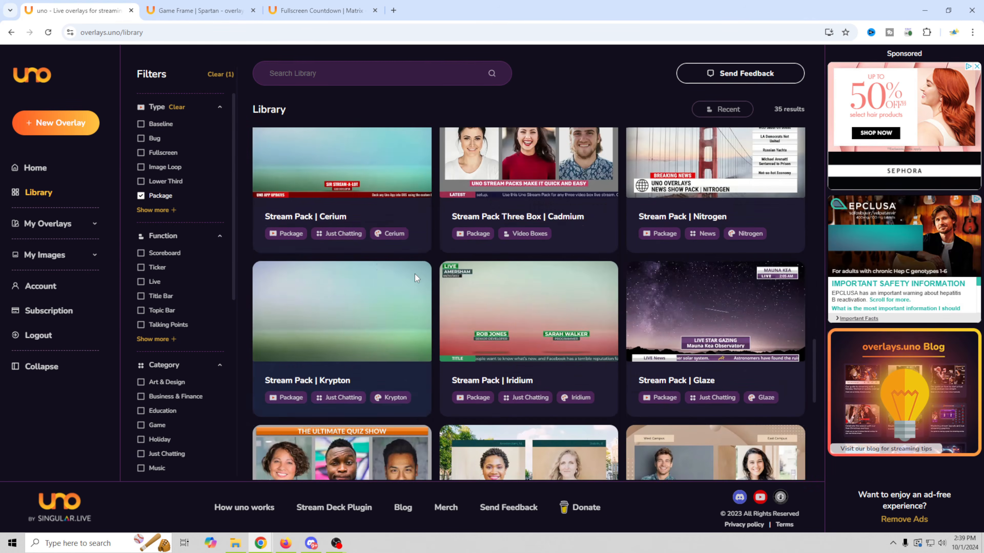
pyautogui.scroll(-10, 415, 277)
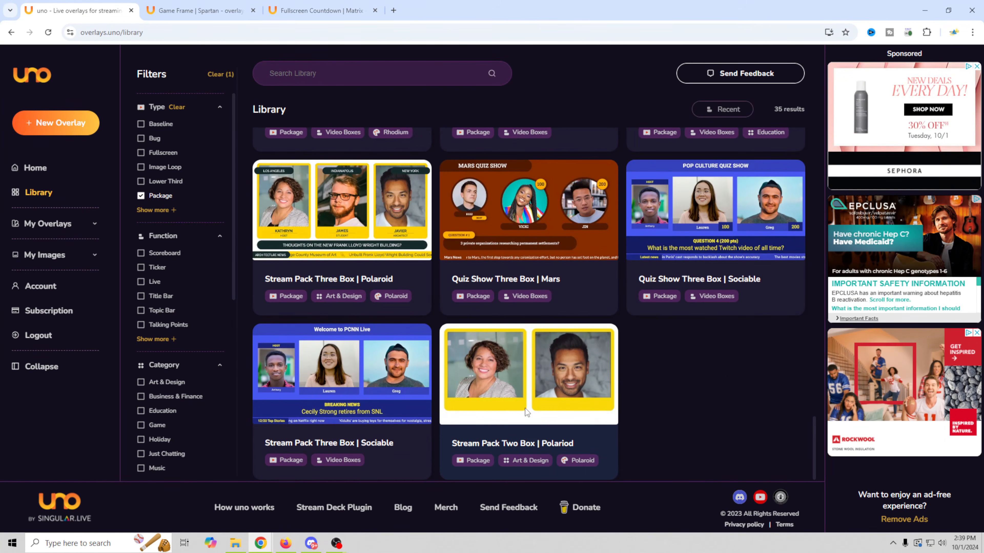
pyautogui.doubleClick(521, 391)
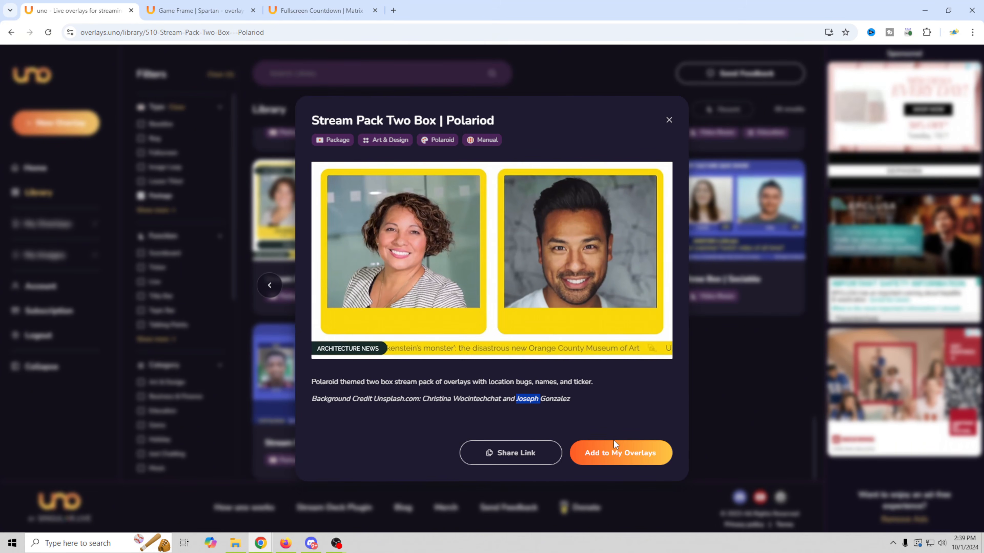
pyautogui.click(616, 455)
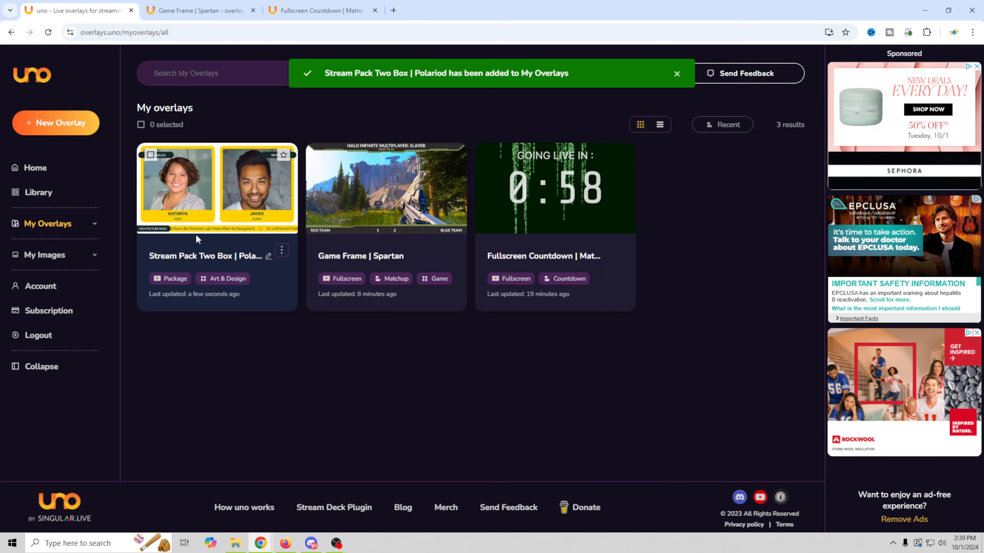
# - In the Polaroid overlay's controls, turn Background, Location Bugs and Names off and back on
pyautogui.click(236, 204)
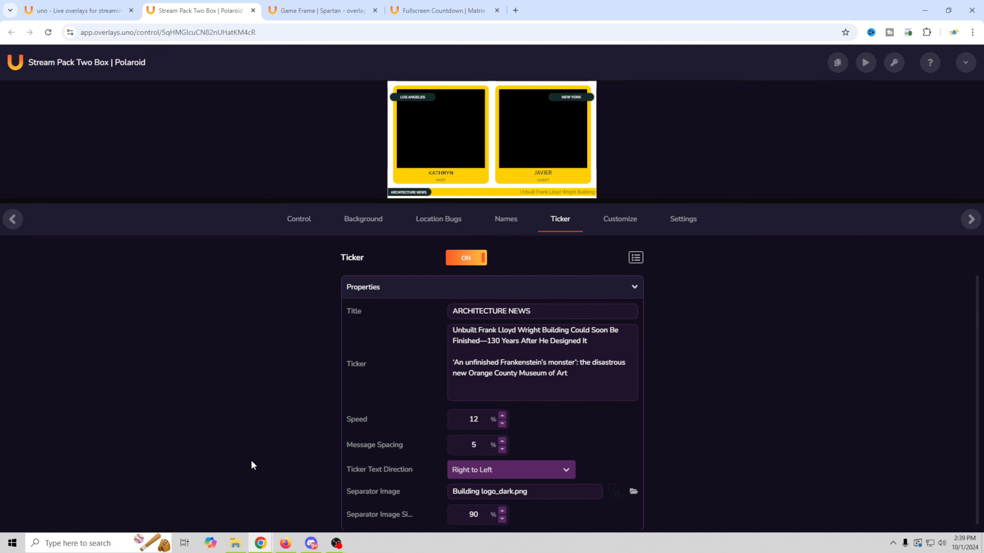
pyautogui.click(300, 220)
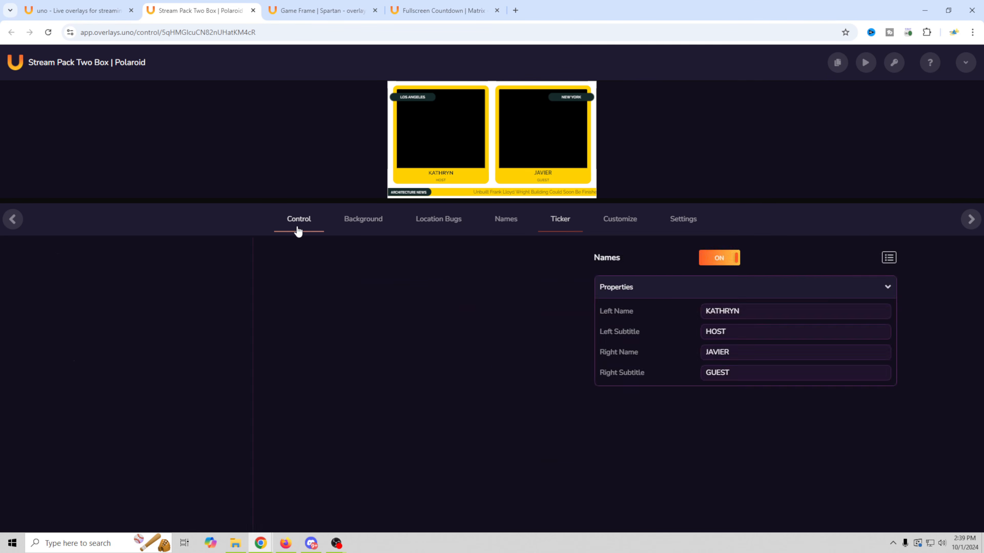
pyautogui.click(517, 287)
pyautogui.click(519, 286)
pyautogui.click(525, 316)
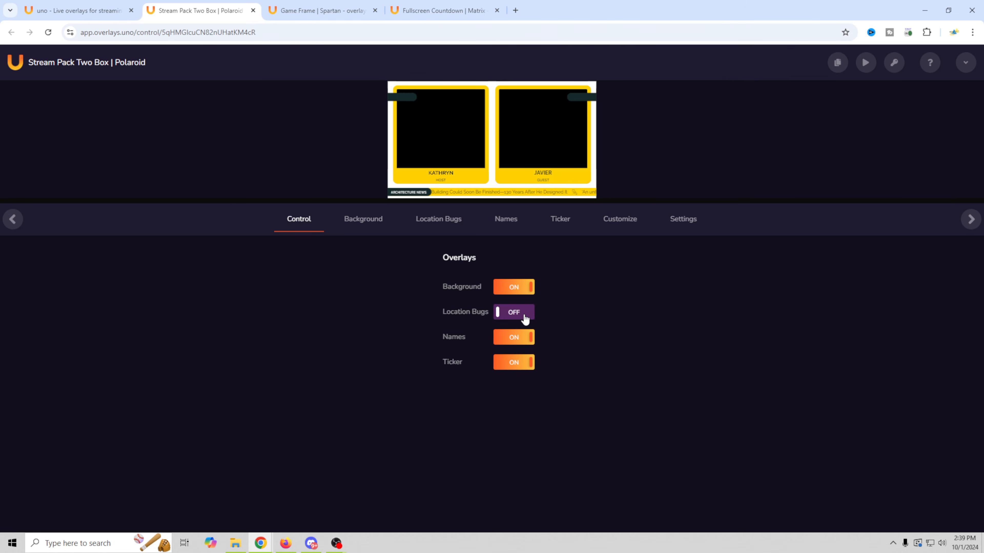
pyautogui.click(525, 319)
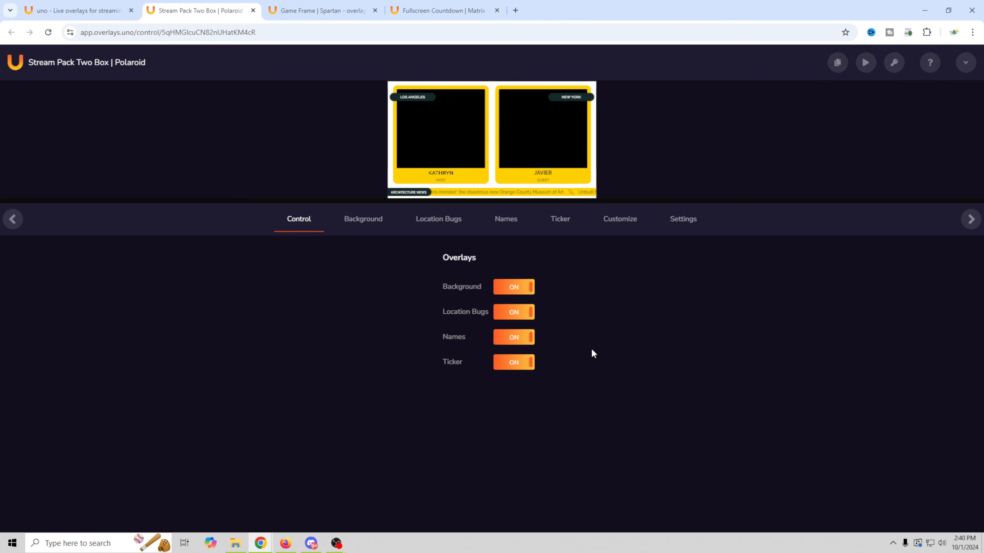
pyautogui.click(521, 343)
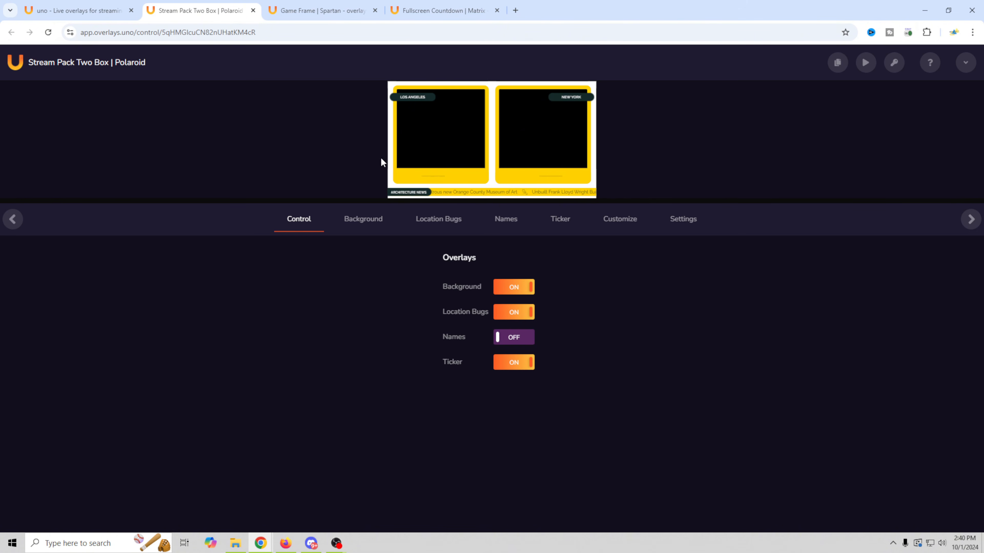
pyautogui.click(520, 341)
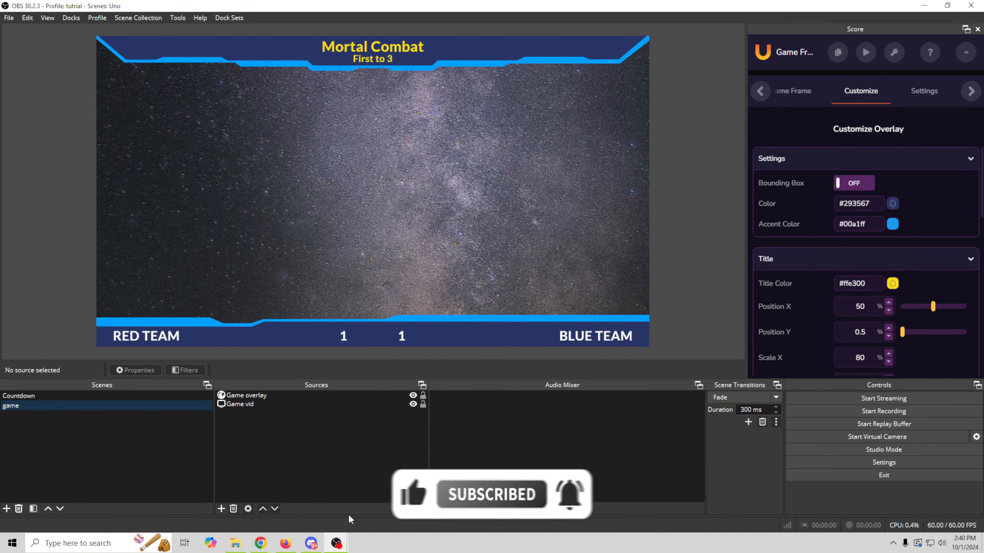
# - Relabel the two location bugs LIVE and Chat
pyautogui.moveTo(260, 543)
pyautogui.click(310, 500)
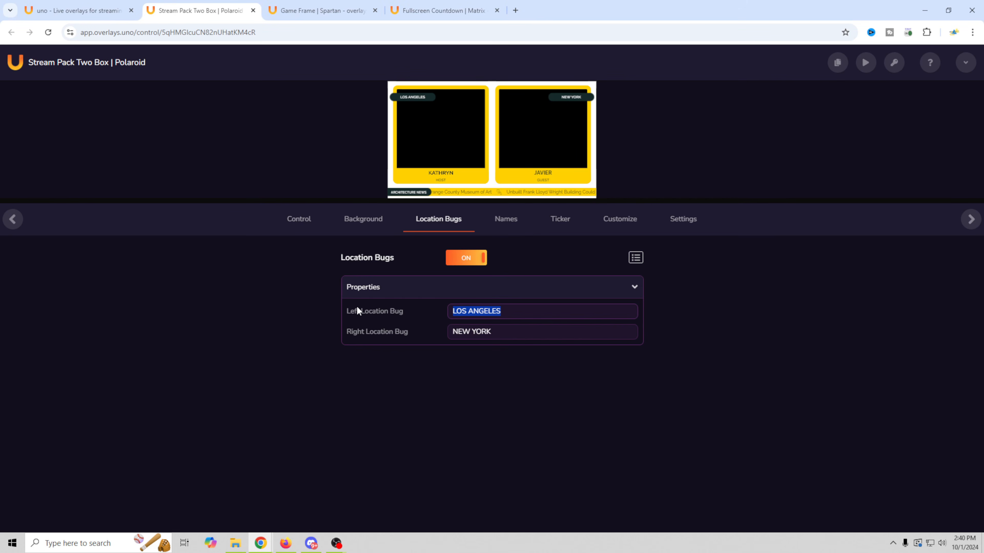
pyautogui.write('LIVE')
pyautogui.press('Tab')
pyautogui.write('C')
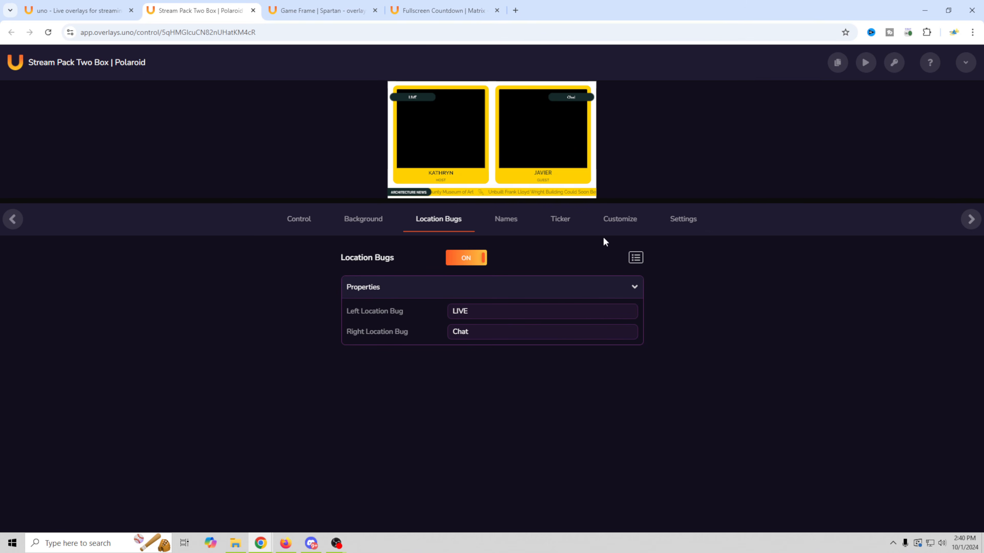
# - Clear the right guest's name and its GUEST subtitle in the Names fields
pyautogui.click(504, 221)
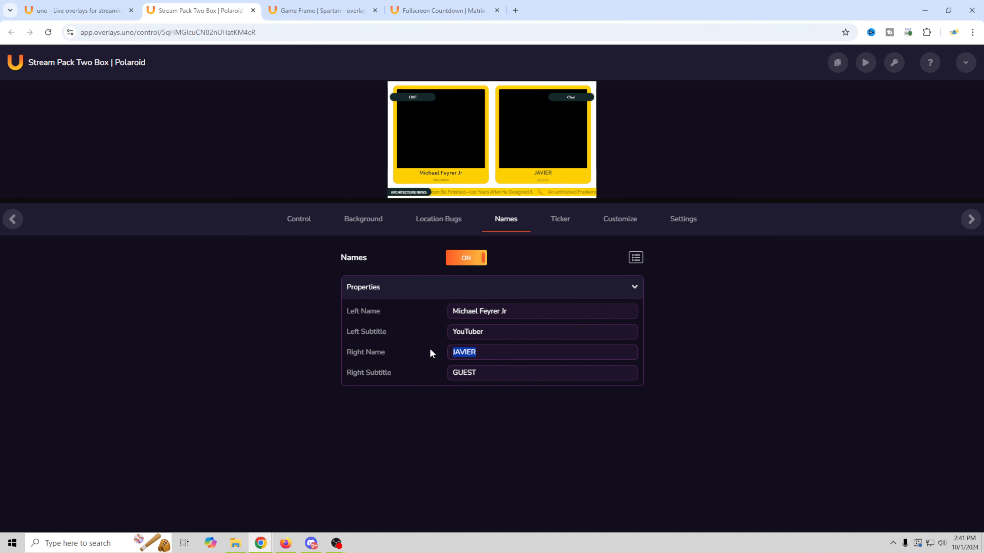
pyautogui.press('BackSpace')
pyautogui.moveTo(504, 375); pyautogui.dragTo(380, 373)
pyautogui.press('BackSpace')
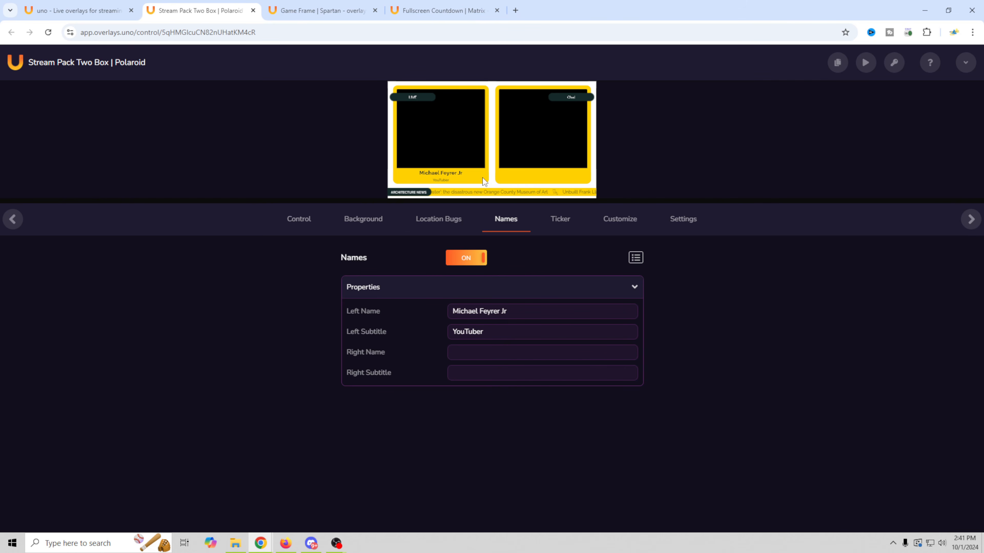
# - Switch the news ticker off and review the overlay colour settings
pyautogui.click(575, 232)
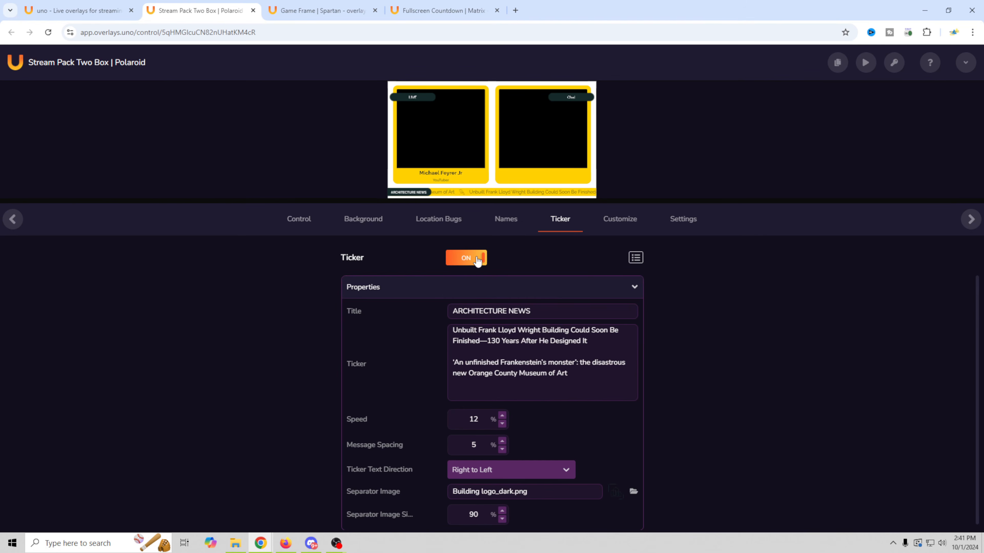
pyautogui.click(477, 263)
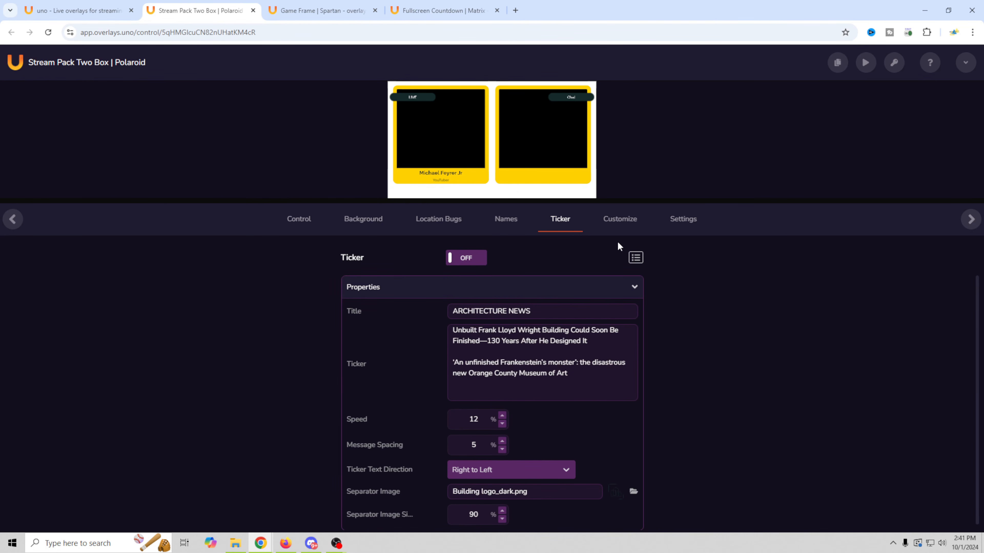
pyautogui.click(619, 220)
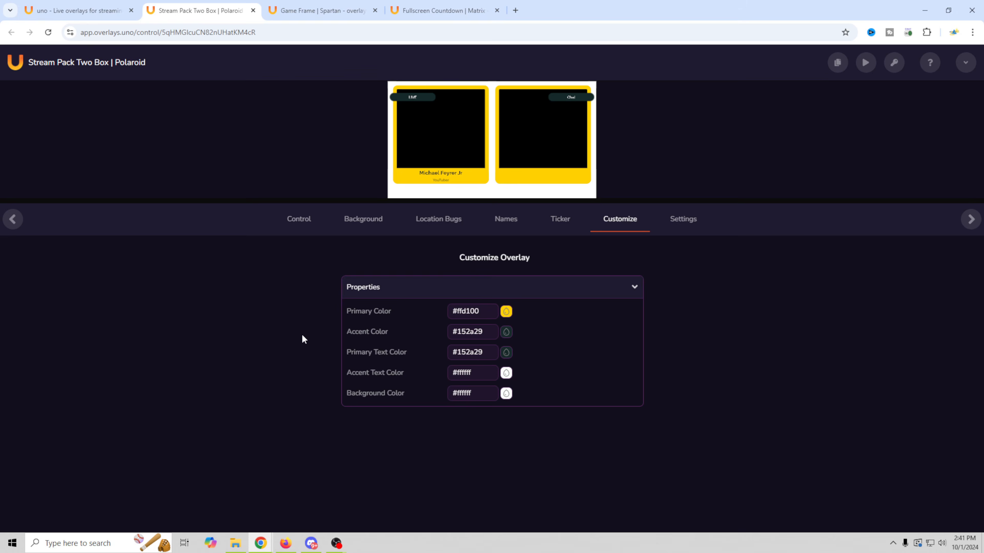
pyautogui.moveTo(336, 543)
pyautogui.click(291, 501)
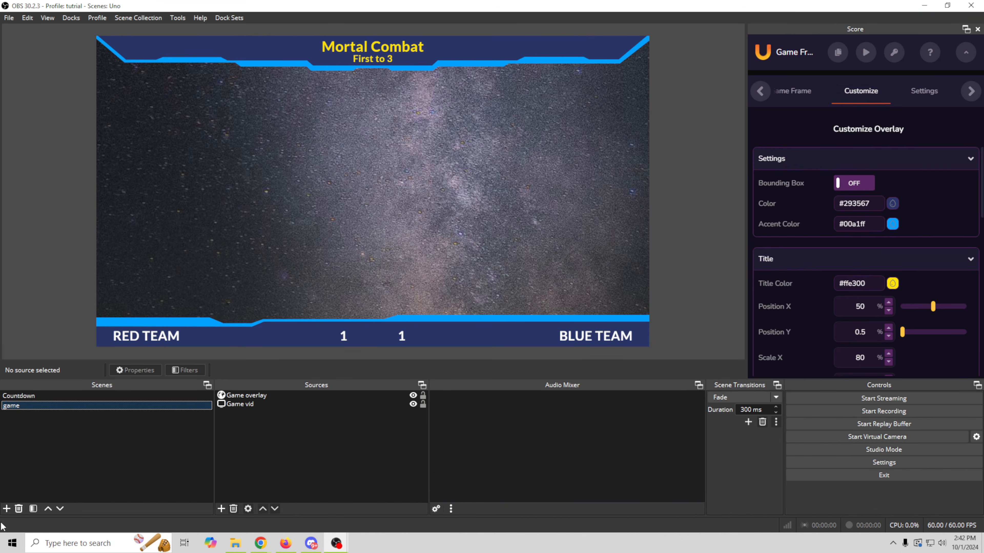
# - Create a new OBS scene named Intermission
pyautogui.click(5, 510)
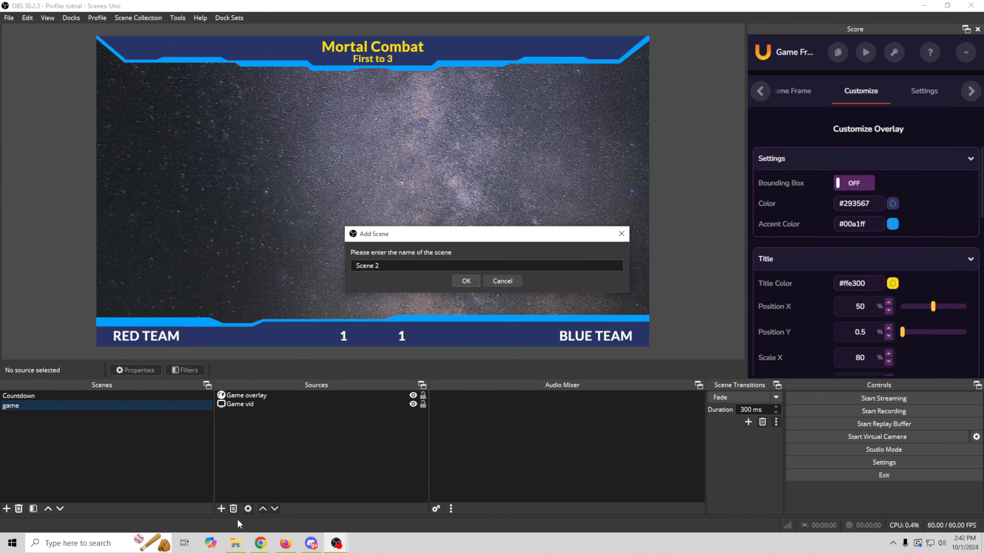
pyautogui.write('Intermission')
pyautogui.click(465, 282)
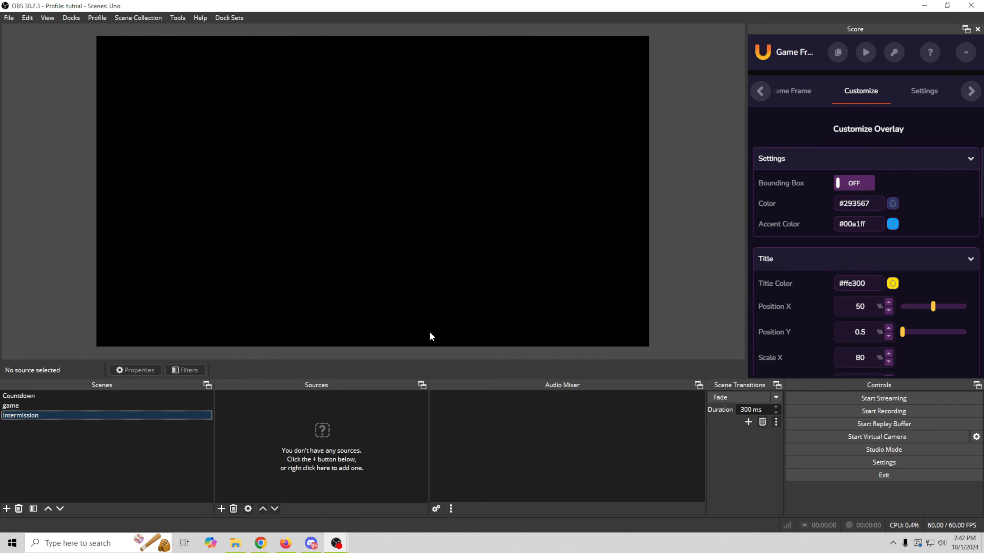
# - Add the Polaroid overlay to Intermission as a browser source renamed 'Overlay int'
pyautogui.click(258, 544)
pyautogui.click(218, 211)
pyautogui.click(558, 294)
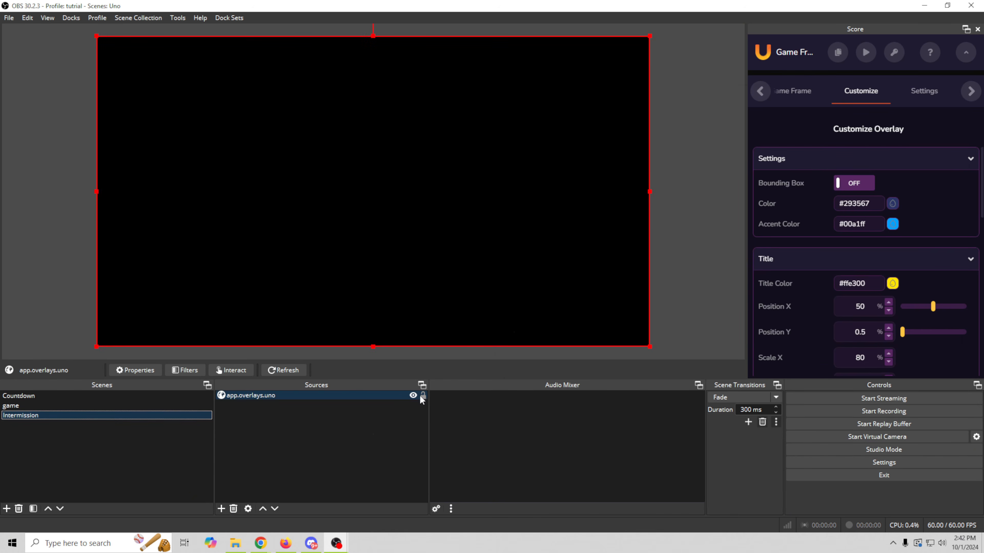
pyautogui.rightClick(251, 395)
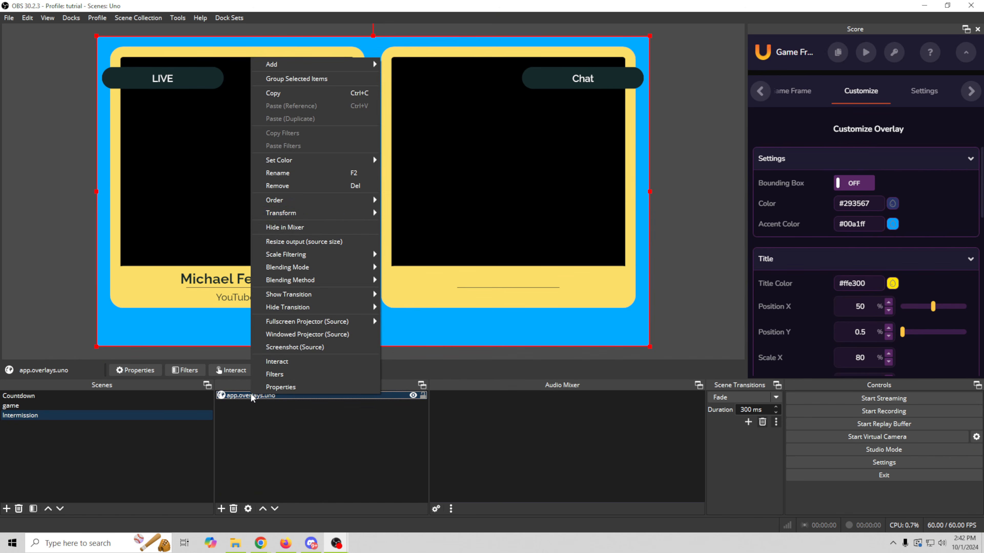
pyautogui.click(287, 173)
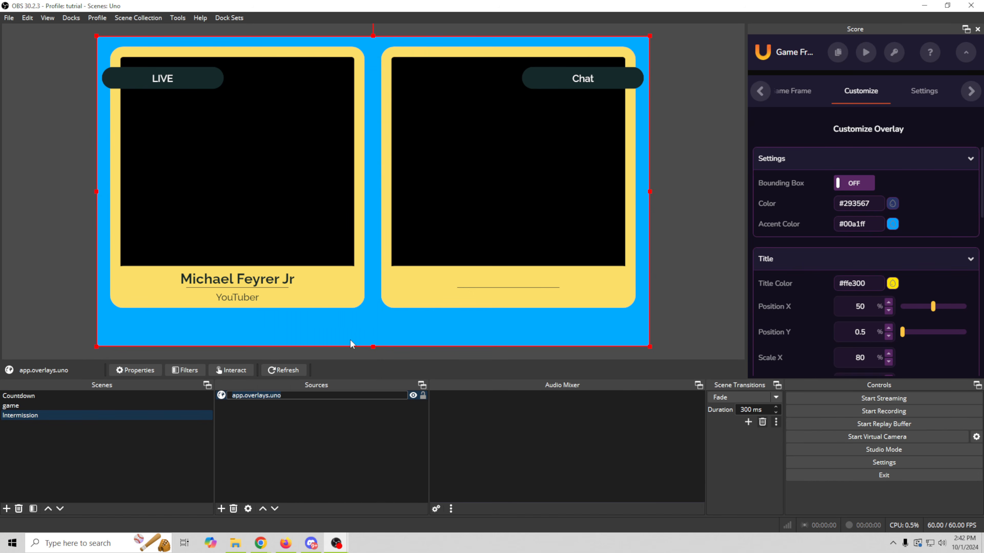
pyautogui.write('Overlay int')
pyautogui.press('Return')
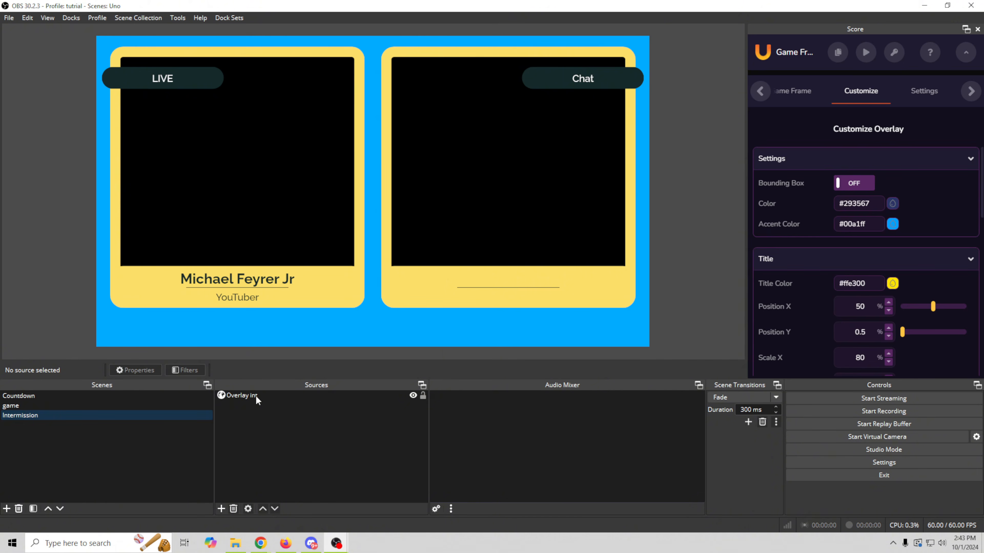
pyautogui.hotkey('alt', 'Tab')
# - Reposition and shrink the control page window to check the OBS preview
pyautogui.moveTo(874, 97); pyautogui.dragTo(720, 108)
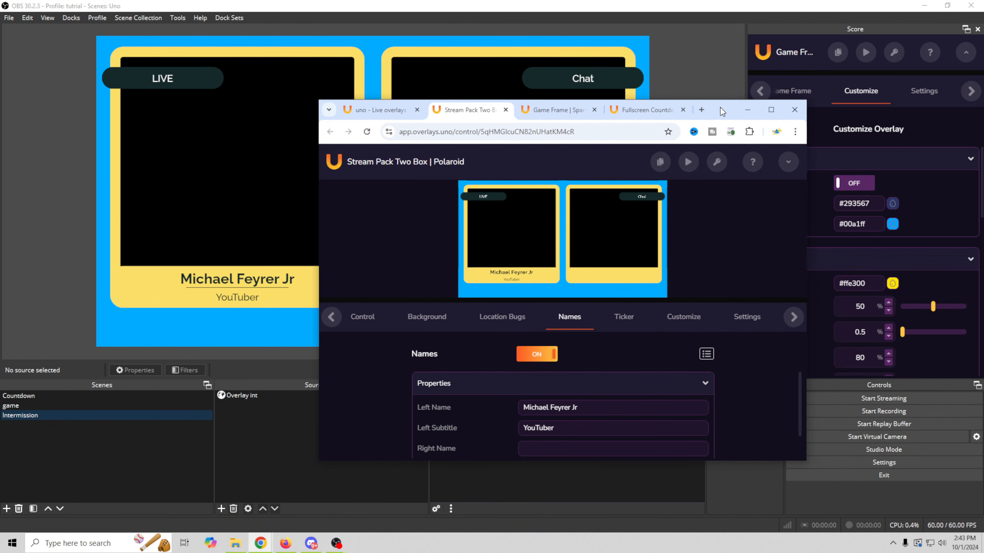
pyautogui.scroll(-1, 406, 429)
pyautogui.click(538, 419)
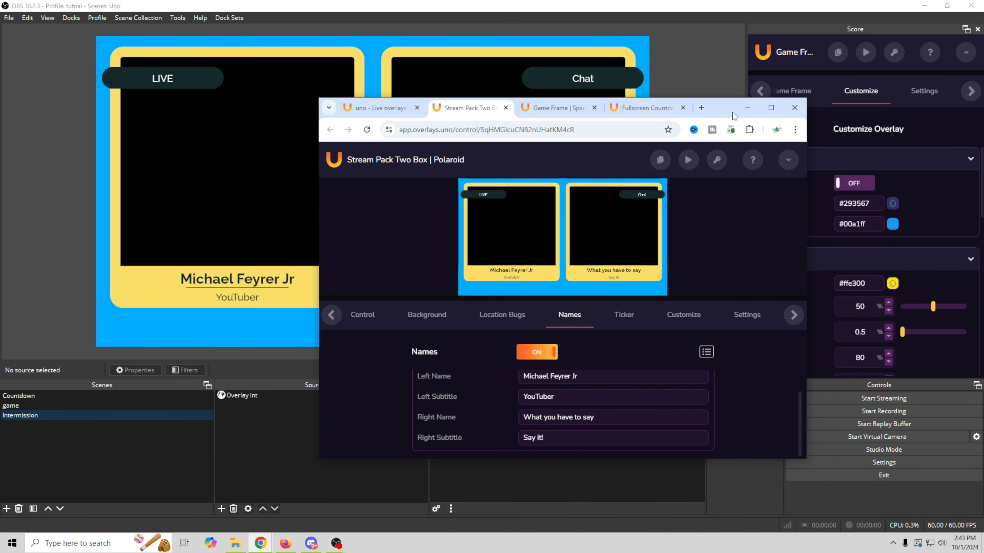
pyautogui.moveTo(732, 112); pyautogui.dragTo(745, 195)
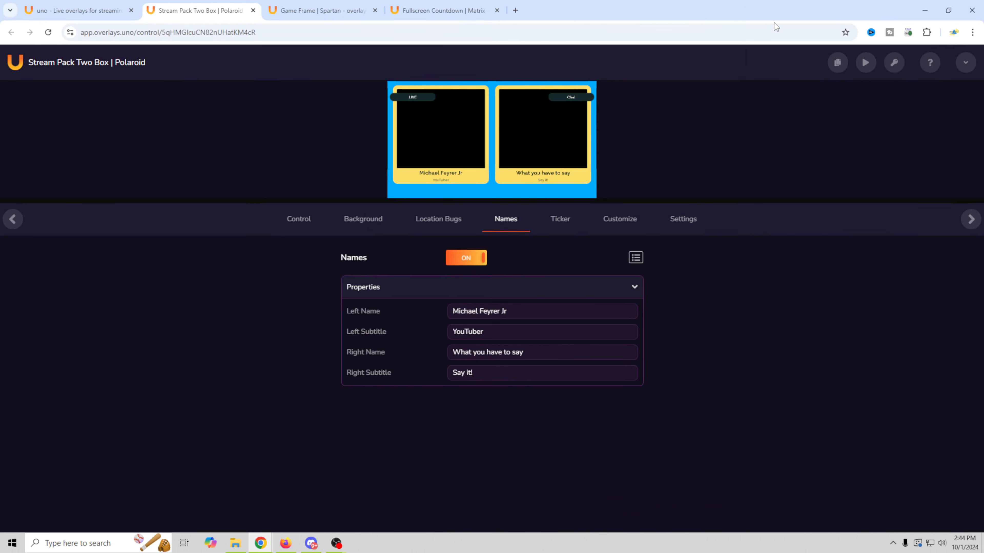
pyautogui.moveTo(760, 14); pyautogui.dragTo(857, 209)
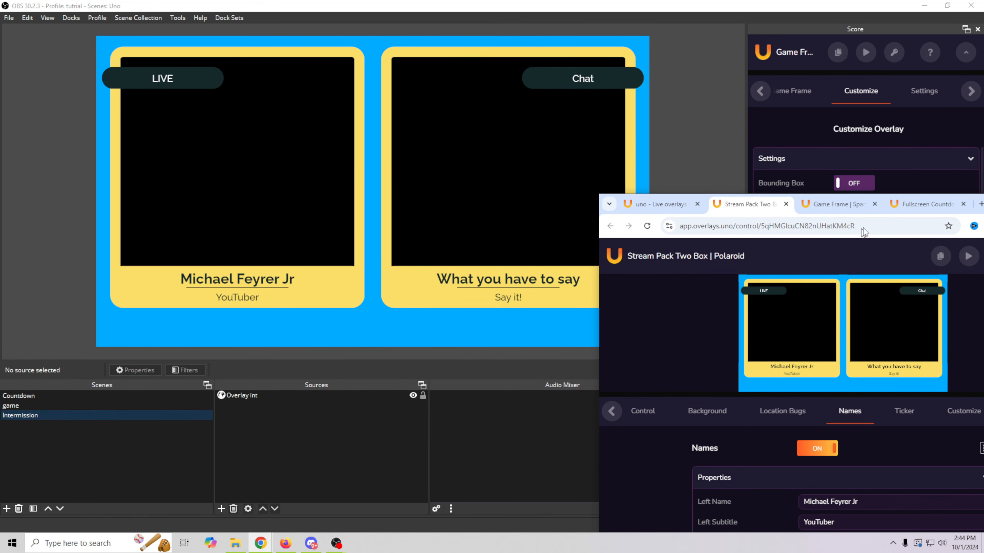
# - Maximise the control page and open the overlay library from My Overlays
pyautogui.moveTo(778, 200); pyautogui.dragTo(474, 96)
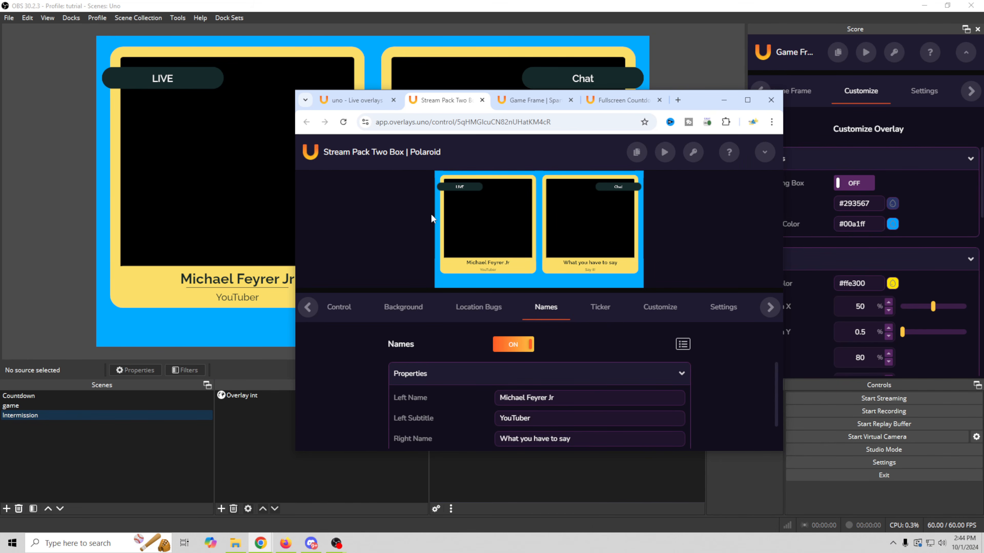
pyautogui.click(747, 99)
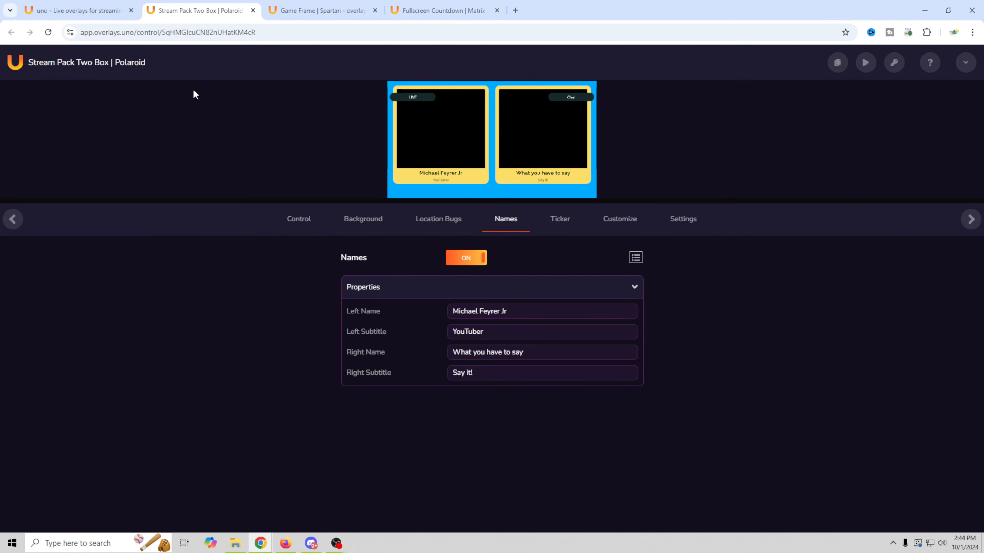
pyautogui.click(77, 10)
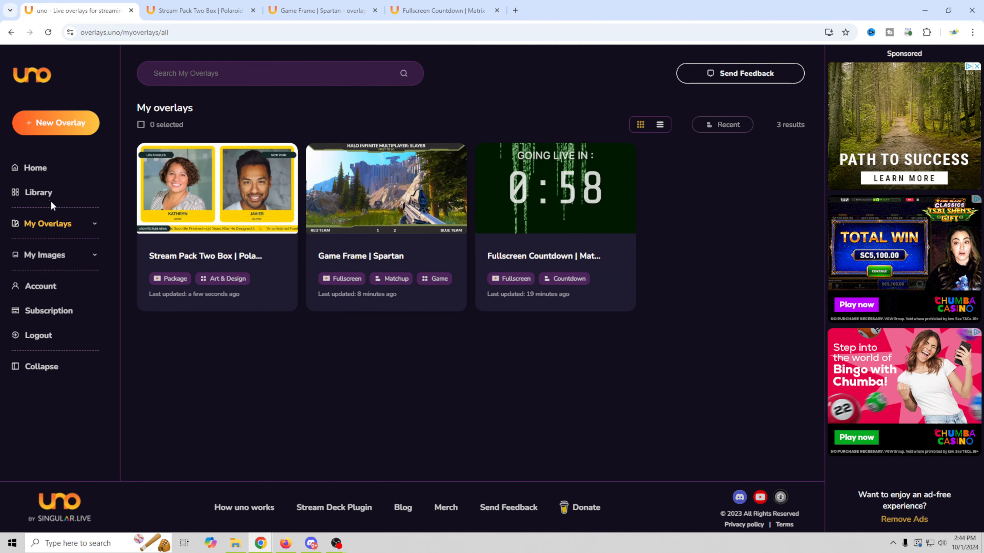
pyautogui.click(42, 194)
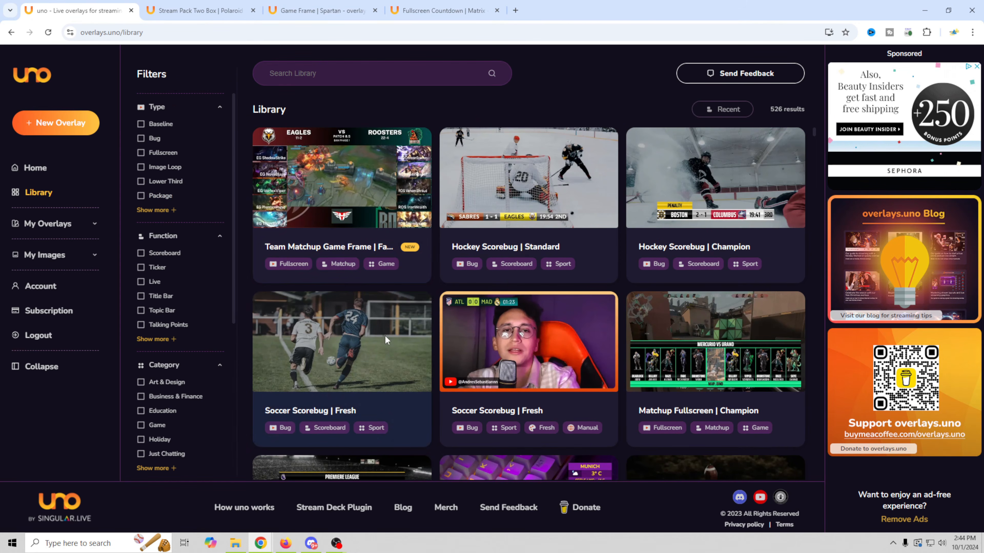
# - Search the library for 'ial' and scroll to the Social Loop Ticker | Sociable card
pyautogui.scroll(-6, 386, 328)
pyautogui.scroll(-3, 388, 327)
pyautogui.scroll(-20, 388, 329)
pyautogui.scroll(-7, 389, 319)
pyautogui.scroll(9, 389, 318)
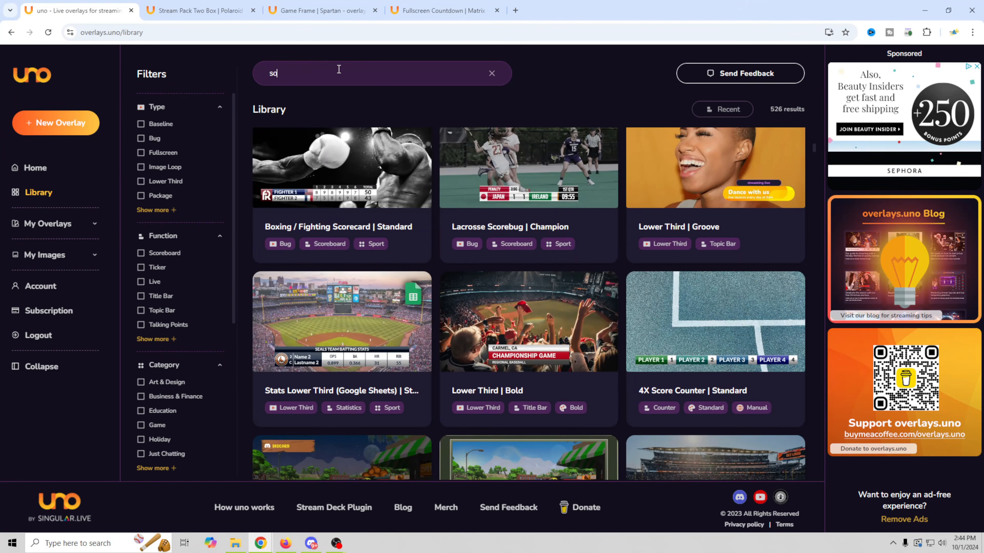
pyautogui.write('ial')
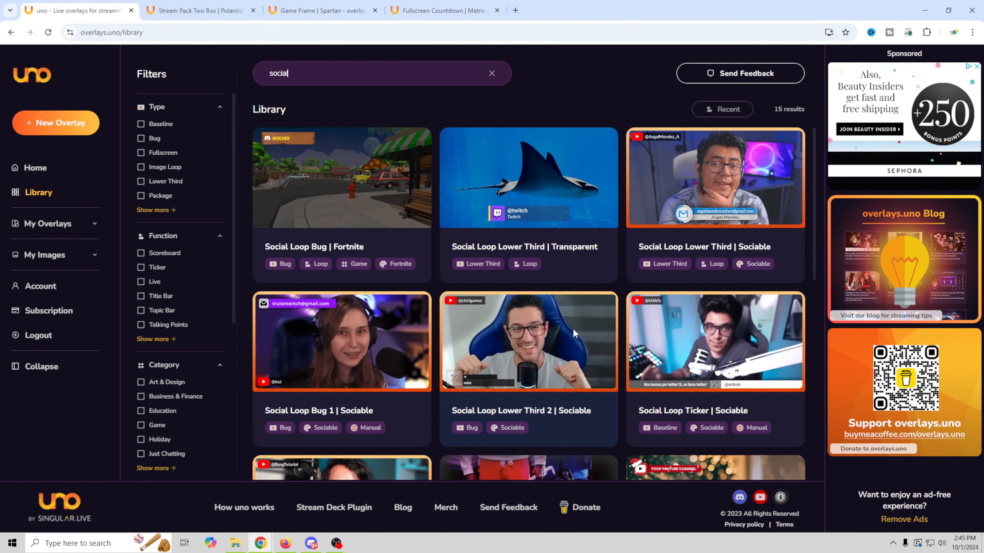
pyautogui.scroll(-3, 726, 299)
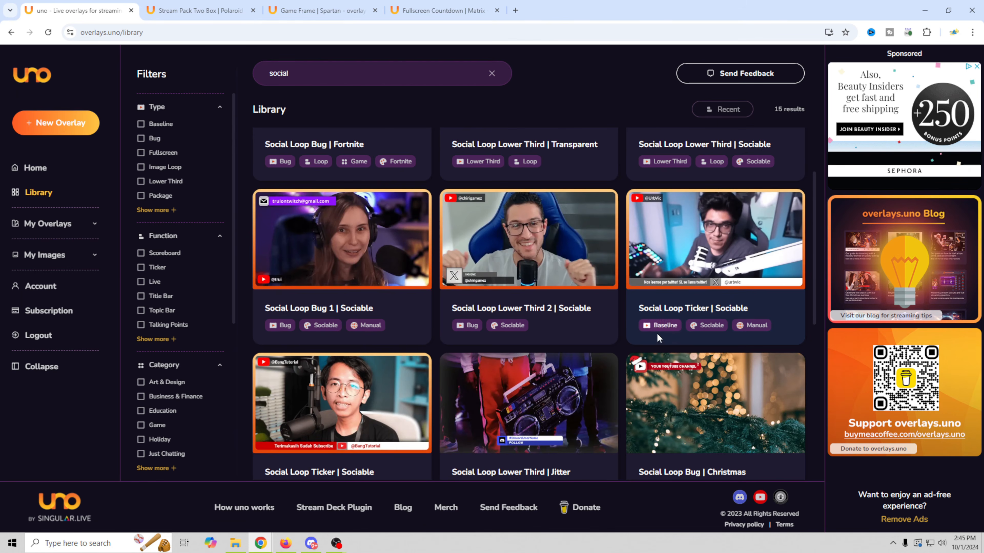
pyautogui.scroll(-5, 653, 335)
pyautogui.scroll(3, 723, 195)
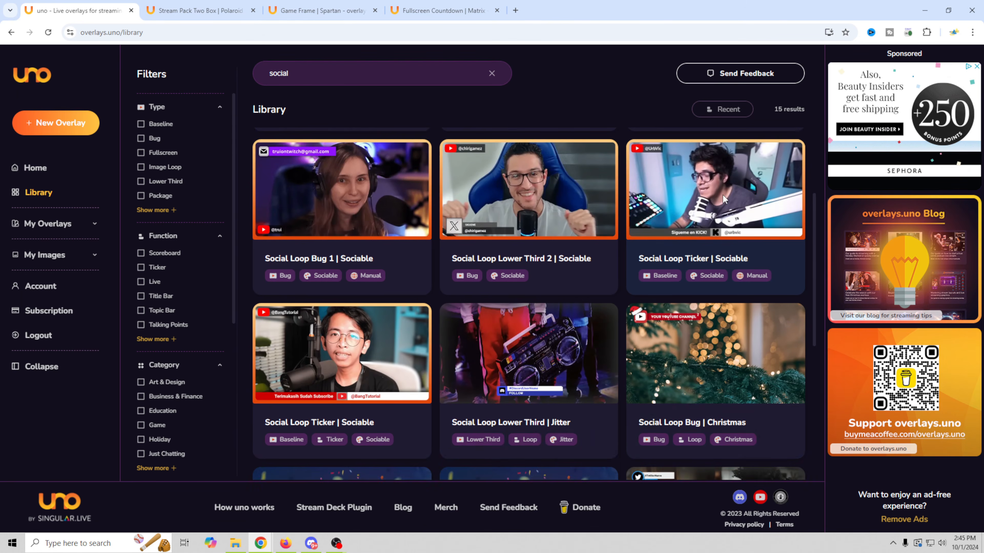
# - Add Social Loop Ticker | Sociable to My Overlays and open its control page
pyautogui.click(722, 194)
pyautogui.click(620, 453)
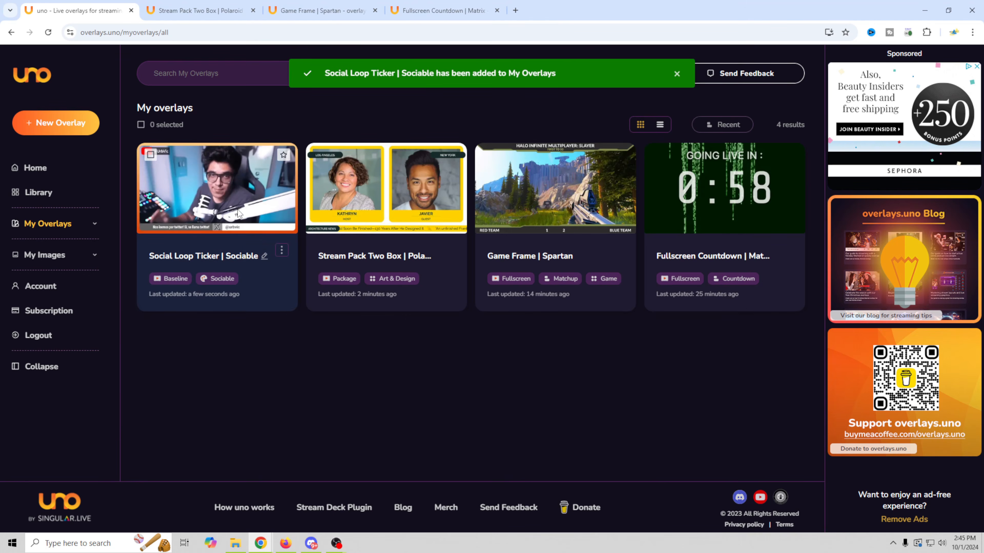
pyautogui.click(221, 195)
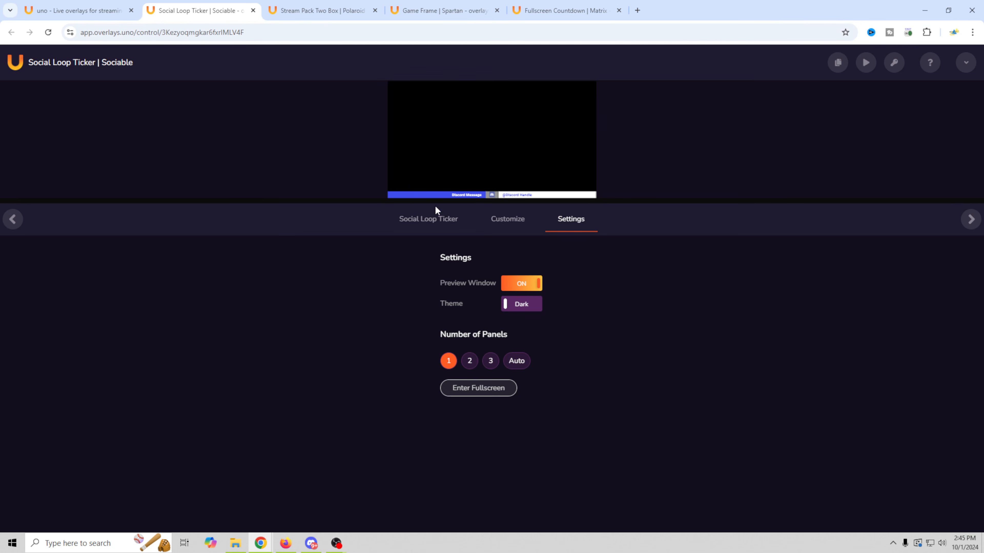
# - Drop the ticker's output link into the OBS scene as the Socials source and nudge it up
pyautogui.moveTo(721, 10); pyautogui.dragTo(742, 163)
pyautogui.moveTo(840, 203); pyautogui.dragTo(467, 322)
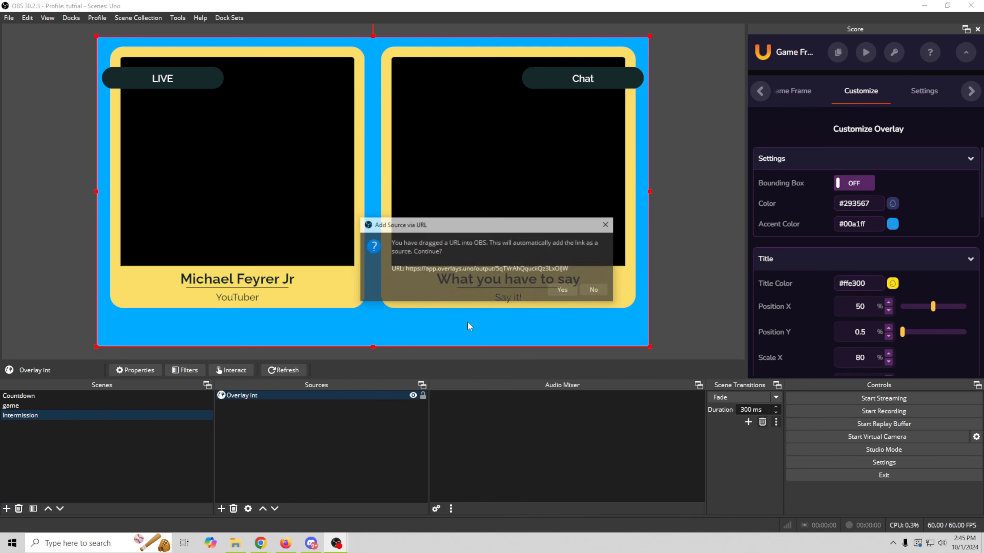
pyautogui.click(564, 291)
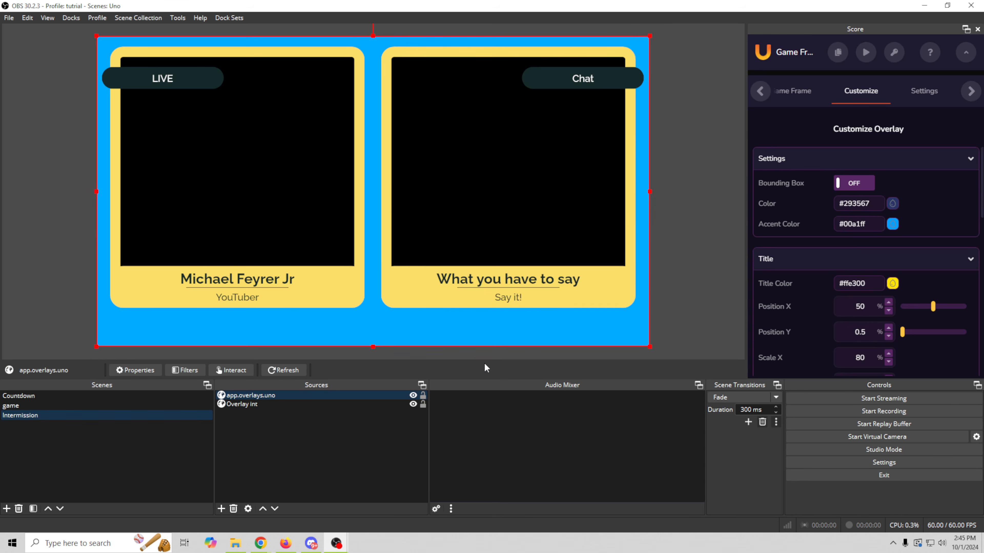
pyautogui.rightClick(276, 395)
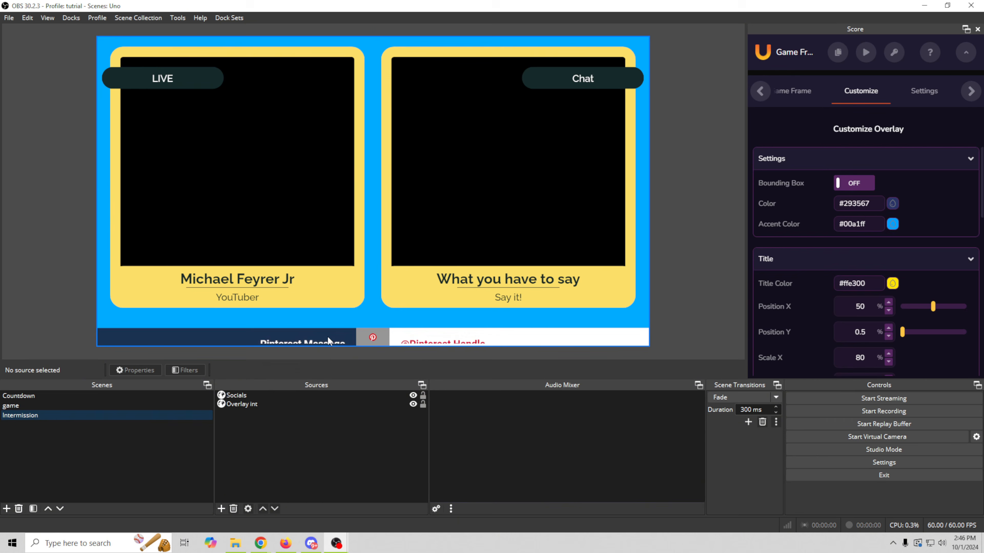
pyautogui.moveTo(327, 337); pyautogui.dragTo(329, 330)
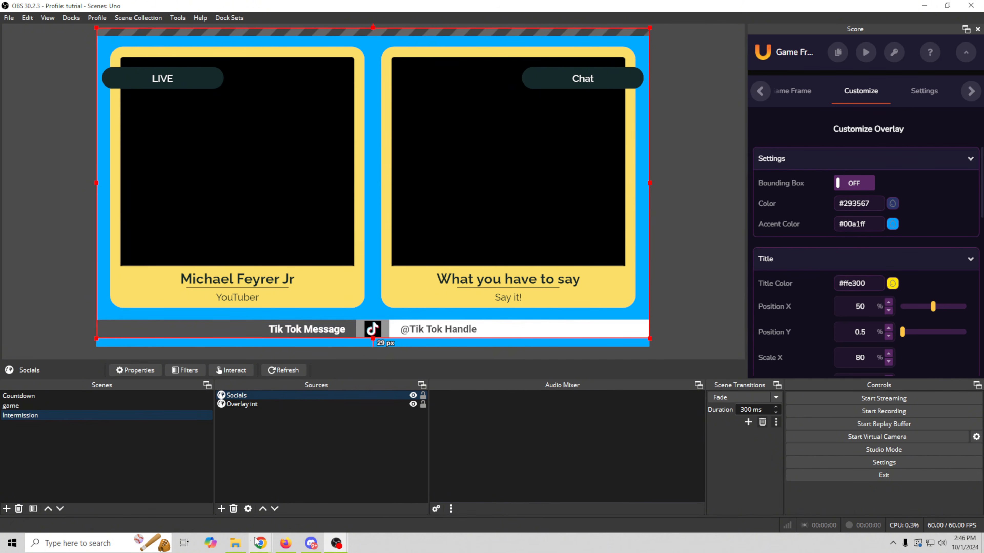
# - Bring back the ticker's control page window maximised
pyautogui.moveTo(266, 550)
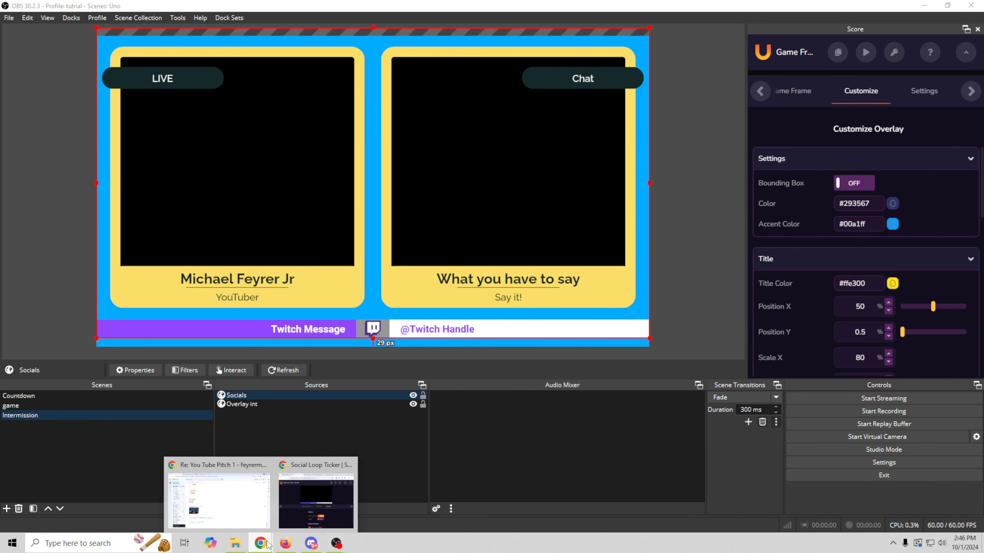
pyautogui.click(306, 495)
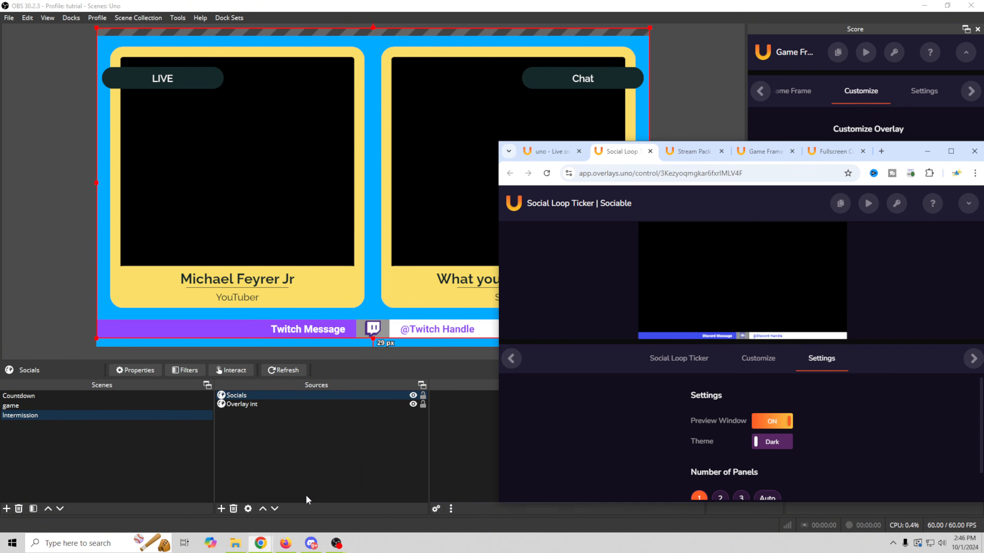
pyautogui.doubleClick(898, 154)
# - Clear the Discord and Email handle and message placeholders
pyautogui.click(422, 219)
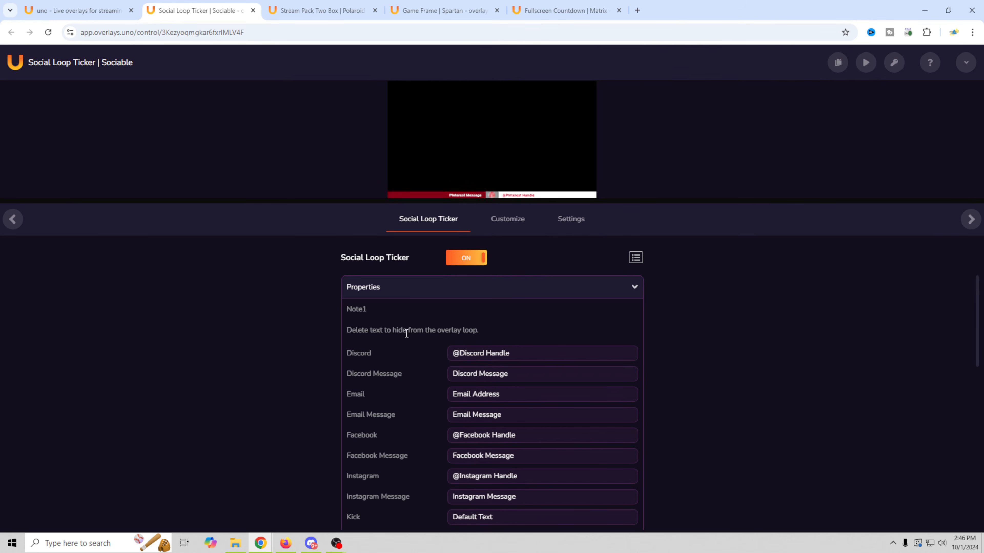
pyautogui.moveTo(536, 356); pyautogui.dragTo(325, 344)
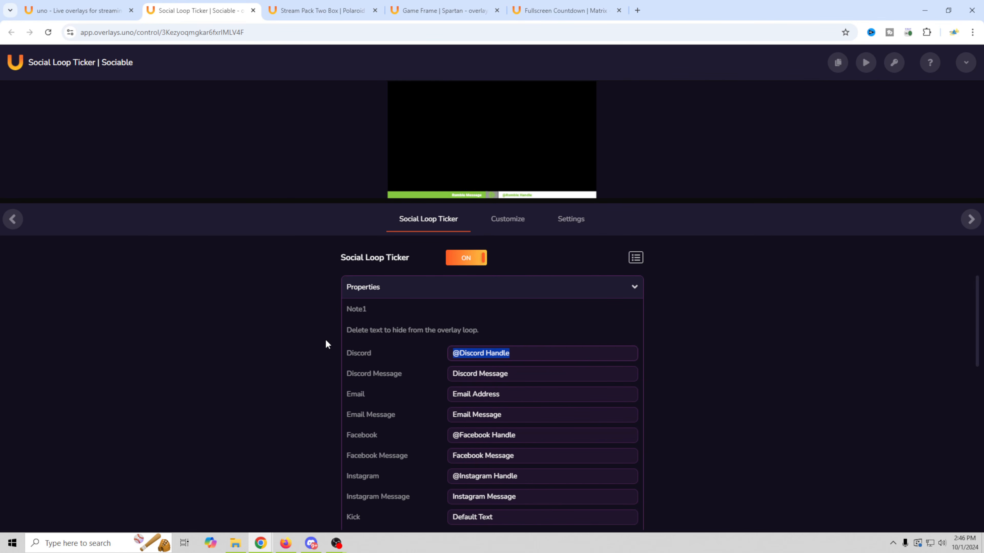
pyautogui.press('BackSpace')
pyautogui.moveTo(525, 378); pyautogui.dragTo(390, 374)
pyautogui.press('BackSpace')
pyautogui.moveTo(518, 393); pyautogui.dragTo(375, 395)
pyautogui.press('BackSpace')
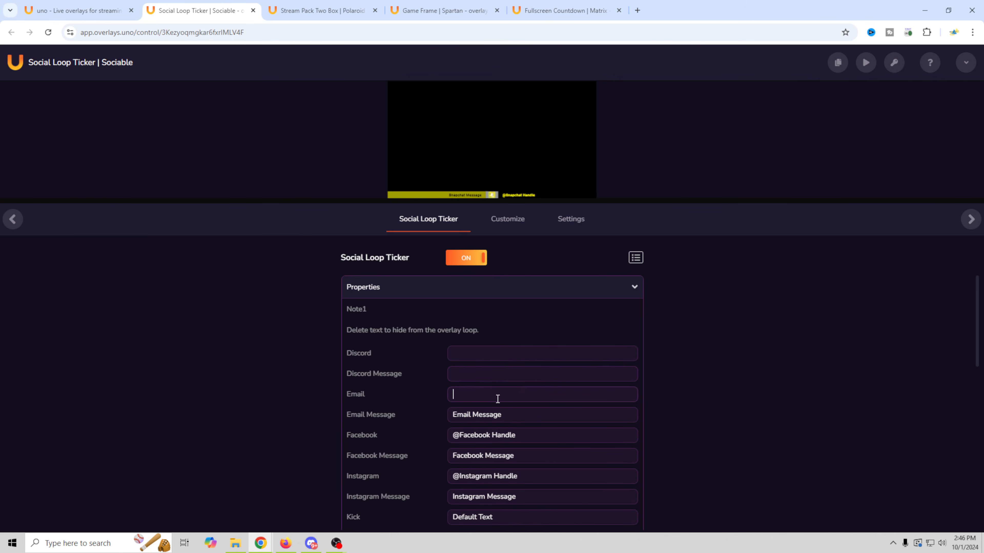
pyautogui.moveTo(512, 413); pyautogui.dragTo(354, 406)
pyautogui.press('BackSpace')
# - Replace the Facebook and Instagram placeholder handles with the user's handles
pyautogui.moveTo(540, 438); pyautogui.dragTo(344, 413)
pyautogui.write('@feyrerm')
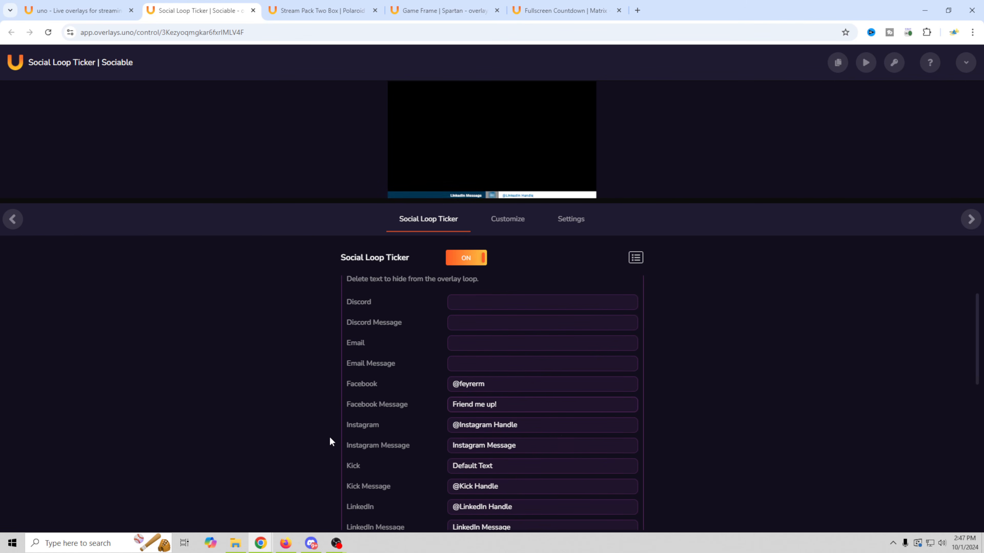
pyautogui.moveTo(551, 424); pyautogui.dragTo(407, 413)
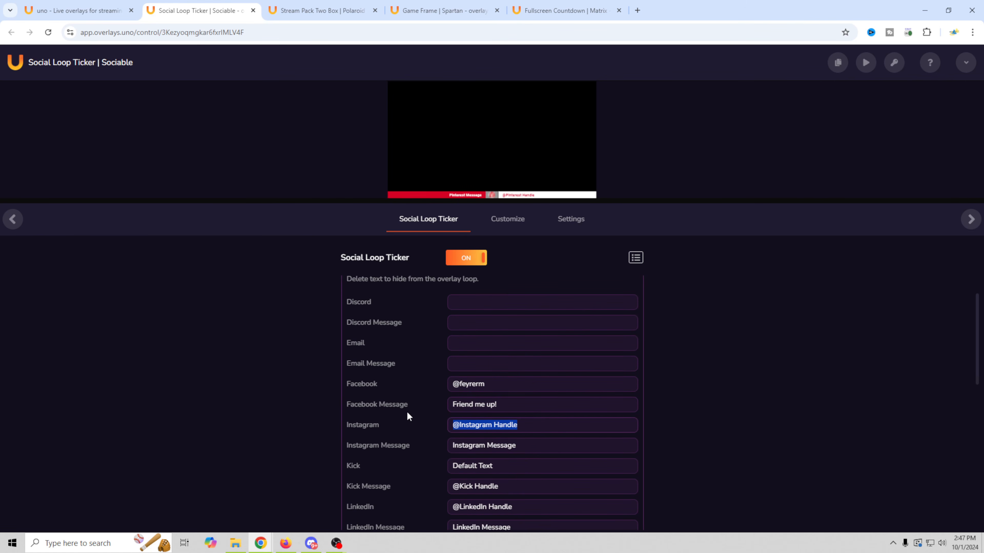
pyautogui.write('@fe')
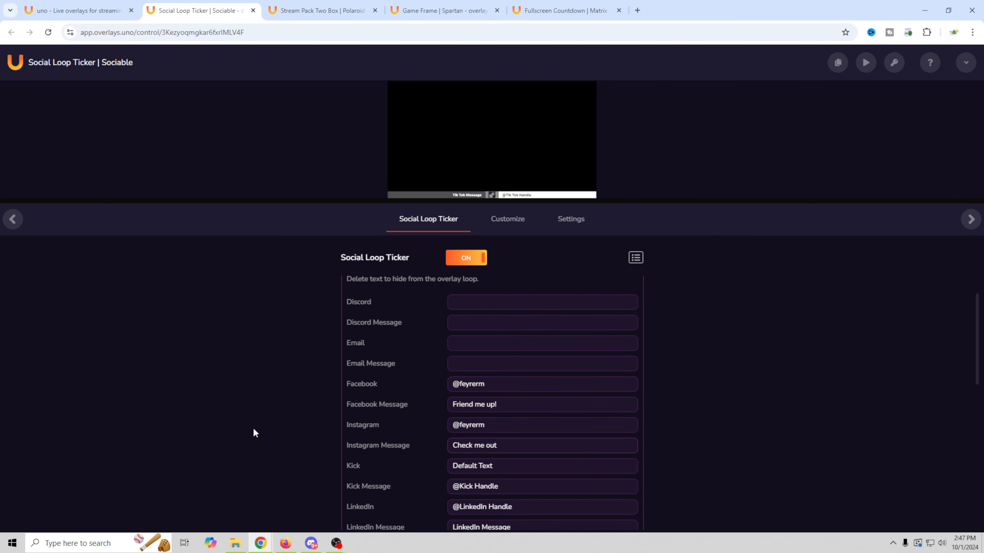
# - Clear the Kick, LinkedIn and Pinterest handle and message placeholders
pyautogui.scroll(-1, 254, 433)
pyautogui.moveTo(486, 411); pyautogui.dragTo(376, 393)
pyautogui.press('BackSpace')
pyautogui.moveTo(523, 435); pyautogui.dragTo(222, 416)
pyautogui.press('BackSpace')
pyautogui.scroll(-1, 542, 442)
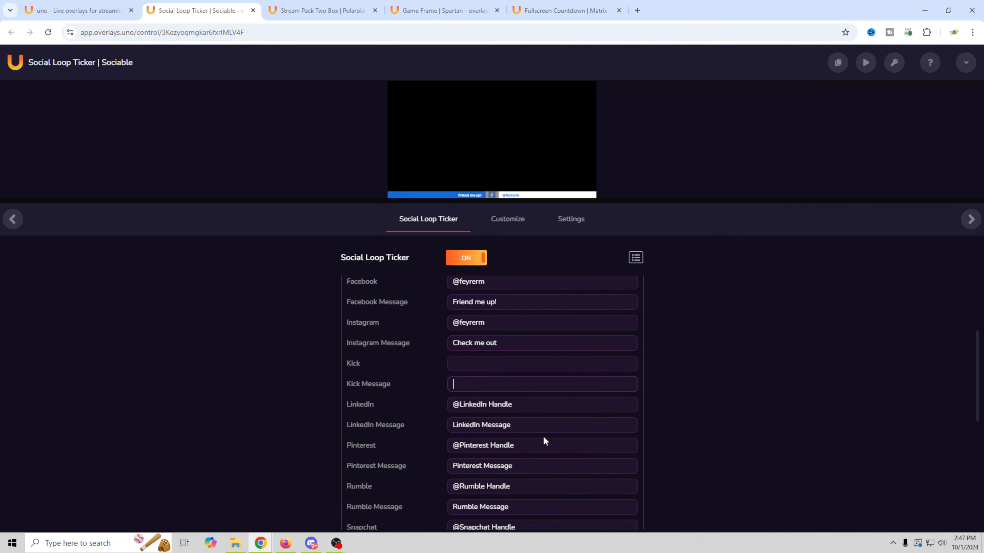
pyautogui.moveTo(532, 407); pyautogui.dragTo(280, 399)
pyautogui.press('BackSpace')
pyautogui.moveTo(543, 425); pyautogui.dragTo(206, 416)
pyautogui.press('BackSpace')
pyautogui.moveTo(520, 449); pyautogui.dragTo(231, 438)
pyautogui.press('BackSpace')
pyautogui.moveTo(503, 467); pyautogui.dragTo(189, 448)
pyautogui.press('BackSpace')
# - Clear the Snapchat and Custom fields and paste the user's handle into X
pyautogui.scroll(-3, 506, 393)
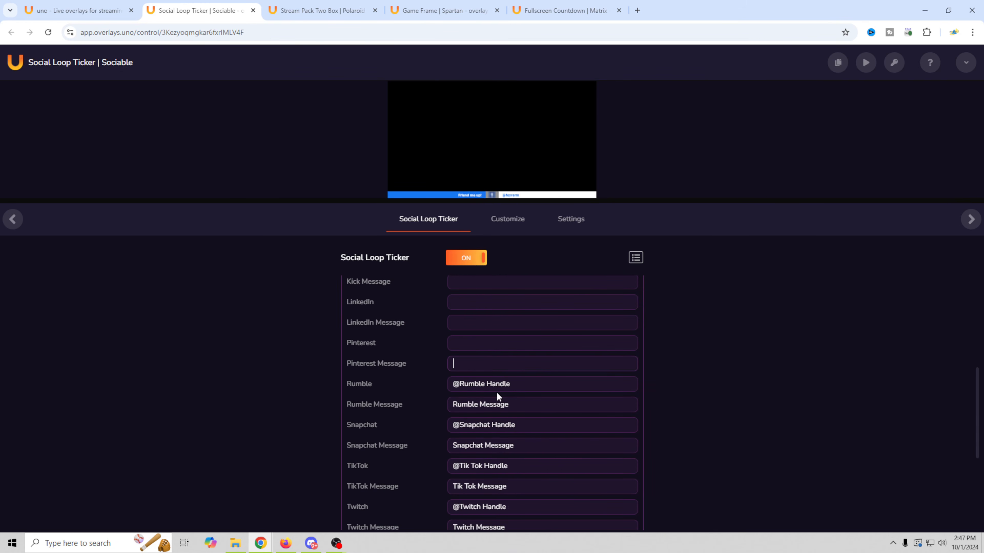
pyautogui.tripleClick(530, 427)
pyautogui.press('BackSpace')
pyautogui.moveTo(536, 450); pyautogui.dragTo(342, 444)
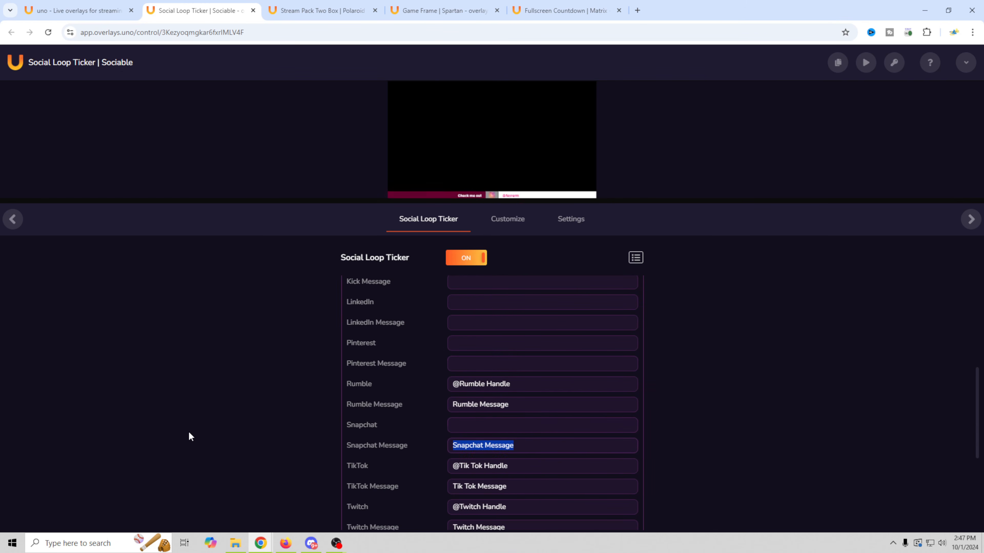
pyautogui.press('BackSpace')
pyautogui.scroll(-3, 120, 436)
pyautogui.scroll(-2, 119, 434)
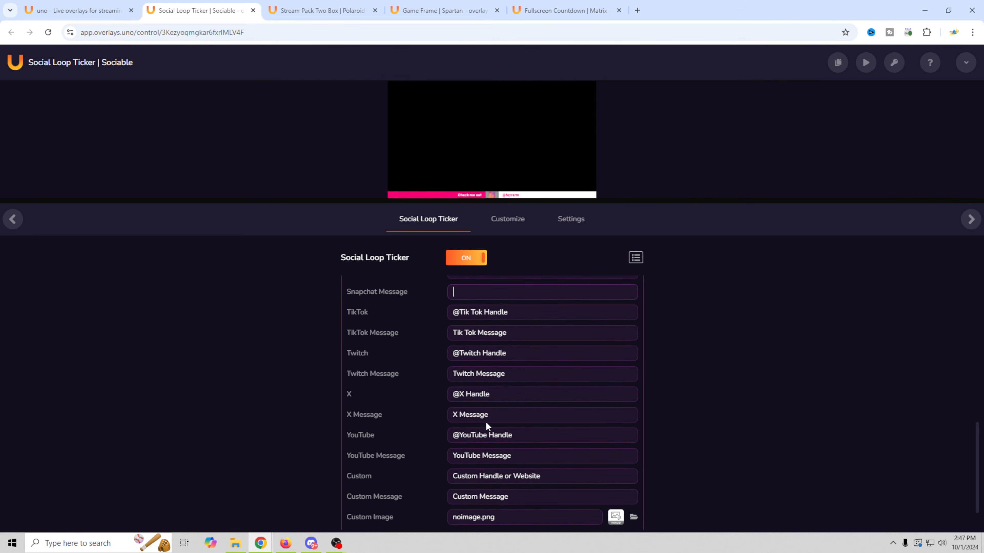
pyautogui.tripleClick(500, 395)
pyautogui.write('@feyrerm')
pyautogui.scroll(-2, 453, 413)
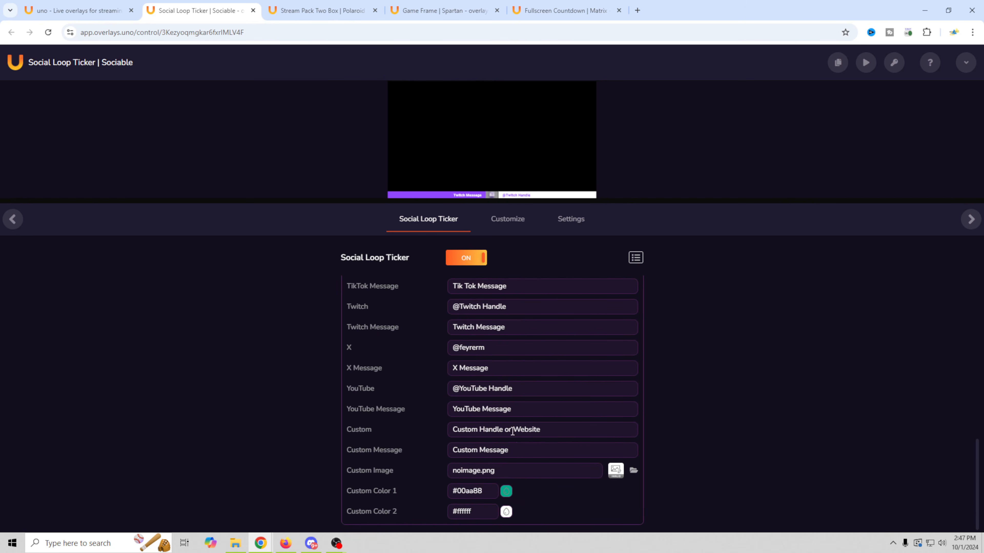
pyautogui.moveTo(560, 429); pyautogui.dragTo(358, 431)
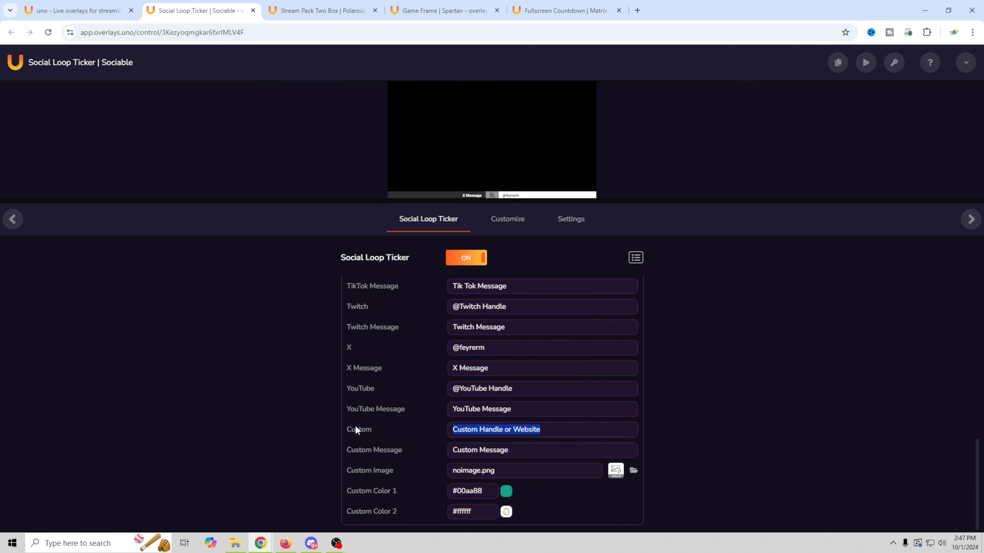
pyautogui.press('BackSpace')
pyautogui.scroll(-1, 186, 432)
pyautogui.scroll(3, 186, 432)
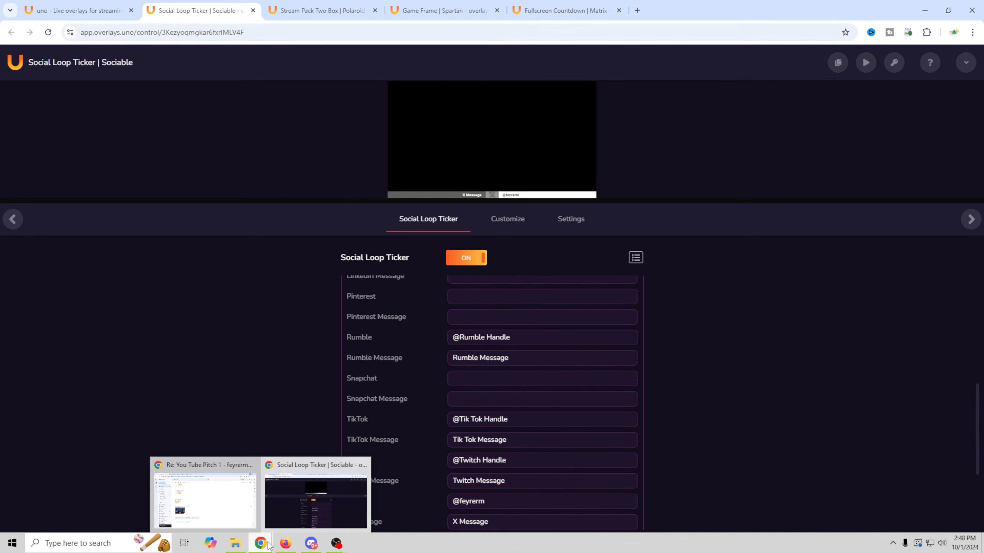
# - Back in OBS, start adding a Video Capture Device from the Sources list
pyautogui.moveTo(337, 543)
pyautogui.click(306, 511)
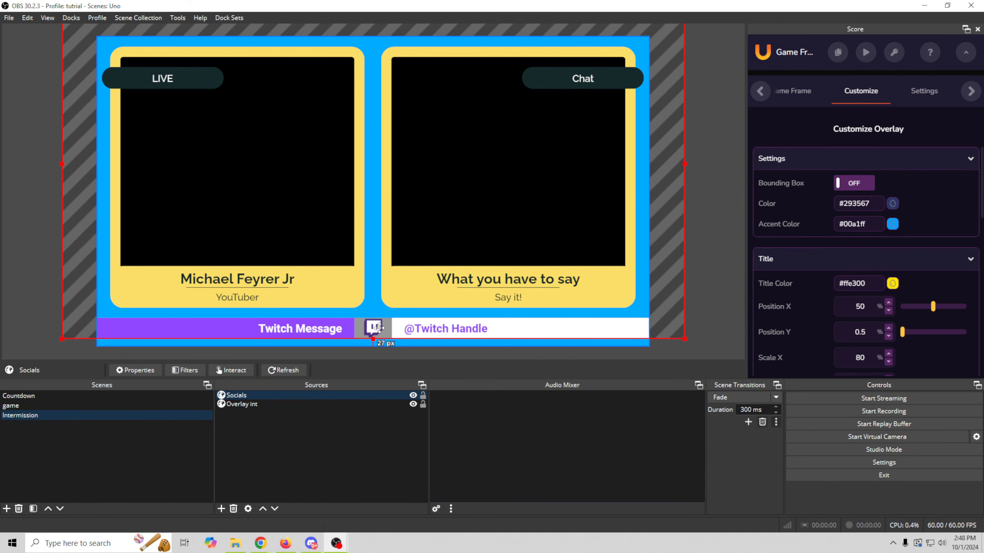
pyautogui.click(221, 509)
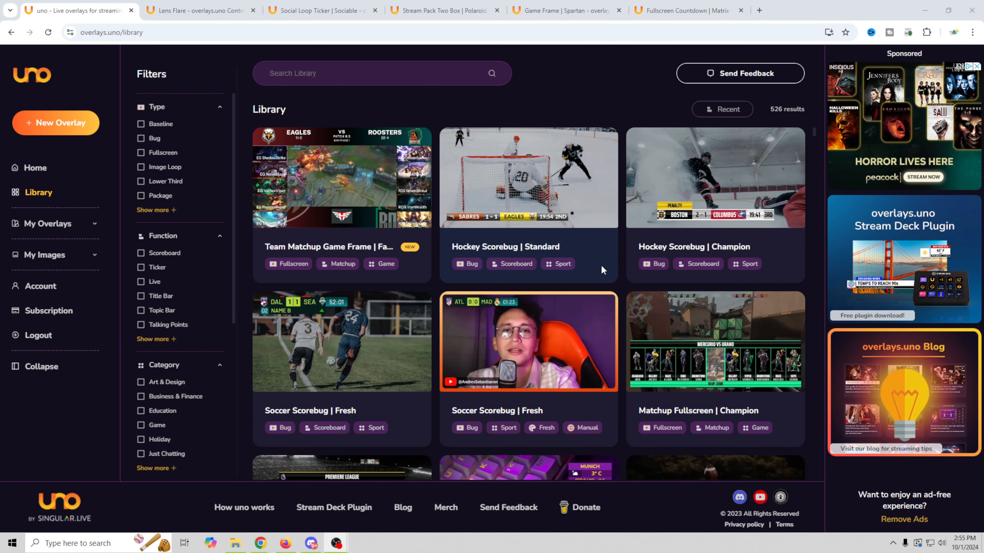
# - Filter the library to Lower Third and add Lower Third 1 | The Wizard to My Overlays
pyautogui.scroll(-10, 601, 269)
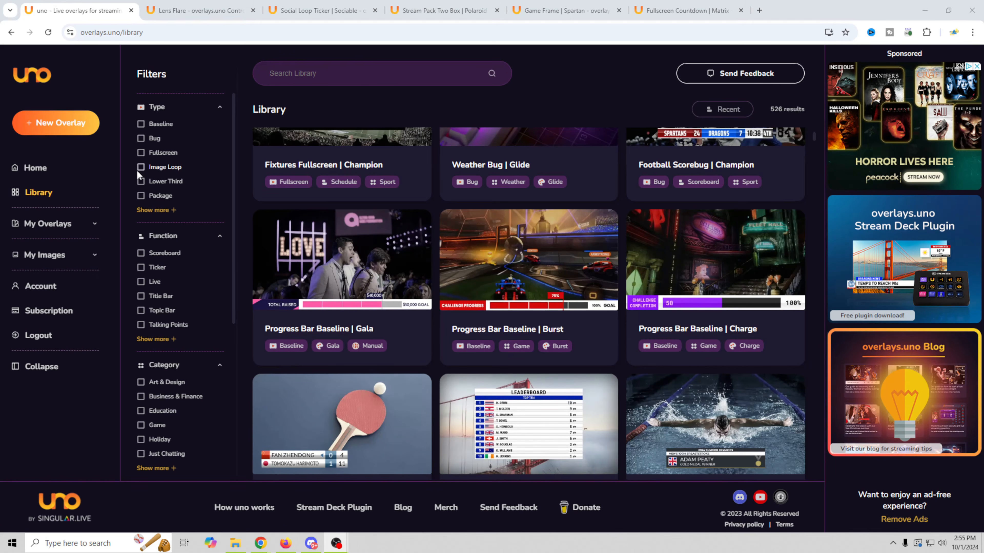
pyautogui.click(141, 181)
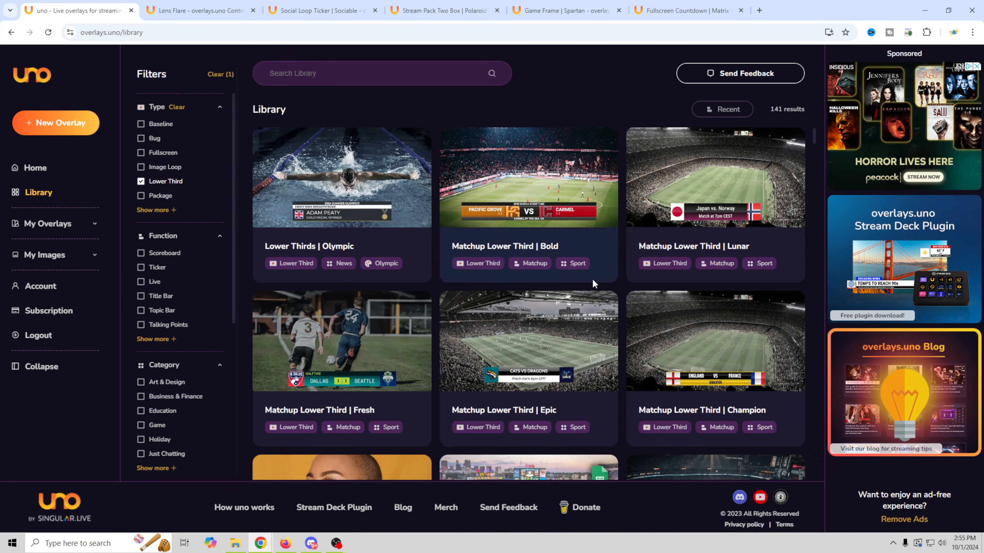
pyautogui.scroll(-5, 591, 279)
pyautogui.scroll(-20, 592, 283)
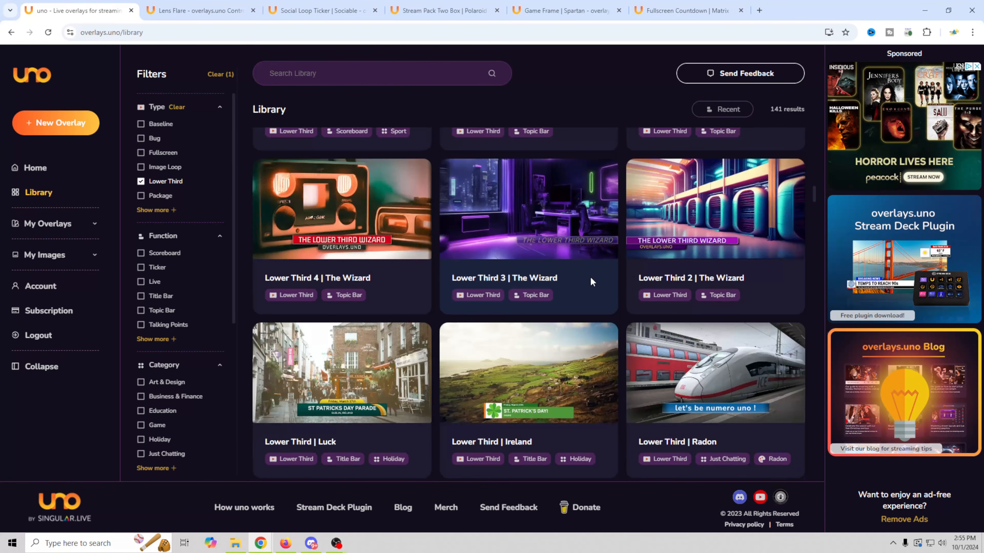
pyautogui.scroll(-15, 590, 279)
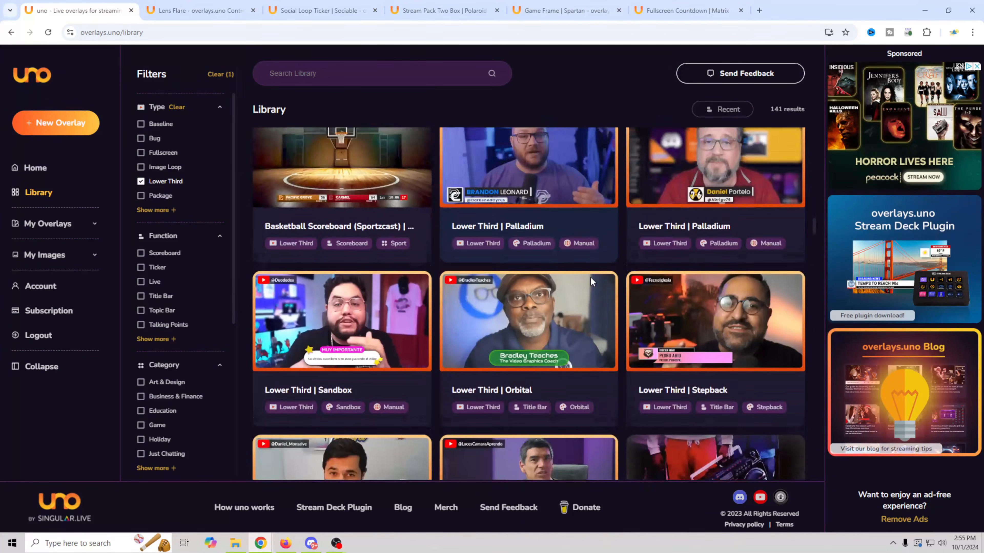
pyautogui.scroll(-12, 590, 279)
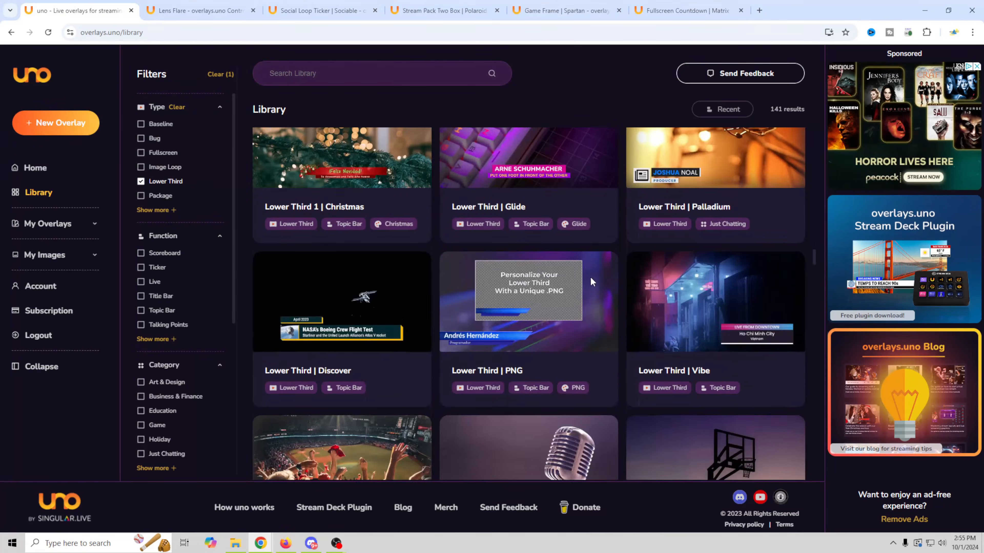
pyautogui.scroll(-18, 590, 277)
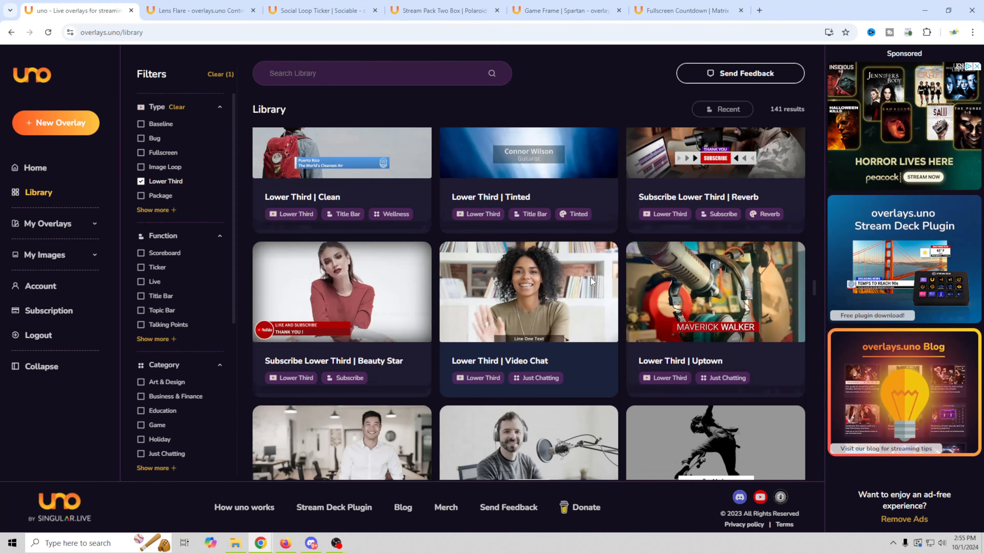
pyautogui.scroll(-15, 590, 276)
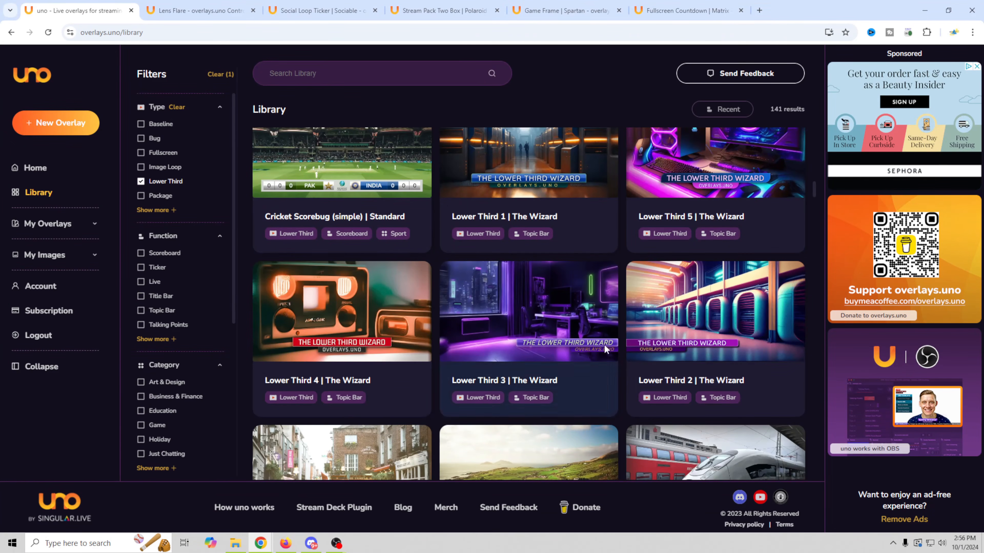
pyautogui.scroll(-2, 517, 365)
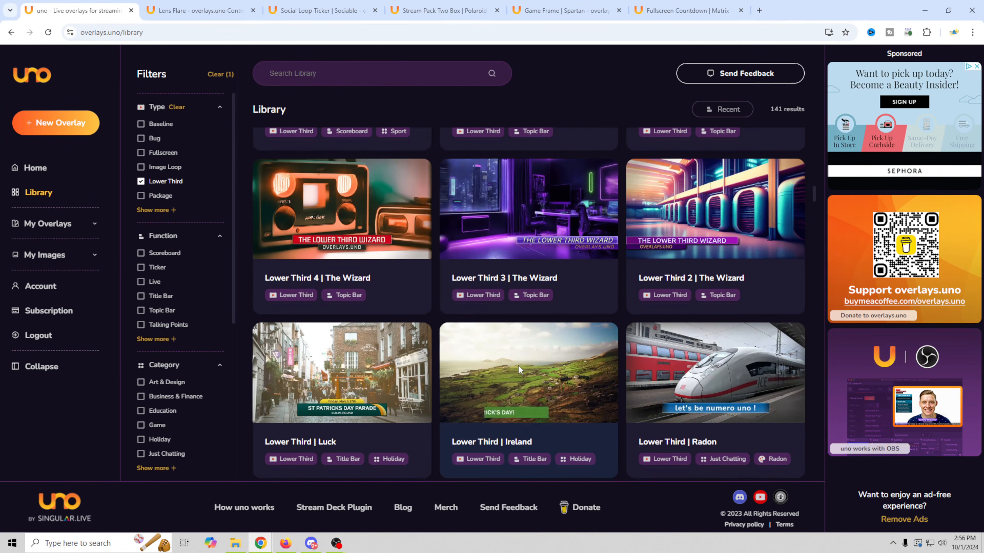
pyautogui.scroll(5, 518, 365)
pyautogui.click(516, 264)
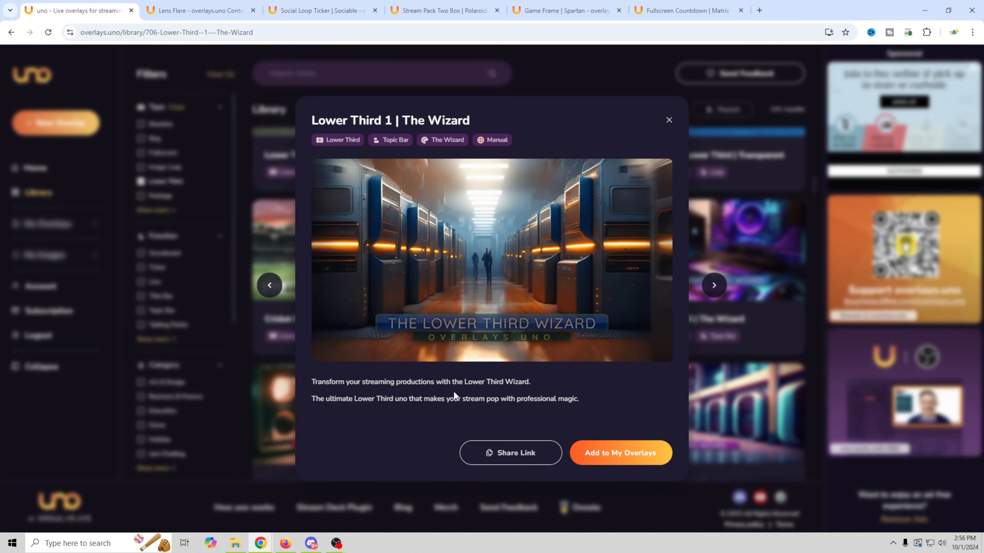
pyautogui.click(628, 454)
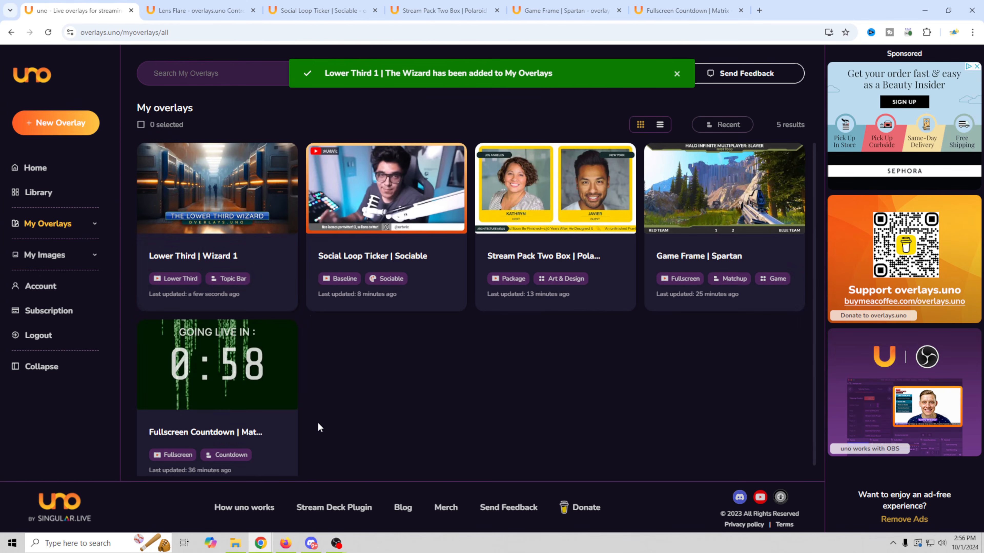
# - On the Wizard control page, set the title to 'Be Right Backk' and subtitle to 'SOON?'
pyautogui.click(228, 196)
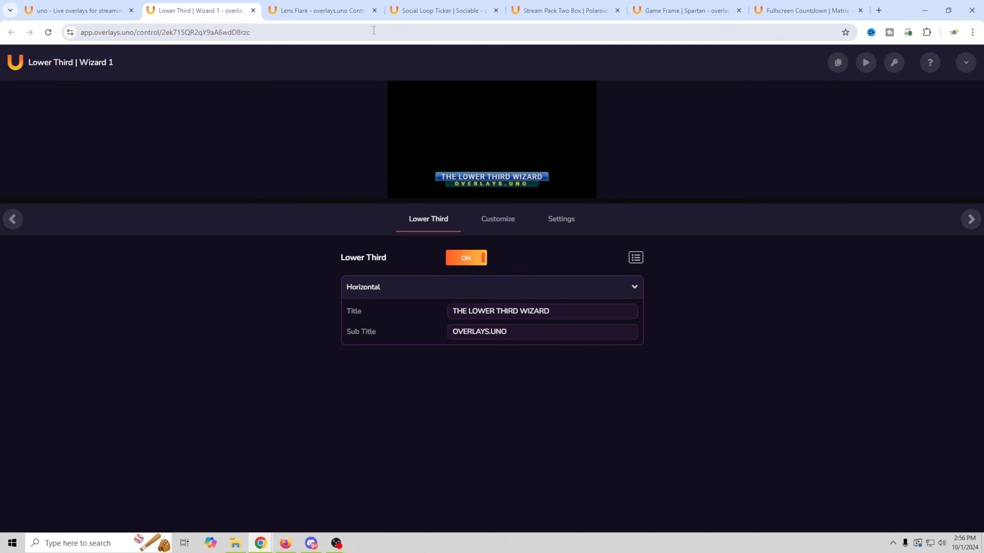
pyautogui.click(374, 11)
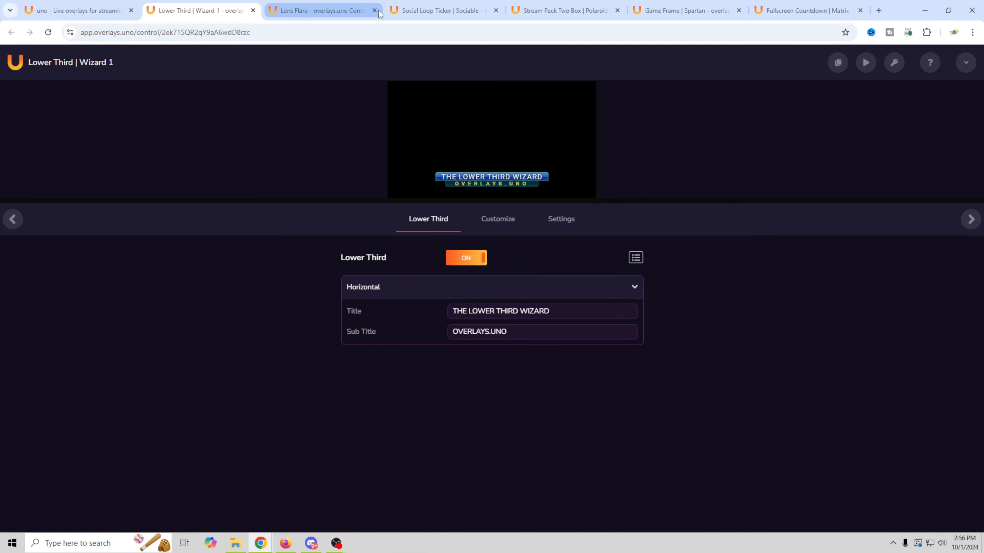
pyautogui.moveTo(560, 310); pyautogui.dragTo(385, 311)
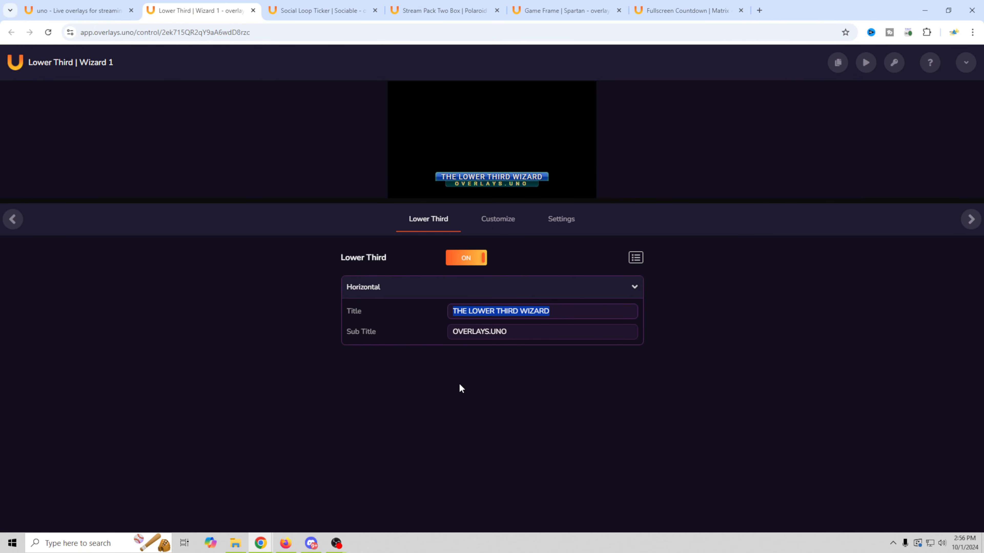
pyautogui.write('Be Right Backk')
pyautogui.press('Tab')
pyautogui.write('SOON?')
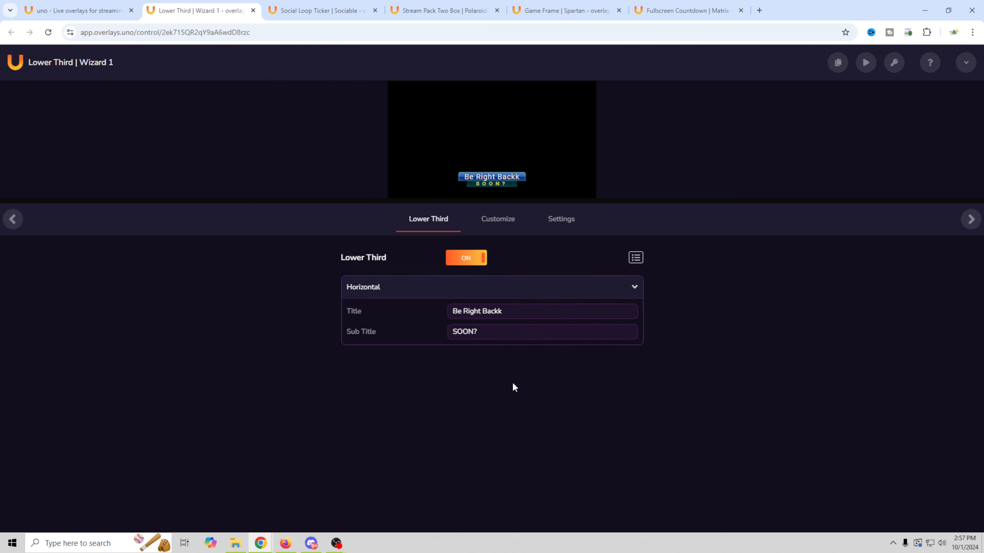
# - Toggle the Lower Third display switch and open the customization options
pyautogui.click(463, 262)
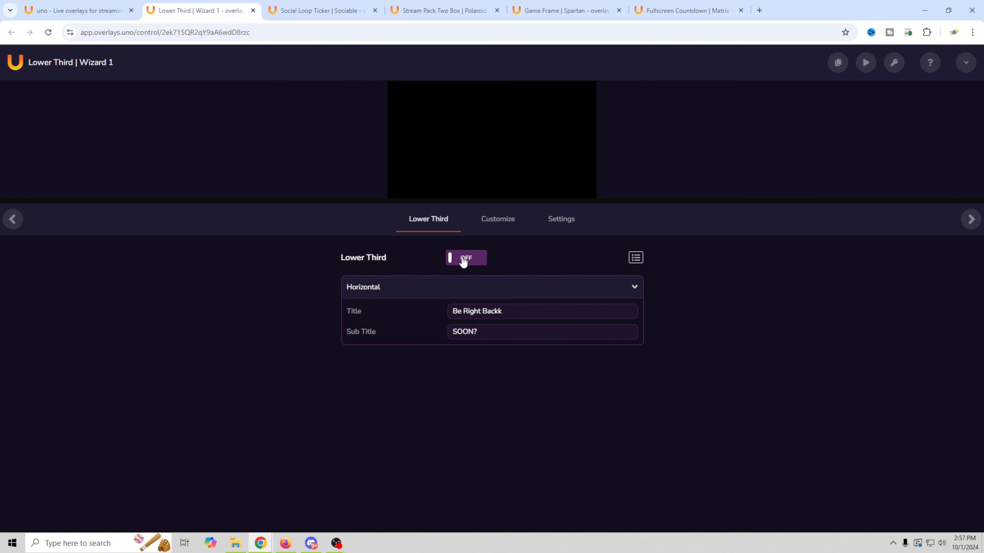
pyautogui.click(463, 261)
pyautogui.click(463, 262)
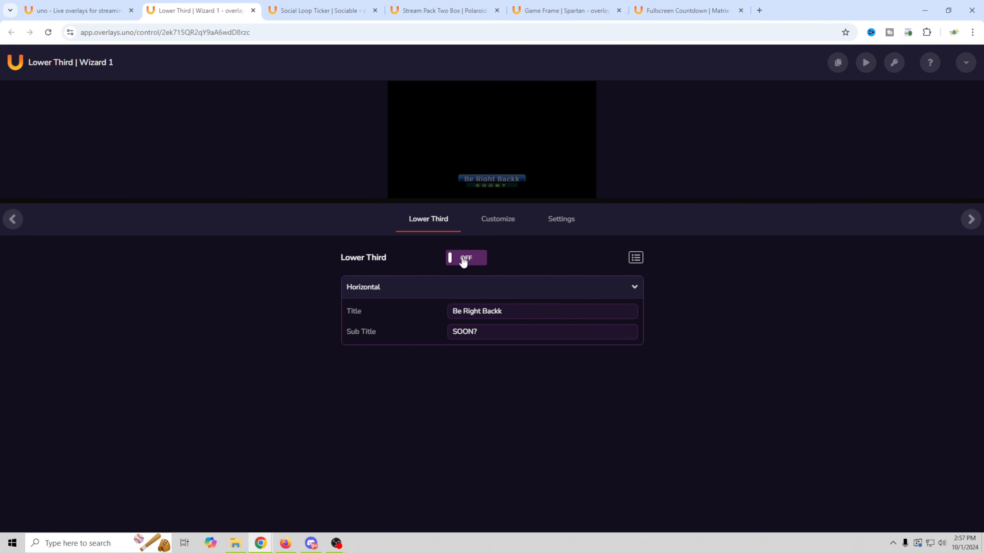
pyautogui.click(505, 223)
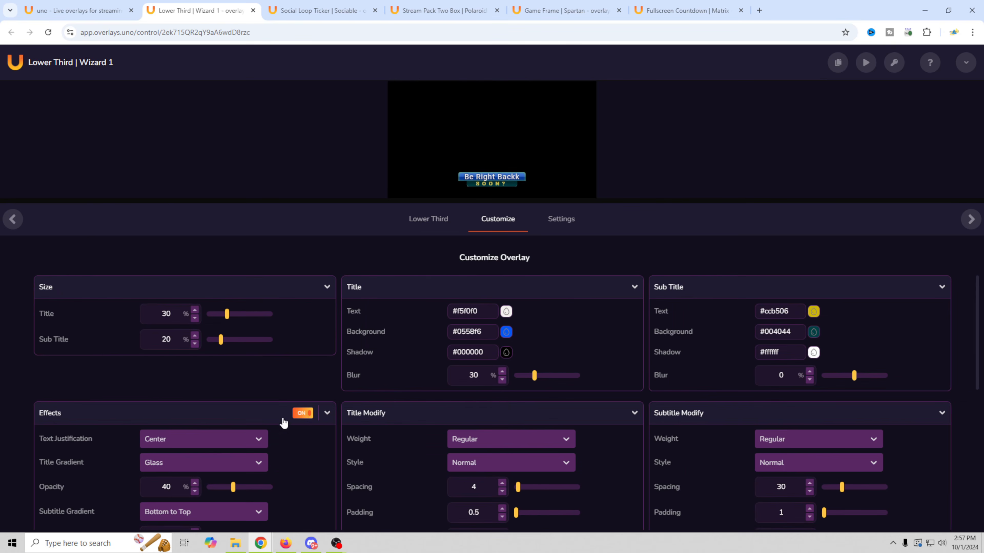
pyautogui.scroll(-3, 630, 400)
pyautogui.scroll(1, 629, 401)
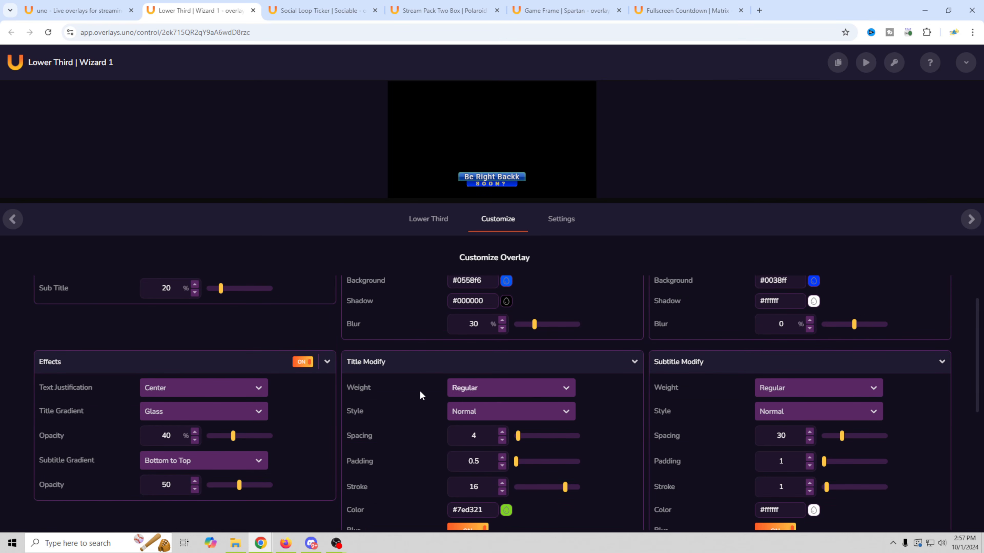
pyautogui.scroll(-5, 399, 398)
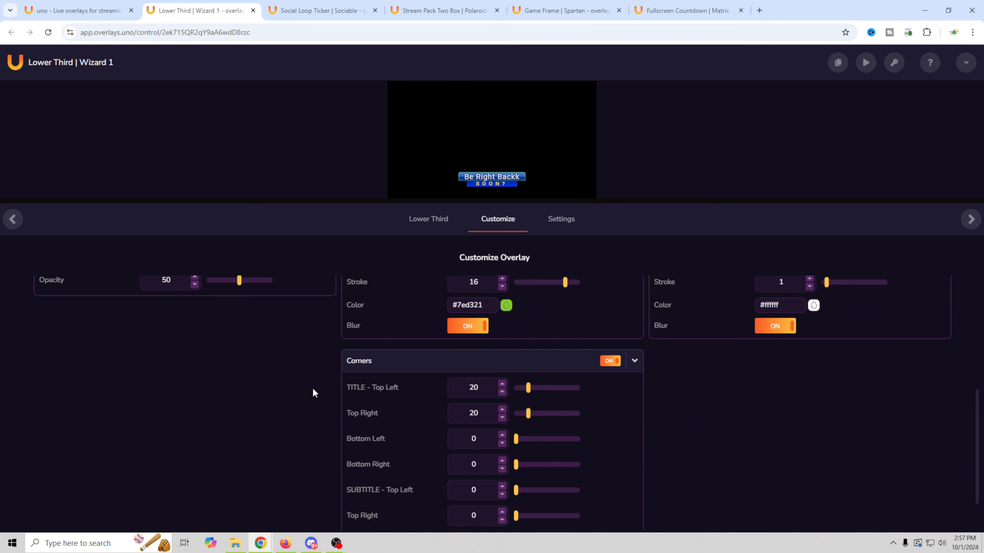
pyautogui.scroll(-1, 309, 387)
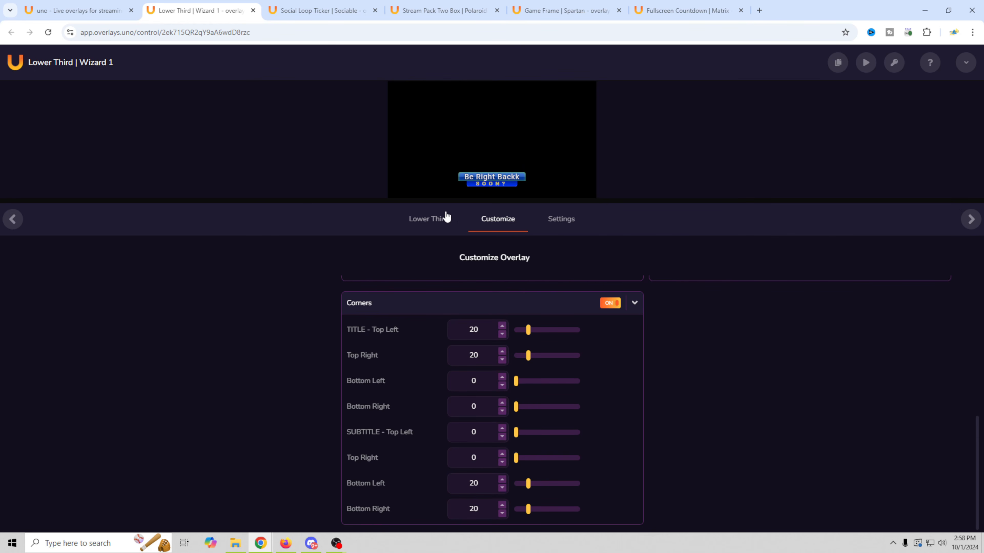
pyautogui.click(430, 223)
pyautogui.click(467, 260)
pyautogui.click(468, 260)
pyautogui.click(569, 224)
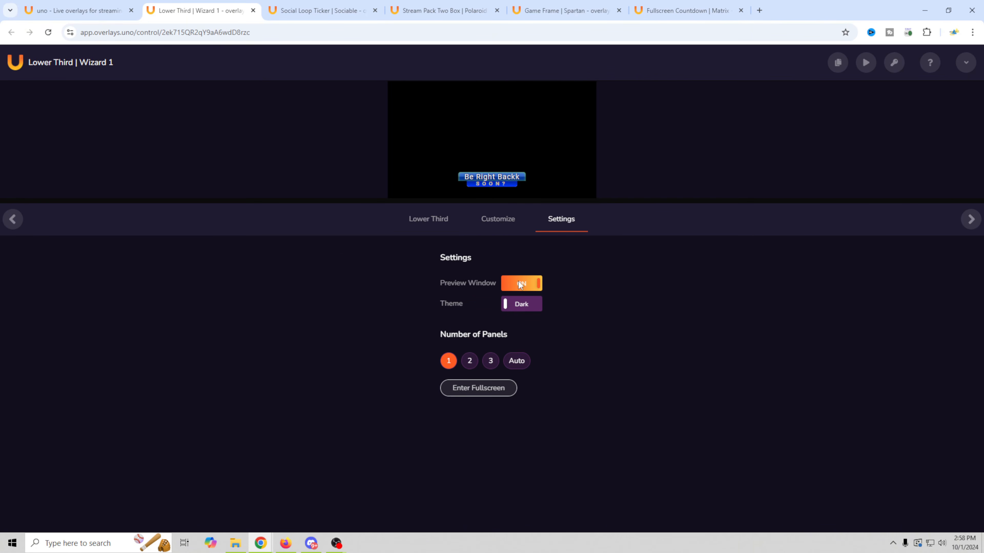
pyautogui.click(427, 226)
# - Bring OBS Studio forward and add a new scene named BRB
pyautogui.moveTo(336, 543)
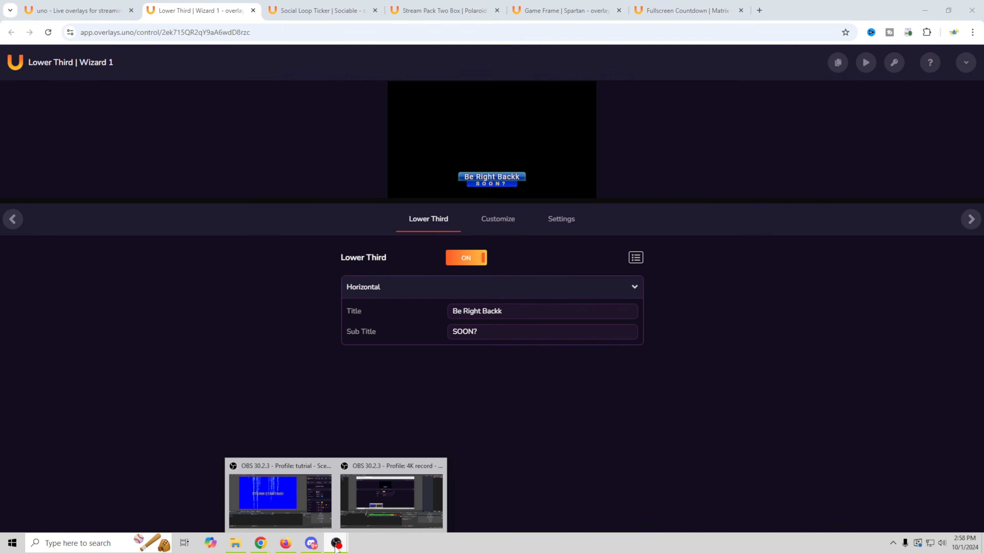
pyautogui.click(384, 503)
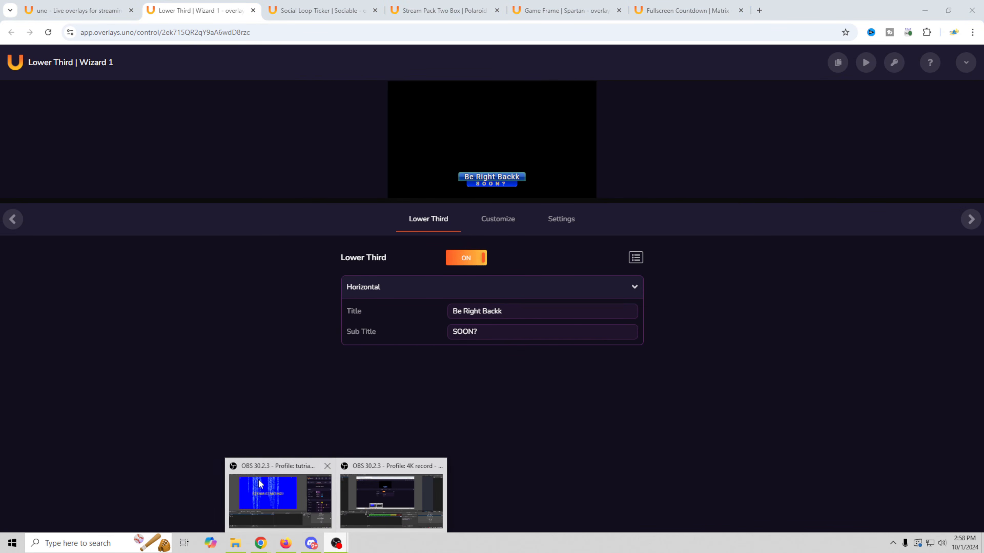
pyautogui.click(262, 485)
pyautogui.click(6, 509)
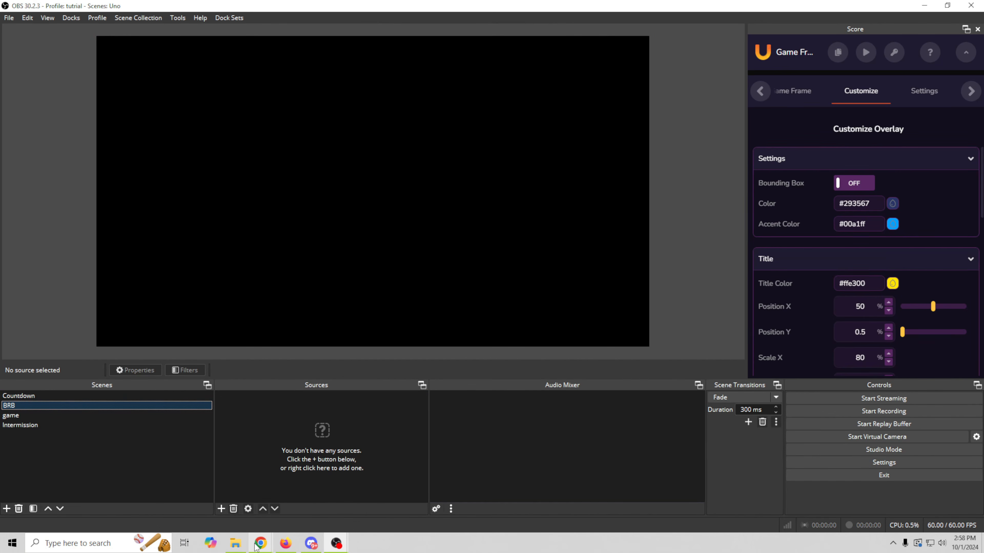
# - Drag the overlays.uno output URL into the BRB scene and confirm it as a browser source
pyautogui.moveTo(259, 544)
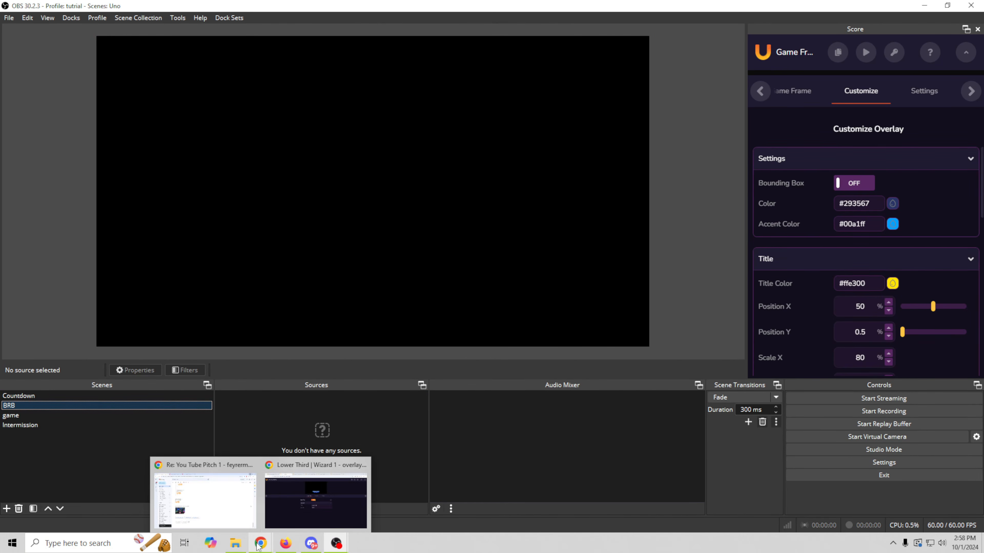
pyautogui.click(315, 490)
pyautogui.doubleClick(754, 17)
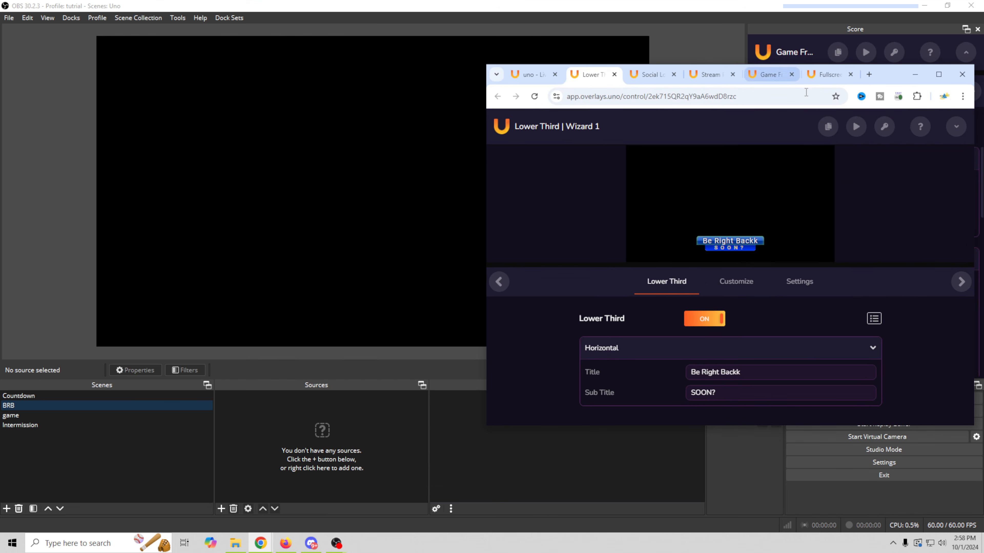
pyautogui.moveTo(826, 127); pyautogui.dragTo(251, 160)
pyautogui.press('Return')
# - Rename the source to BRB Scene and enlarge the Be Right Back lower third on the canvas
pyautogui.click(235, 396)
pyautogui.rightClick(239, 395)
pyautogui.moveTo(650, 191); pyautogui.dragTo(827, 173)
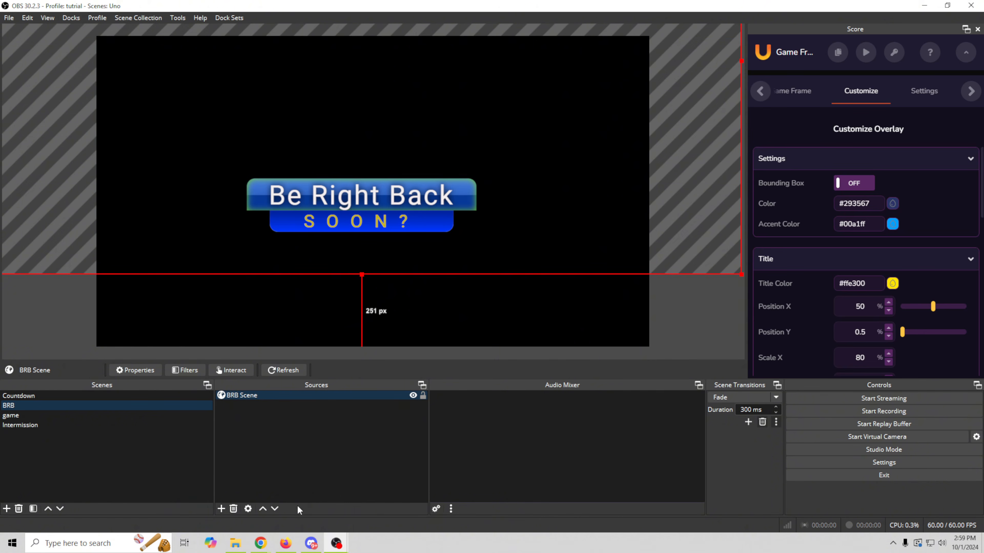
pyautogui.click(258, 544)
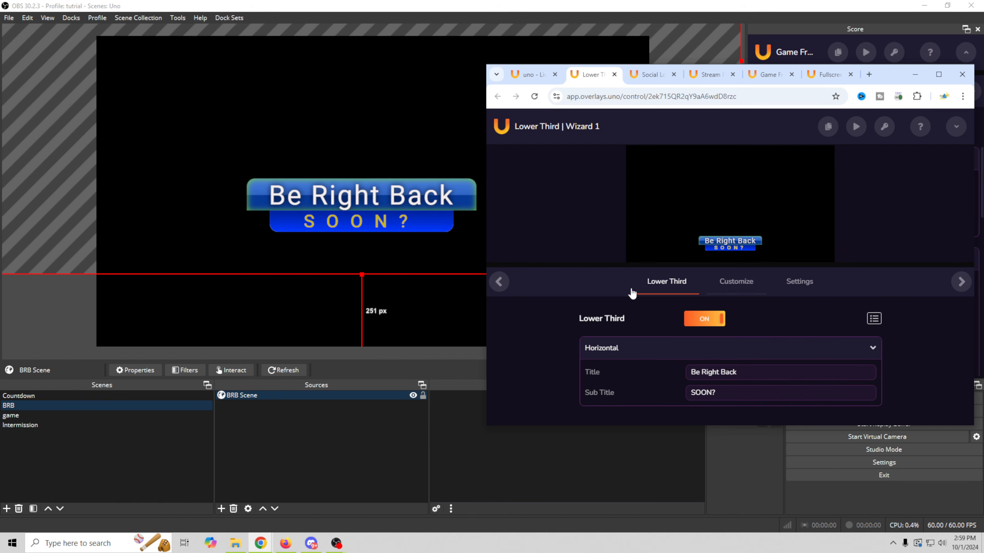
# - Toggle the lower third off and on, then review its customization and display settings full-screen
pyautogui.click(705, 320)
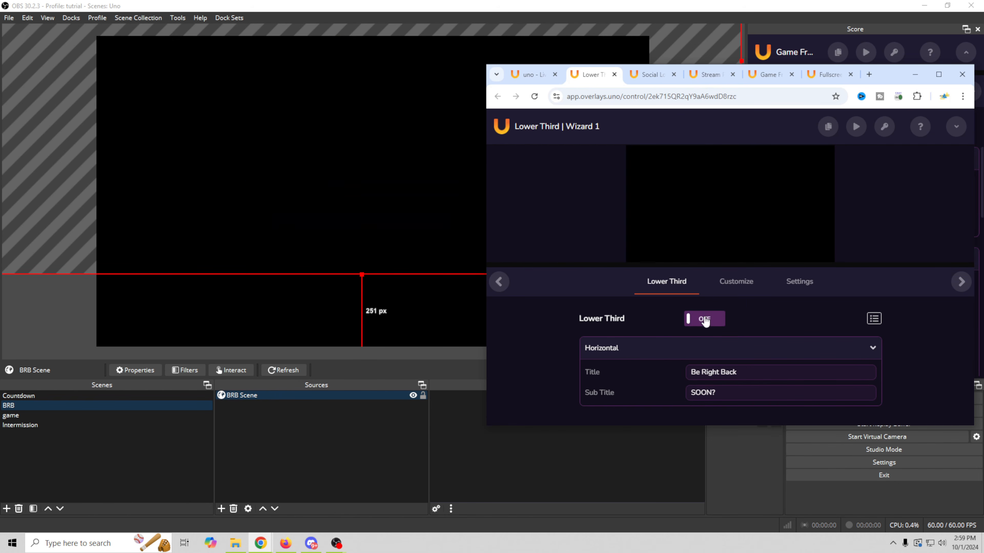
pyautogui.click(705, 320)
pyautogui.click(734, 283)
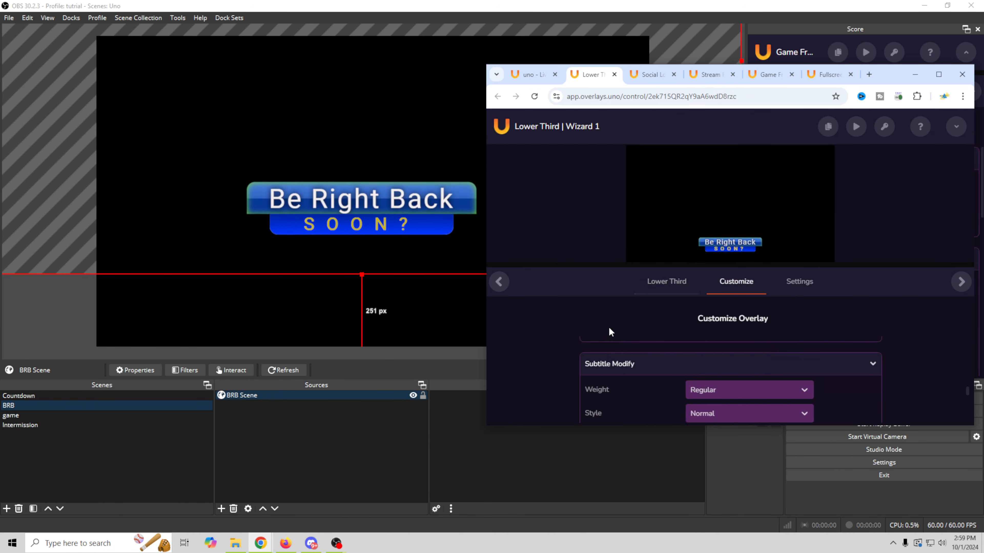
pyautogui.press('super+Up')
pyautogui.click(569, 227)
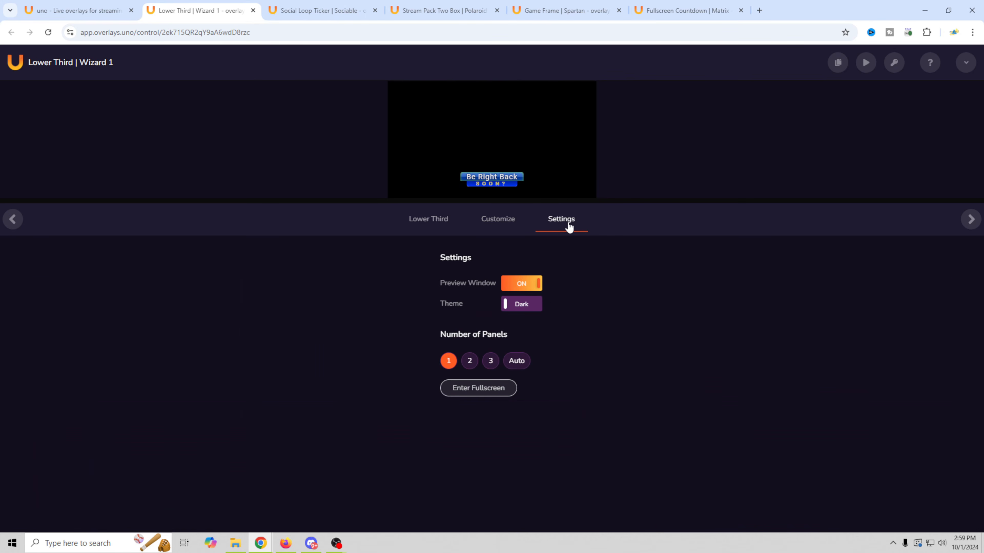
pyautogui.click(436, 227)
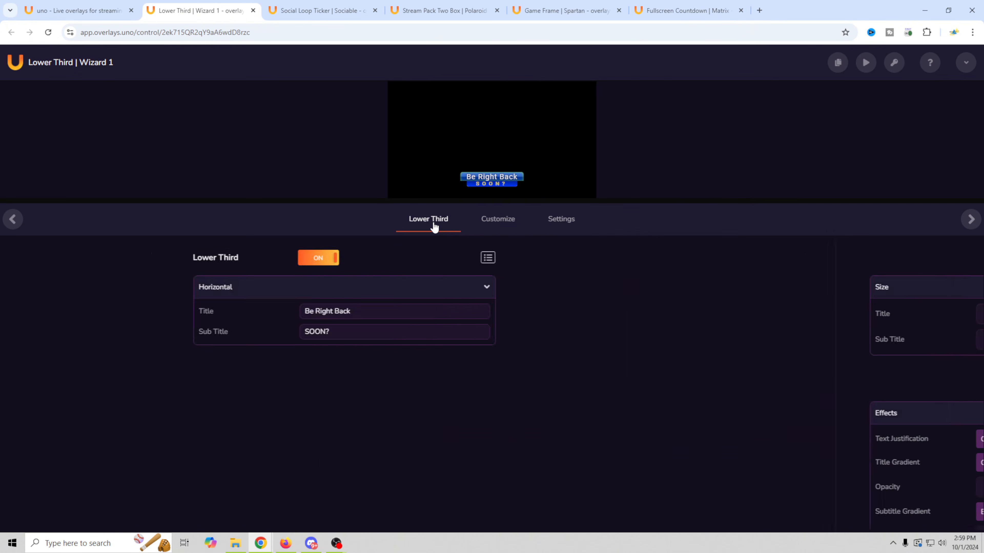
# - Toggle the Wizard lower third, then copy its Control URL to the clipboard
pyautogui.click(459, 260)
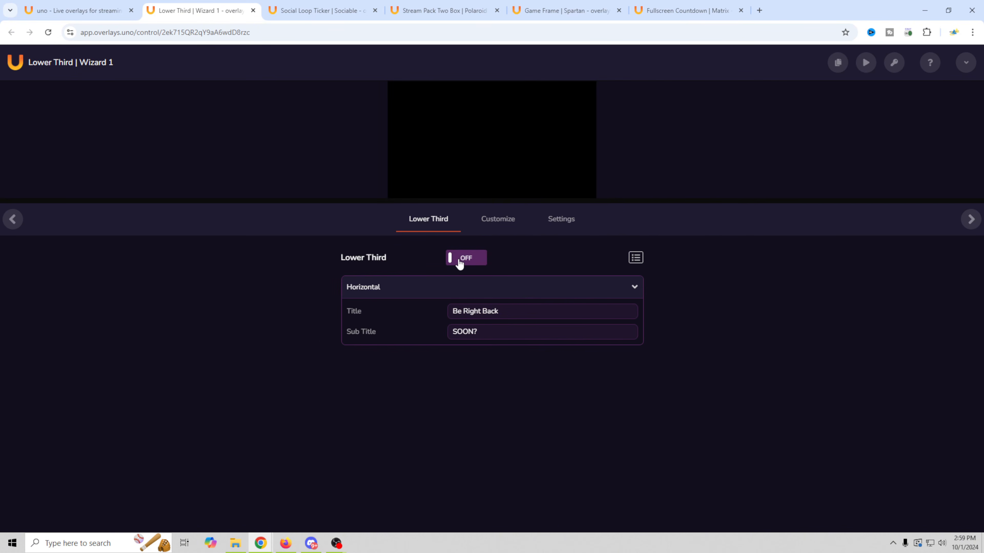
pyautogui.click(459, 260)
pyautogui.click(460, 261)
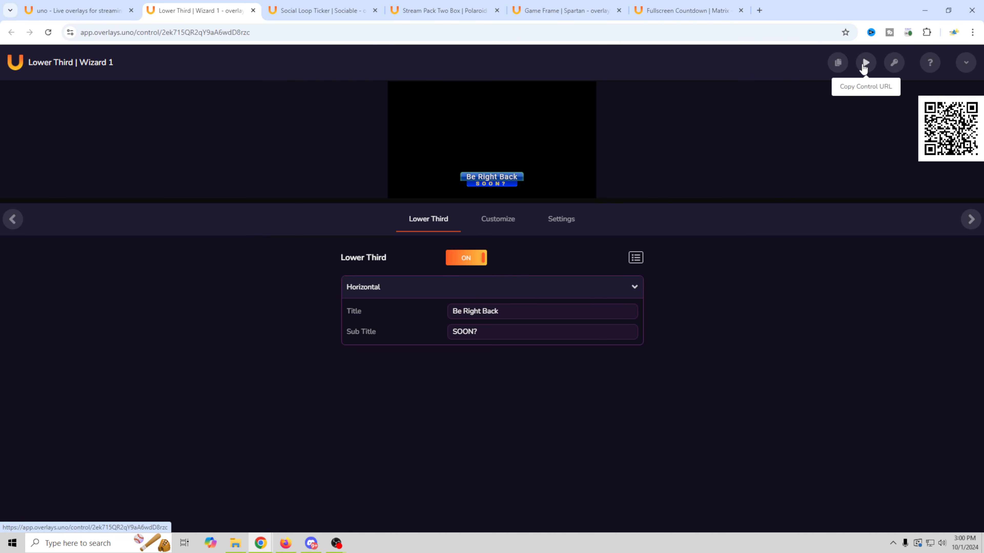
pyautogui.click(864, 64)
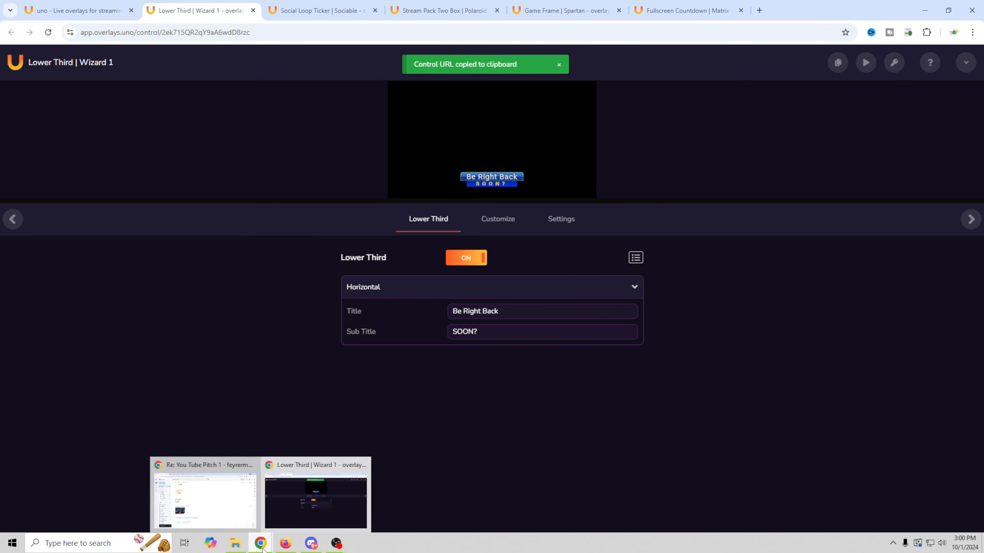
pyautogui.click(335, 543)
# - Add a 'brb' custom browser dock, test its lower third toggle, and raise the banner
pyautogui.click(71, 17)
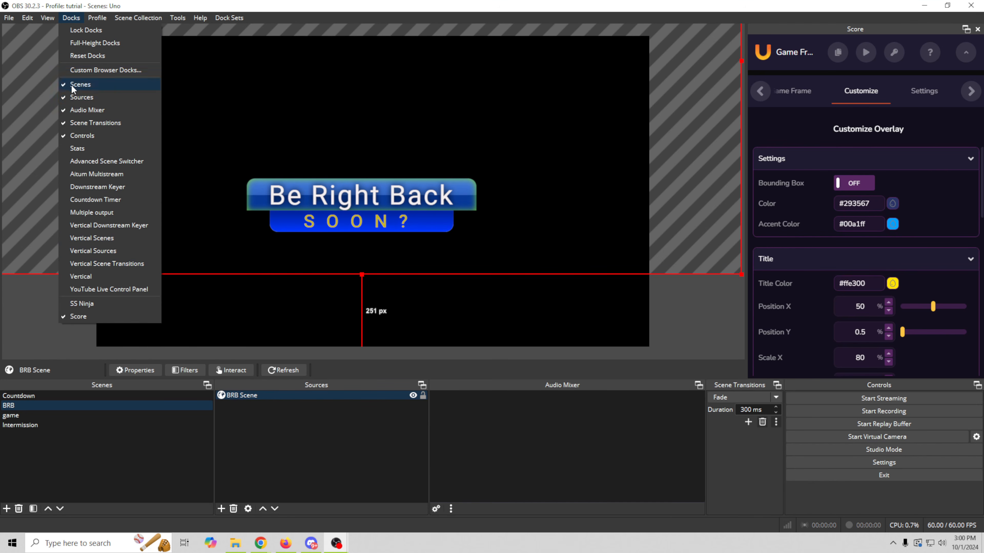
pyautogui.click(89, 69)
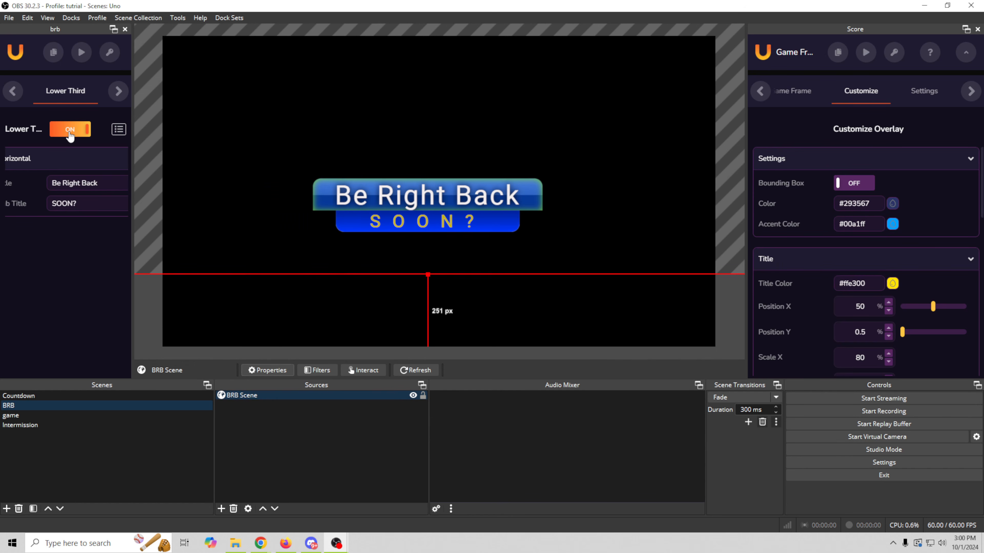
pyautogui.click(70, 129)
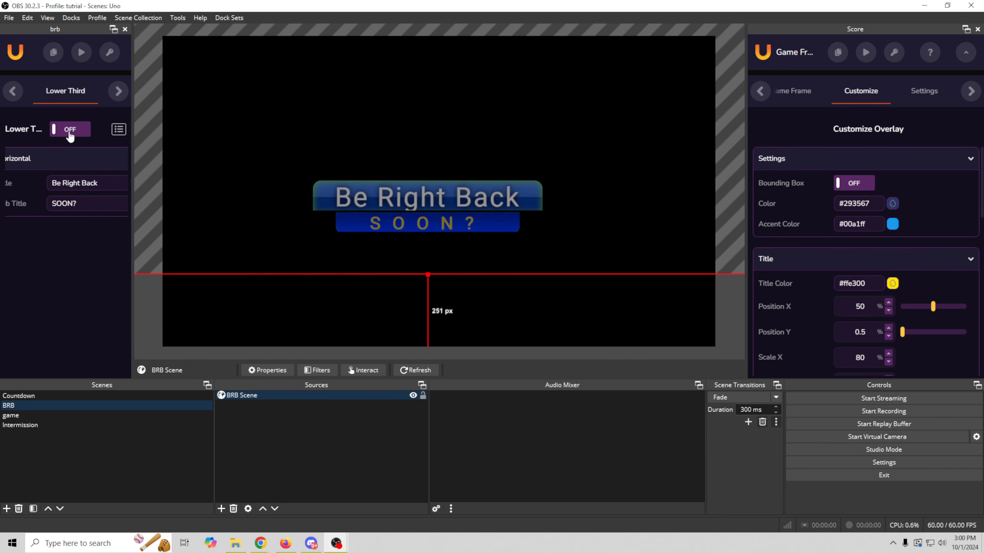
pyautogui.click(70, 130)
pyautogui.moveTo(401, 229); pyautogui.dragTo(415, 212)
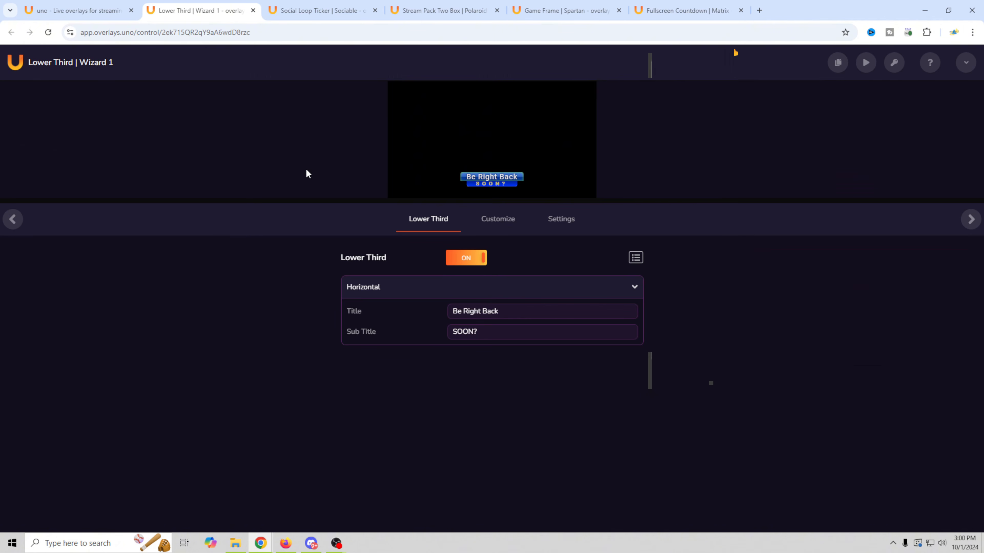
# - Filter the Library to Fullscreen and add Lens Flare Effect | 8mm to My Overlays
pyautogui.click(71, 11)
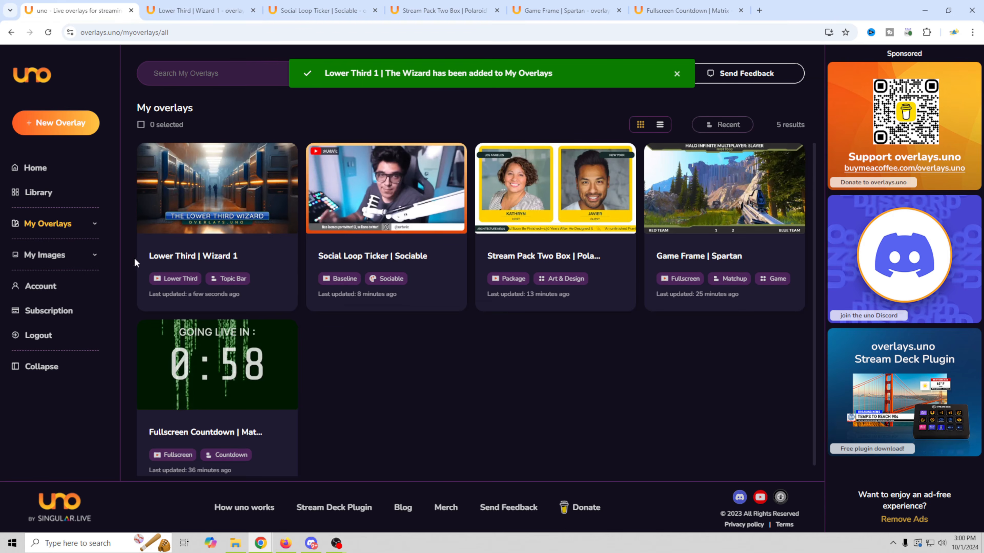
pyautogui.click(39, 192)
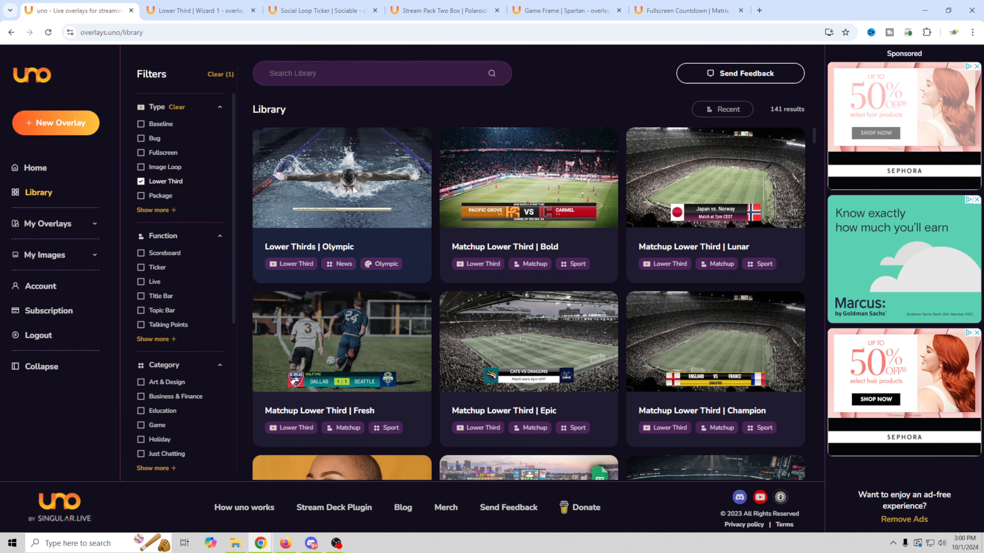
pyautogui.click(141, 153)
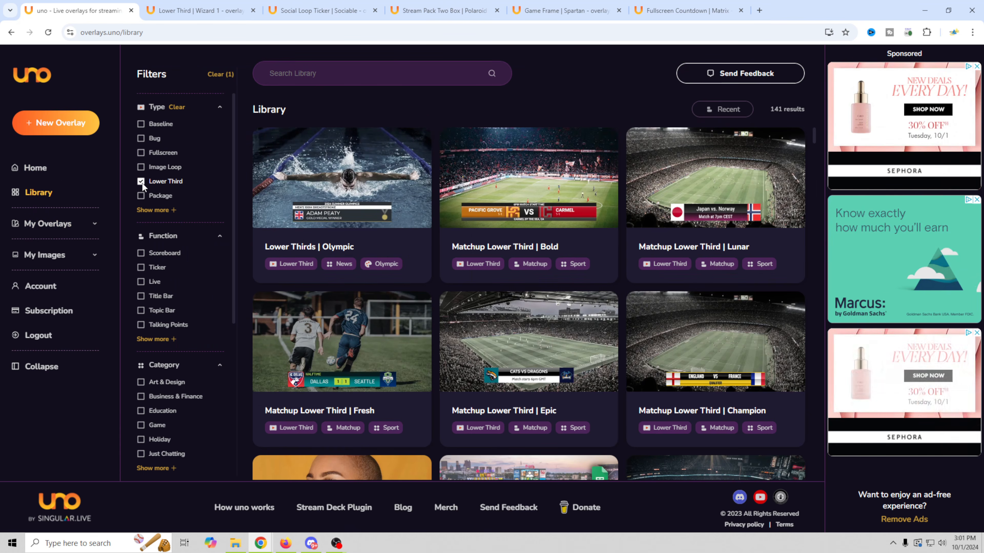
pyautogui.scroll(-8, 708, 281)
pyautogui.click(714, 274)
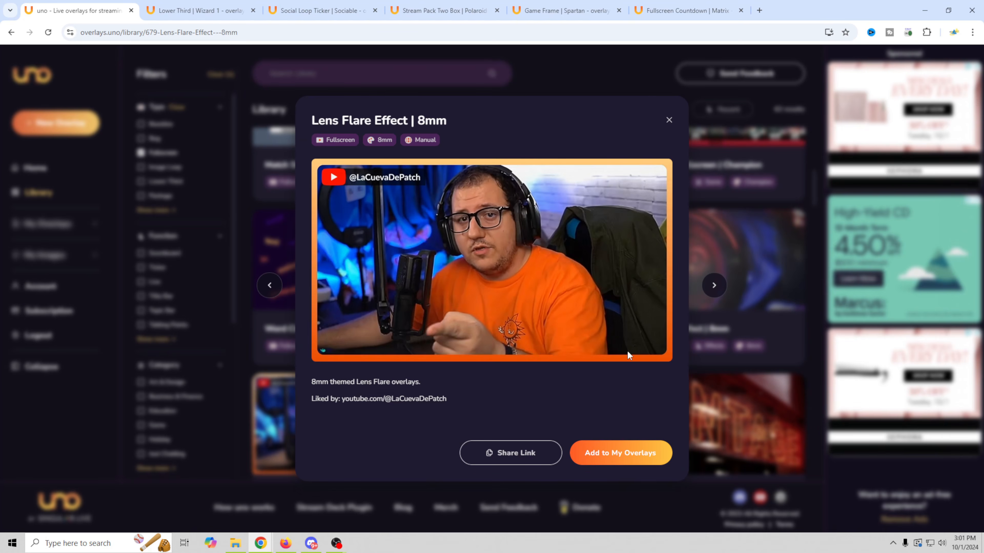
pyautogui.click(618, 453)
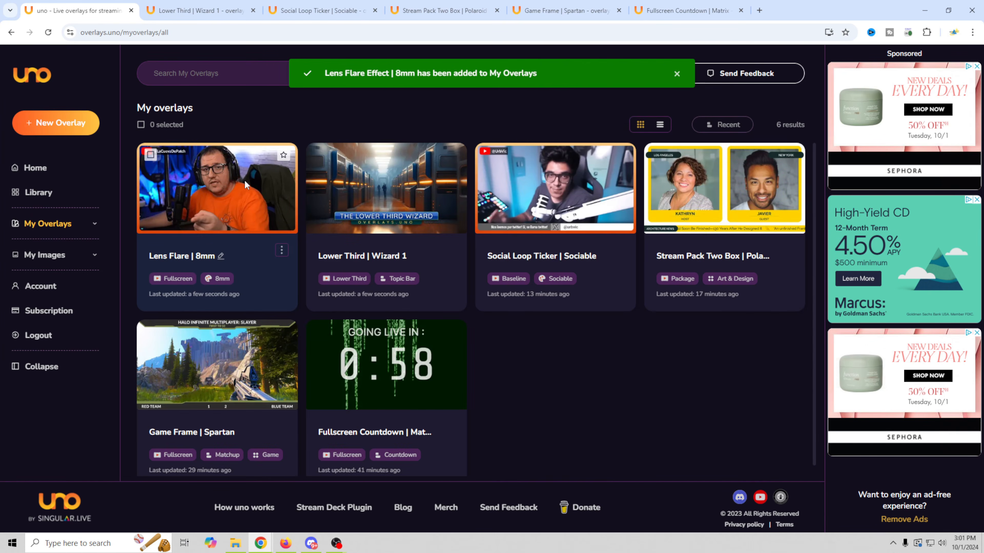
# - Open the Lens Flare | 8mm control page's Customize settings with the browser beside OBS
pyautogui.click(222, 210)
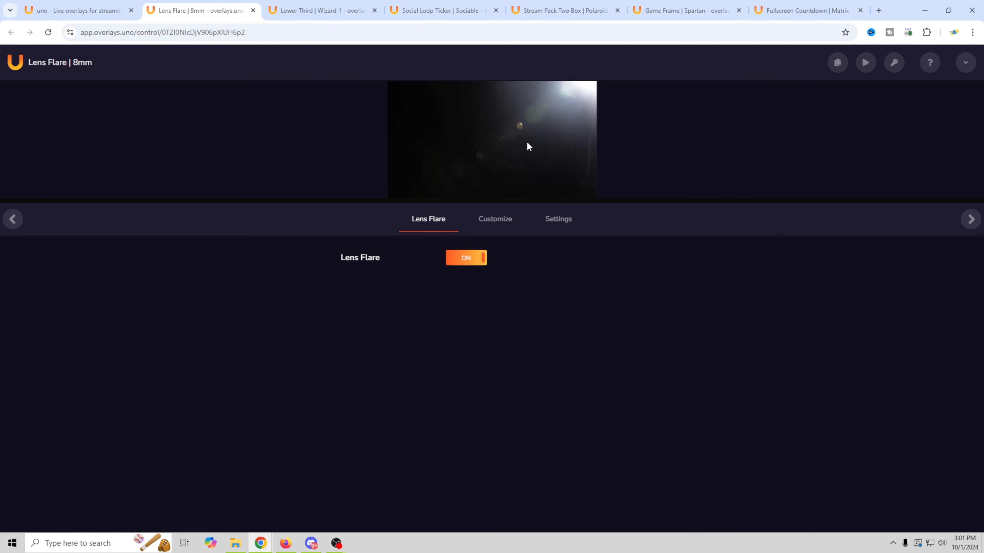
pyautogui.click(493, 220)
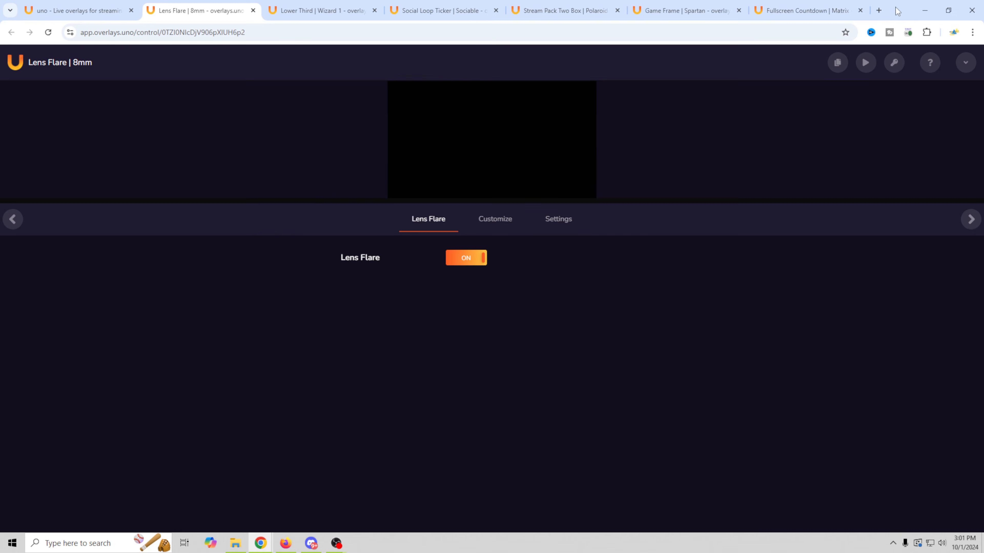
pyautogui.moveTo(895, 8); pyautogui.dragTo(983, 96)
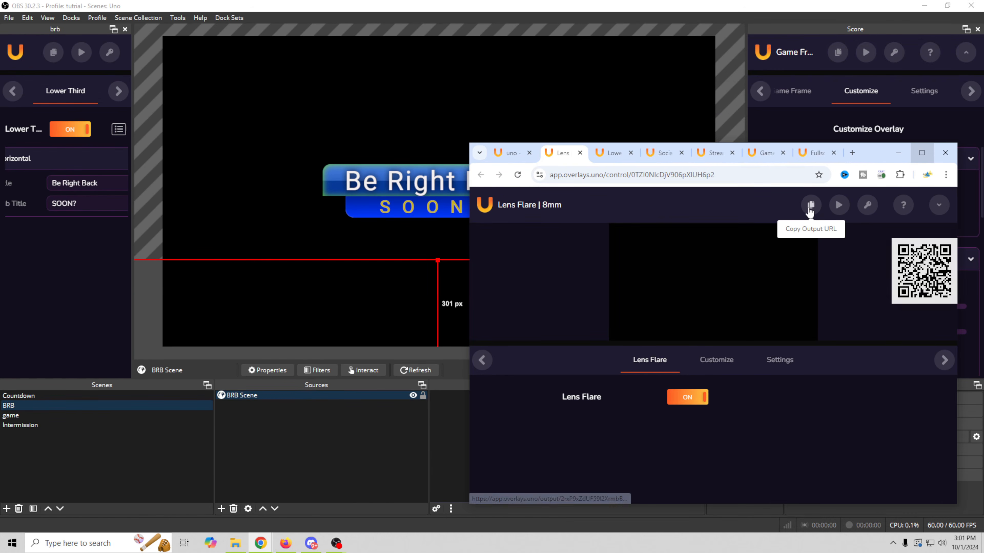
# - Add the lens flare output URL to the BRB scene as a source named Flair
pyautogui.moveTo(812, 204); pyautogui.dragTo(357, 275)
pyautogui.click(563, 291)
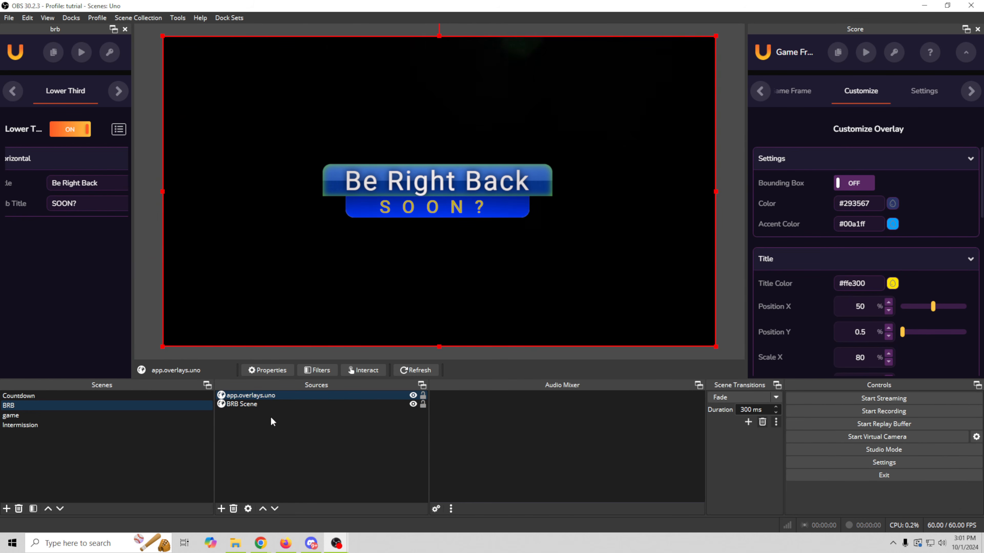
pyautogui.rightClick(252, 396)
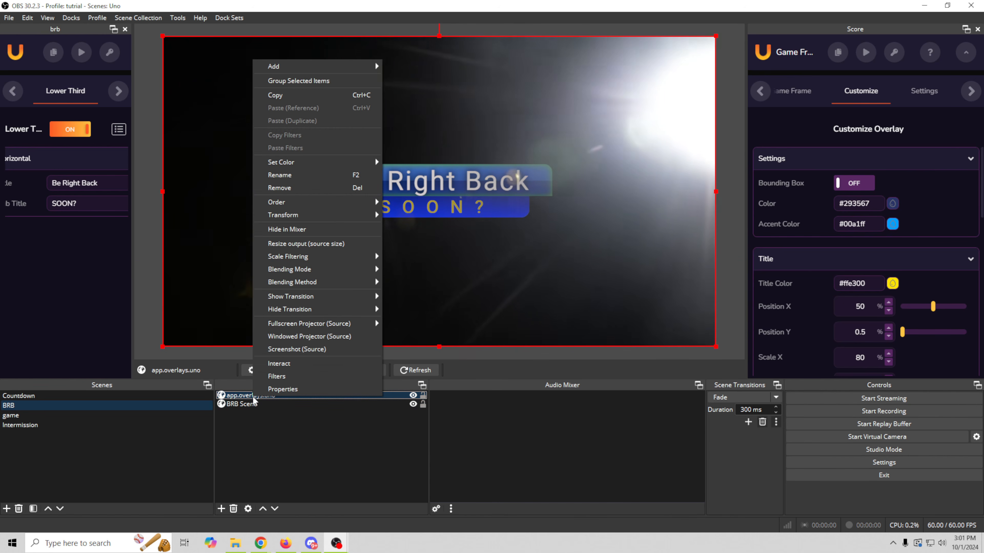
pyautogui.click(305, 176)
pyautogui.write('Flair')
pyautogui.click(298, 432)
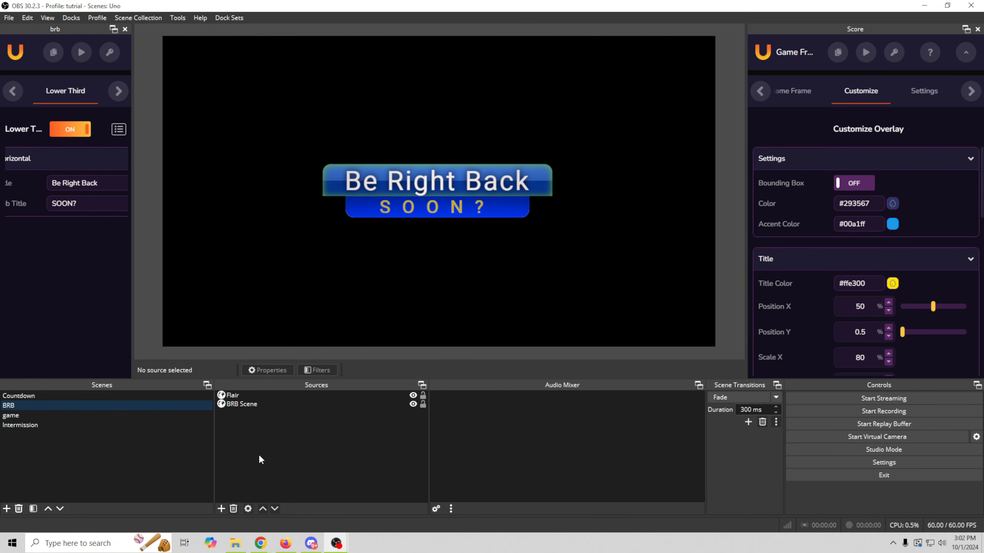
# - Toggle the lower third off and on, then maximize the browser on My Overlays
pyautogui.click(71, 130)
pyautogui.click(71, 130)
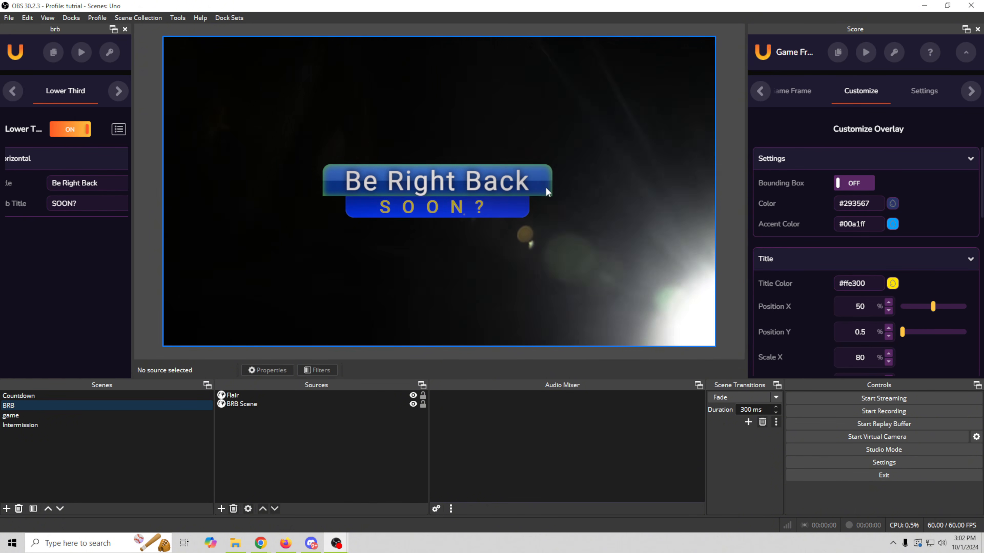
pyautogui.moveTo(262, 546)
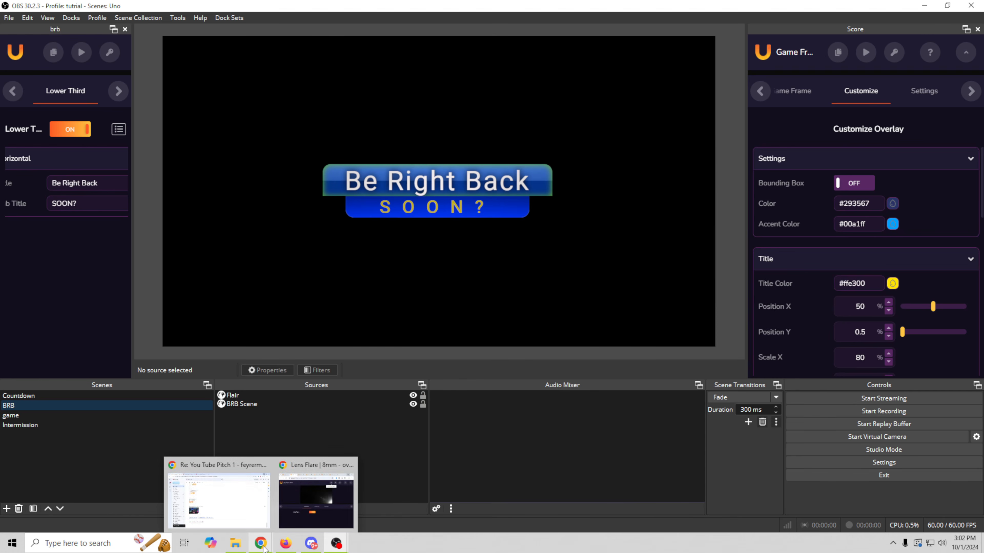
pyautogui.click(322, 500)
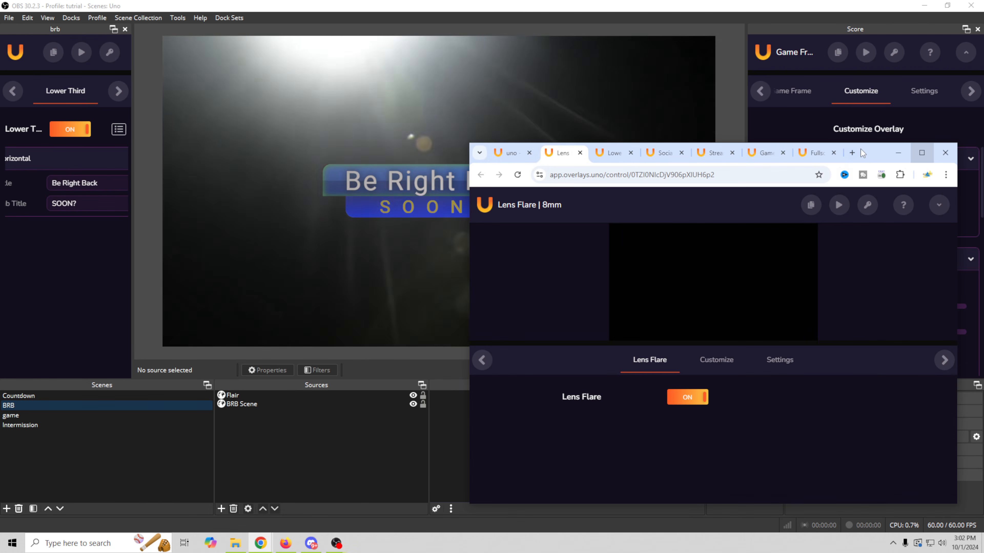
pyautogui.doubleClick(868, 146)
pyautogui.click(90, 17)
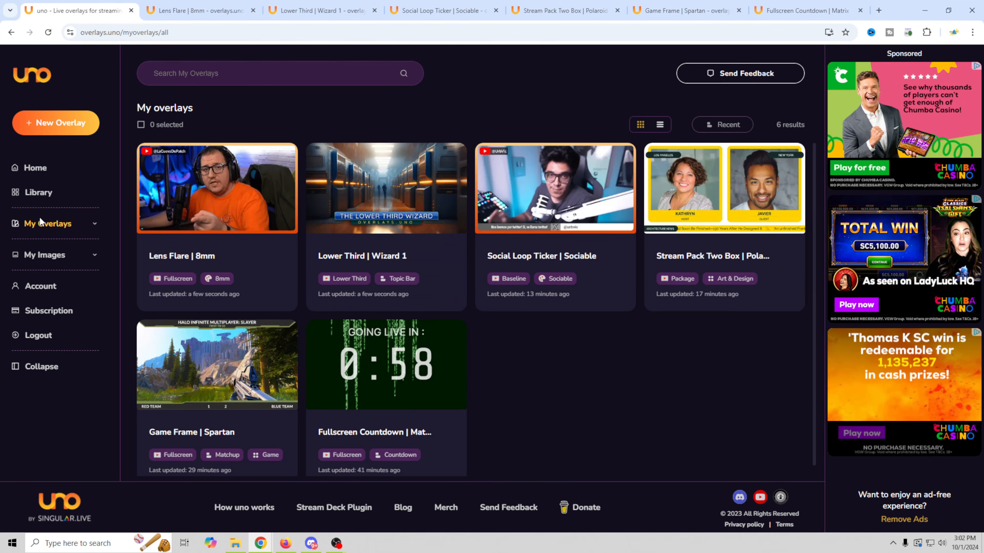
# - Filter the Library to Image Loop, add Image Loop | Clean, and open its control page
pyautogui.click(38, 192)
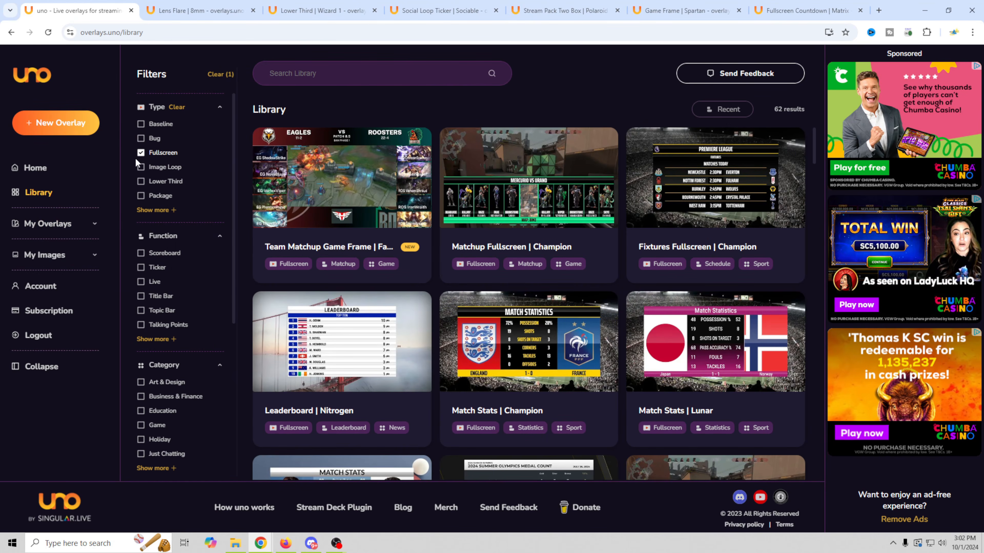
pyautogui.click(141, 152)
pyautogui.click(141, 167)
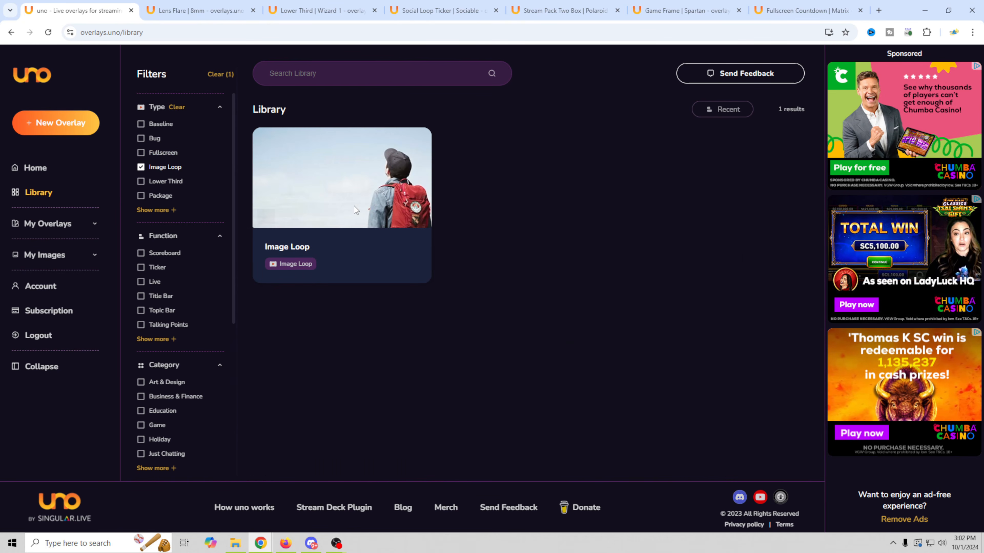
pyautogui.click(320, 235)
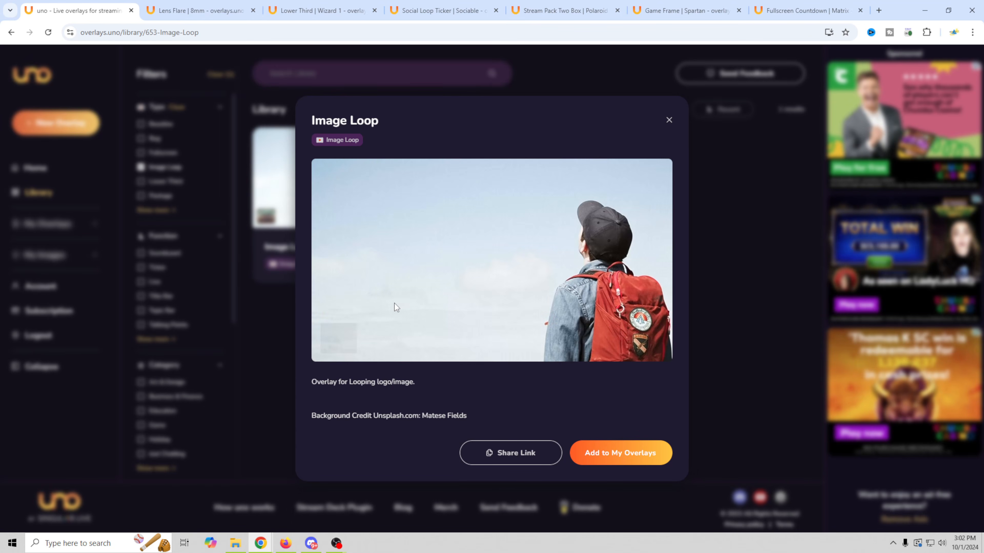
pyautogui.click(612, 462)
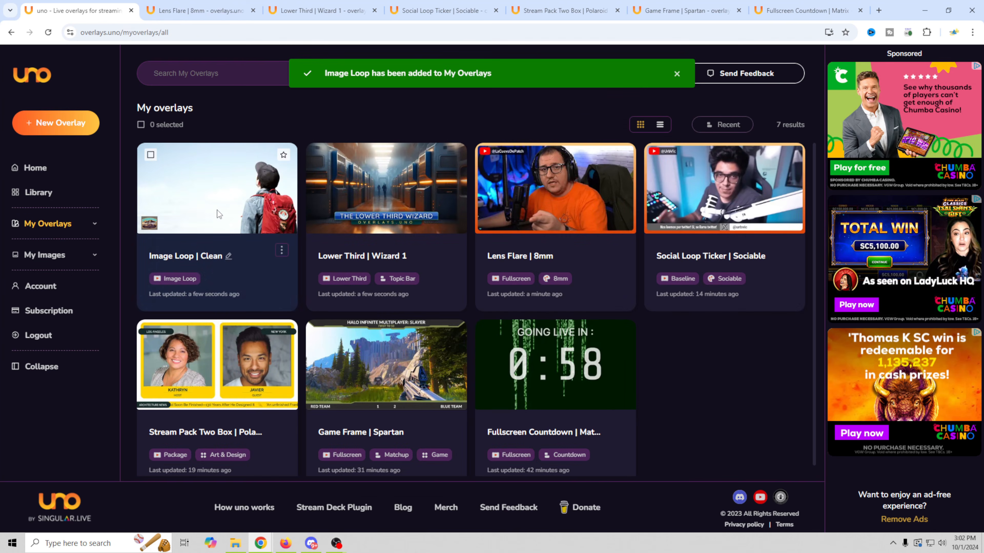
pyautogui.click(232, 214)
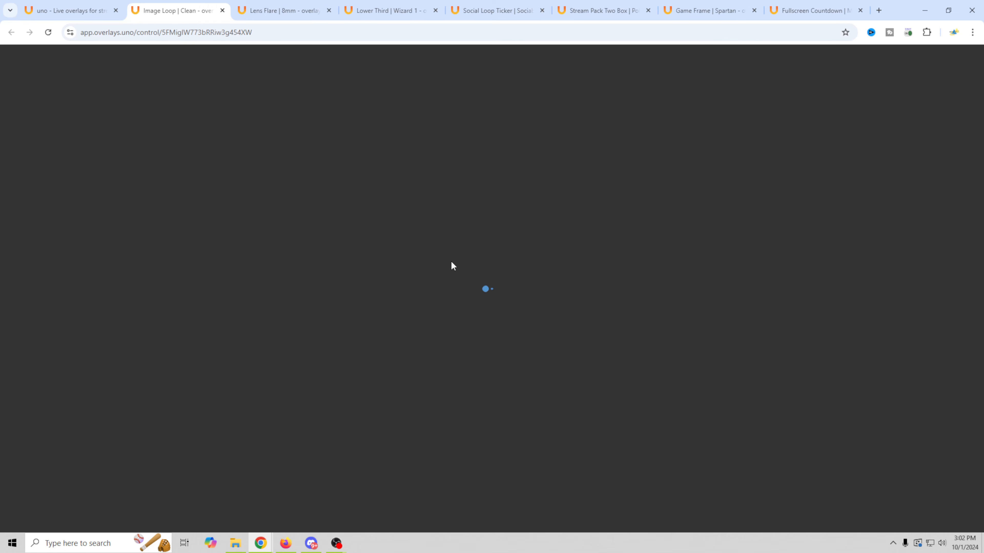
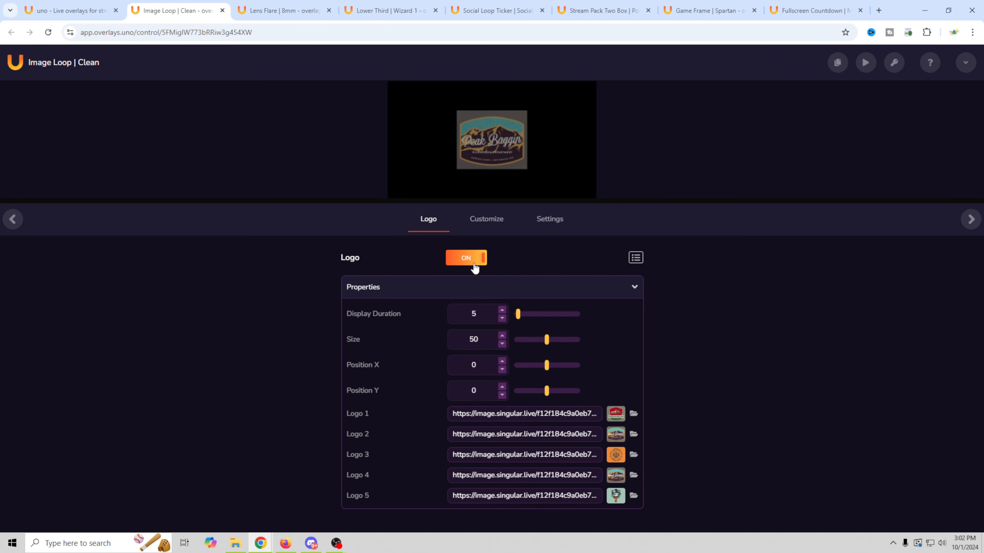
# - Add the Image Loop output URL to the game scene as a browser source
pyautogui.moveTo(903, 15); pyautogui.dragTo(916, 126)
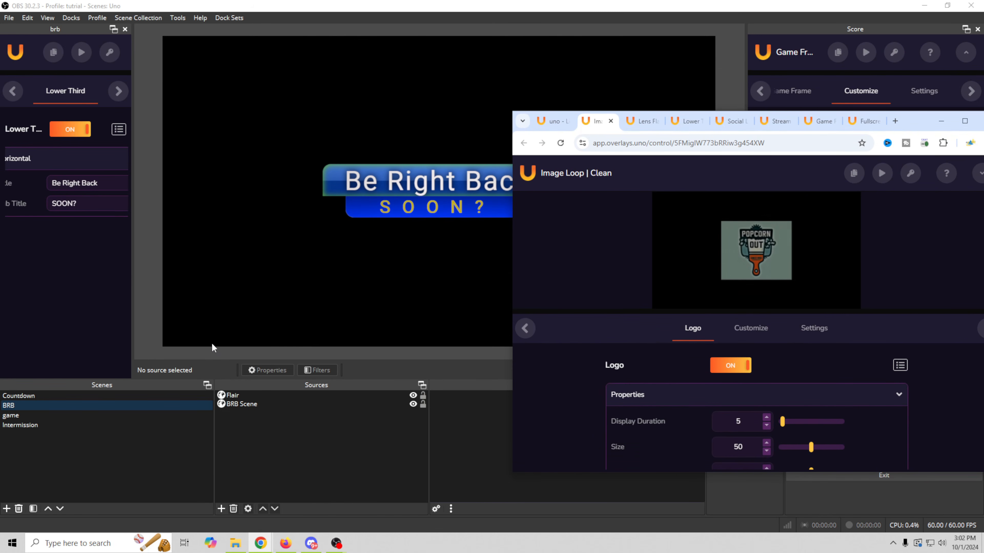
pyautogui.click(34, 416)
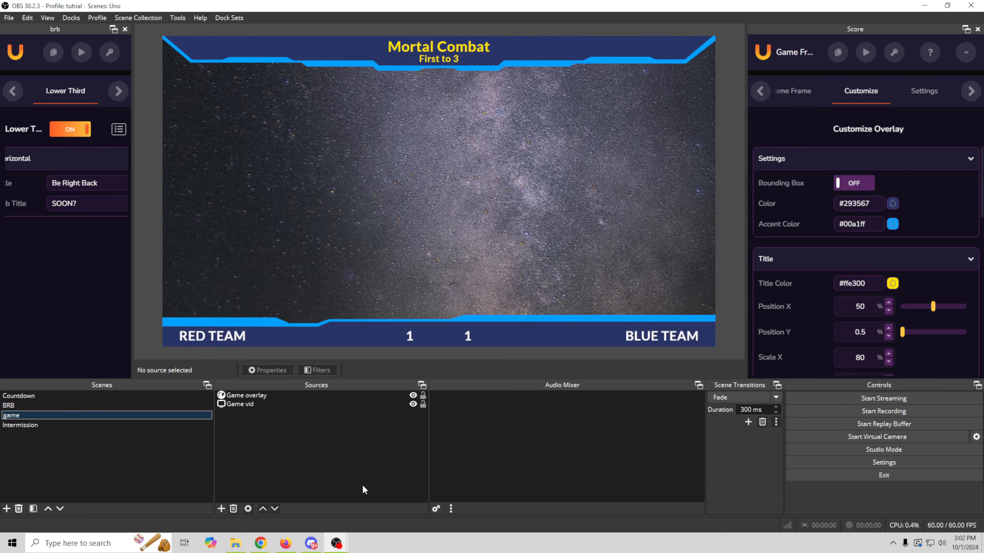
pyautogui.moveTo(259, 550)
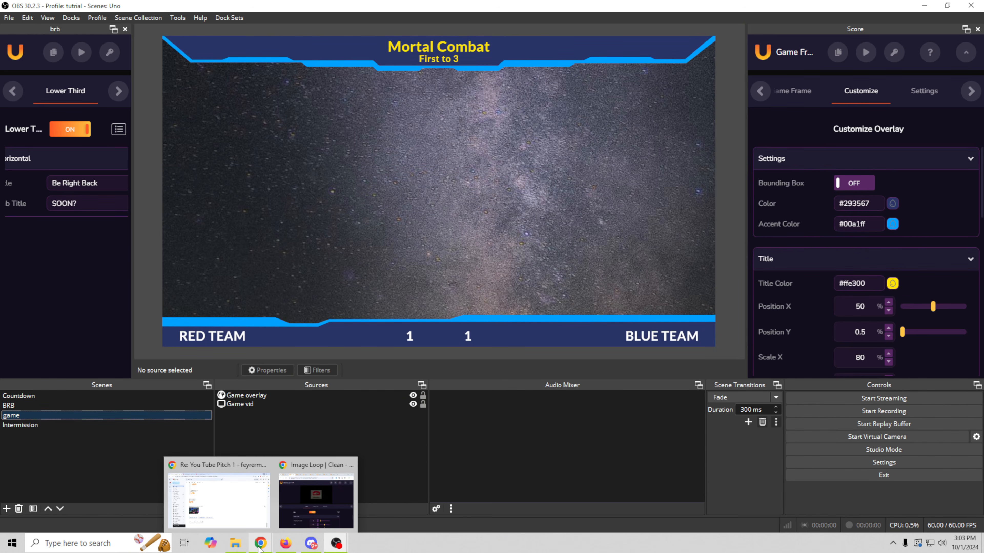
pyautogui.click(315, 514)
pyautogui.moveTo(854, 174); pyautogui.dragTo(363, 392)
pyautogui.click(577, 290)
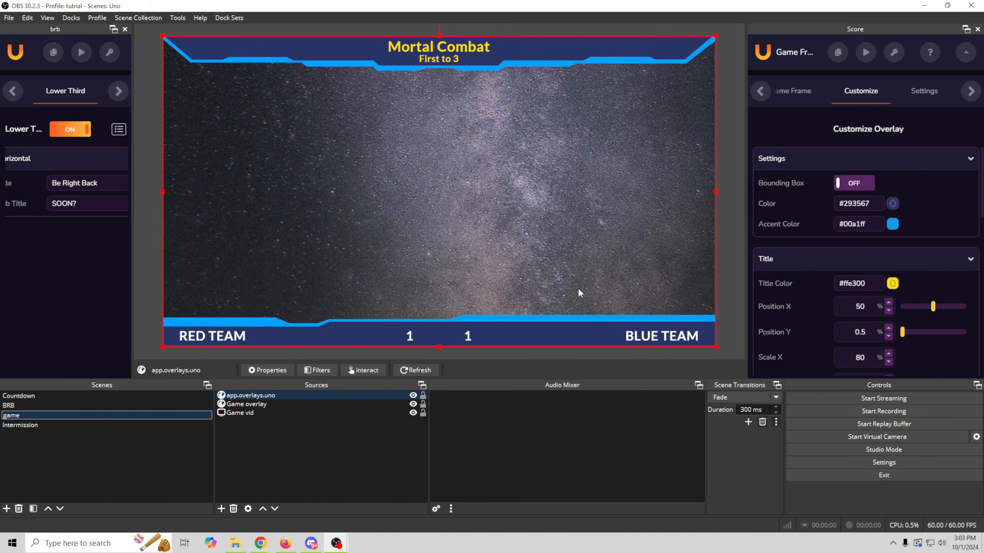
# - Shrink the sponsor loop to a small logo box in the canvas's top-left corner
pyautogui.moveTo(715, 346); pyautogui.dragTo(327, 129)
pyautogui.moveTo(250, 98); pyautogui.dragTo(203, 103)
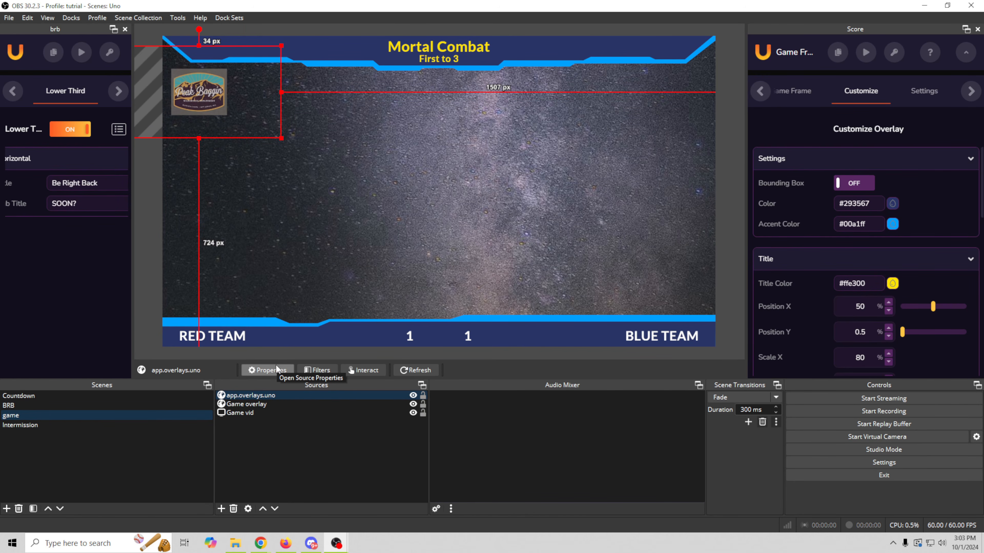
pyautogui.click(23, 404)
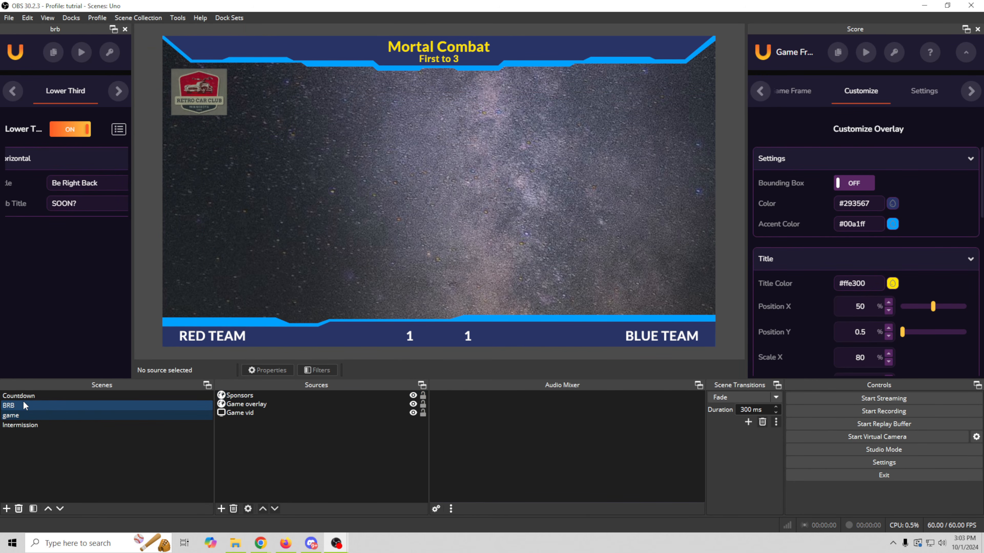
# - Reuse the existing Sponsors browser source in Intermission, placed at the webcam panel's lower-left
pyautogui.click(37, 425)
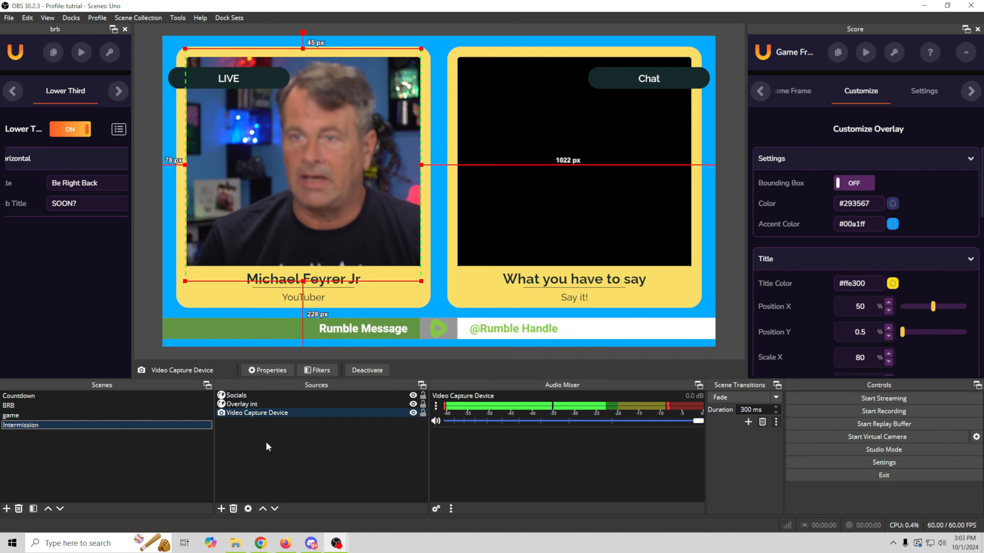
pyautogui.click(221, 509)
pyautogui.click(294, 233)
pyautogui.click(417, 225)
pyautogui.click(438, 301)
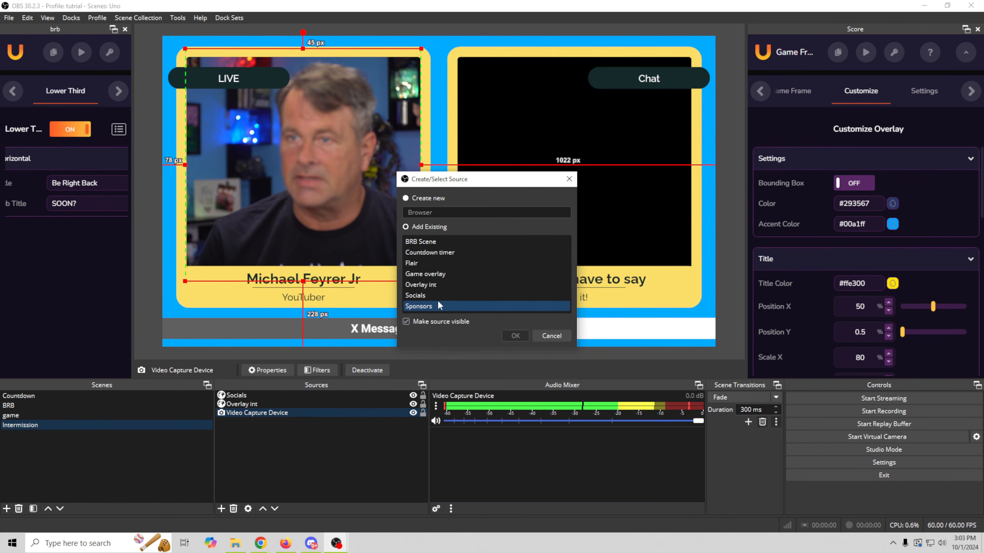
pyautogui.click(506, 336)
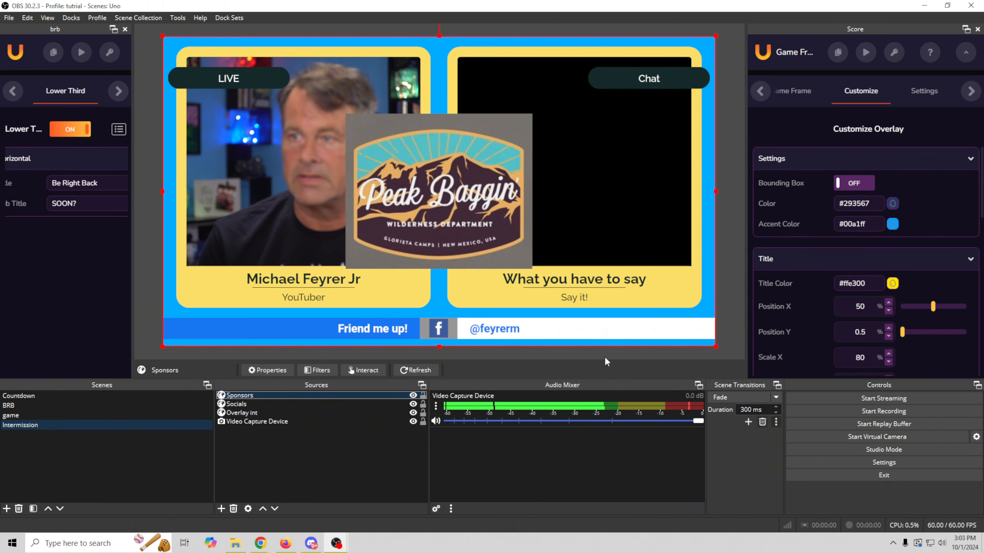
pyautogui.moveTo(292, 102); pyautogui.dragTo(248, 248)
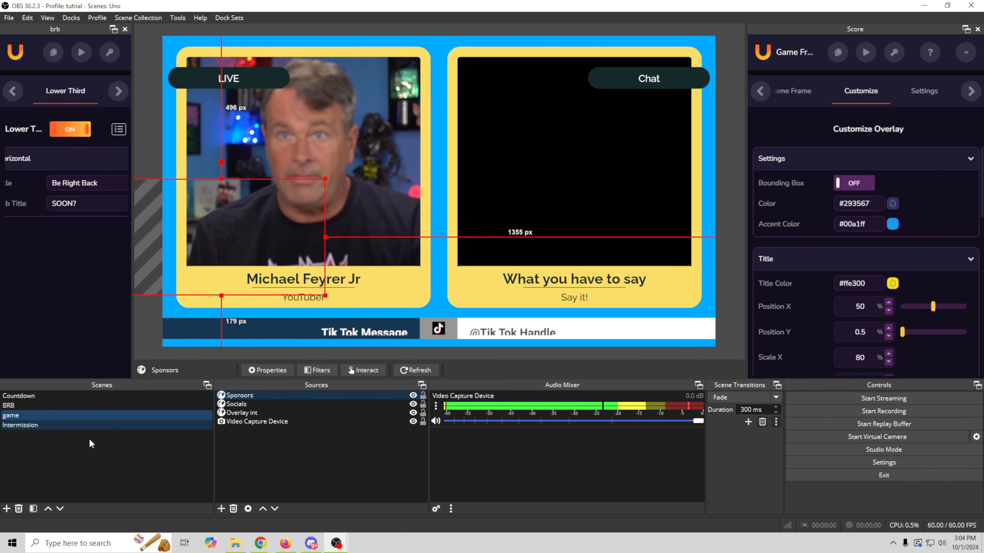
# - Filter the Library to Fullscreen and add Emoji Waterfall | Reactor to My Overlays
pyautogui.click(260, 543)
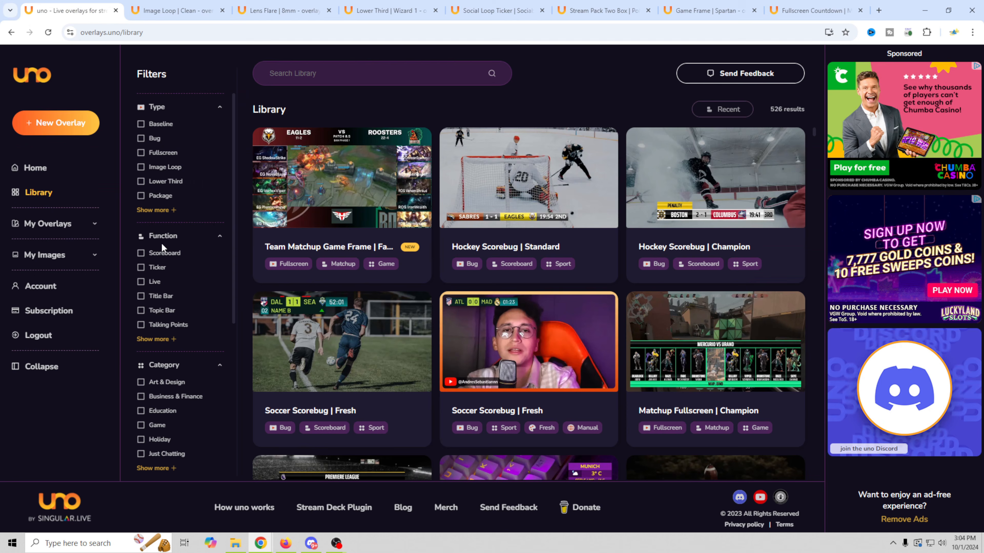
pyautogui.click(140, 153)
pyautogui.scroll(-10, 495, 407)
pyautogui.scroll(-1, 495, 407)
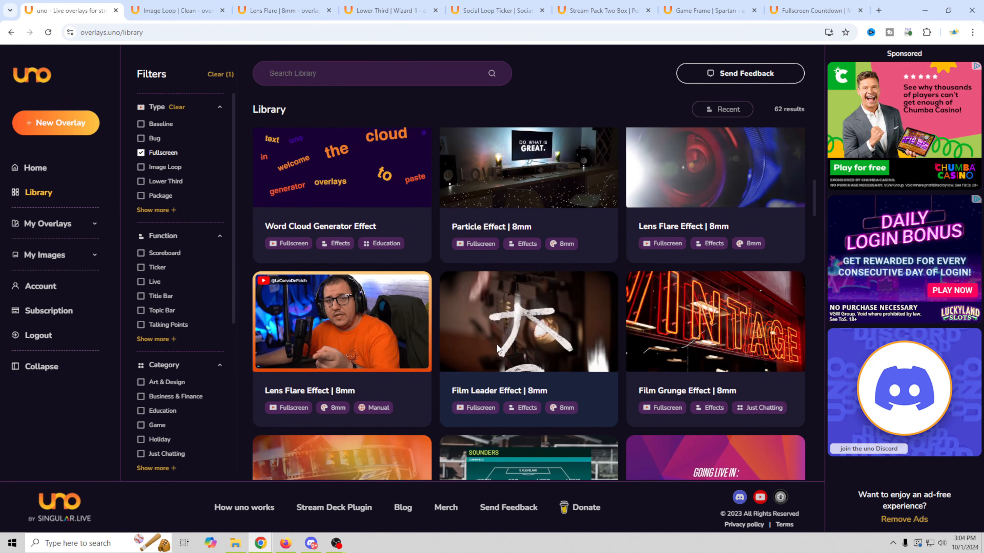
pyautogui.scroll(-3, 496, 343)
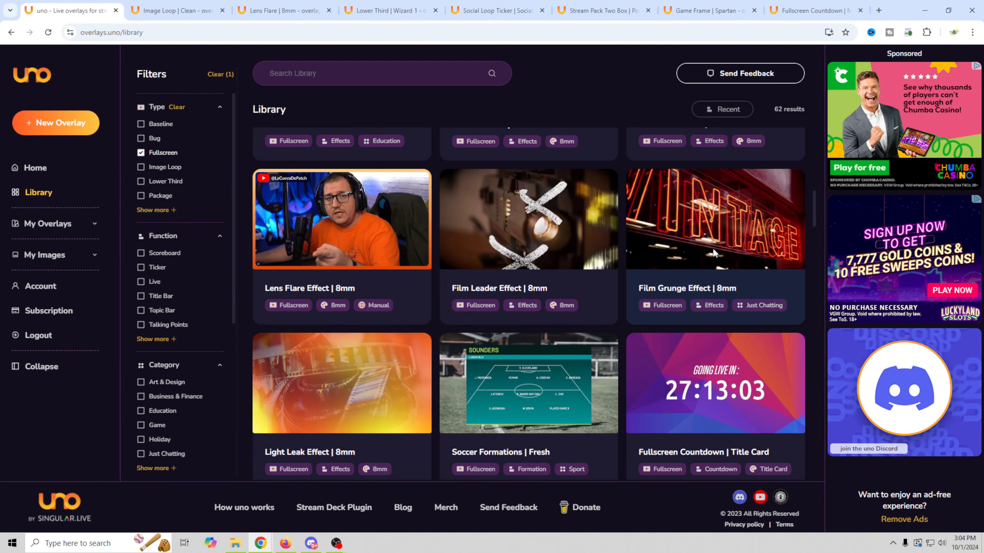
pyautogui.scroll(-5, 703, 266)
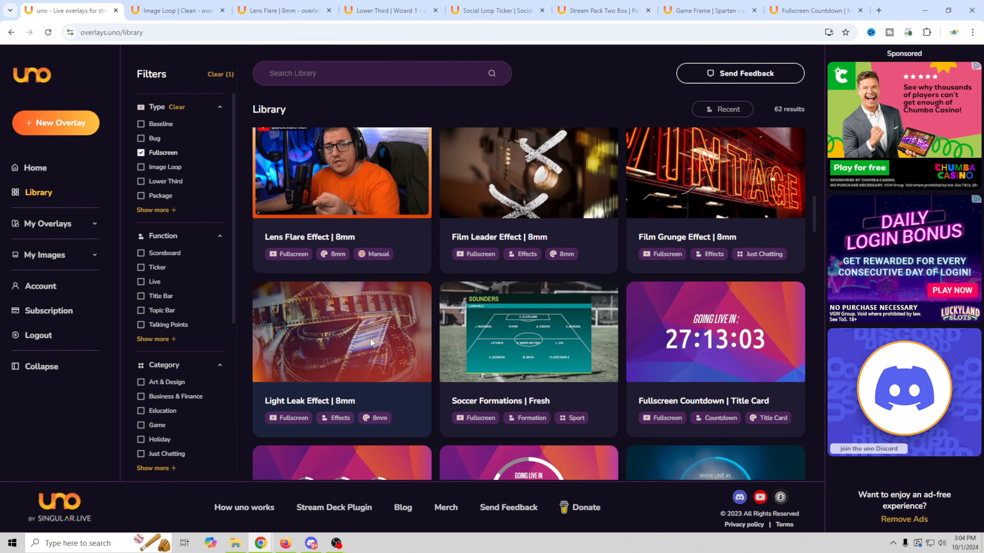
pyautogui.scroll(-14, 370, 338)
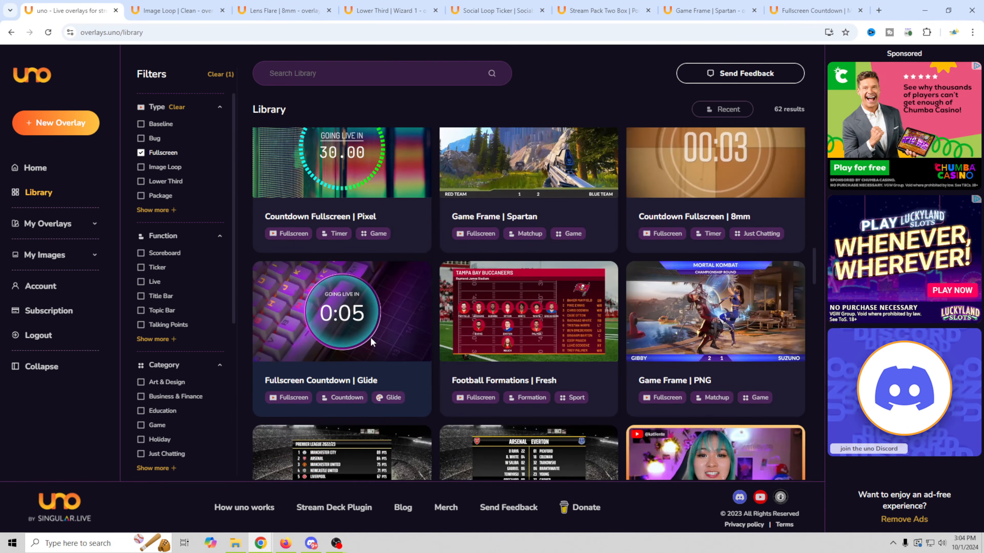
pyautogui.scroll(-20, 371, 341)
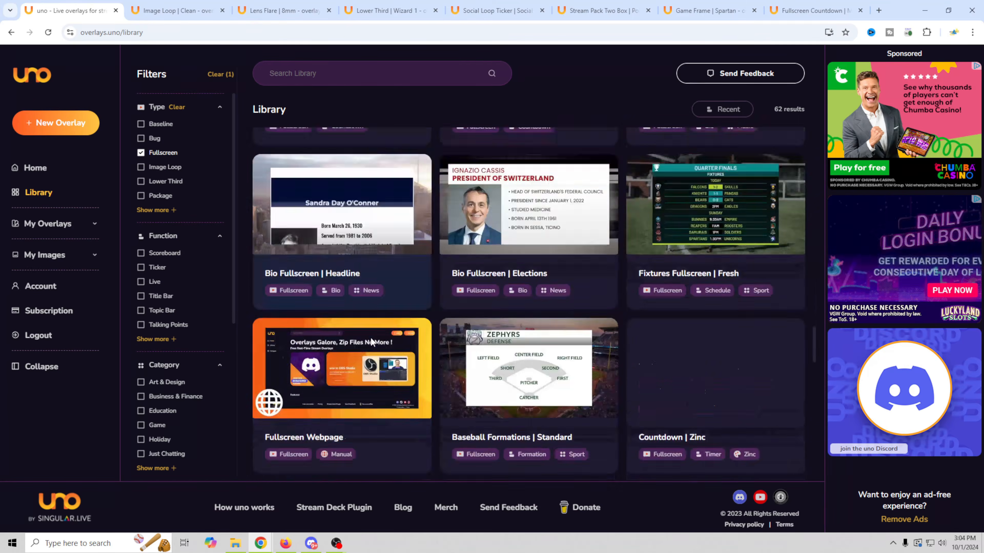
pyautogui.scroll(-20, 370, 339)
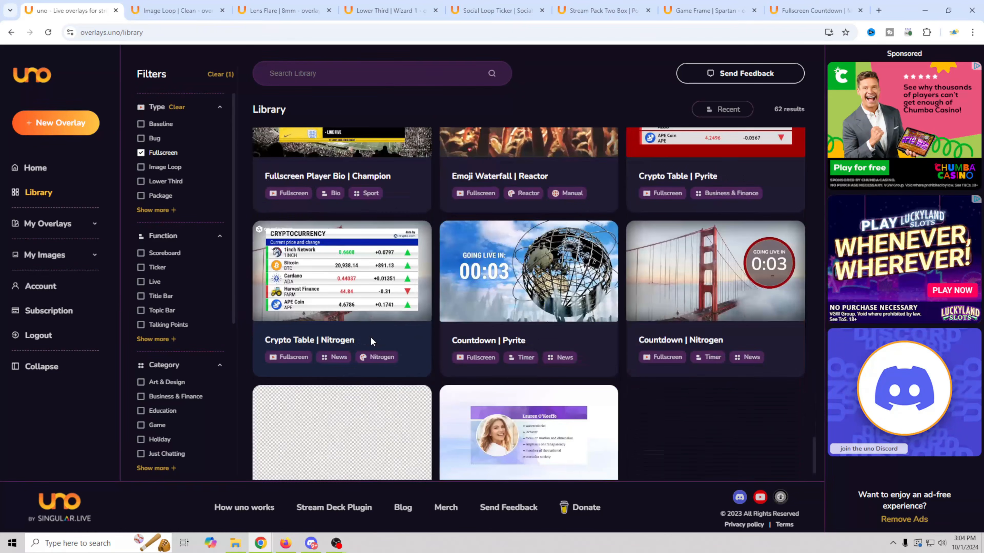
pyautogui.scroll(4, 371, 341)
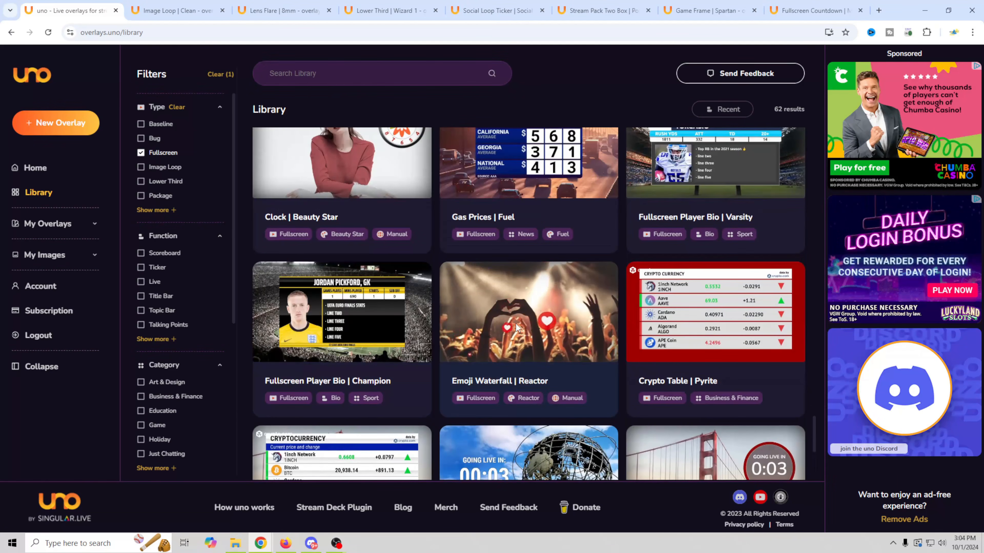
pyautogui.click(508, 329)
pyautogui.click(609, 456)
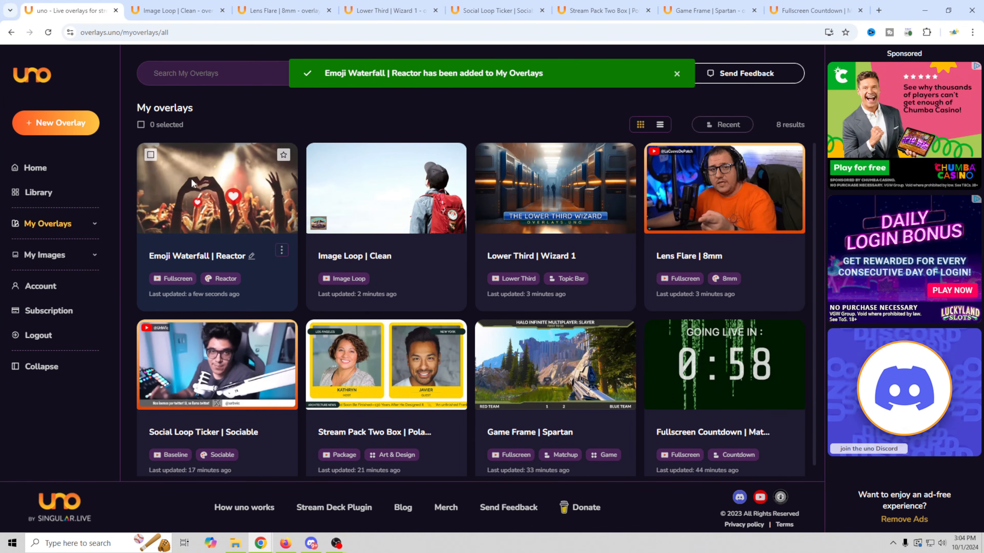
# - Keep the Emoji Waterfall emoji set to Love and copy its control URL
pyautogui.click(207, 188)
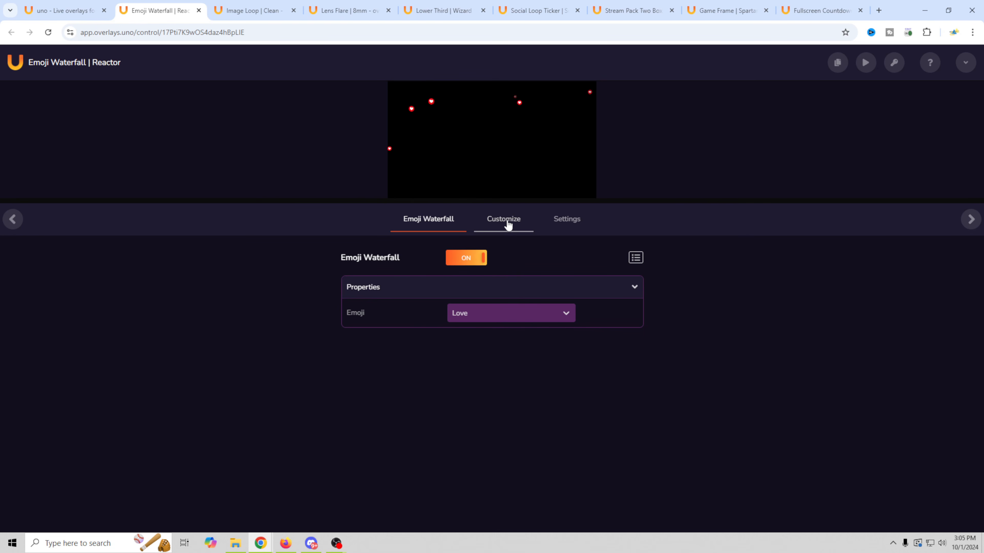
pyautogui.click(571, 316)
pyautogui.click(568, 316)
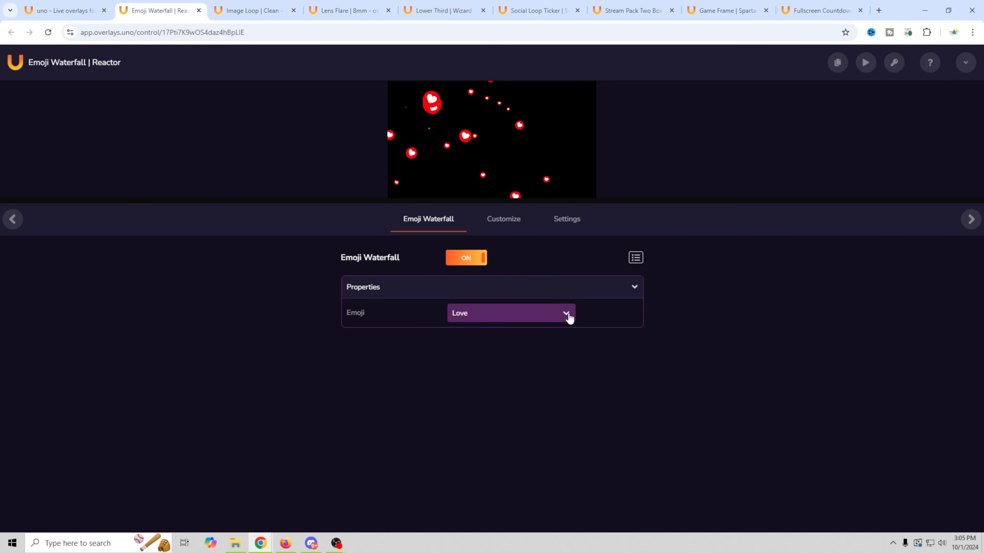
pyautogui.click(866, 64)
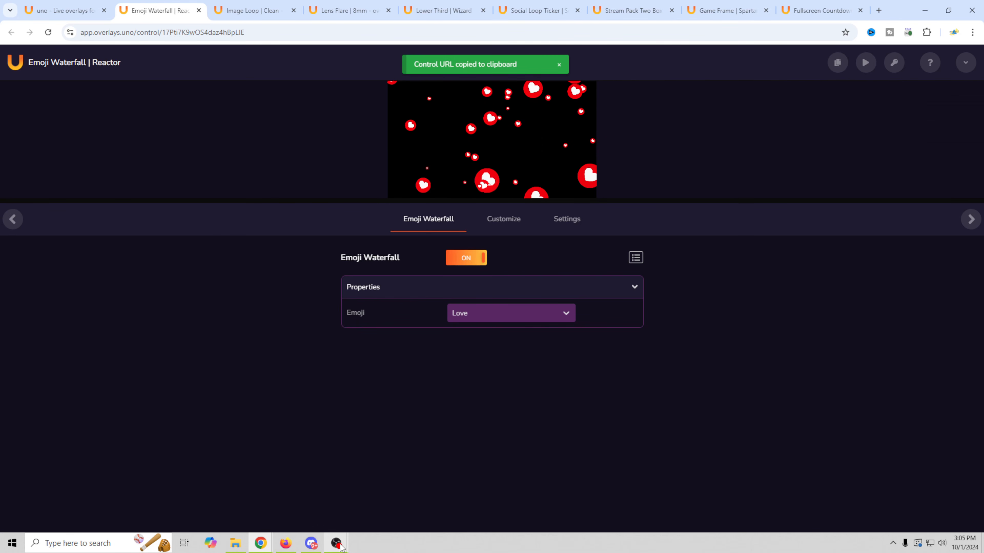
# - Create a custom browser dock named imoje using the Emoji Waterfall control URL
pyautogui.moveTo(337, 545)
pyautogui.click(301, 506)
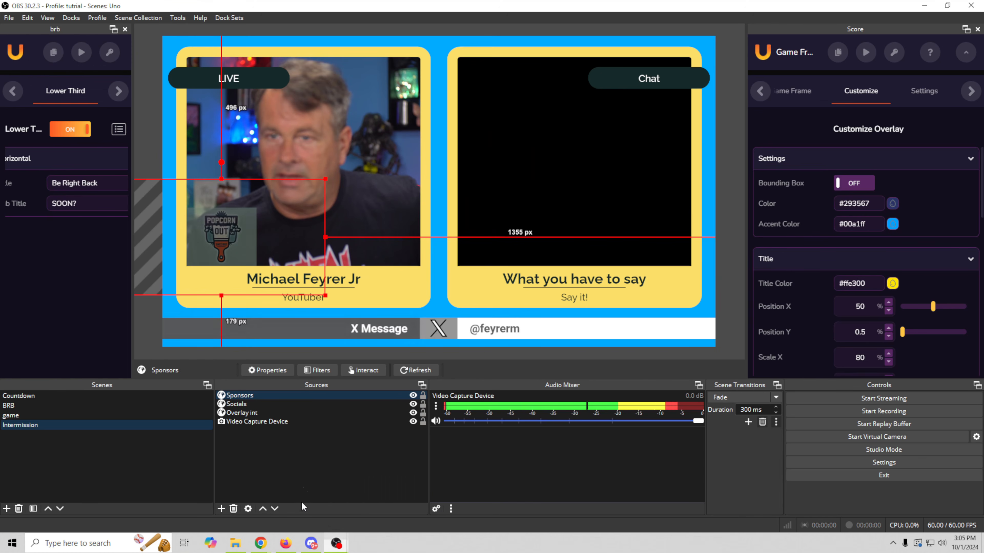
pyautogui.click(77, 19)
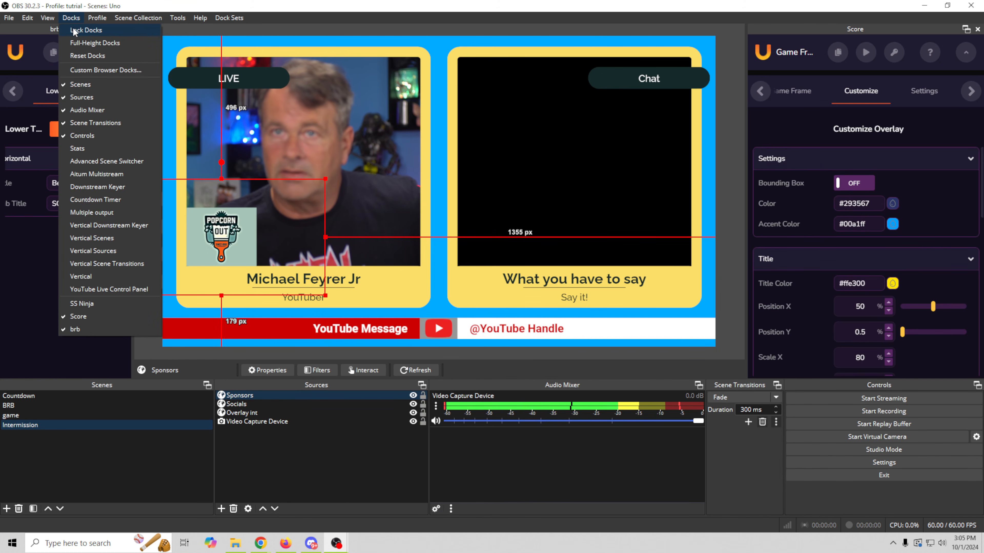
pyautogui.click(105, 70)
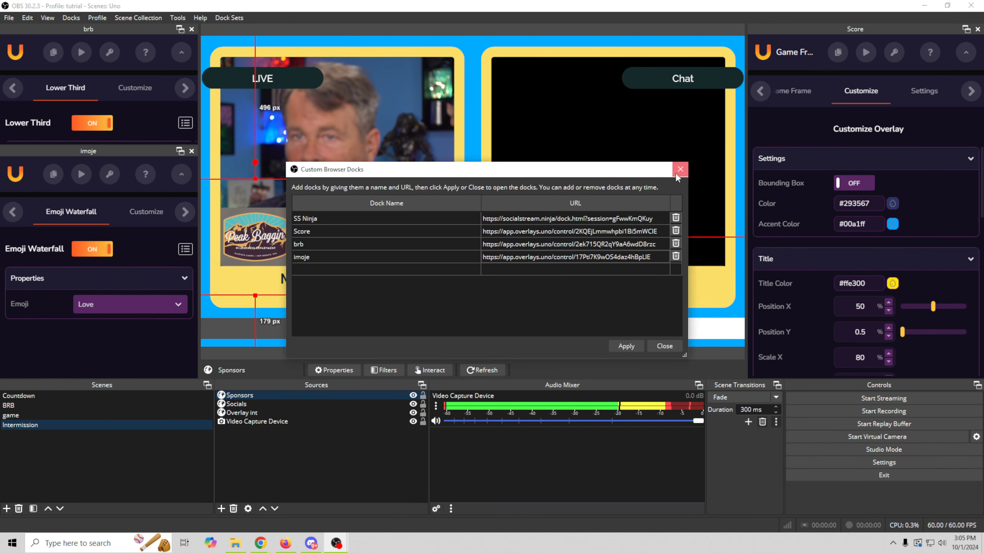
pyautogui.click(681, 169)
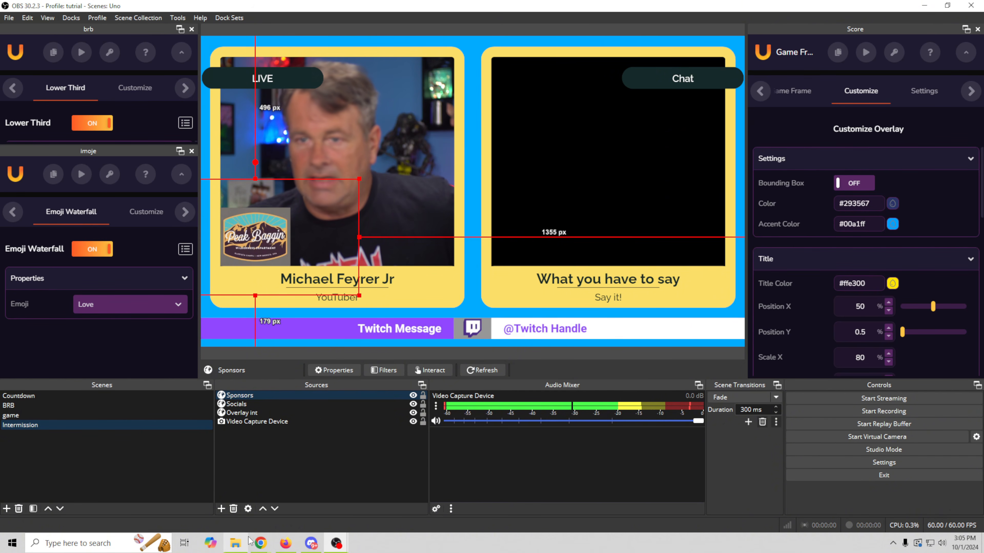
# - Review the Customize tab's emoji amount and falling speed, leaving speed at Slow
pyautogui.click(260, 543)
pyautogui.click(512, 220)
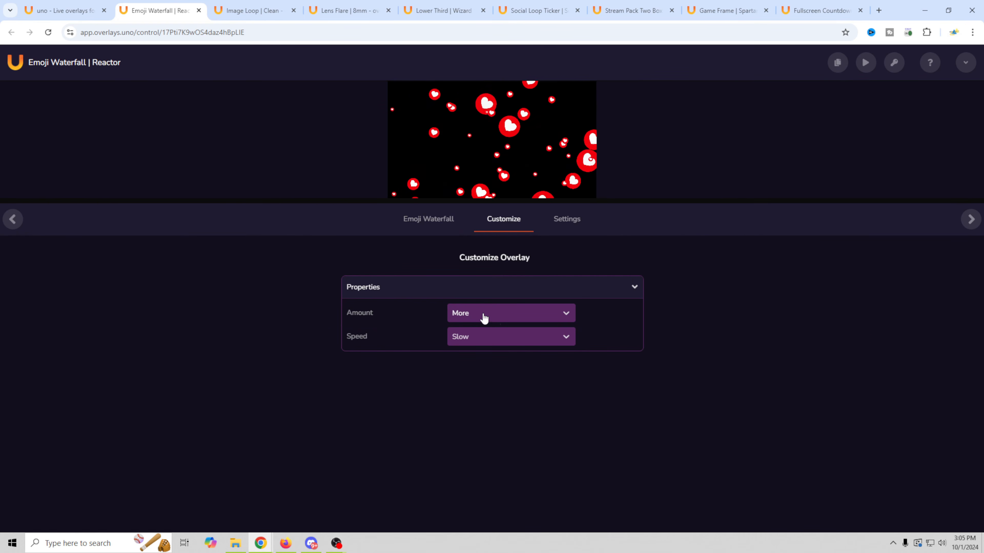
pyautogui.click(504, 317)
pyautogui.click(310, 330)
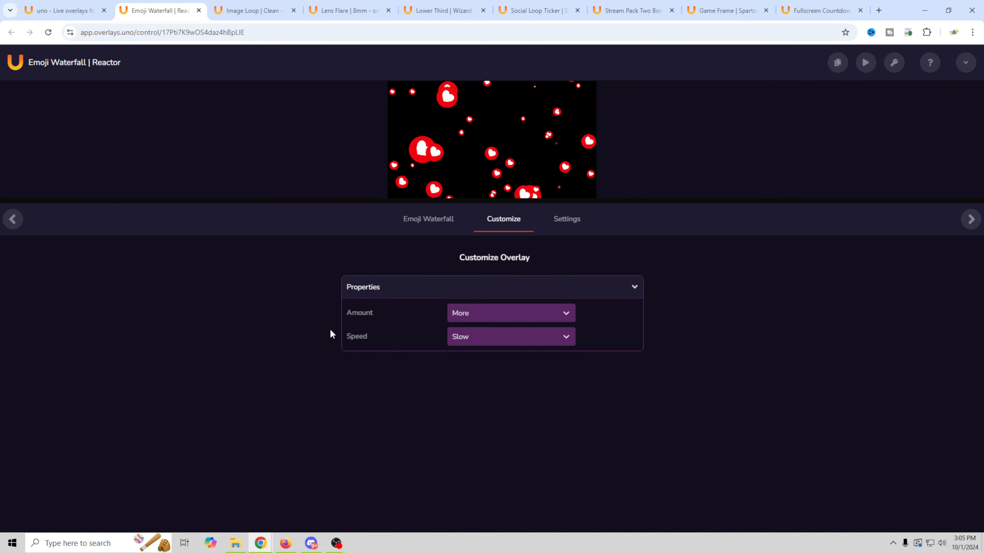
pyautogui.click(505, 342)
pyautogui.click(244, 383)
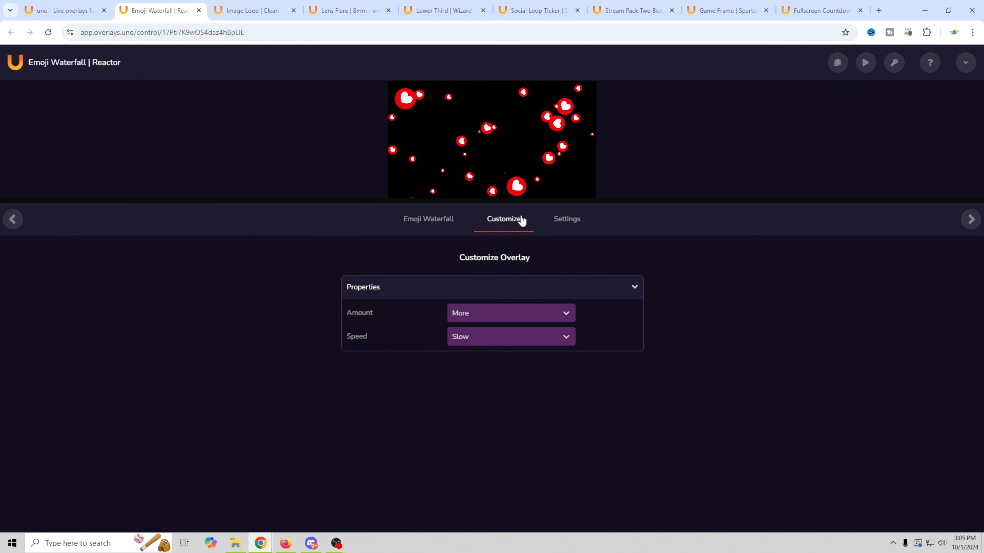
# - Check the Settings tab and emoji list, keeping Love, then shrink the browser window
pyautogui.click(559, 221)
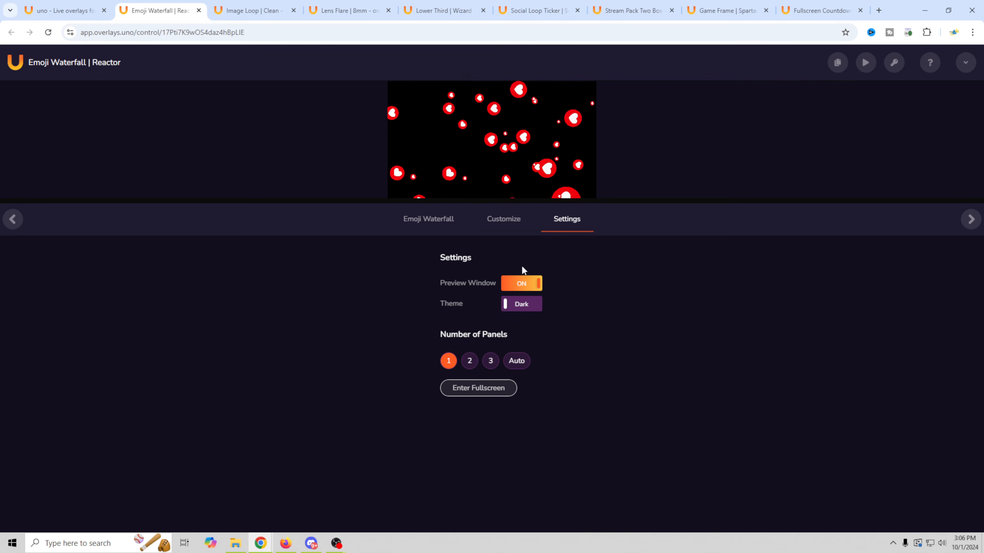
pyautogui.click(430, 224)
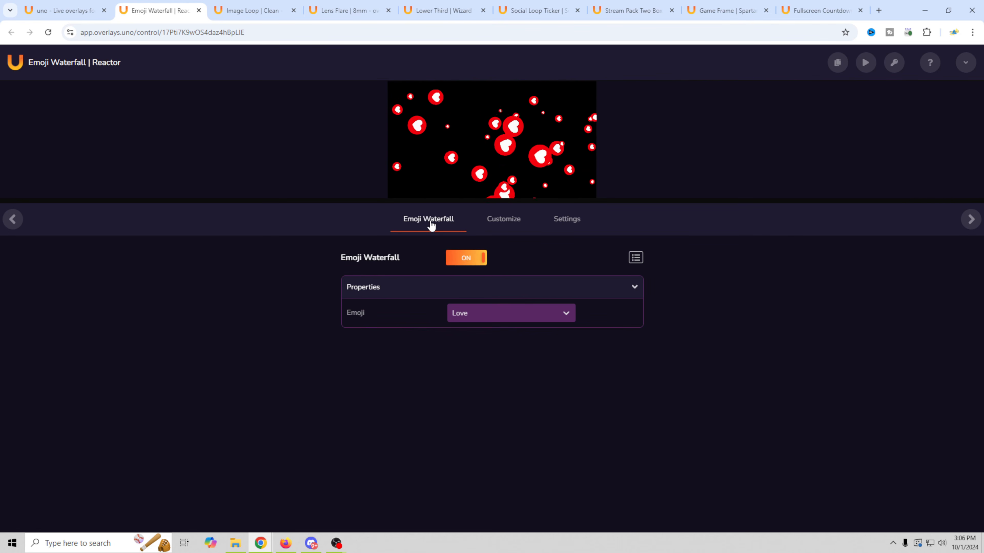
pyautogui.click(548, 316)
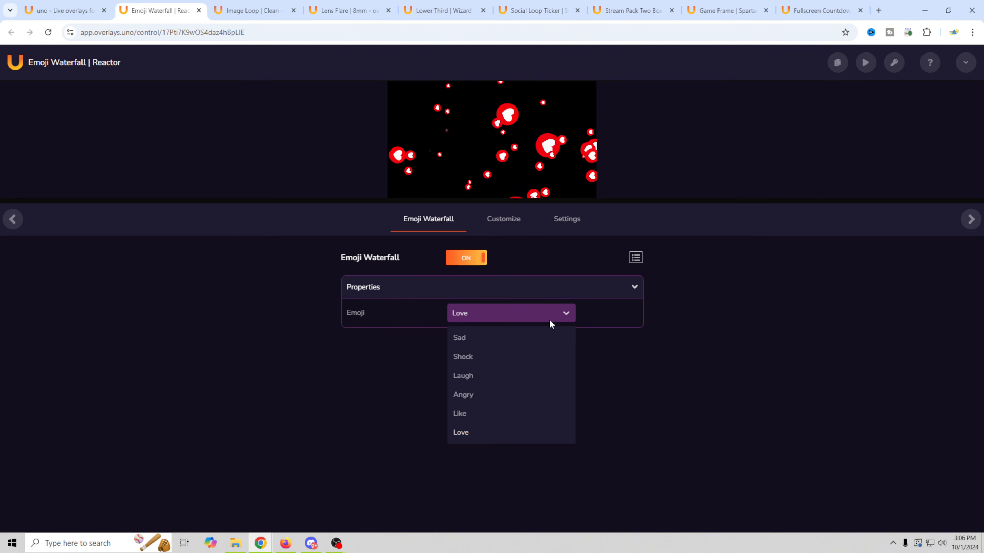
pyautogui.click(566, 223)
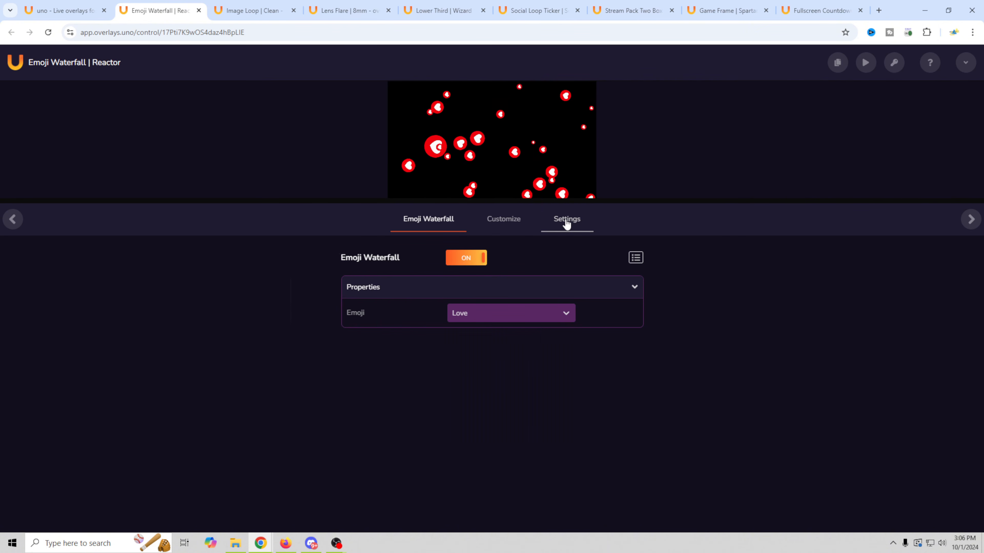
pyautogui.click(566, 223)
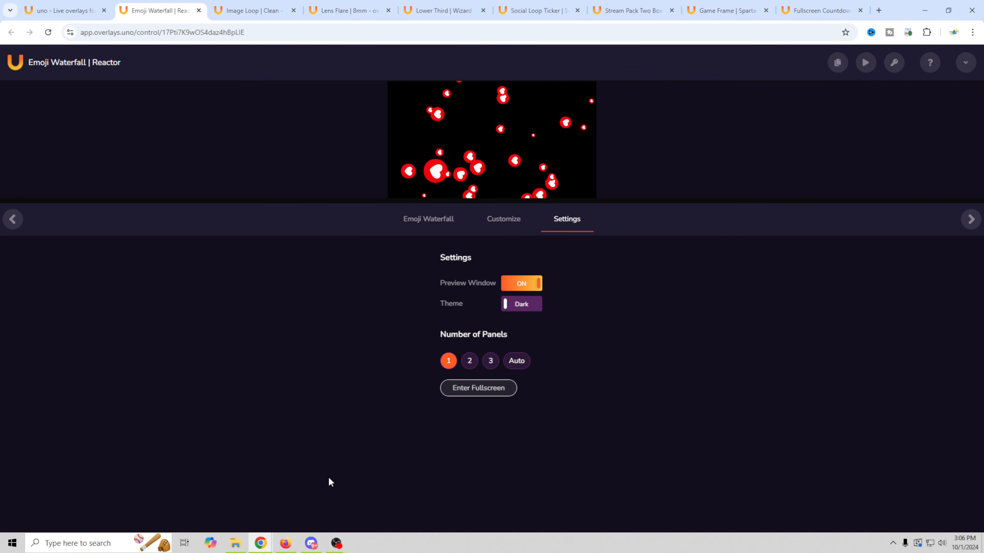
pyautogui.click(413, 225)
pyautogui.click(947, 10)
# - Add the Emoji Waterfall output to Intermission and test Like emojis from the imoje dock
pyautogui.moveTo(831, 189); pyautogui.dragTo(491, 278)
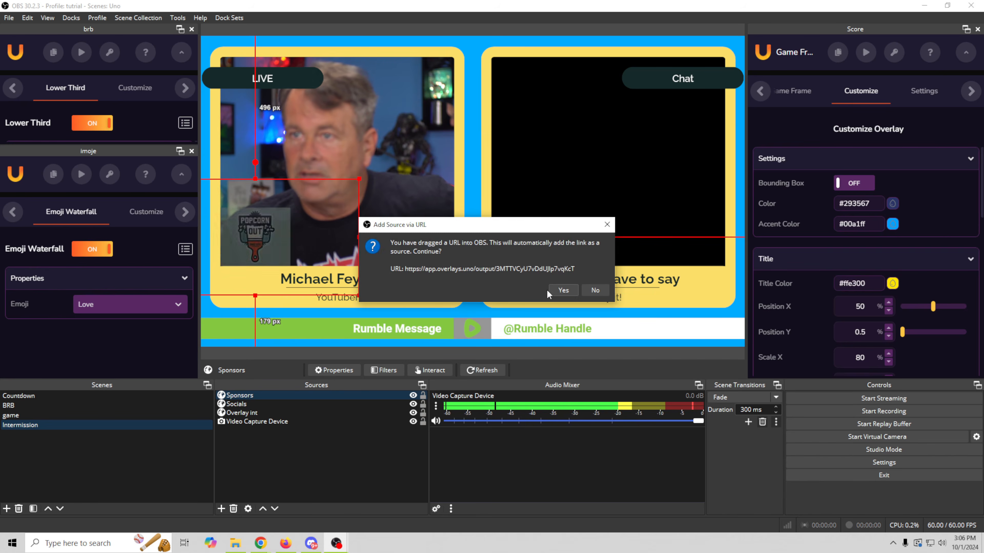
pyautogui.click(563, 290)
pyautogui.click(93, 250)
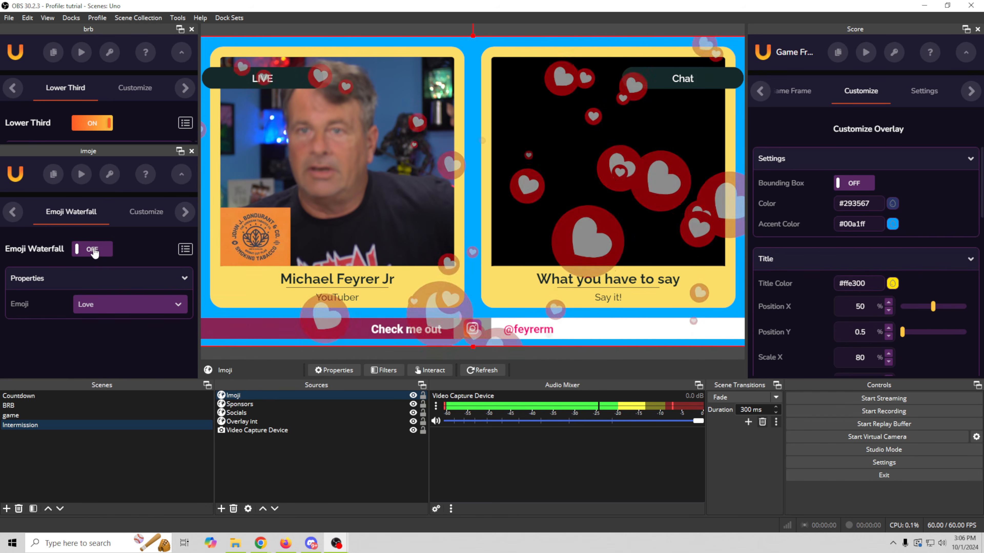
pyautogui.click(113, 316)
pyautogui.click(121, 260)
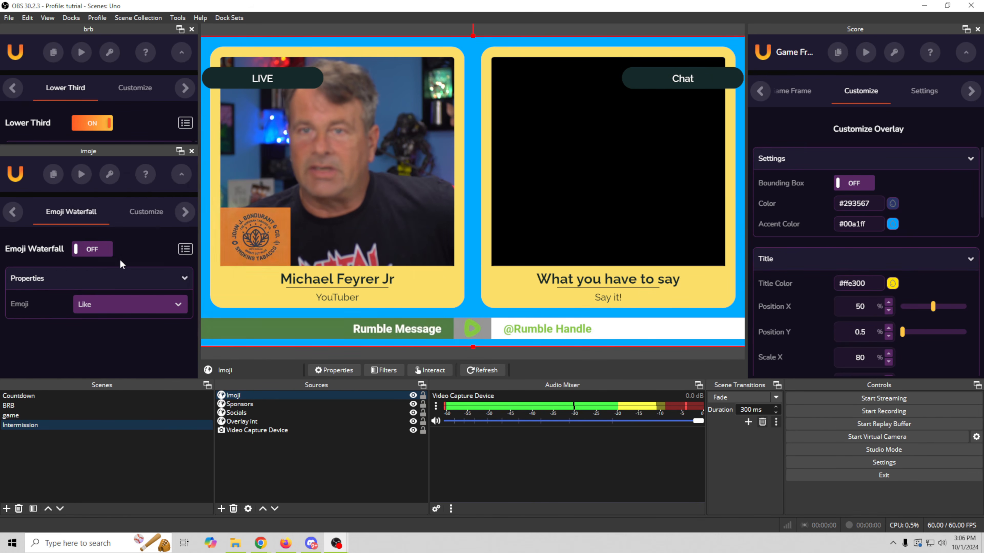
pyautogui.click(99, 249)
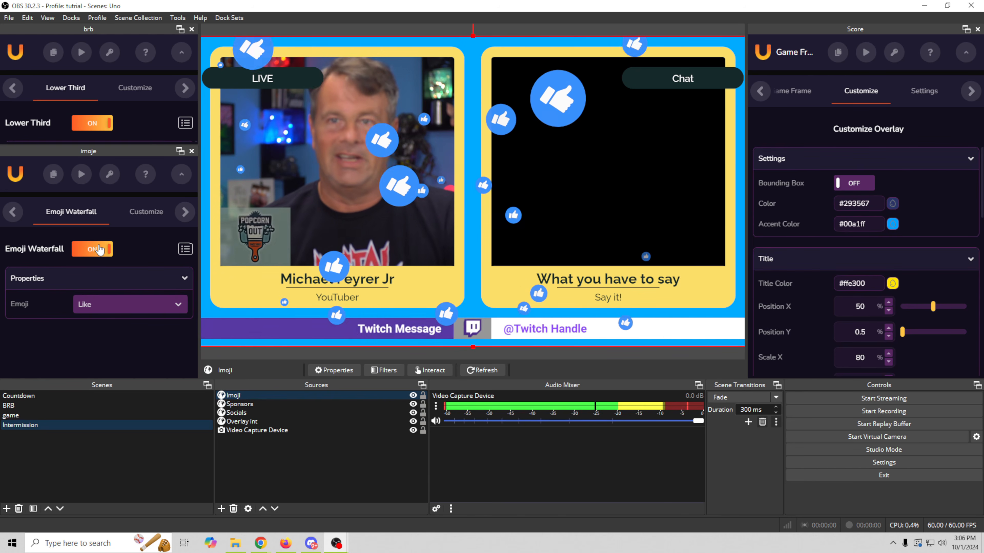
# - Switch the falling emoji to Angry and turn the waterfall back on
pyautogui.click(99, 250)
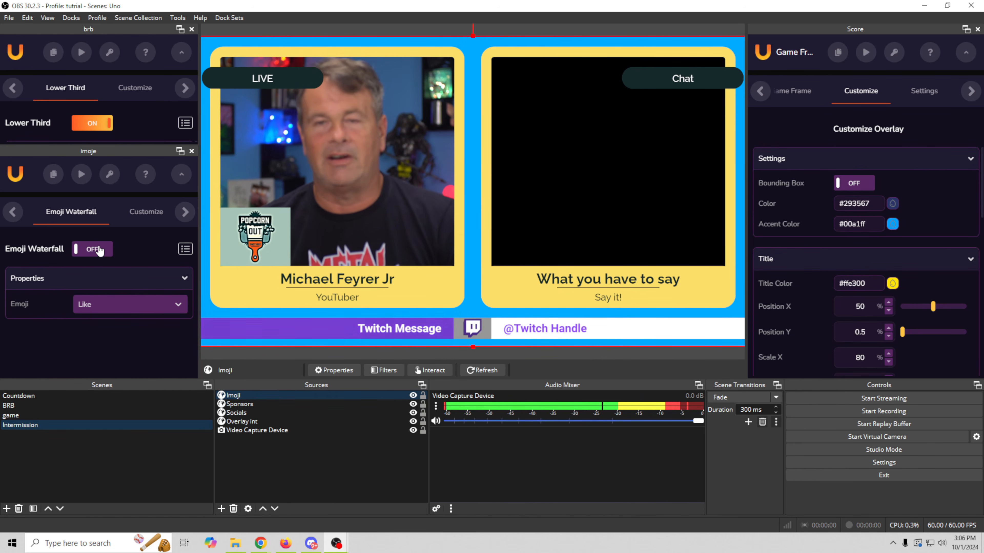
pyautogui.click(104, 308)
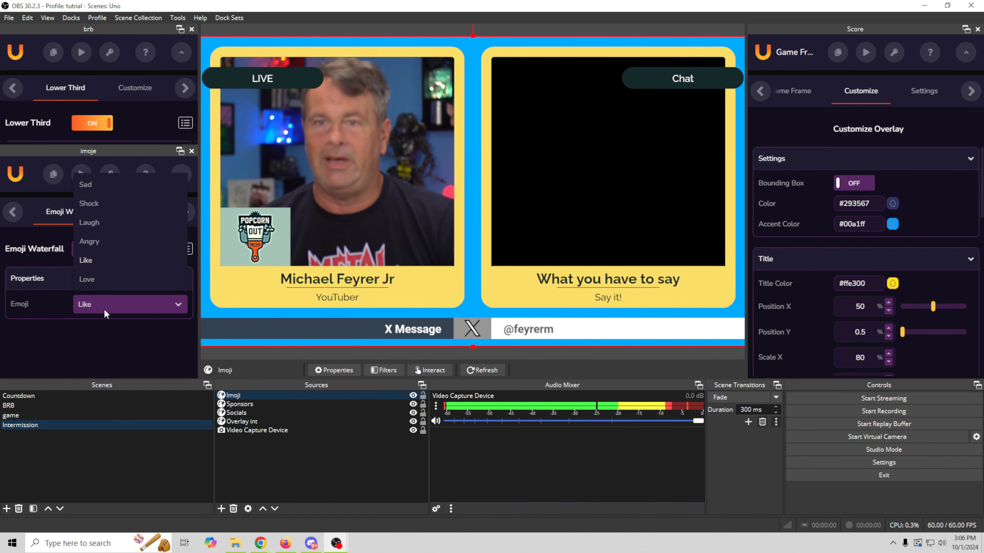
pyautogui.click(100, 241)
pyautogui.click(92, 250)
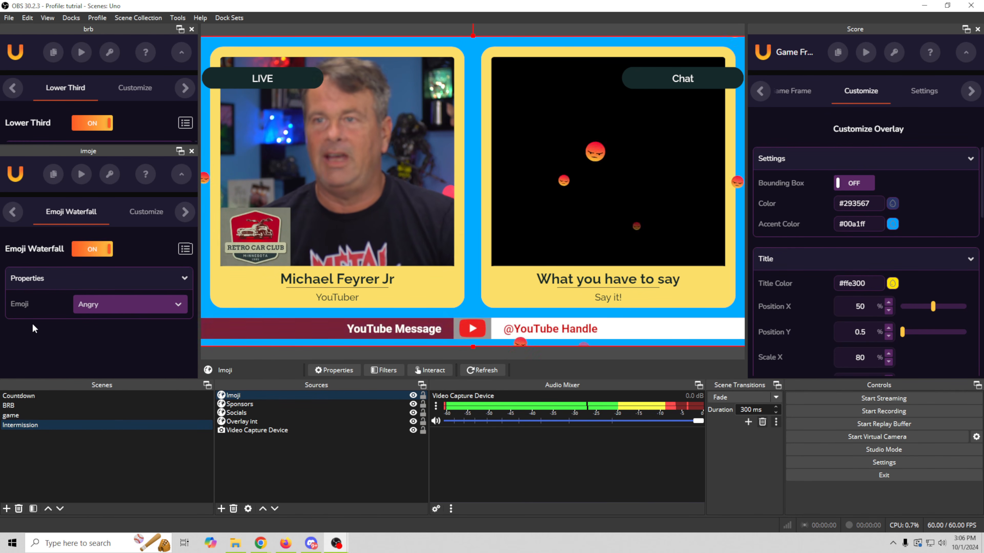
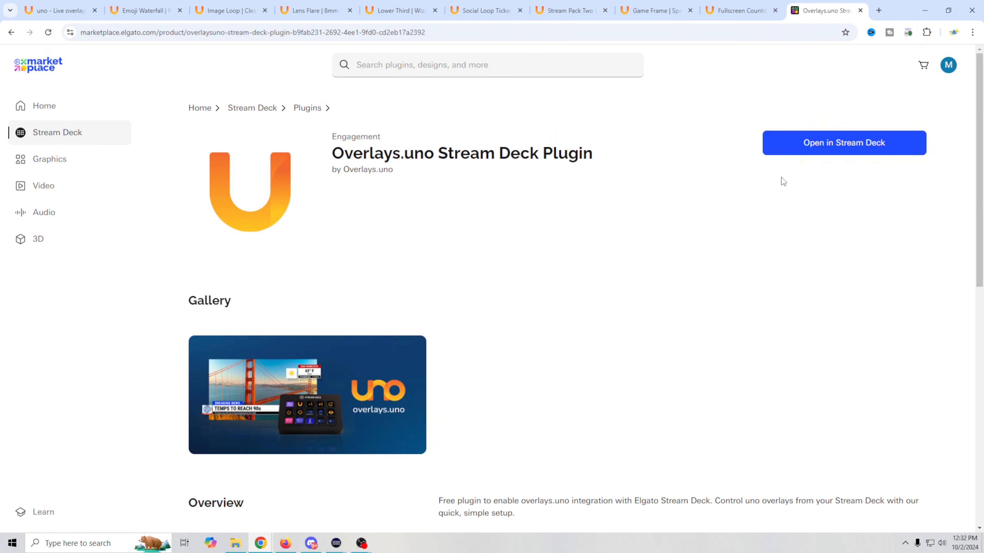
# - Launch the free Overlays.uno Stream Deck Plugin from its Elgato Marketplace page
pyautogui.click(869, 150)
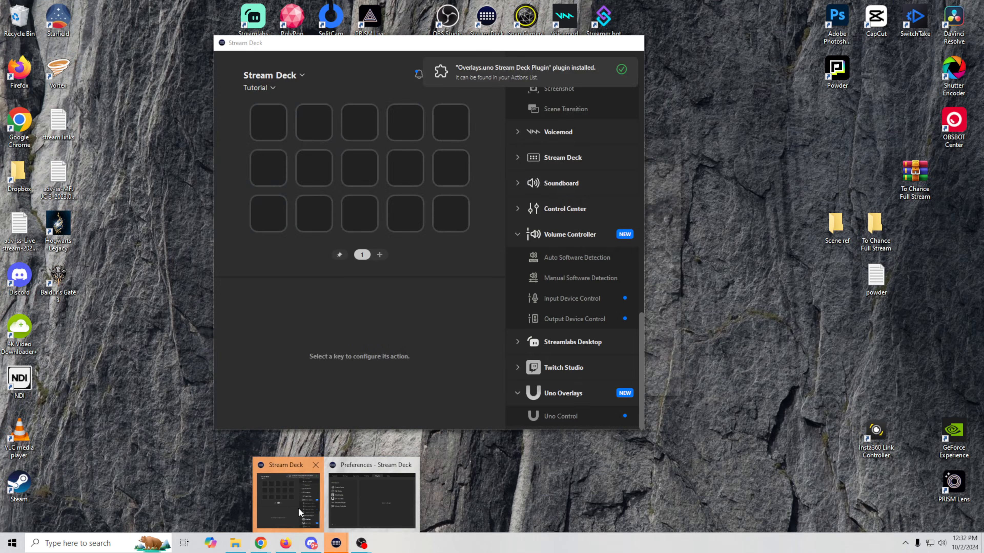
# - Install the plugin, confirm Uno Overlays under Preferences > Plugins, and find its Uno Control action
pyautogui.click(299, 508)
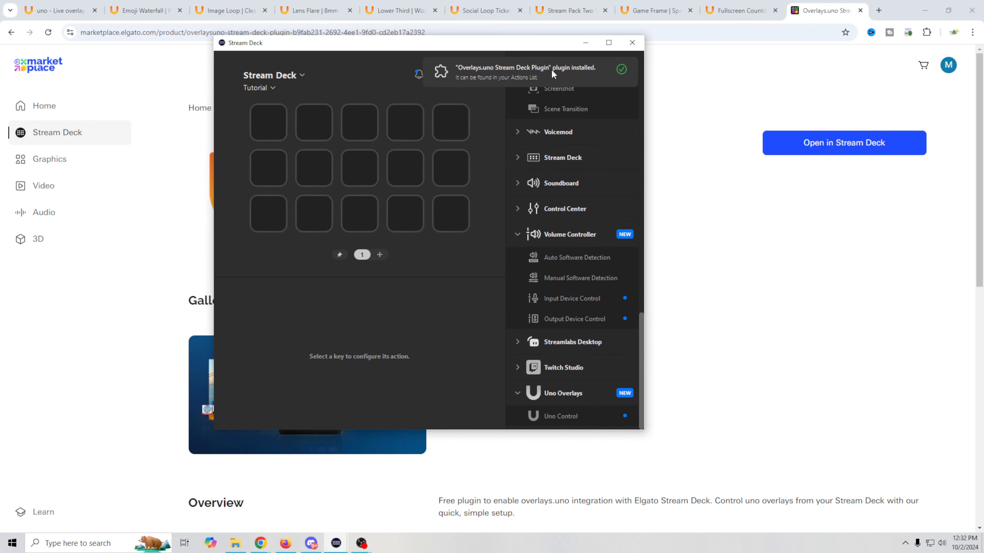
pyautogui.moveTo(336, 542)
pyautogui.click(356, 501)
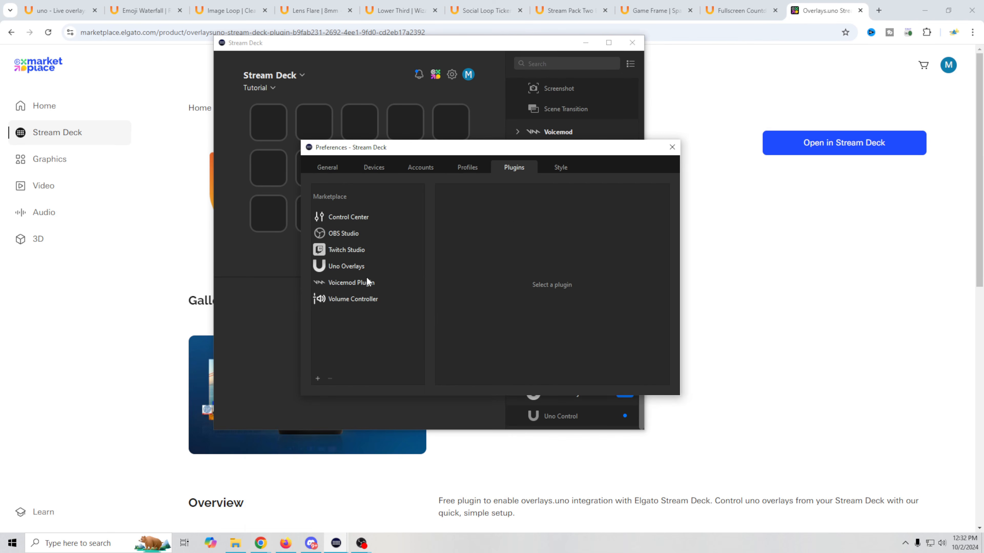
pyautogui.click(347, 268)
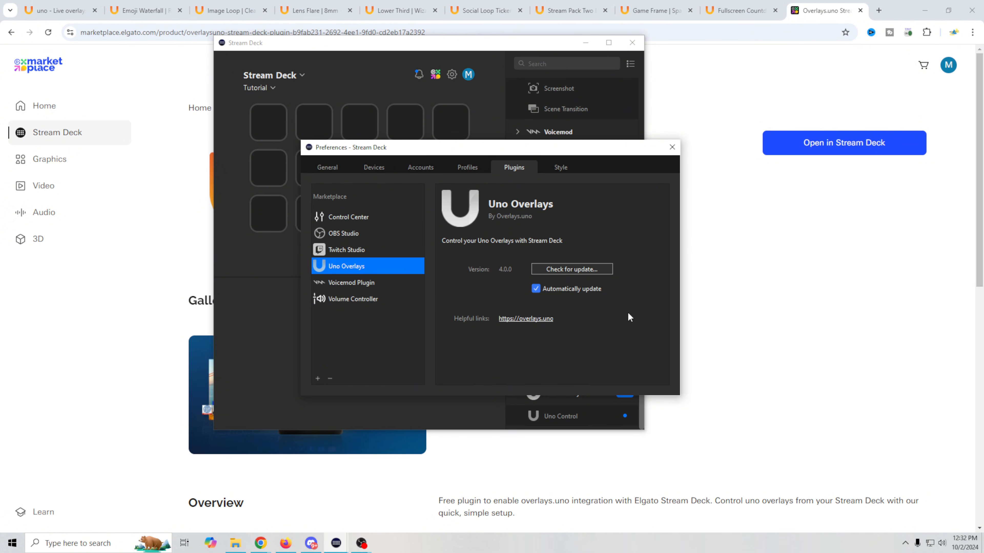
pyautogui.click(672, 147)
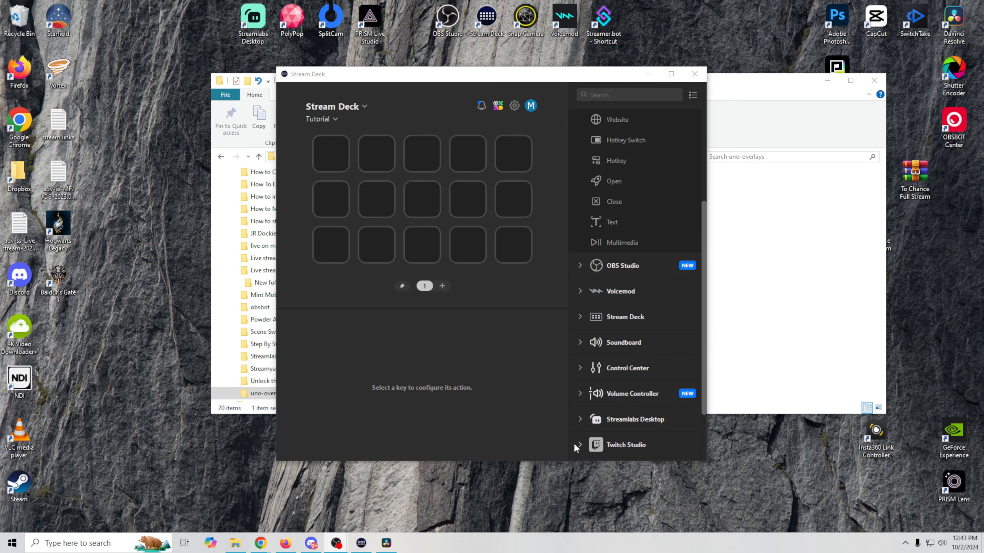
pyautogui.scroll(-2, 633, 396)
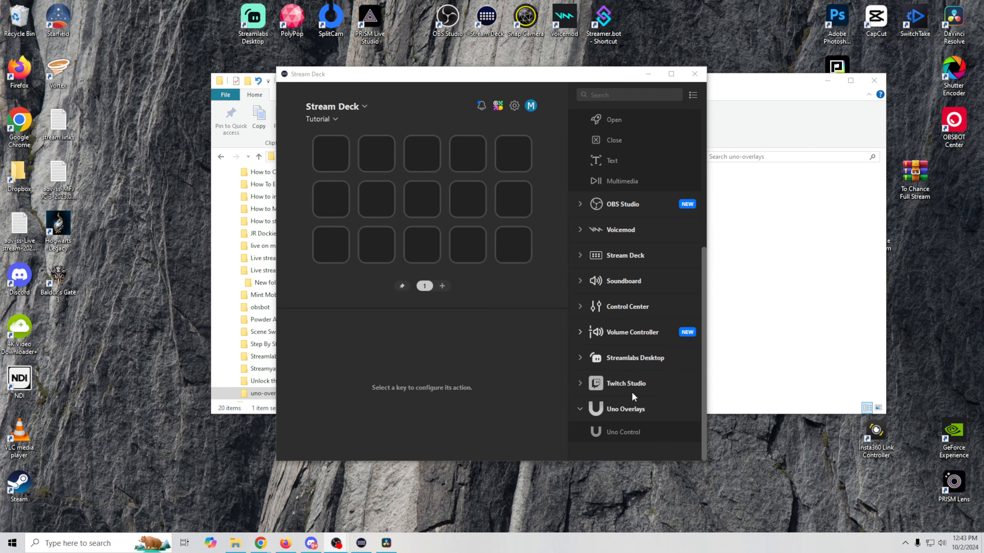
# - Place an Uno Control action on an empty key and bring up the Emoji Waterfall overlay page
pyautogui.moveTo(603, 432); pyautogui.dragTo(422, 244)
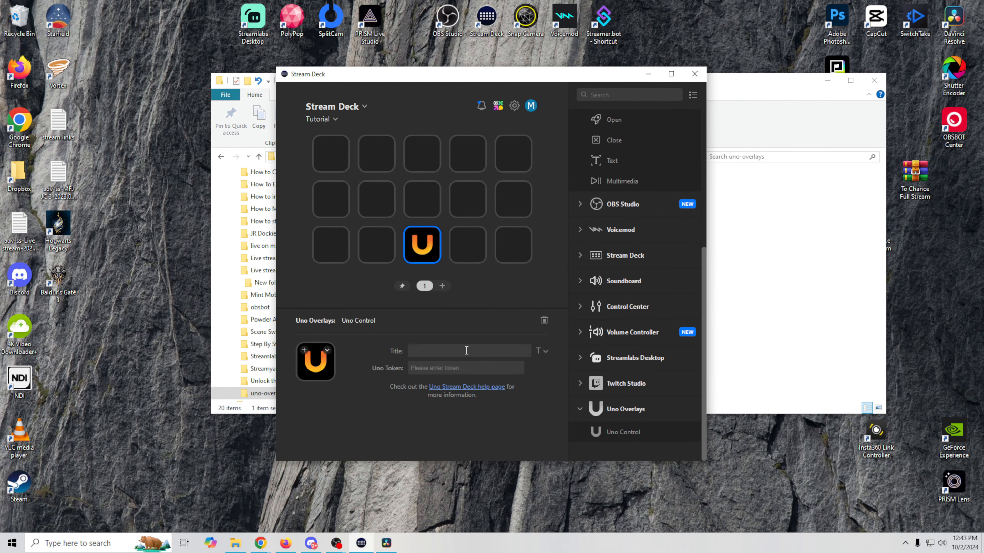
pyautogui.click(478, 370)
pyautogui.moveTo(260, 543)
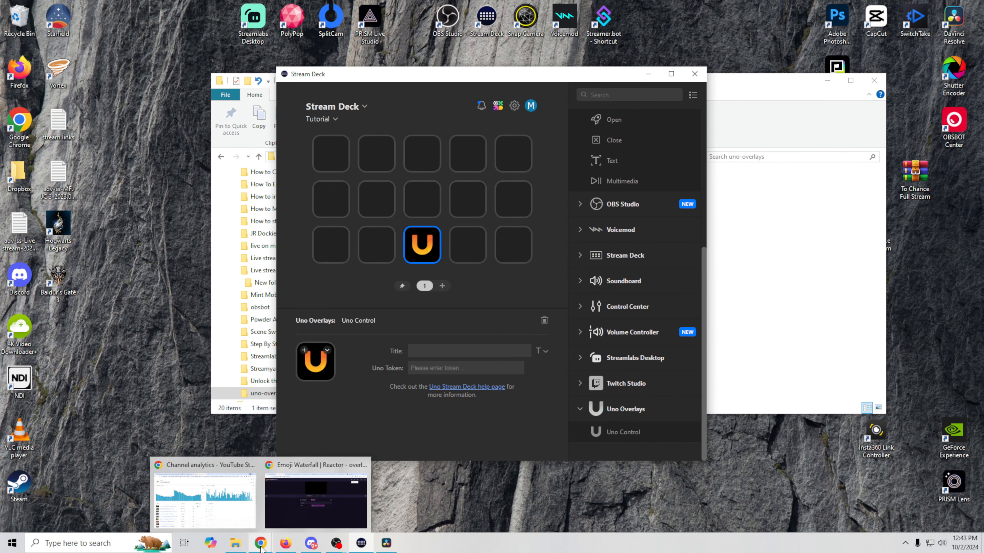
pyautogui.click(313, 513)
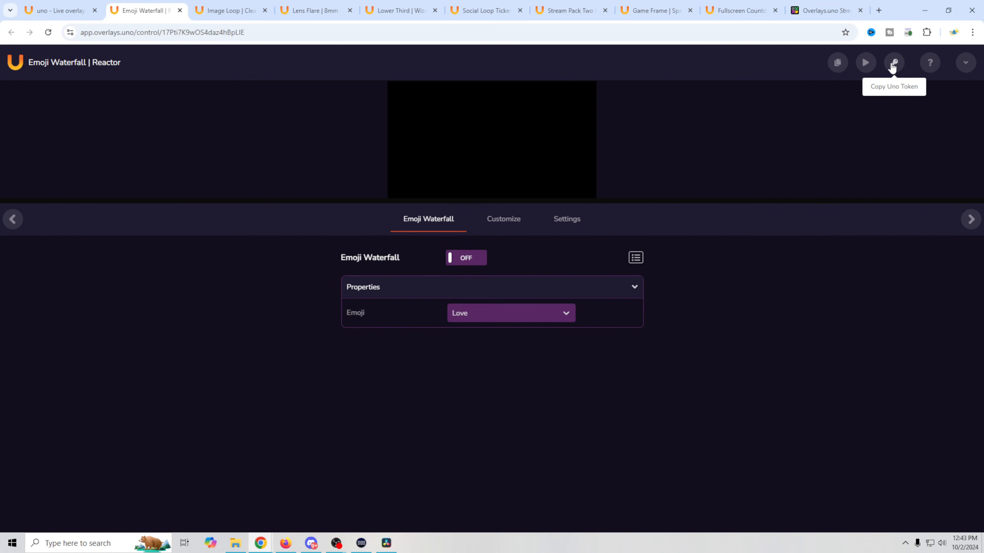
# - Copy the Emoji Waterfall token from the OBS Imoji dock and paste it into Uno Token
pyautogui.moveTo(338, 544)
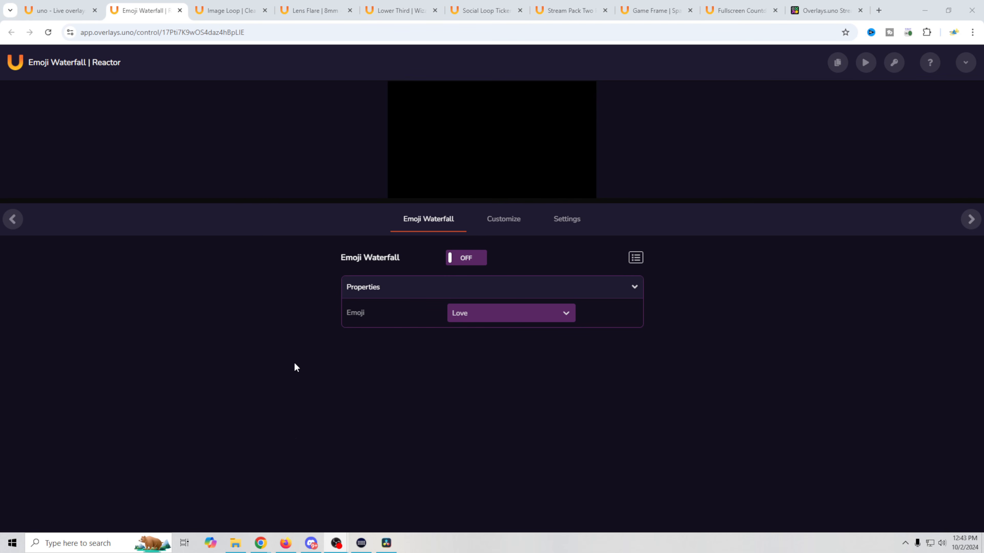
pyautogui.moveTo(0, 4); pyautogui.dragTo(271, 1)
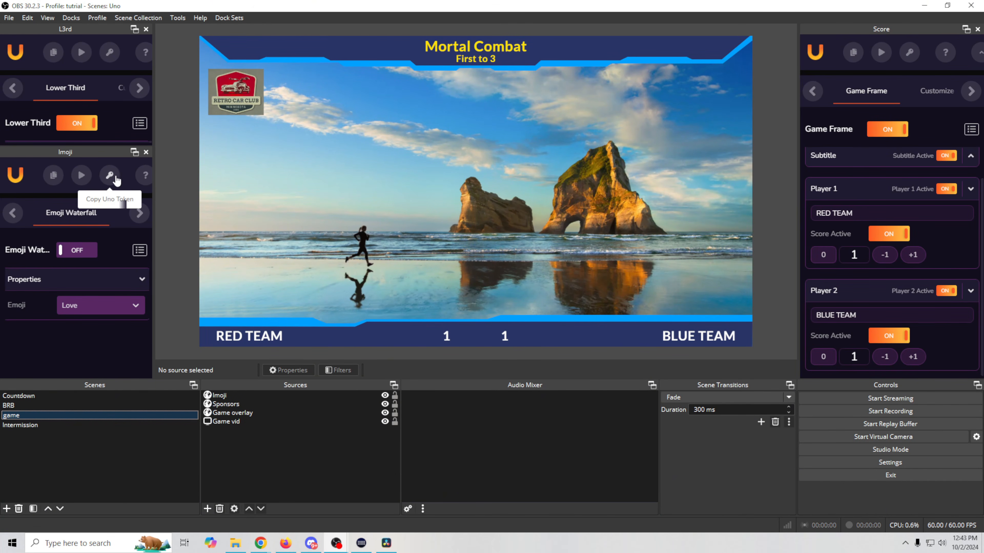
pyautogui.click(107, 179)
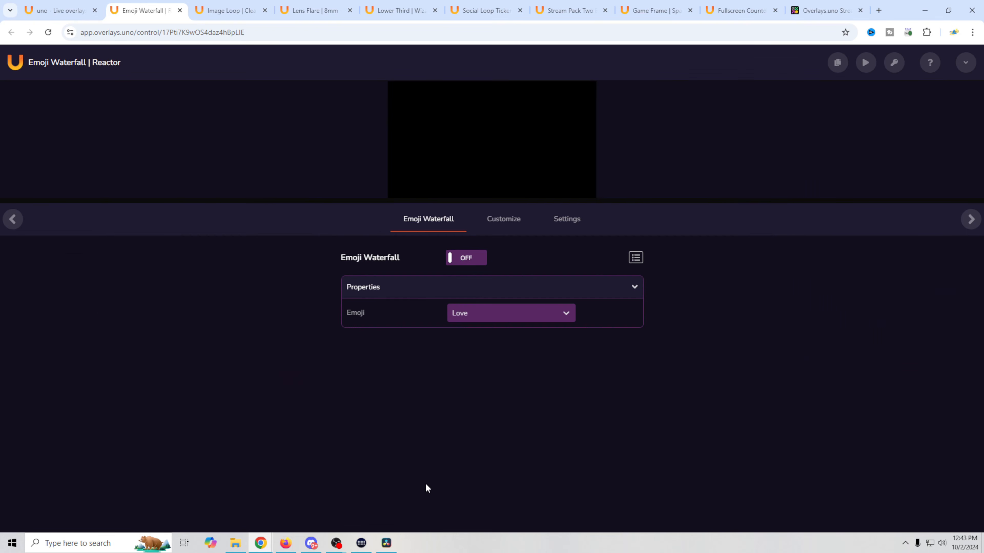
pyautogui.click(925, 10)
pyautogui.click(431, 370)
pyautogui.hotkey('ctrl', 'v')
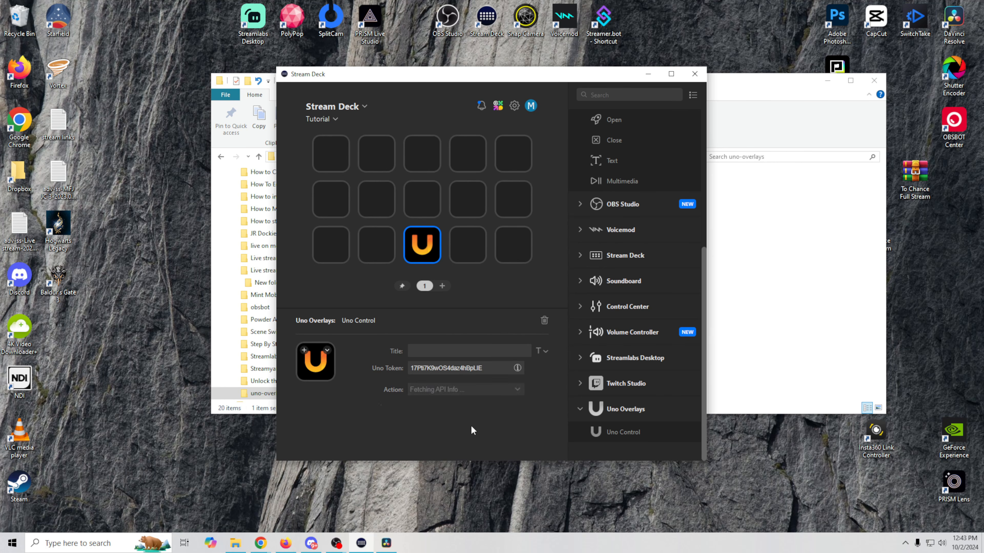
# - Set the key's action to Toggle overlay for Emoji Waterfall and test it in OBS
pyautogui.moveTo(545, 411)
pyautogui.mouseDown()
pyautogui.moveTo(547, 432)
pyautogui.moveTo(549, 416)
pyautogui.mouseUp()
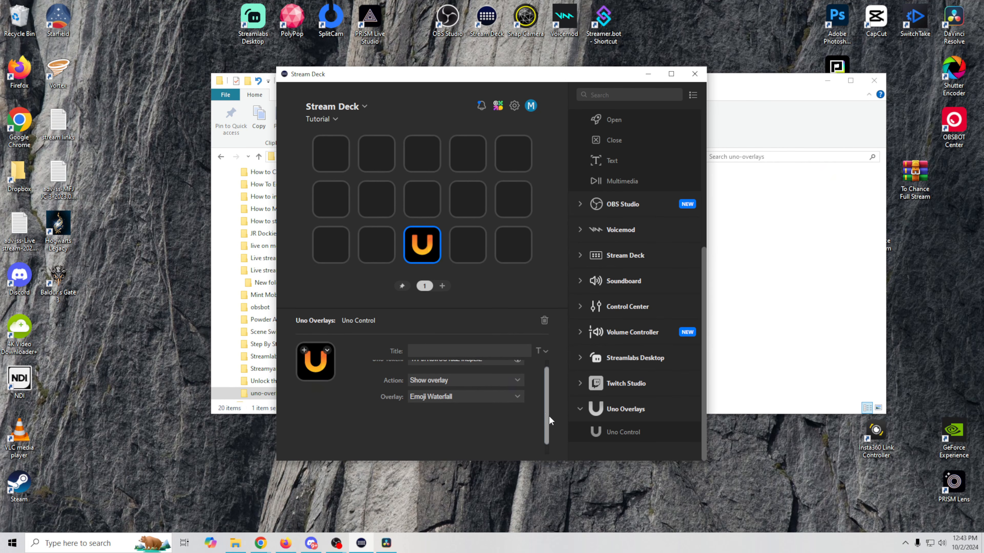
pyautogui.click(517, 381)
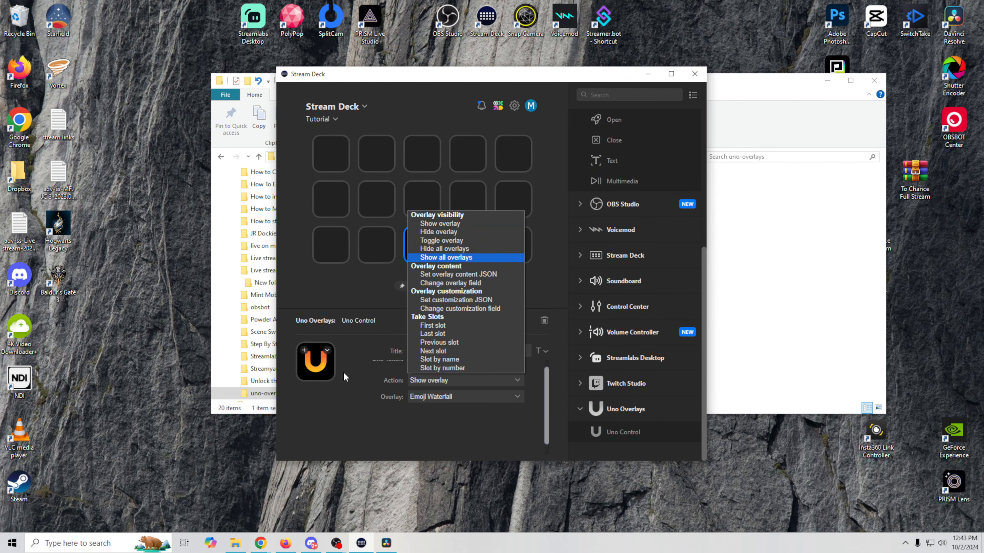
pyautogui.click(463, 240)
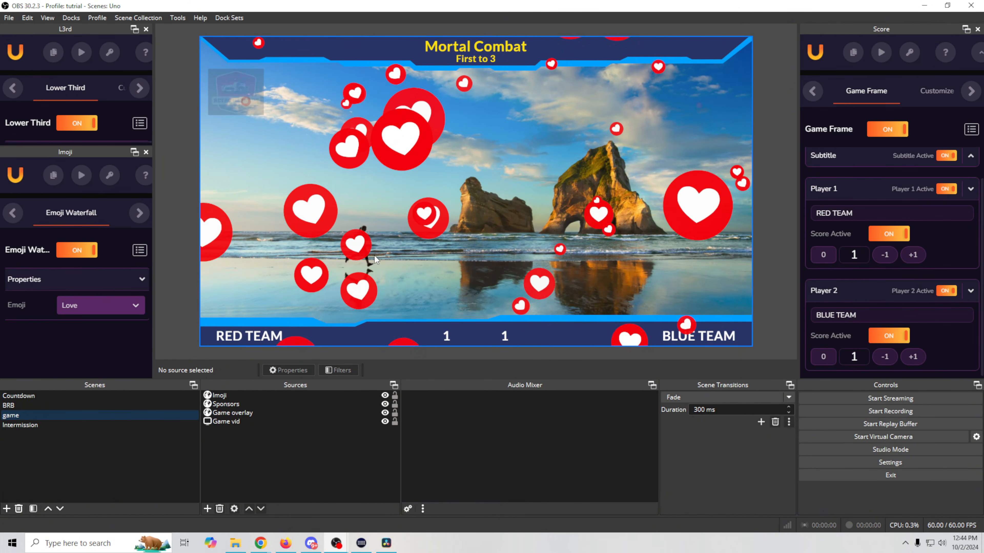
pyautogui.click(923, 8)
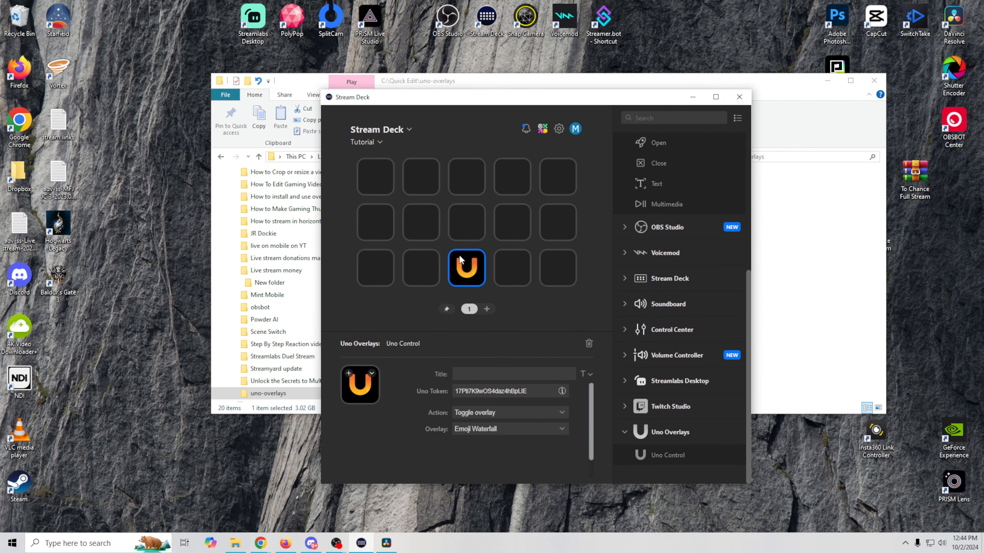
# - Replace the Uno key's action with a Multi Action titled 'sad'
pyautogui.rightClick(466, 272)
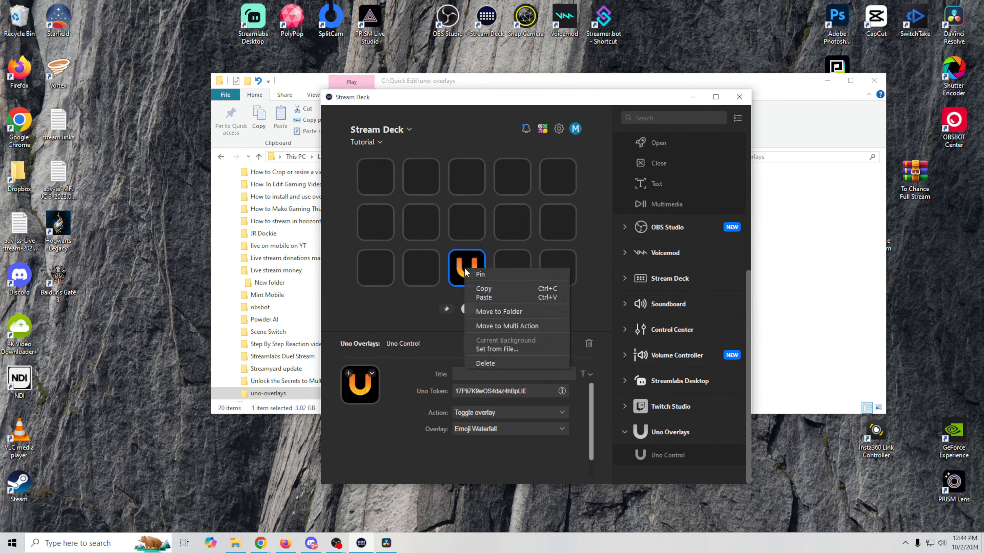
pyautogui.click(494, 364)
pyautogui.click(543, 315)
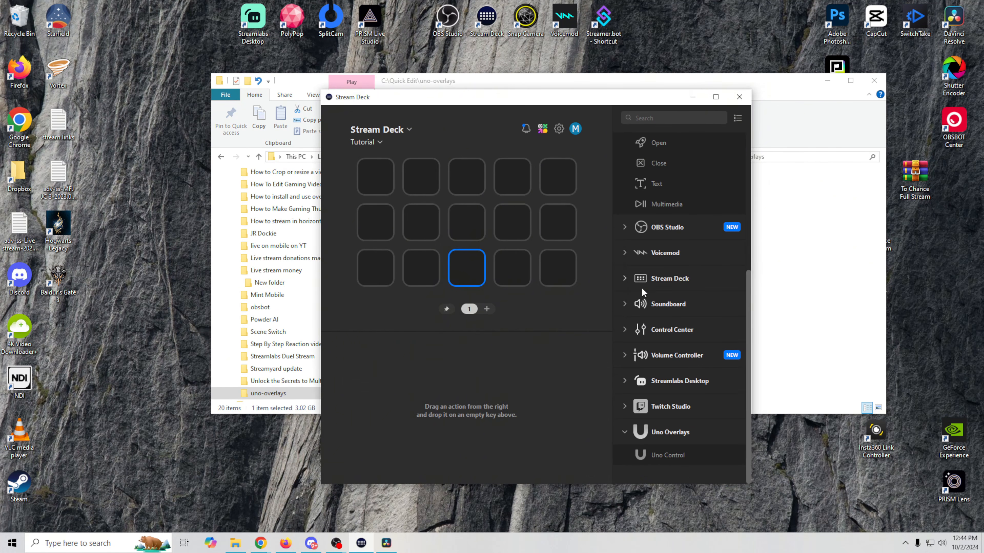
pyautogui.scroll(5, 641, 288)
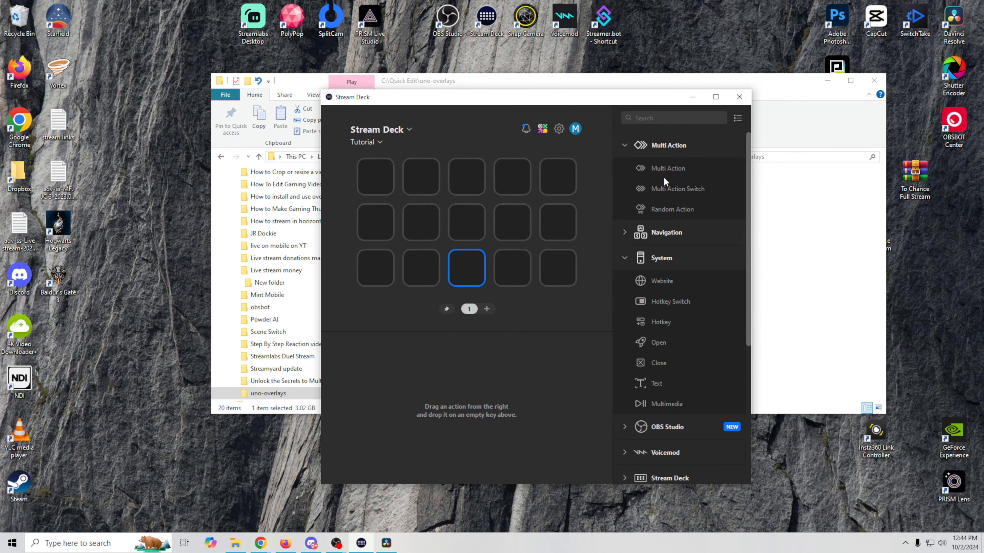
pyautogui.moveTo(664, 169); pyautogui.dragTo(379, 186)
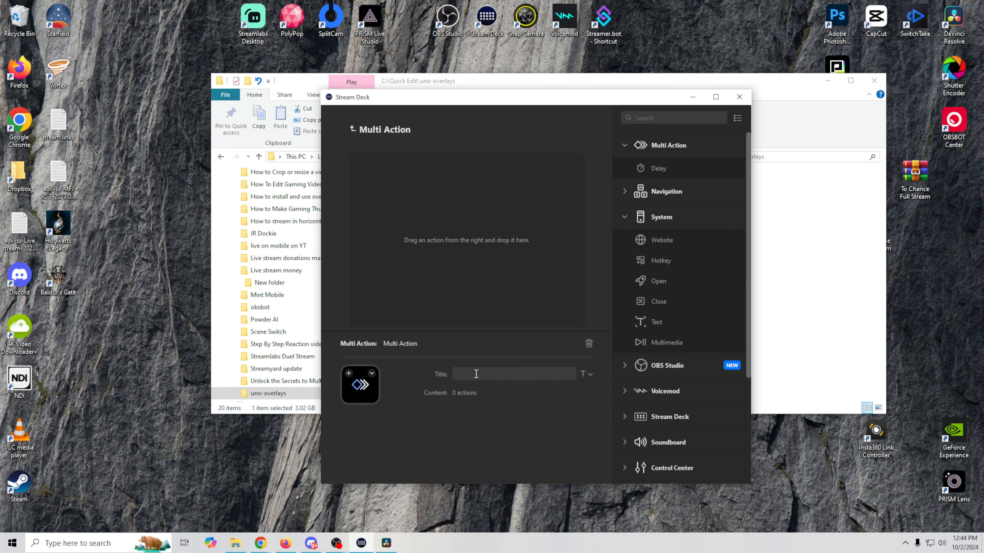
pyautogui.click(476, 374)
pyautogui.write('sad')
# - Add an Uno Control step with the pasted token that changes the emoji field to Sad
pyautogui.scroll(-3, 666, 422)
pyautogui.moveTo(657, 455); pyautogui.dragTo(401, 175)
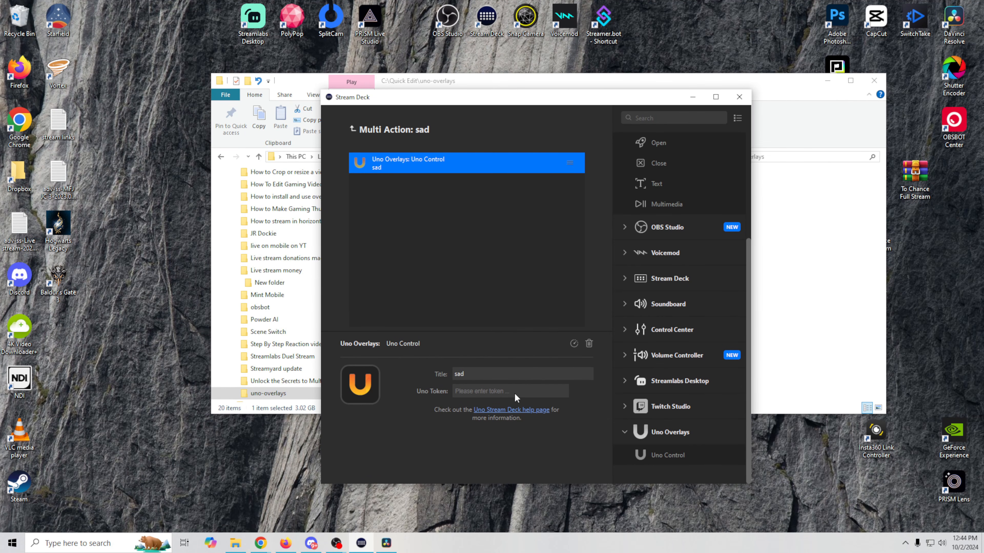
pyautogui.hotkey('ctrl', 'v')
pyautogui.click(498, 413)
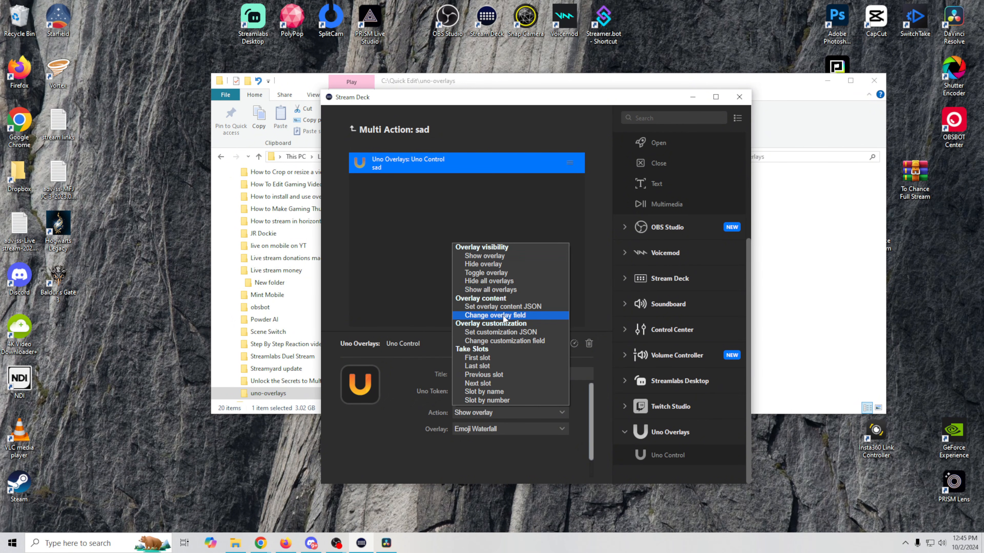
pyautogui.click(512, 316)
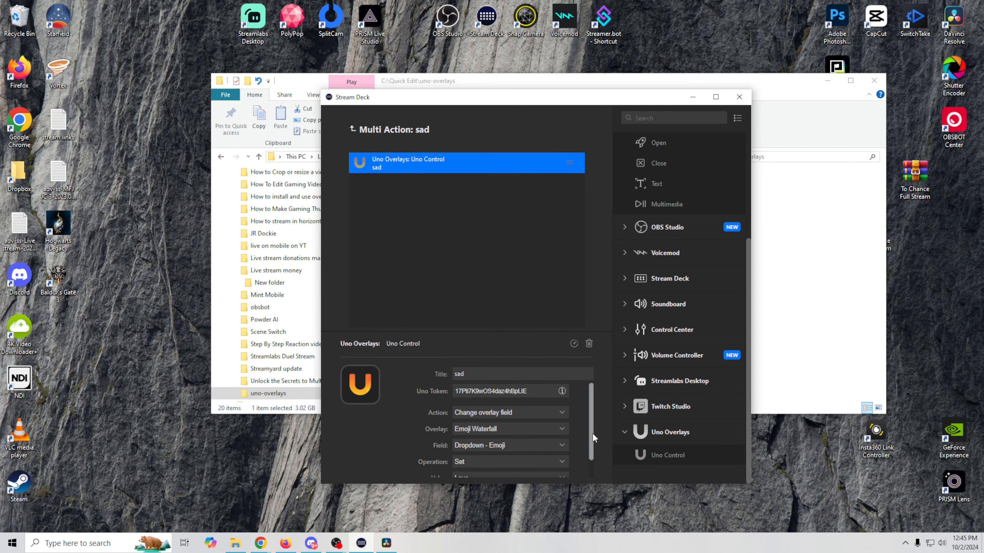
pyautogui.scroll(-1, 591, 434)
pyautogui.click(477, 457)
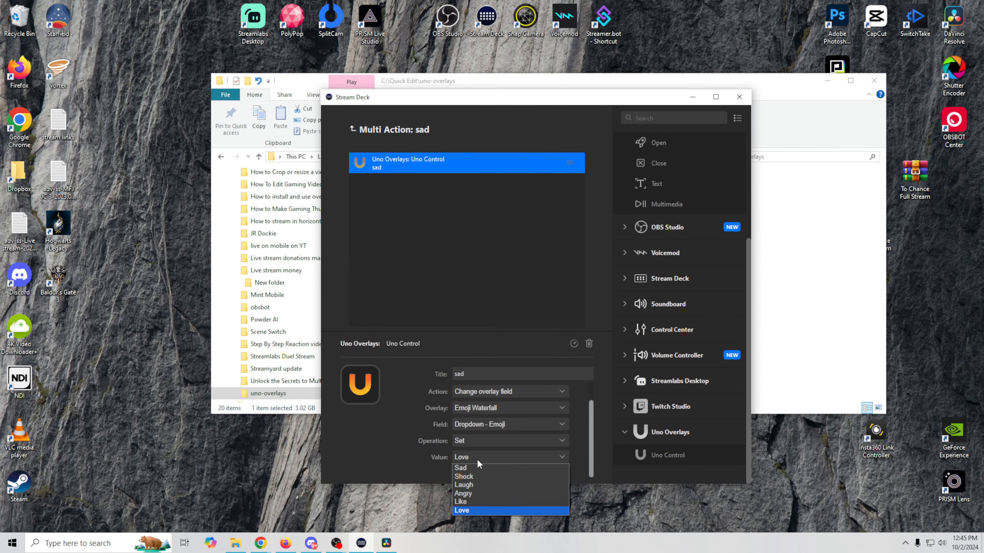
pyautogui.click(474, 467)
# - Add a second Uno Control step titled 'toggle' with the token, set to Toggle overlay
pyautogui.moveTo(668, 455); pyautogui.dragTo(441, 244)
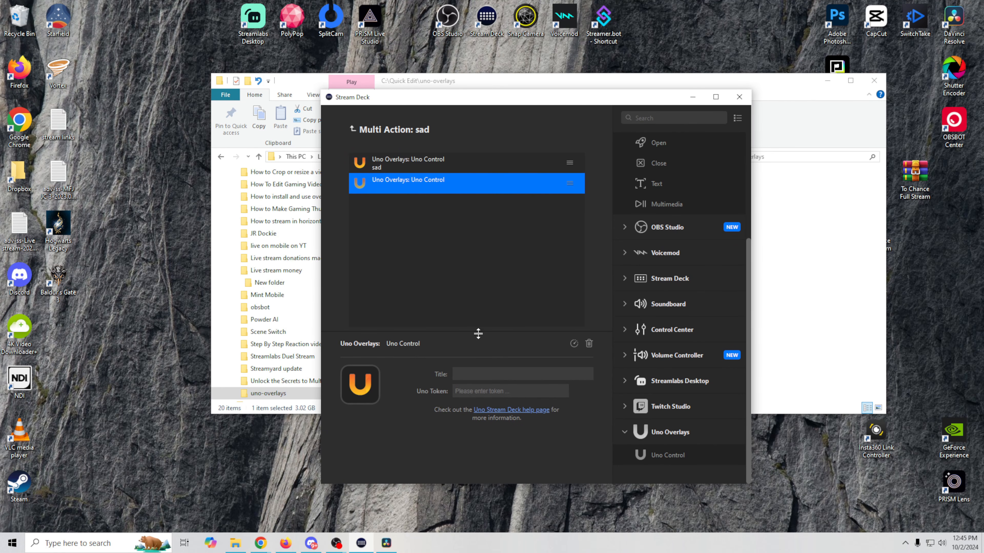
pyautogui.click(493, 374)
pyautogui.write('toggle')
pyautogui.click(498, 392)
pyautogui.hotkey('ctrl', 'v')
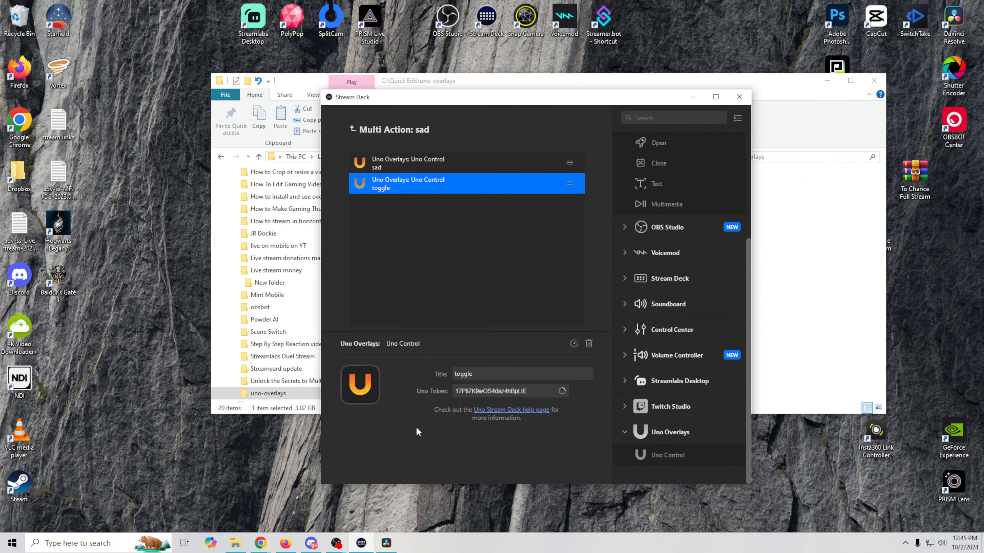
pyautogui.click(509, 414)
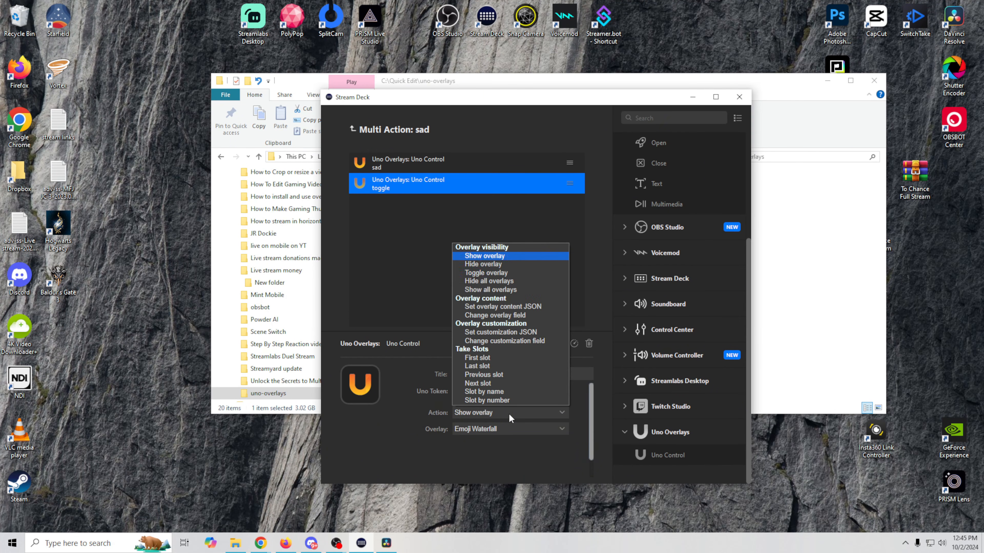
pyautogui.click(502, 273)
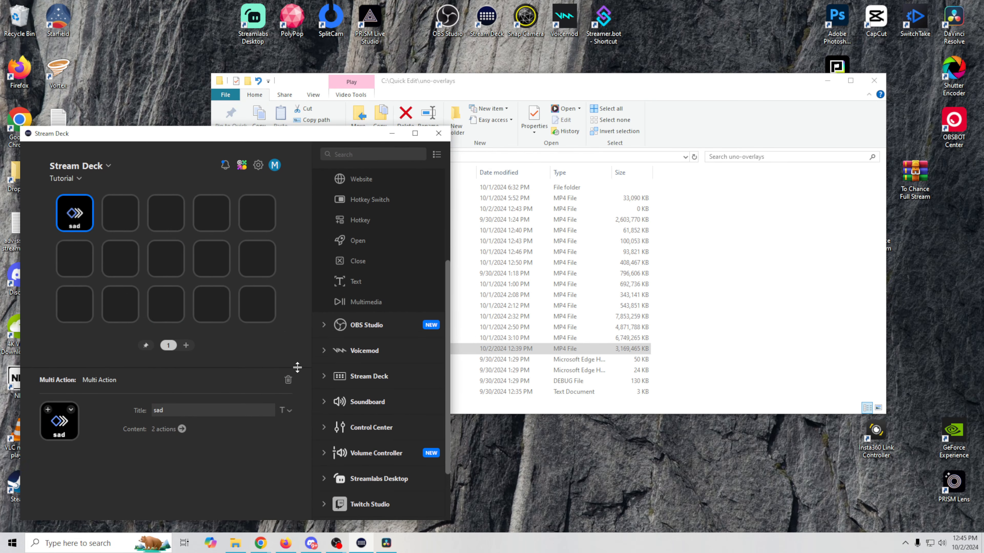
# - Trigger the sad key to rain sad emojis over the OBS preview, then minimize OBS
pyautogui.moveTo(336, 543)
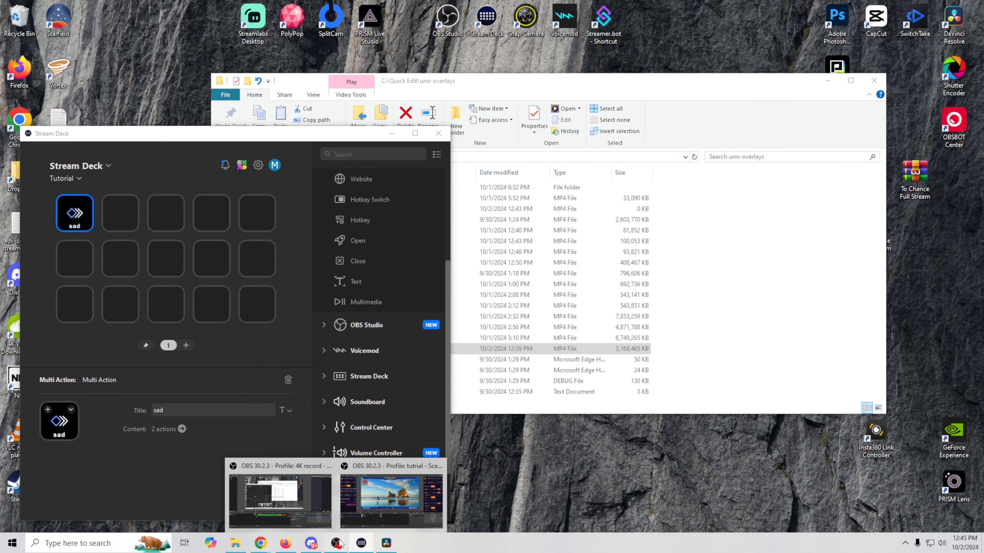
pyautogui.click(382, 498)
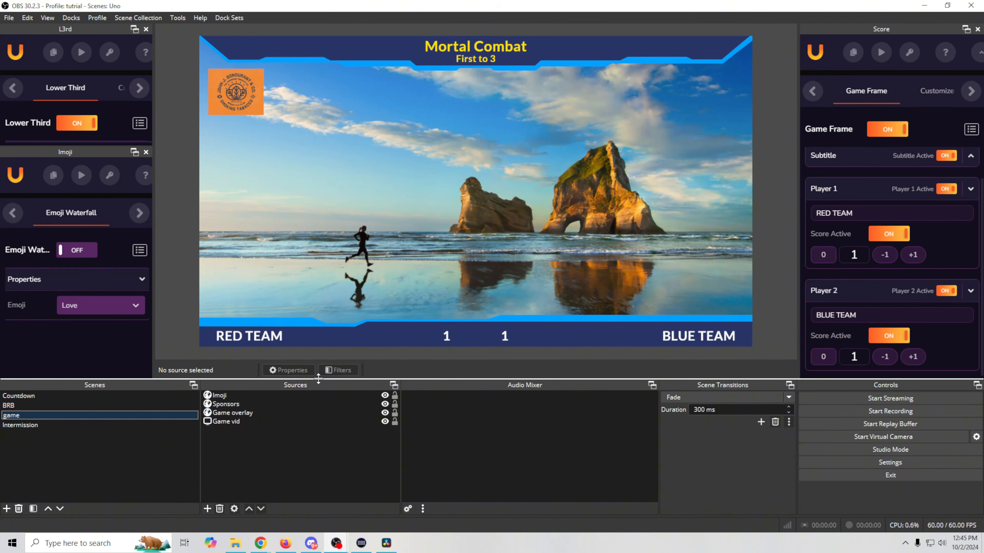
pyautogui.click(90, 250)
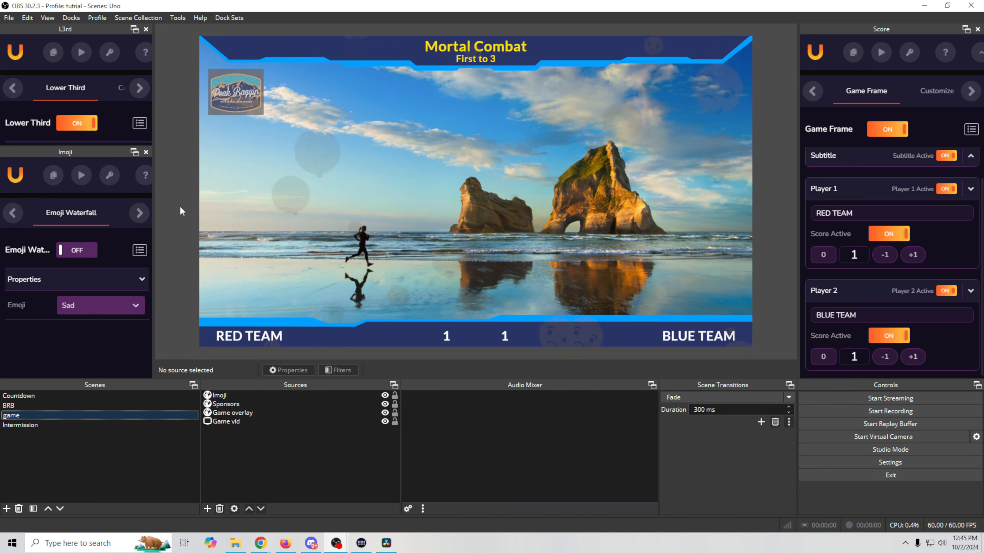
pyautogui.click(922, 6)
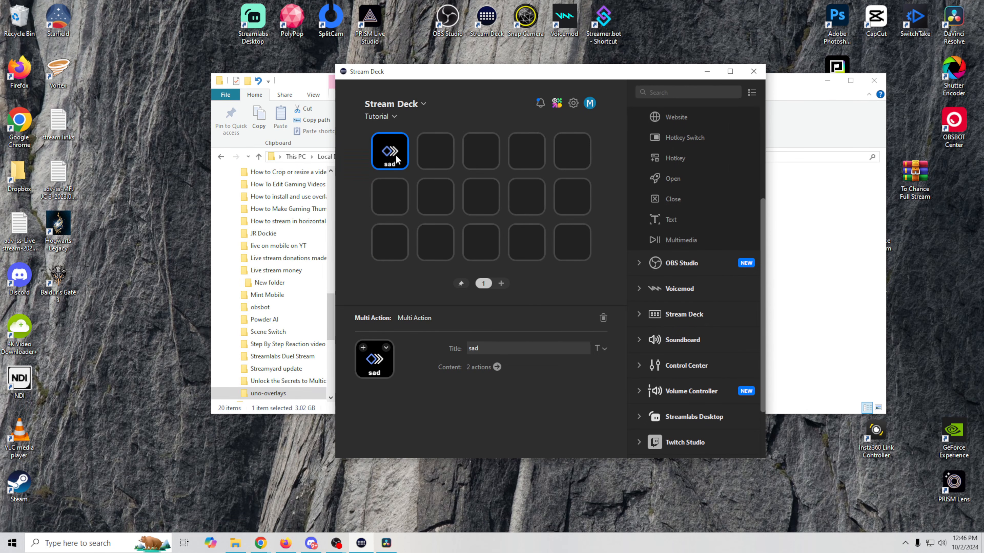
pyautogui.rightClick(397, 155)
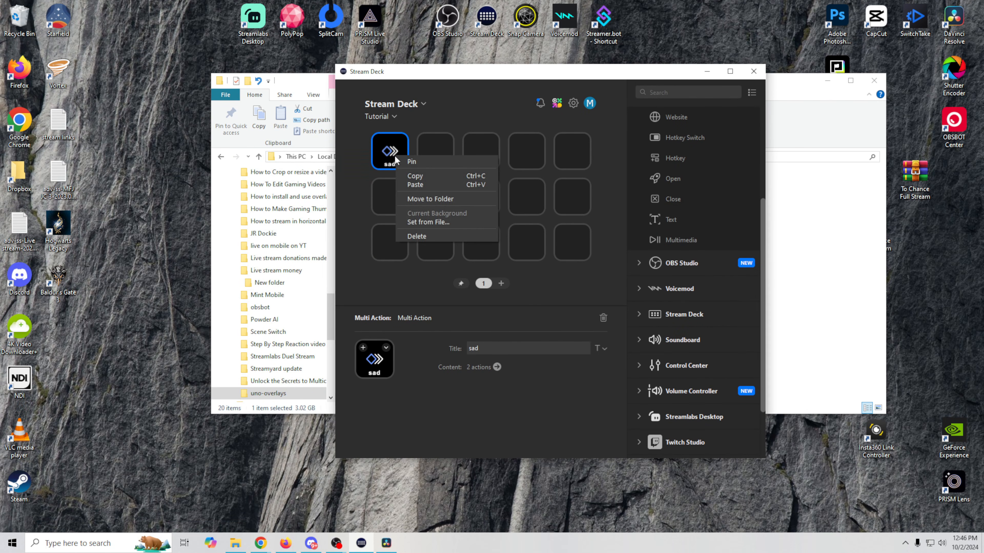
# - Copy the sad key and paste it onto the empty key beside it
pyautogui.click(441, 176)
pyautogui.click(434, 160)
pyautogui.rightClick(434, 160)
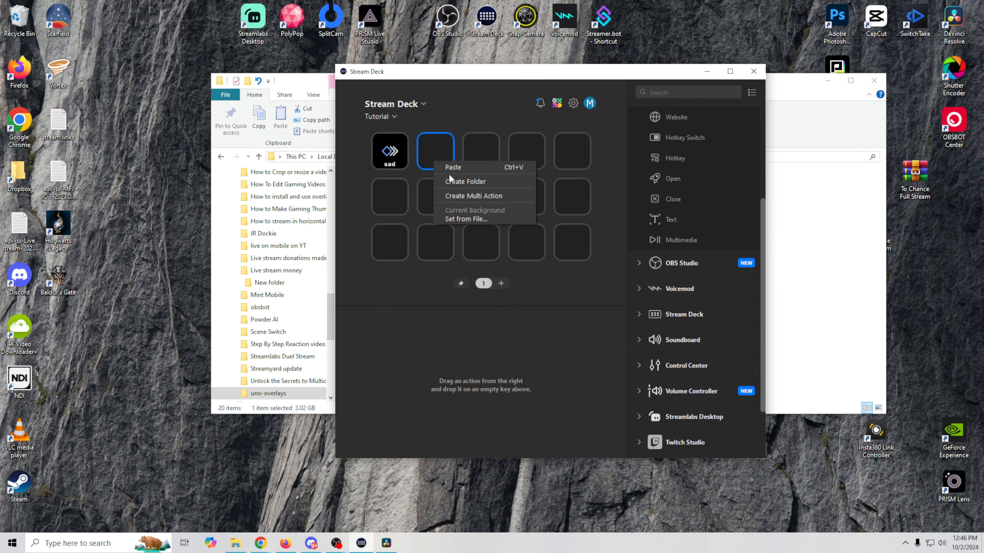
pyautogui.click(453, 168)
# - Retitle the copied key's emoji action 'thumbs up' and set its value to Like
pyautogui.click(496, 367)
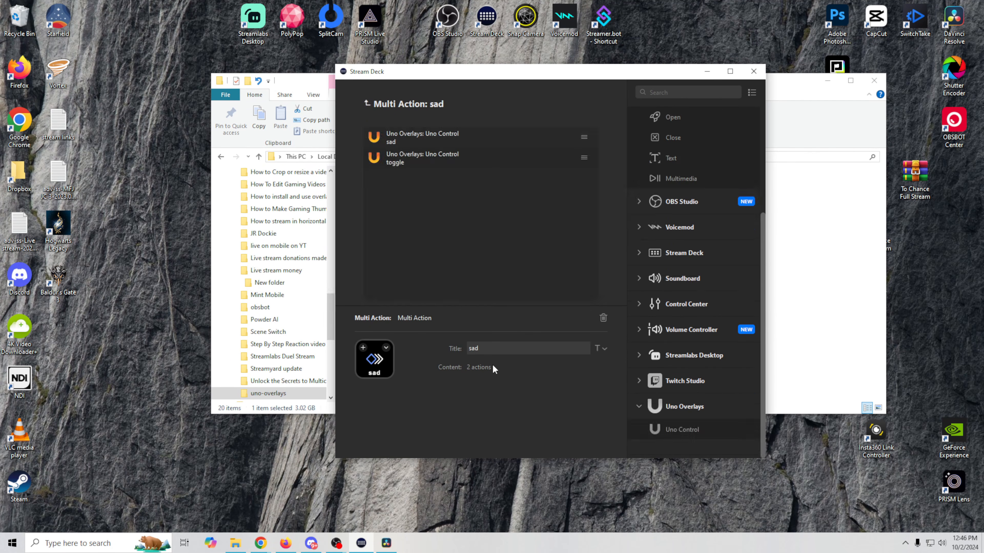
pyautogui.click(409, 142)
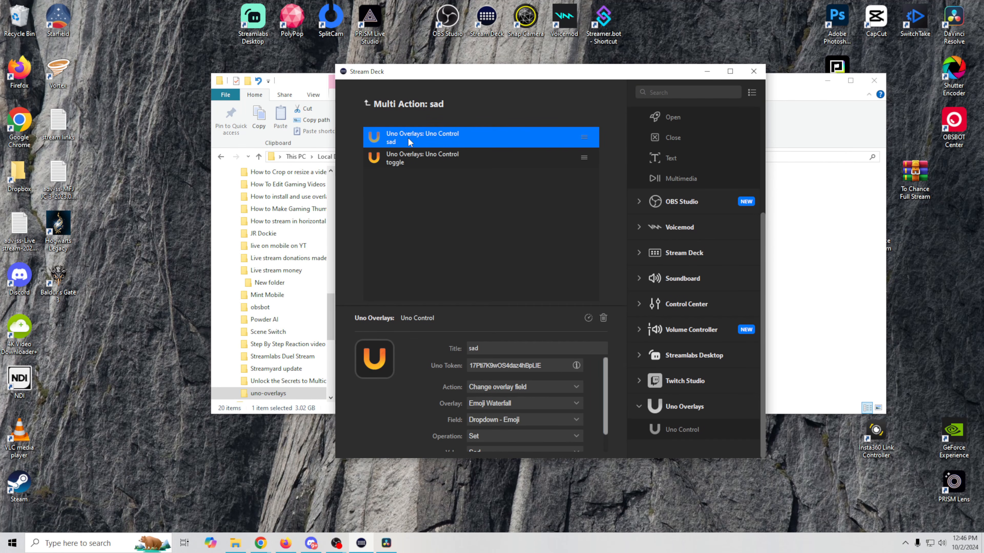
pyautogui.moveTo(487, 348); pyautogui.dragTo(441, 342)
pyautogui.write('thumbs up')
pyautogui.scroll(-1, 481, 393)
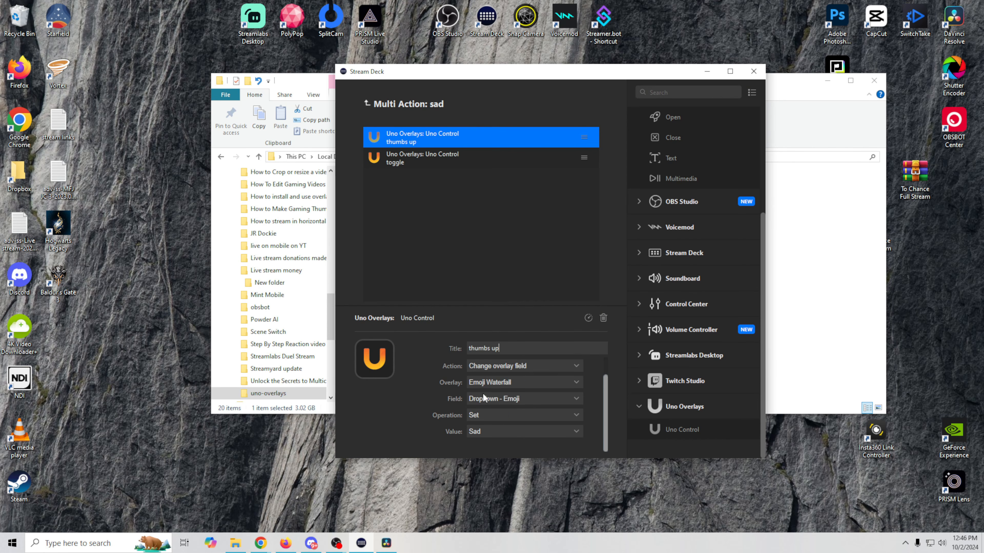
pyautogui.click(527, 432)
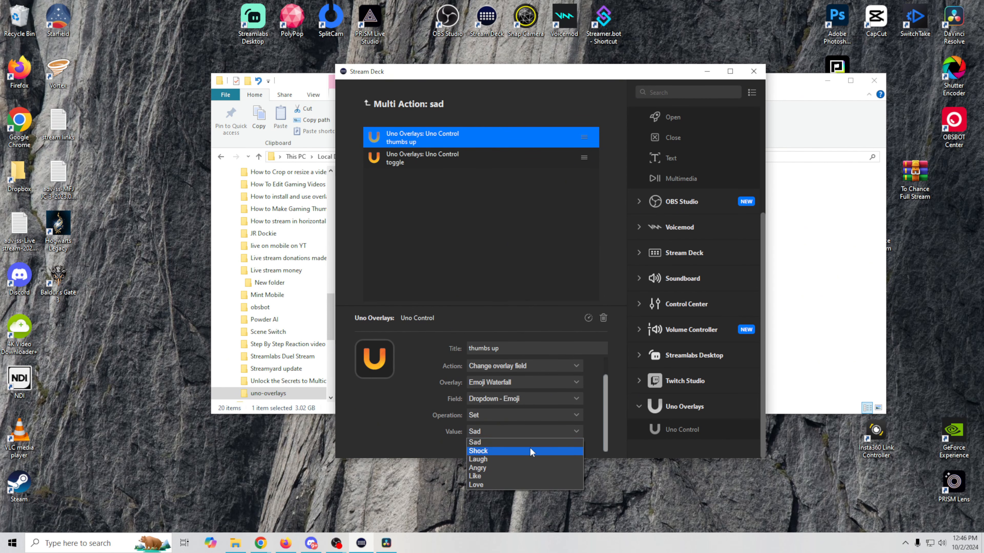
pyautogui.click(501, 468)
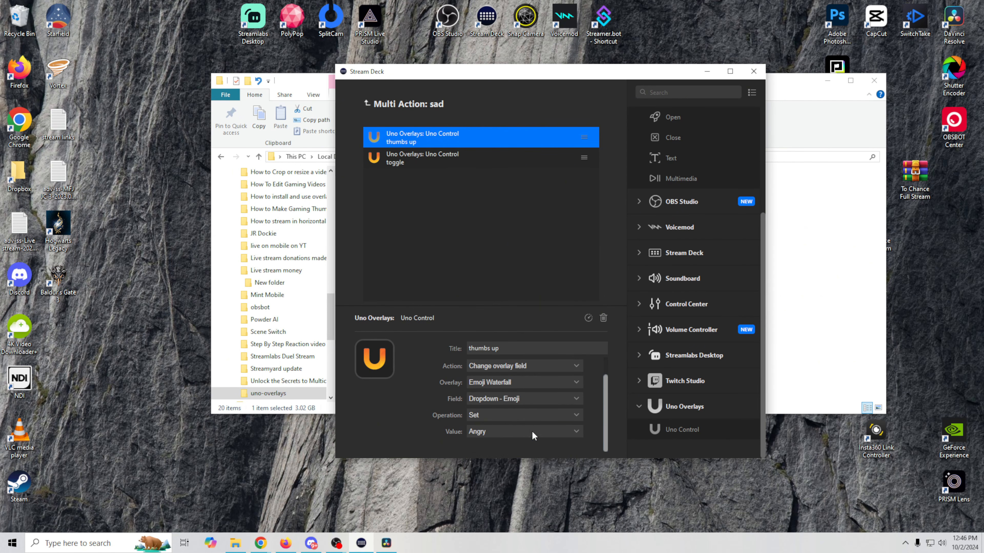
pyautogui.click(531, 432)
pyautogui.click(495, 482)
# - Change the new key's title from 'sad' to 'like'
pyautogui.click(387, 104)
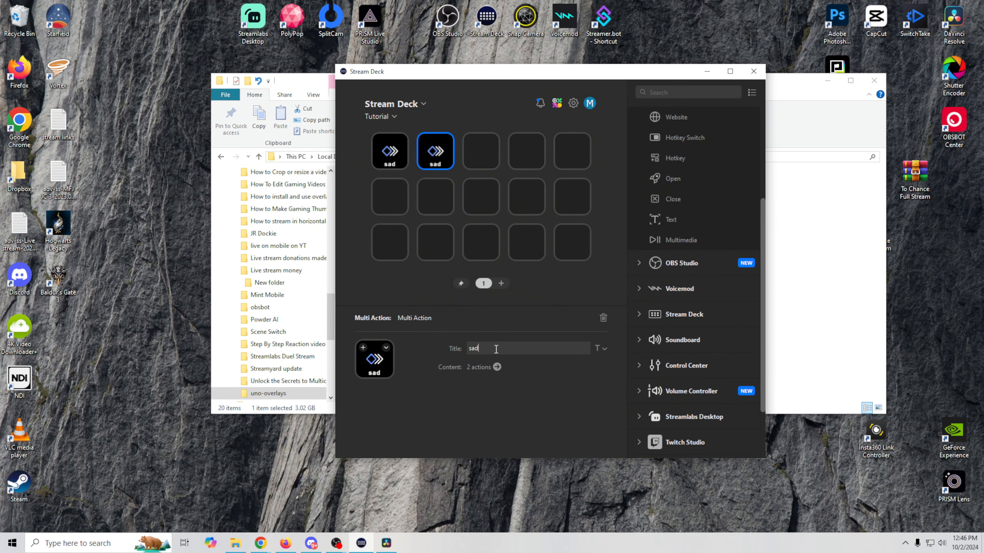
pyautogui.press('BackSpace')
pyautogui.write('like')
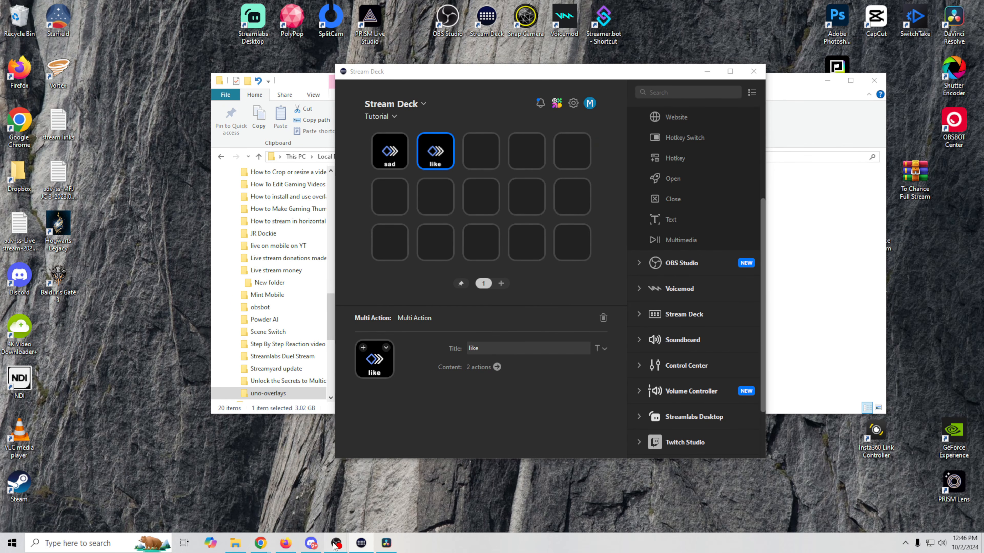
pyautogui.moveTo(336, 545)
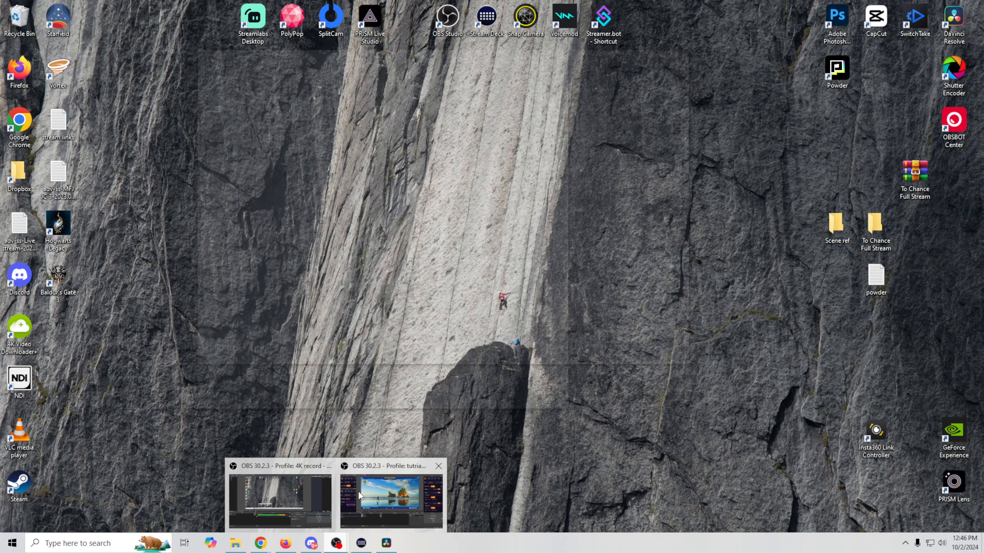
pyautogui.click(359, 490)
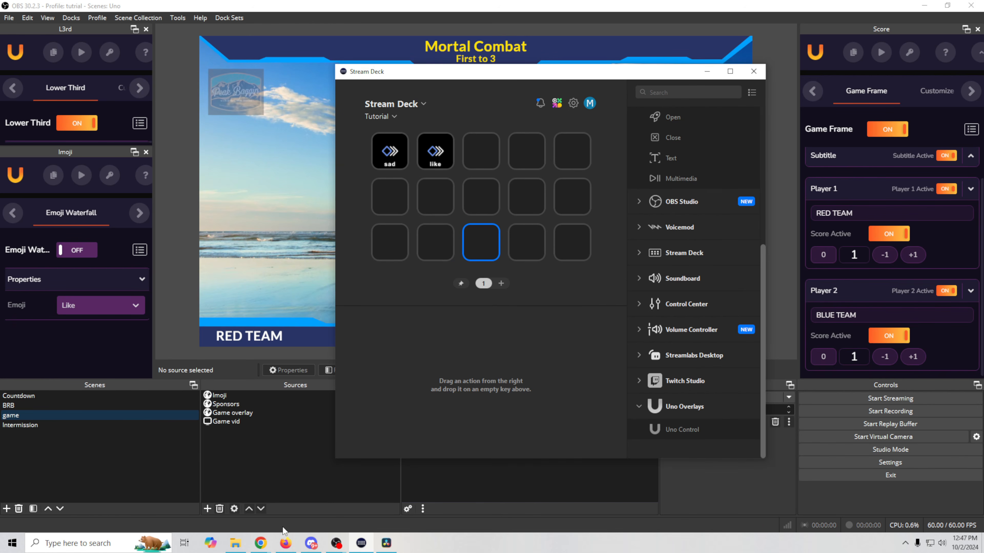
# - Copy the Lower Third token from the OBS L3rd dock and drop Uno Control onto a third key
pyautogui.moveTo(260, 543)
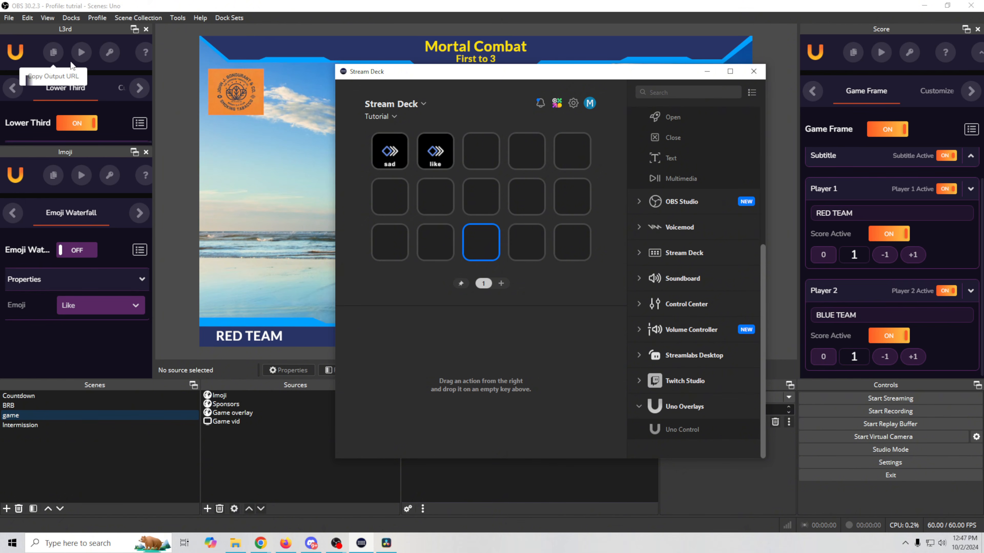
pyautogui.click(111, 55)
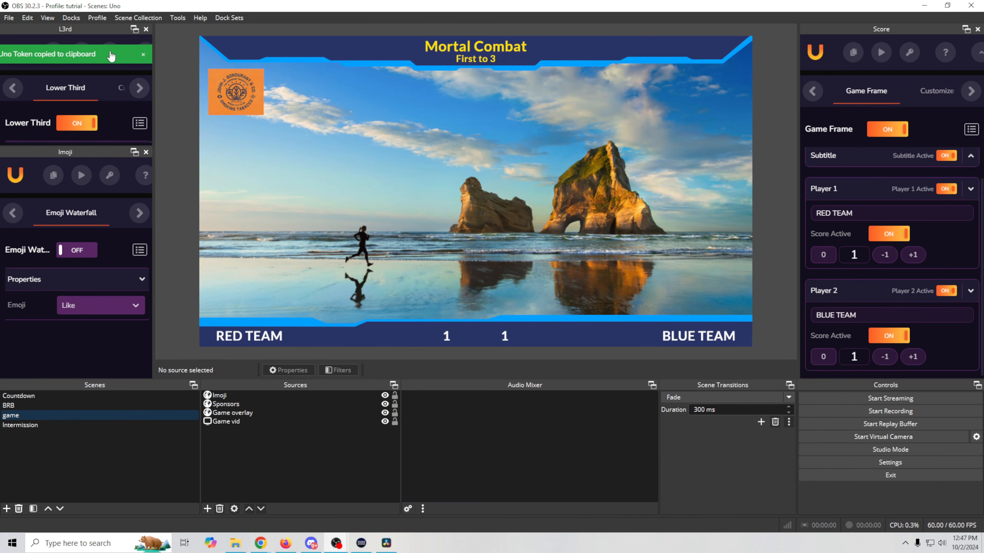
pyautogui.click(358, 544)
pyautogui.moveTo(674, 425); pyautogui.dragTo(487, 245)
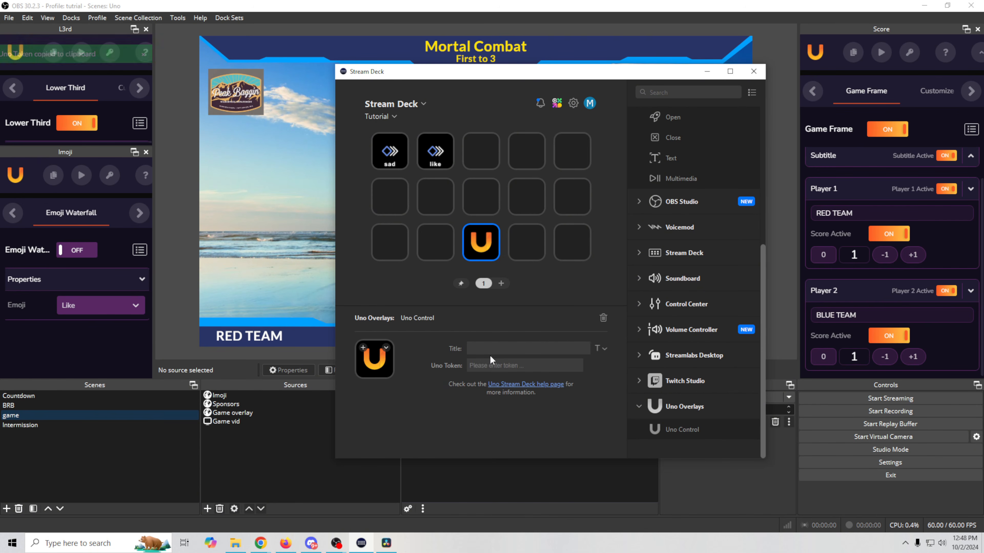
# - Paste the Lower Third token and set the action to Set overlay content JSON, showing 'Be Right Back'
pyautogui.click(493, 365)
pyautogui.hotkey('ctrl', 'v')
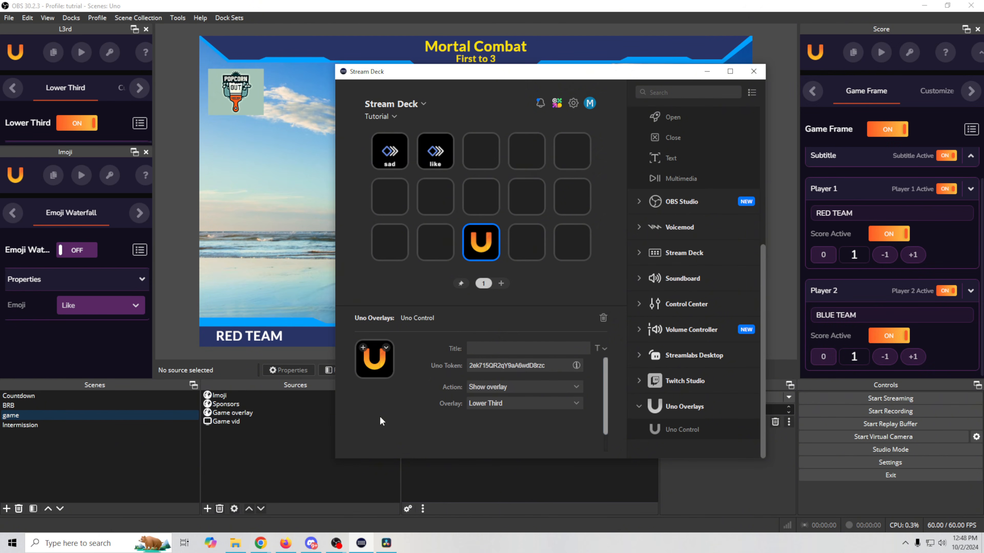
pyautogui.click(482, 389)
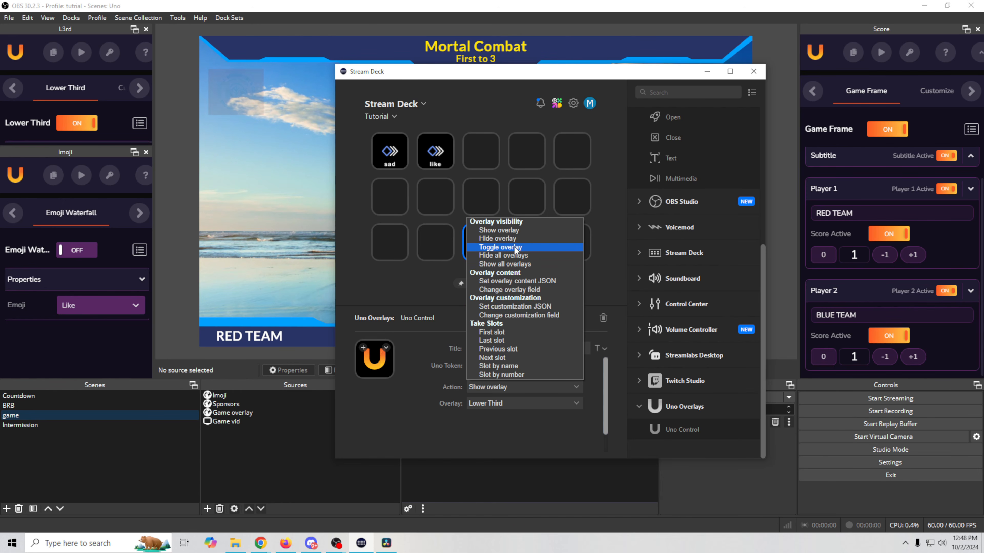
pyautogui.click(512, 290)
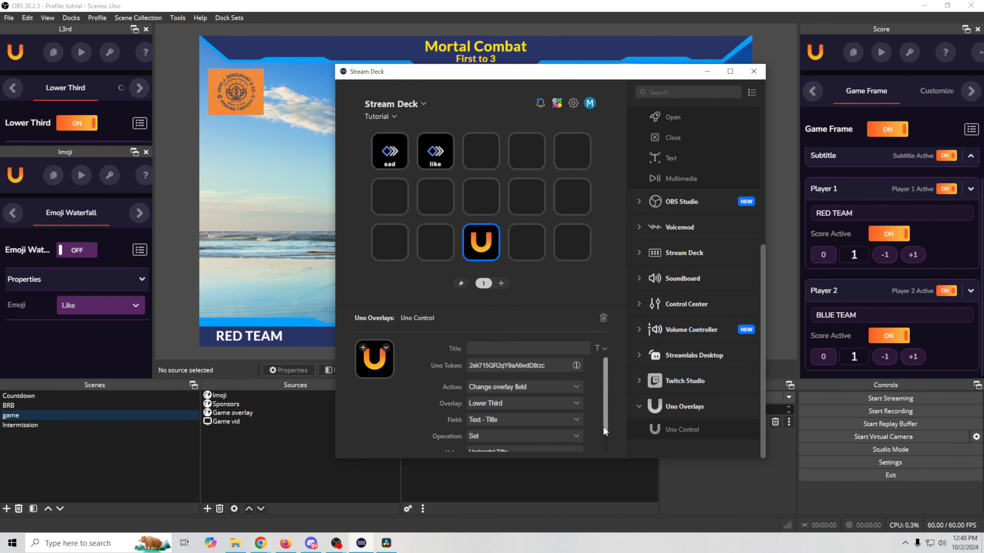
pyautogui.moveTo(606, 414); pyautogui.dragTo(606, 437)
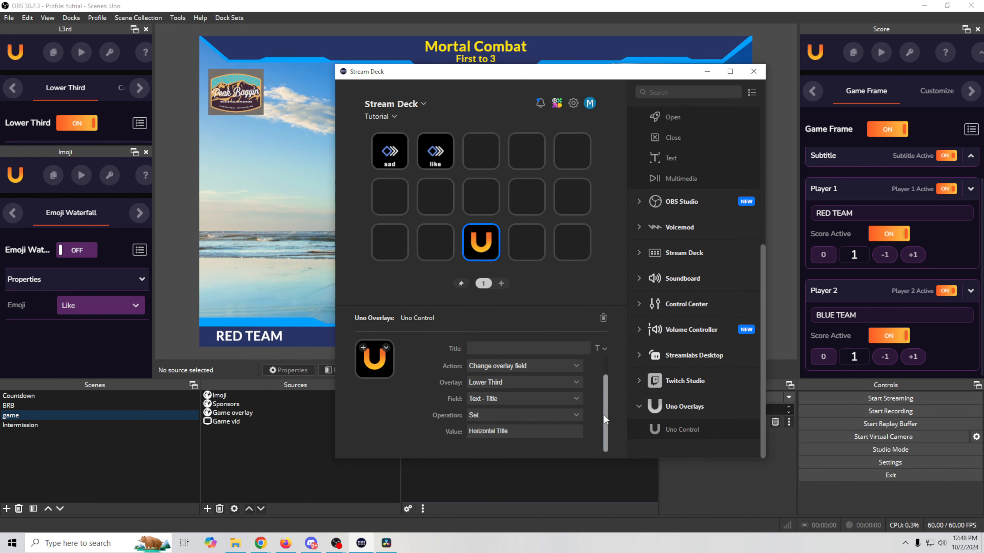
pyautogui.scroll(1, 603, 415)
pyautogui.click(523, 387)
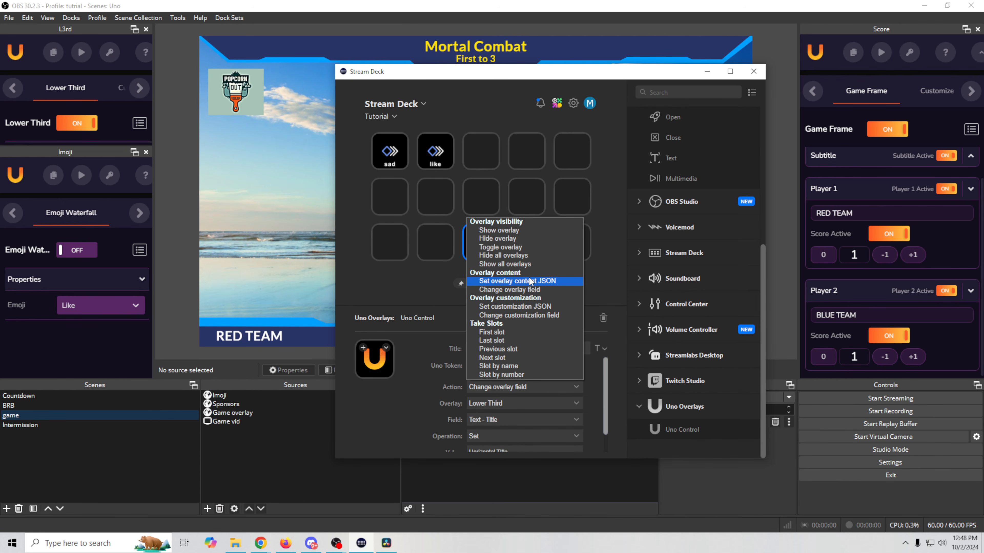
pyautogui.click(512, 281)
pyautogui.scroll(-1, 599, 379)
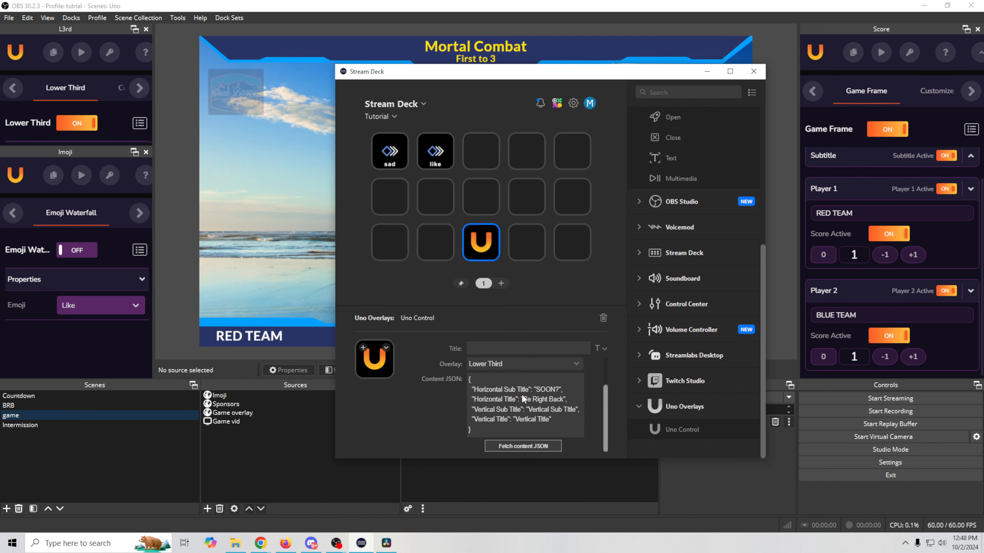
# - Switch the key's action from Change customization field to Set customization JSON
pyautogui.scroll(2, 581, 410)
pyautogui.click(576, 381)
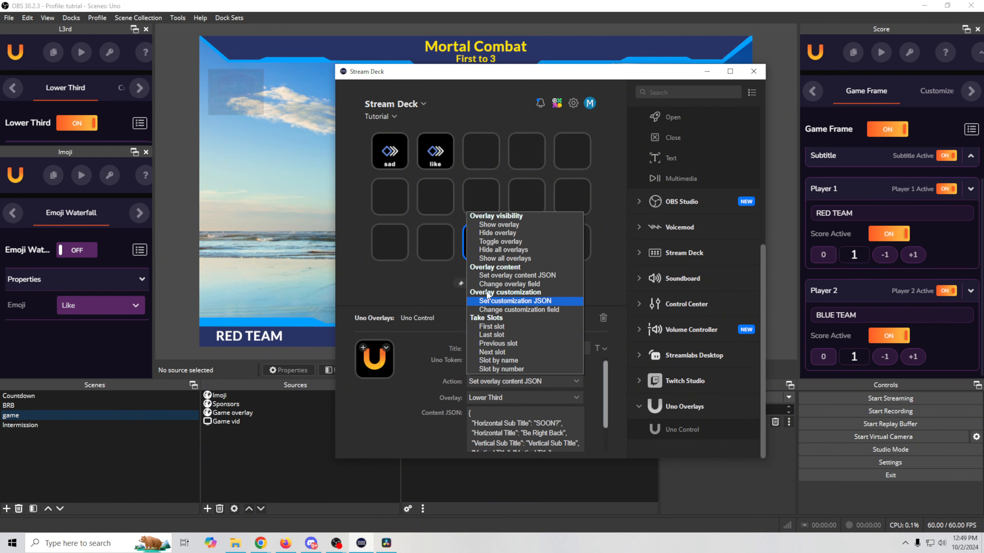
pyautogui.click(503, 309)
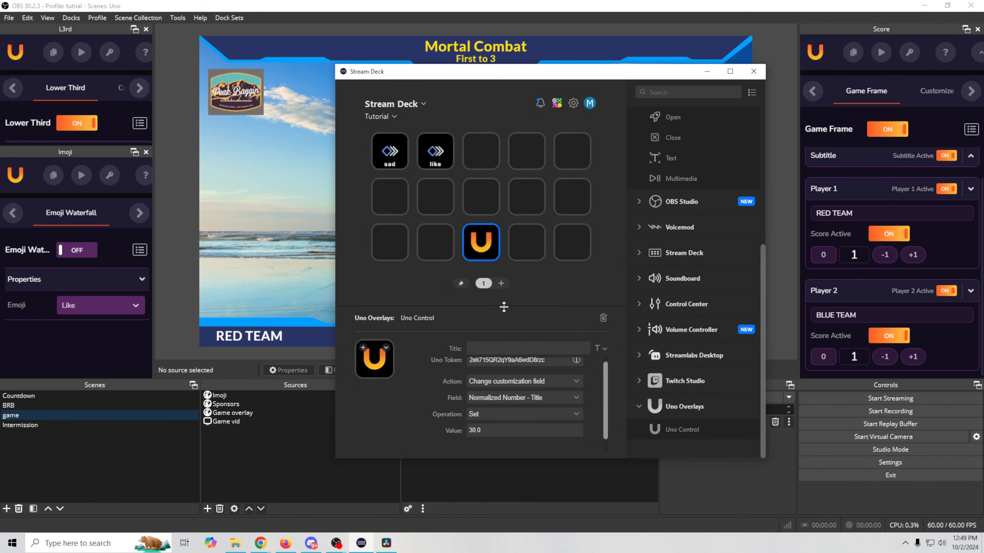
pyautogui.scroll(1, 573, 406)
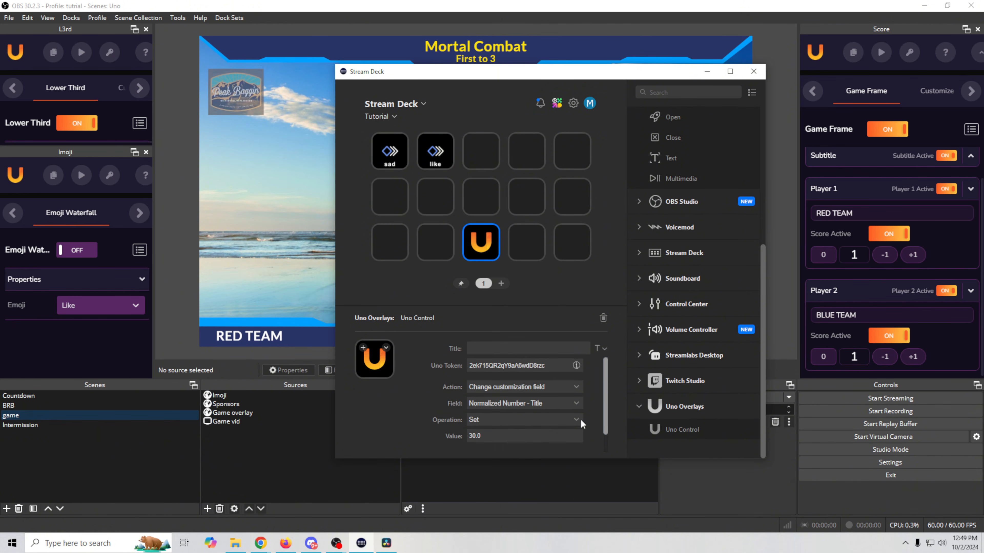
pyautogui.click(573, 387)
pyautogui.click(537, 307)
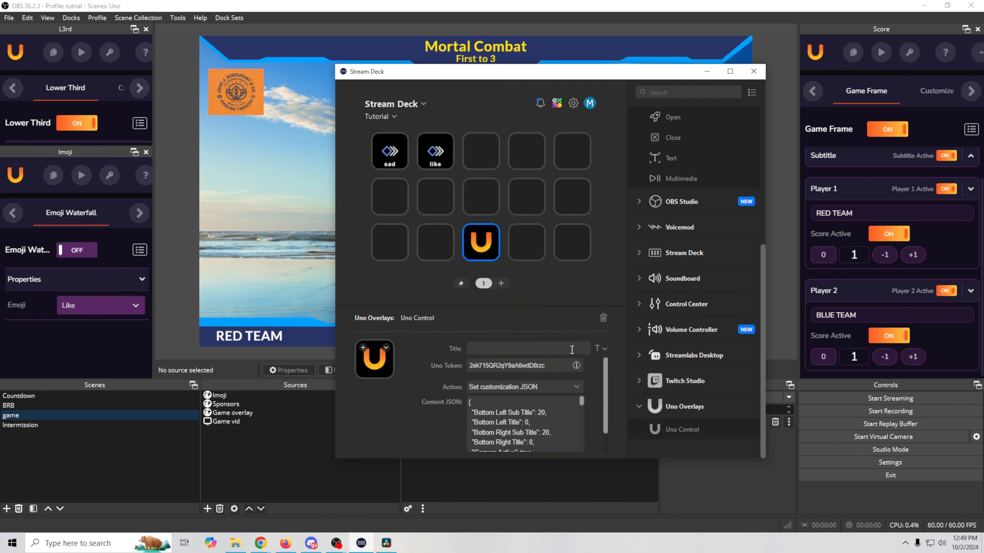
pyautogui.moveTo(605, 390); pyautogui.dragTo(605, 433)
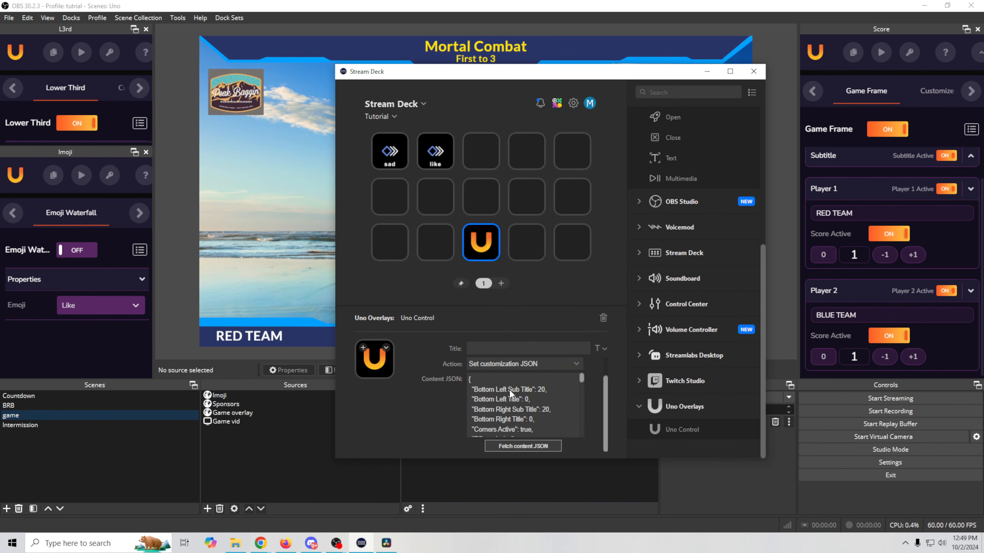
# - Review the fetched customization JSON, like 'Vertical Title Height': 0, keeping Set customization JSON
pyautogui.scroll(-1, 530, 413)
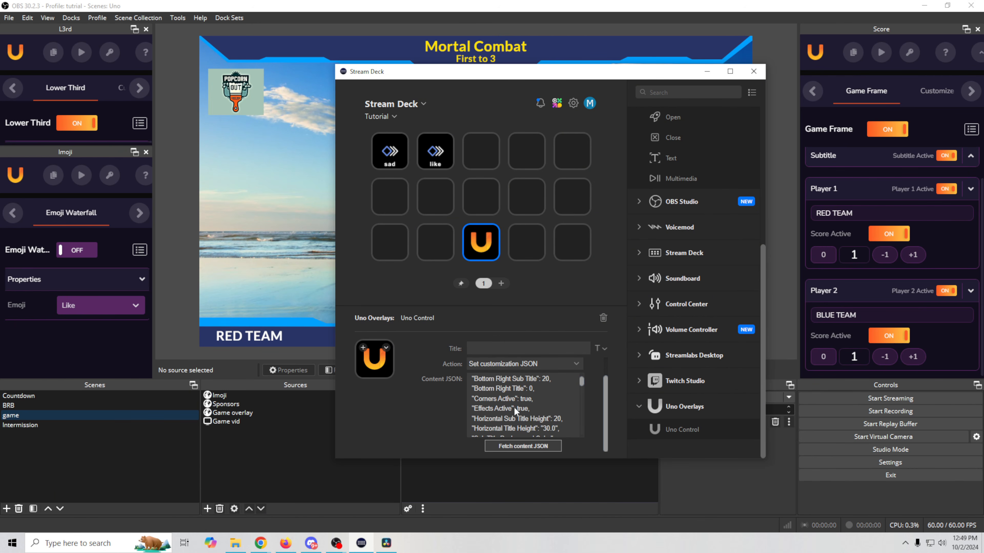
pyautogui.scroll(-1, 514, 407)
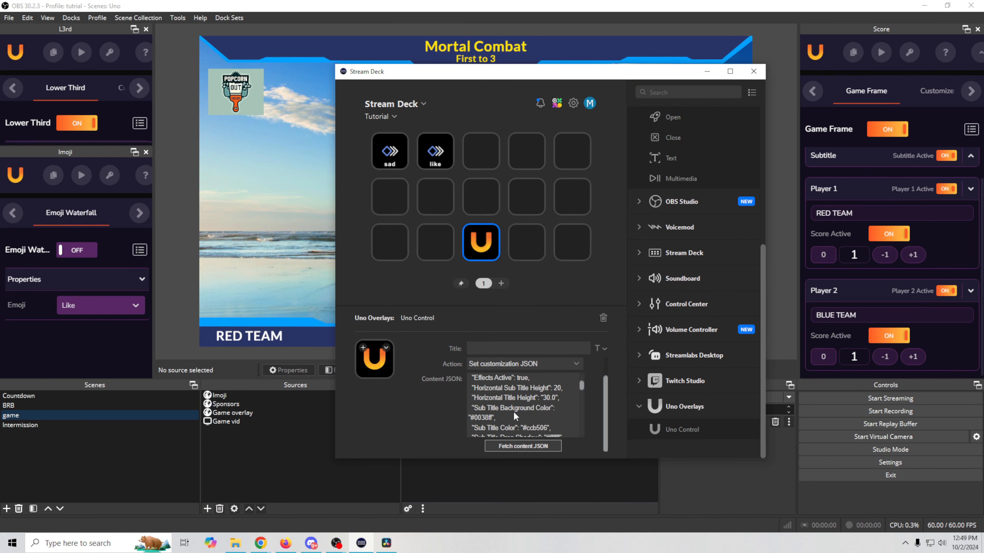
pyautogui.scroll(-1, 511, 412)
pyautogui.scroll(-1, 497, 412)
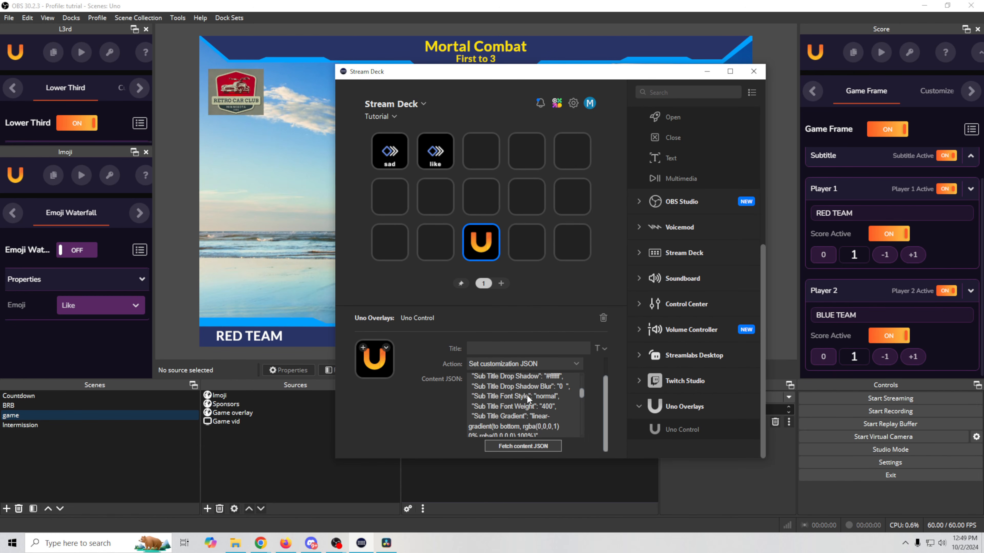
pyautogui.scroll(-1, 512, 408)
pyautogui.scroll(-1, 498, 405)
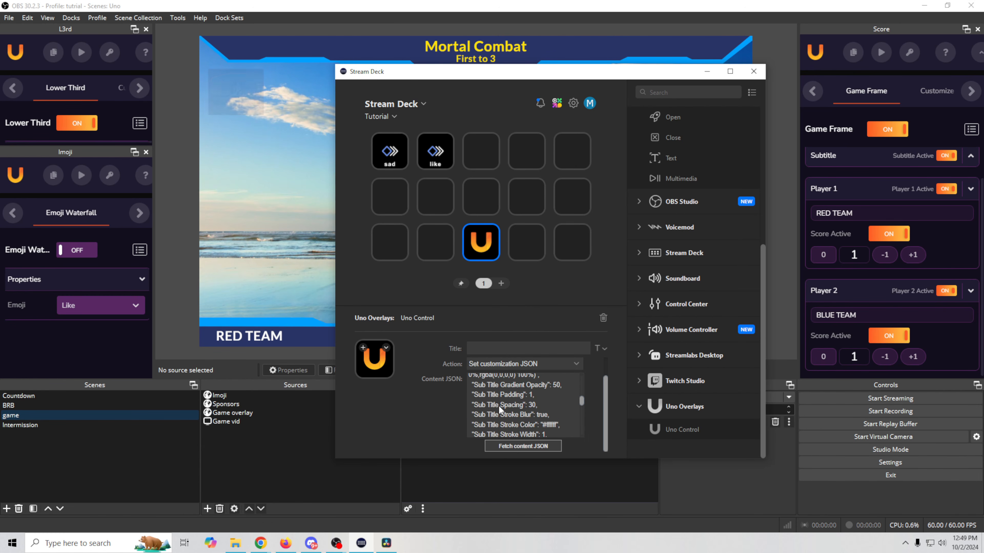
pyautogui.scroll(-3, 512, 407)
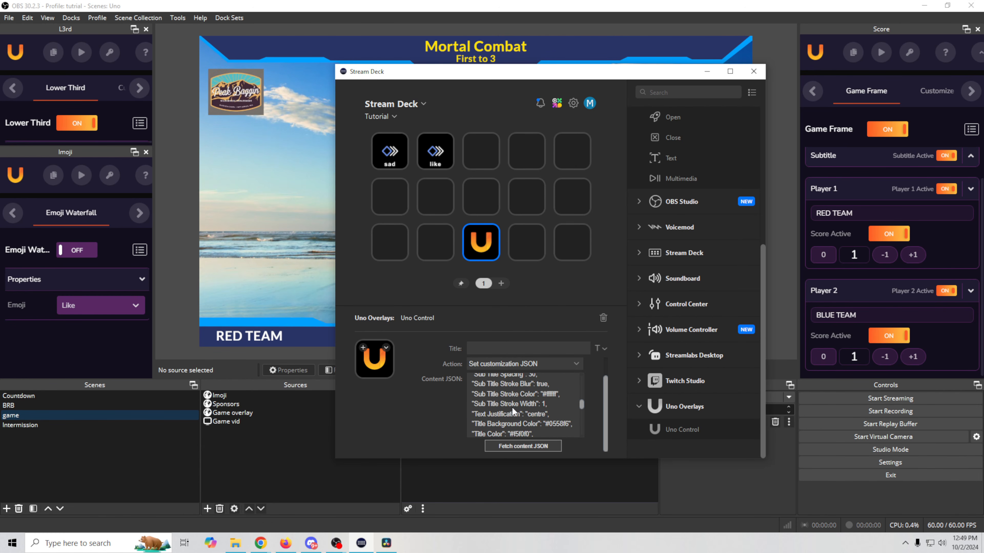
pyautogui.scroll(-8, 512, 406)
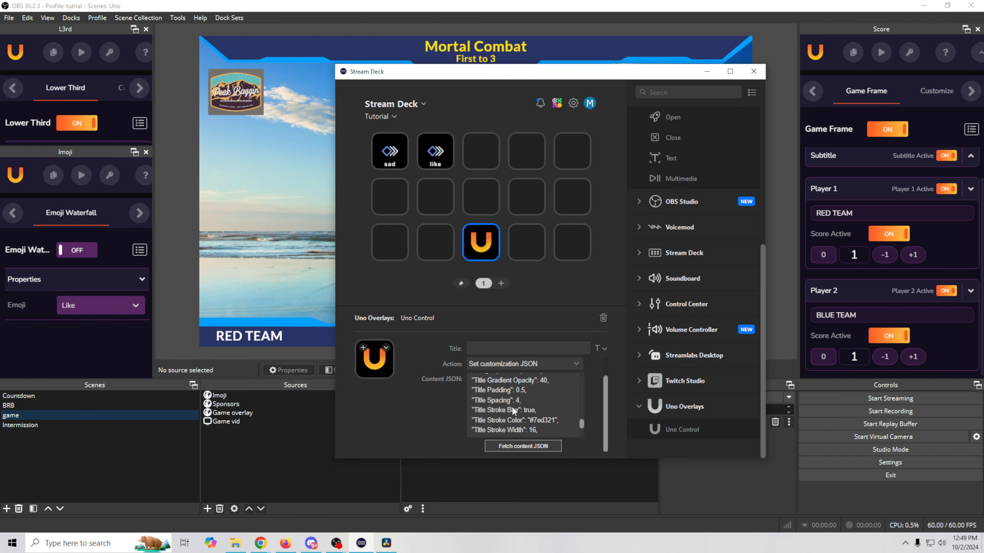
pyautogui.scroll(3, 512, 406)
pyautogui.scroll(-4, 512, 406)
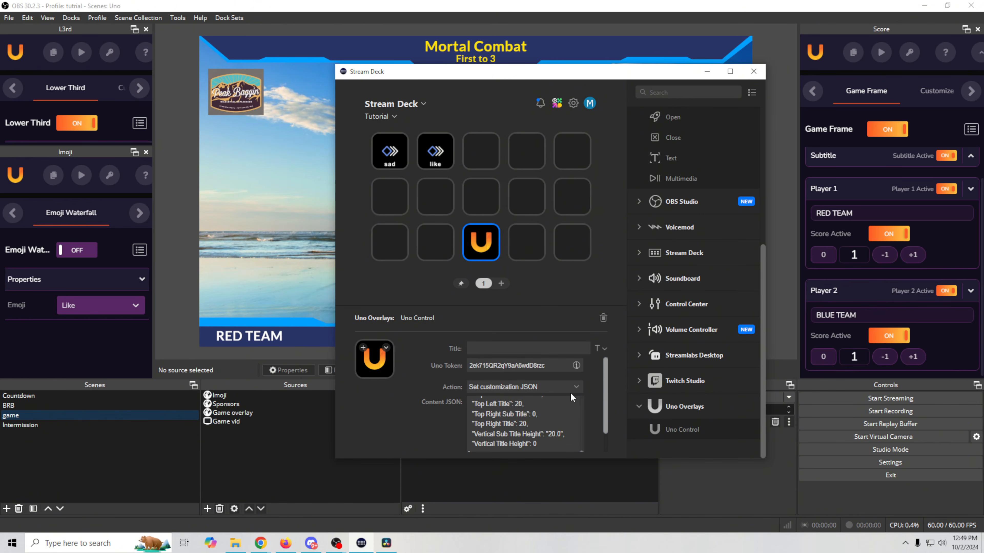
pyautogui.click(575, 385)
pyautogui.click(409, 419)
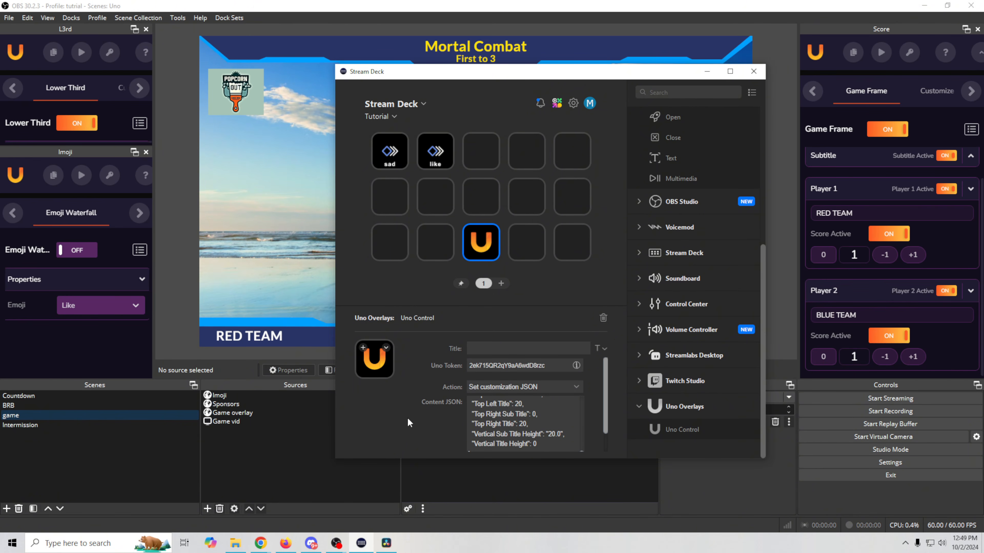
pyautogui.click(517, 388)
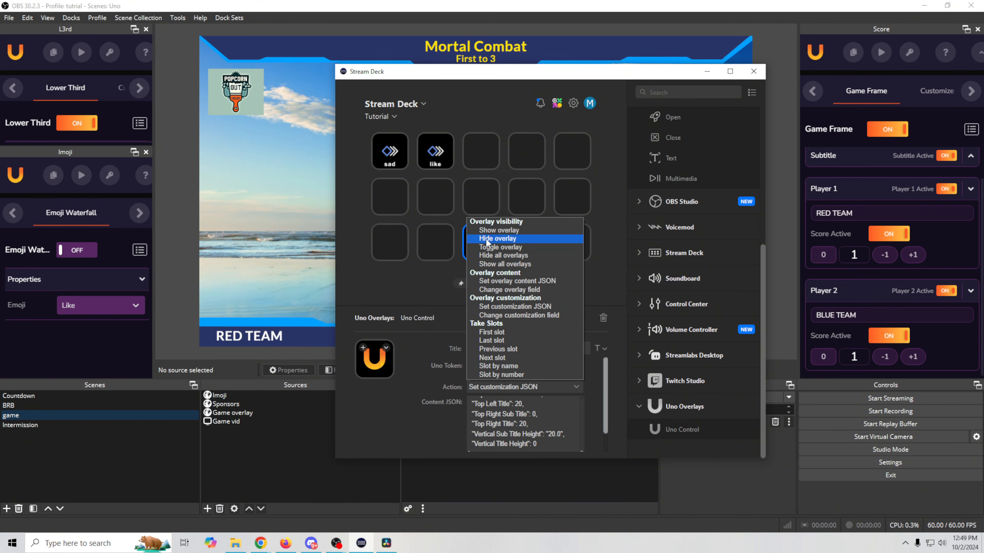
pyautogui.click(397, 434)
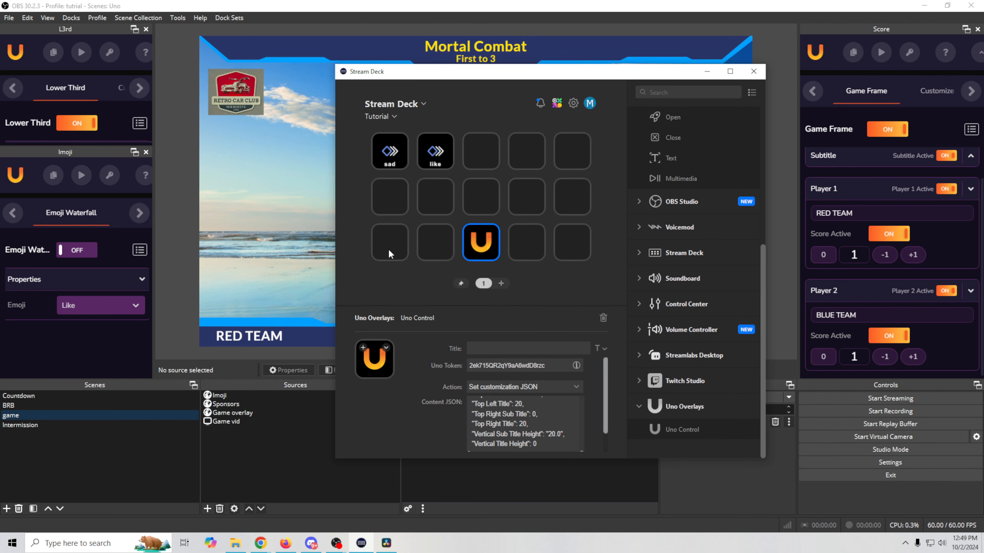